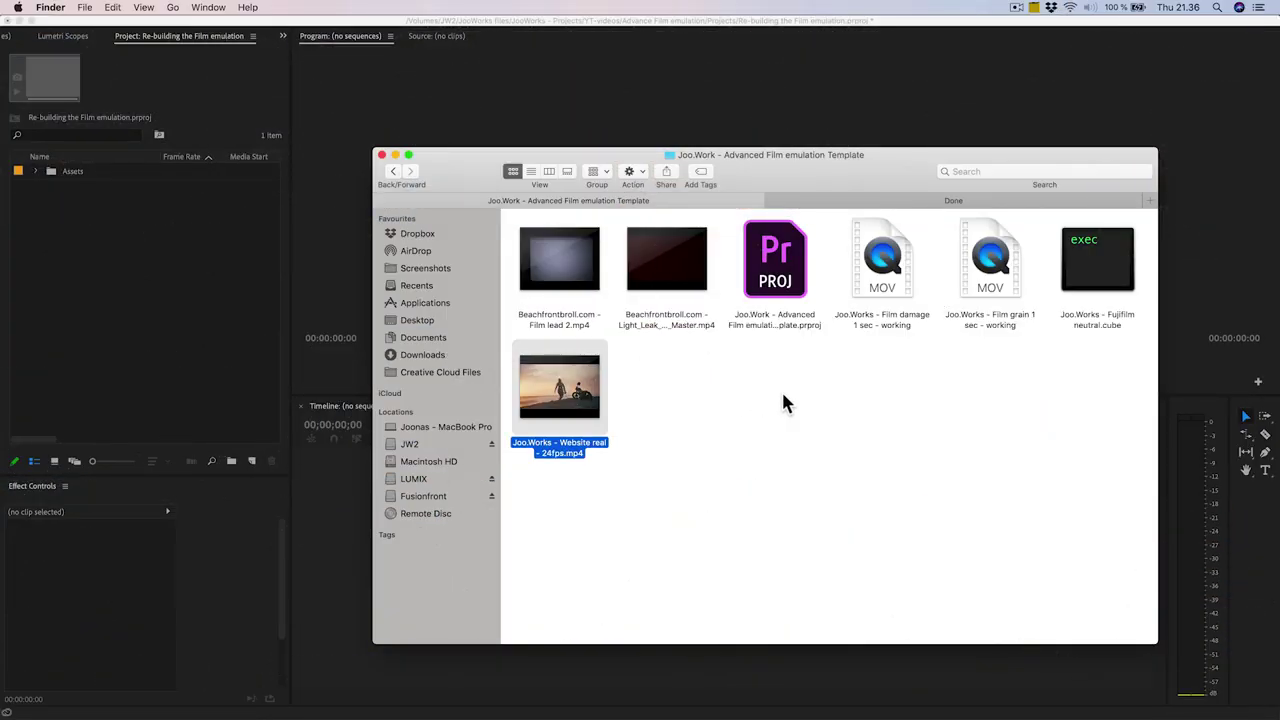
- Preview the clip "Joo.Works - Website real - 24fps.mp4", import it into the Premiere Pro project and create a sequence from it
key("space")
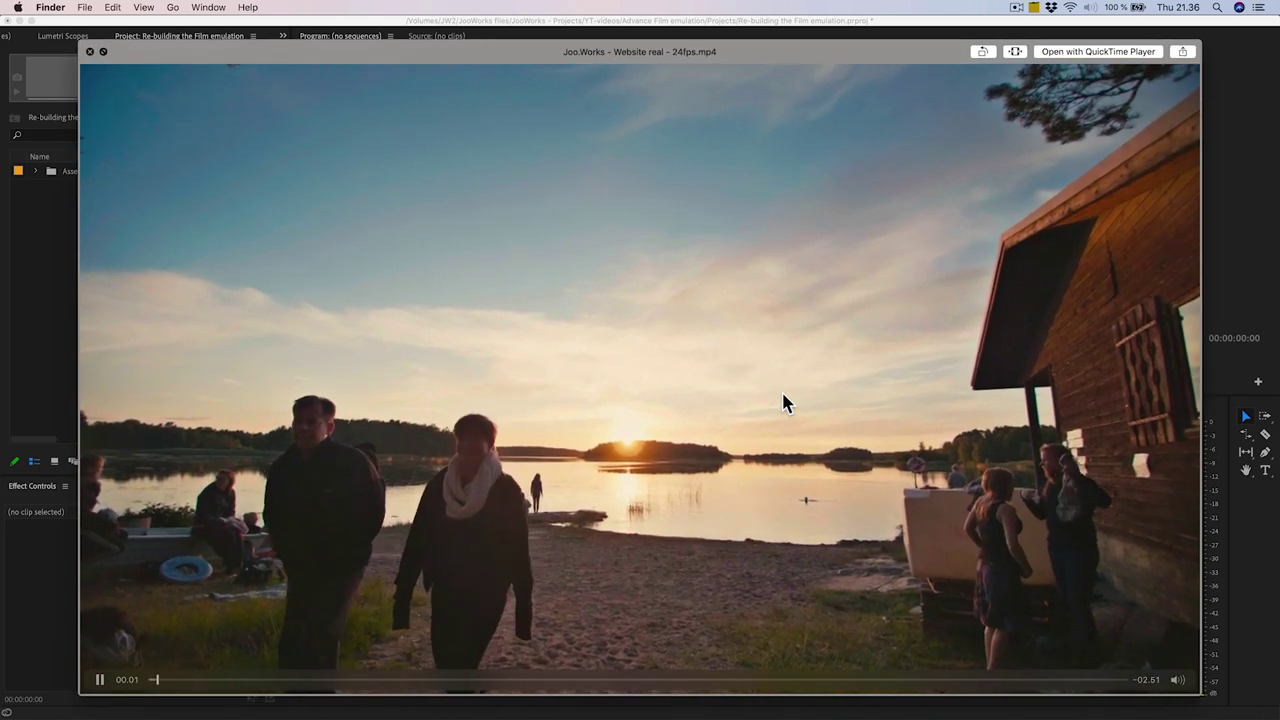
key("space")
left_click_drag(586, 400, 108, 260)
left_click_drag(757, 560, 757, 560)
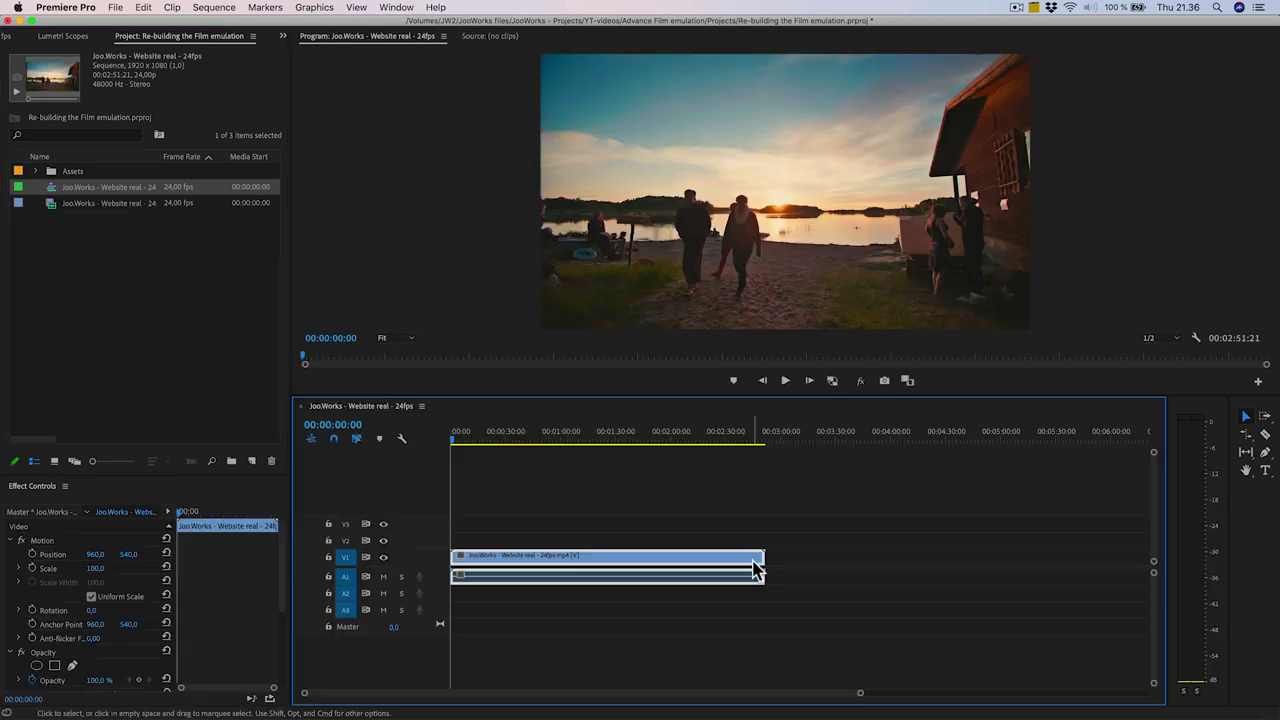
- Rename the new sequence as "Film emulation"
left_click(77, 188)
left_click(67, 187)
type("Film em")
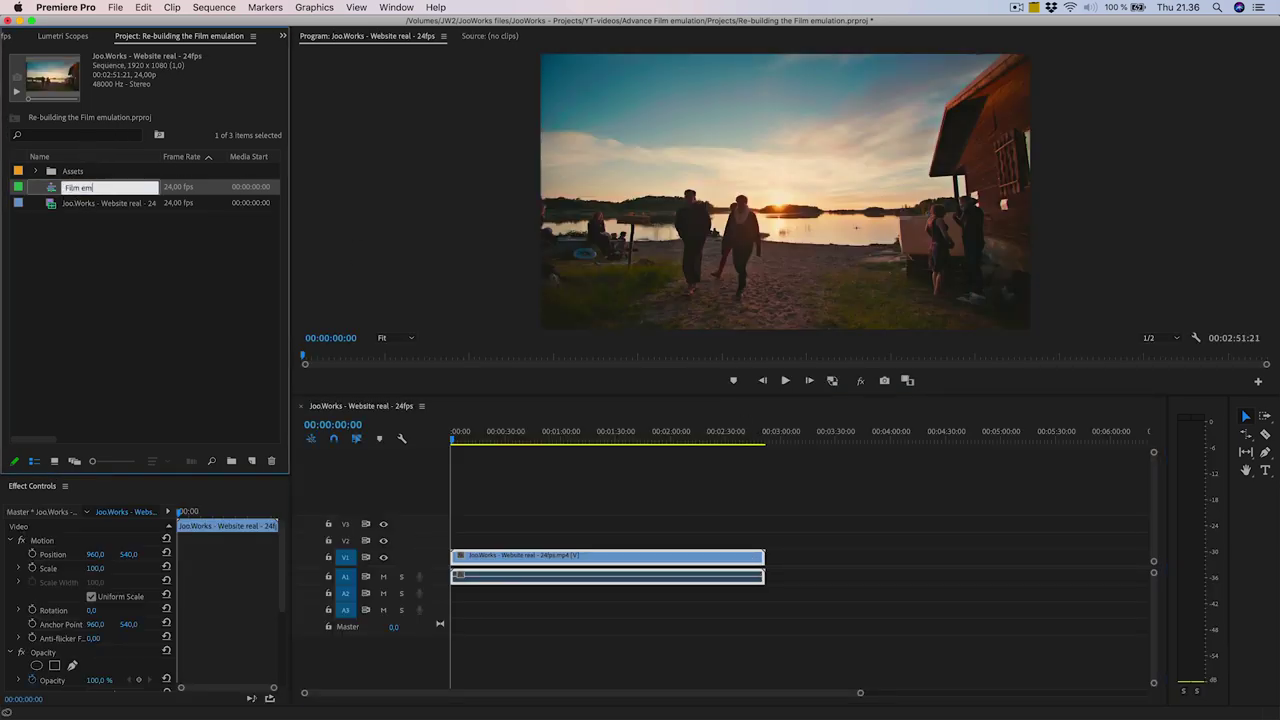
type("ulation")
key("Tab")
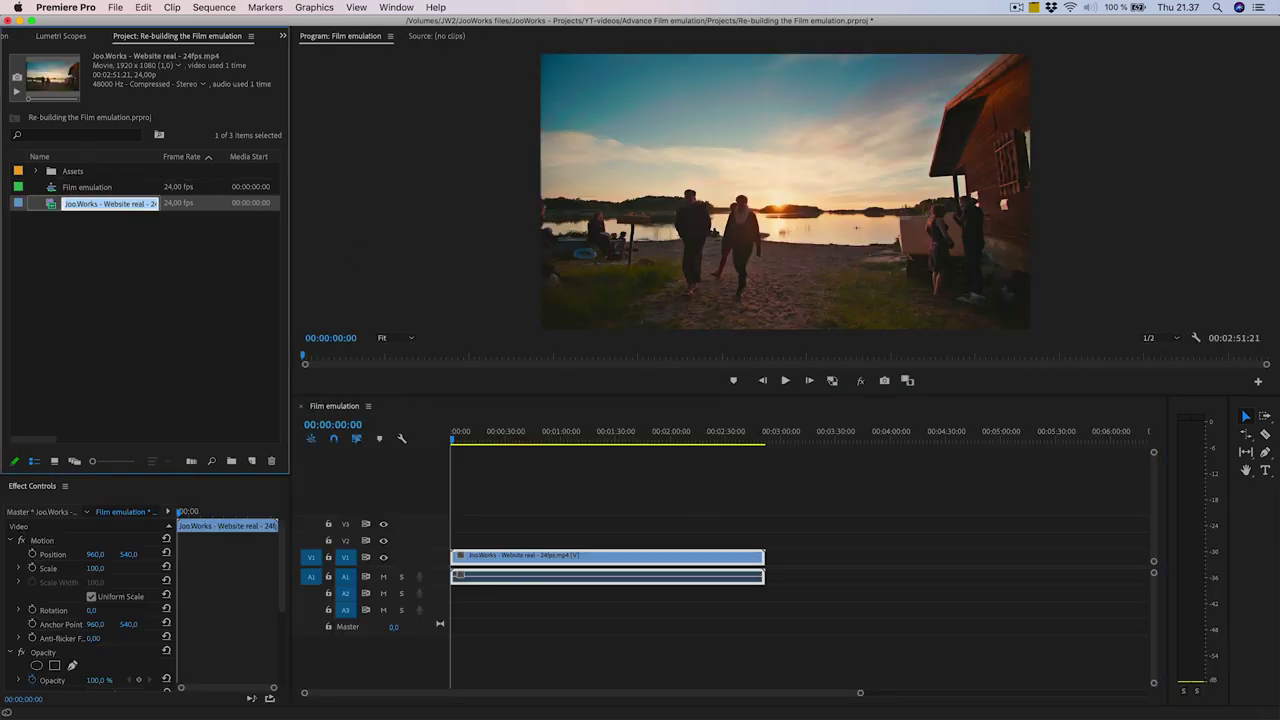
- Create an adjustment layer and place it on V2 at the start of the sequence, above the footage
left_click(231, 460)
left_click(285, 527)
left_click(720, 420)
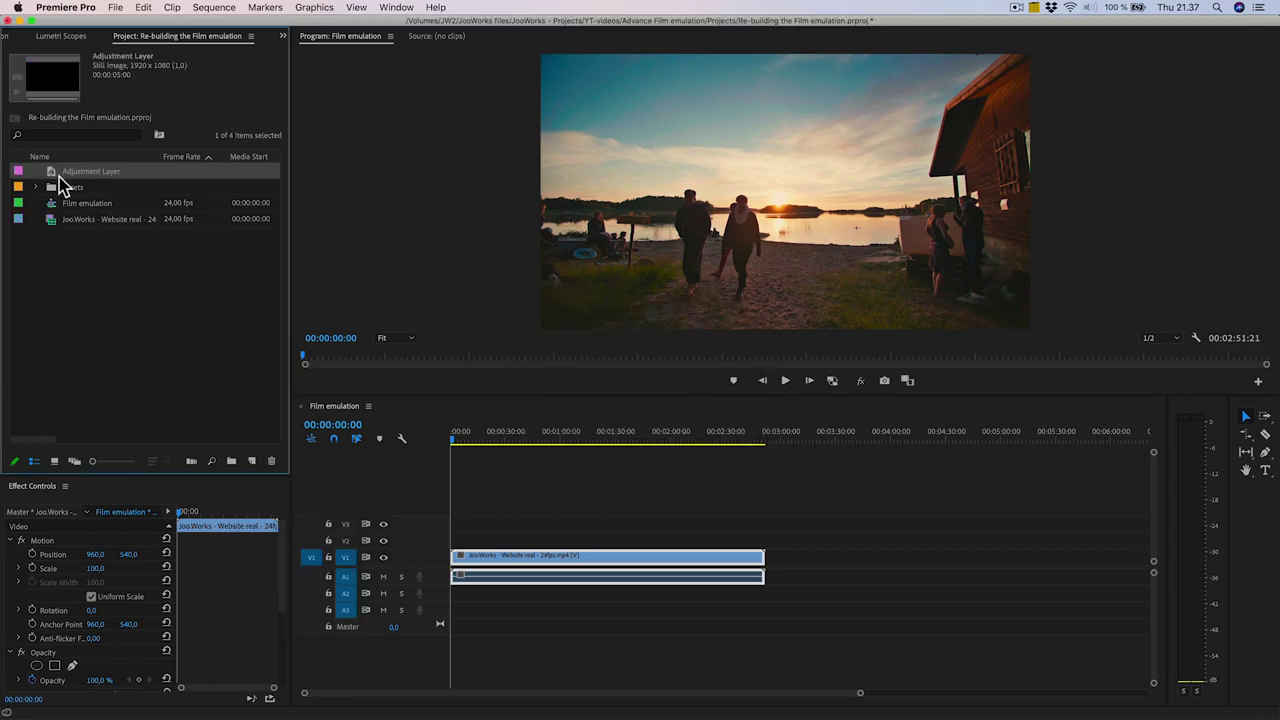
left_click_drag(51, 177, 440, 540)
- Move the playhead to 00:10:00:00 and extend the adjustment layer's end to that point
left_click(328, 424)
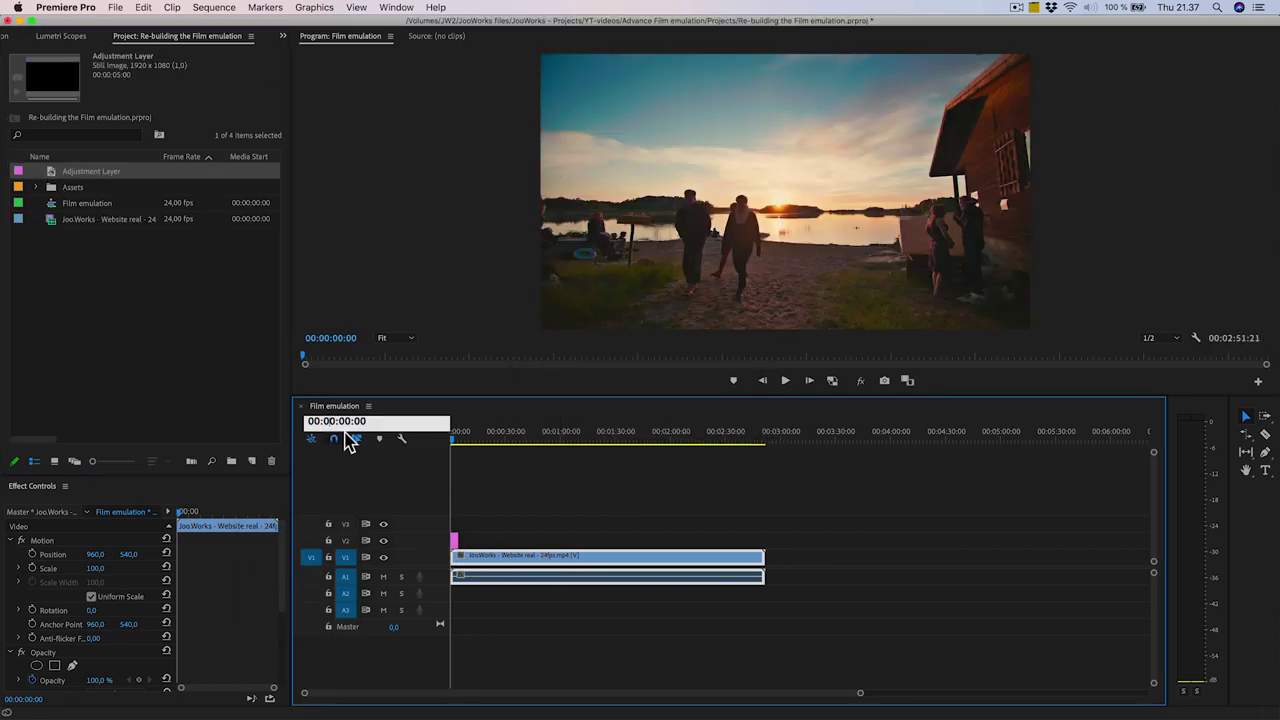
type("100000")
key("Return")
left_click(452, 540)
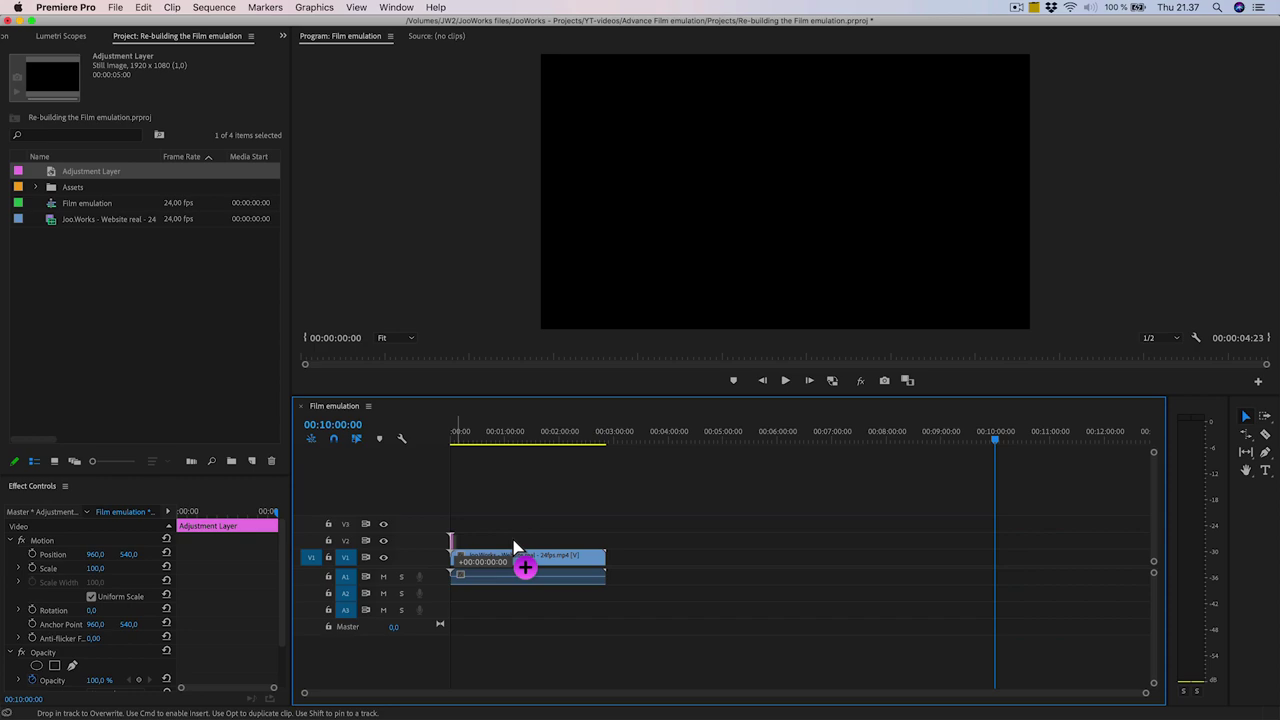
left_click_drag(452, 540, 995, 541)
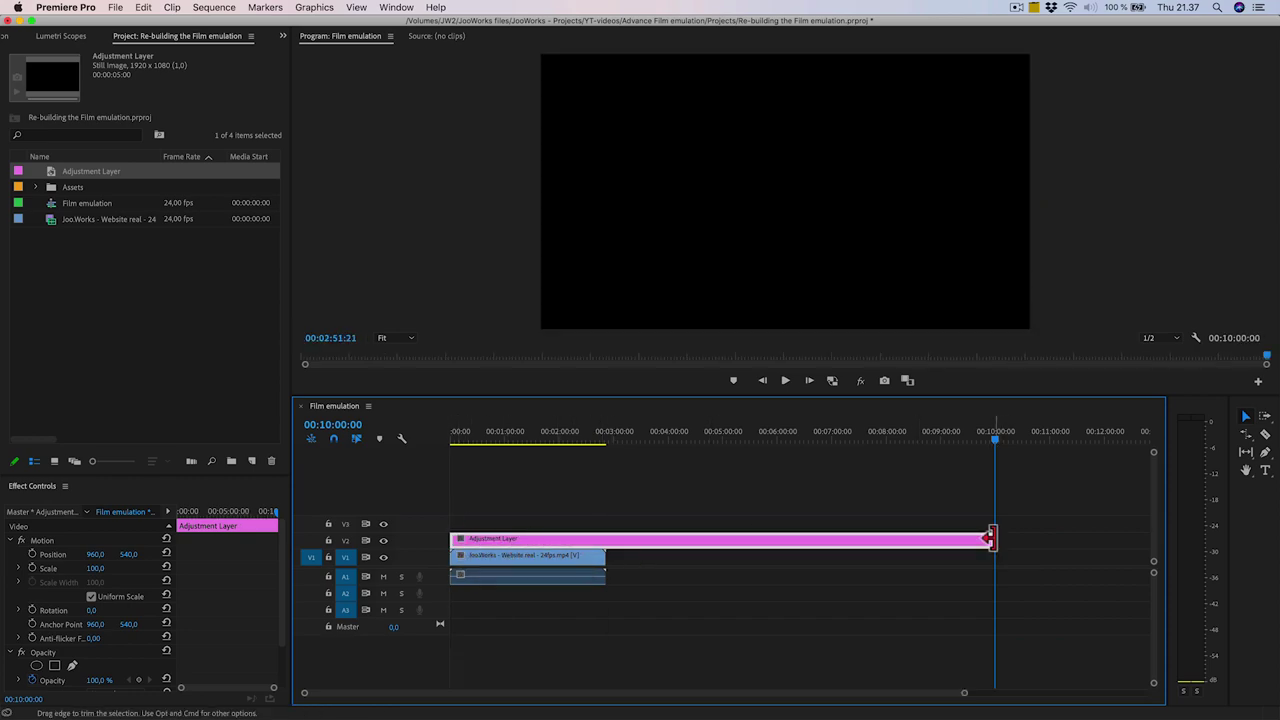
- Nest the adjustment layer and the footage clip together as "Original footage"
left_click_drag(478, 493, 558, 575)
right_click(553, 563)
left_click(660, 393)
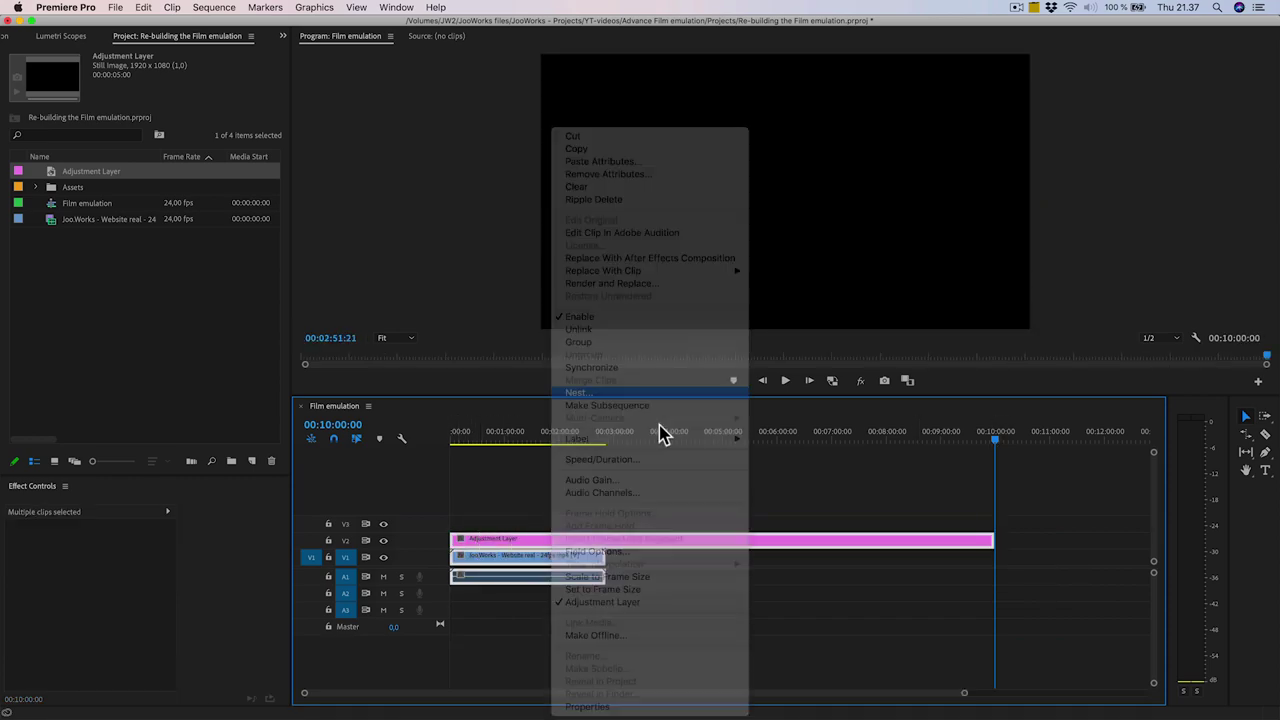
type("Original footage")
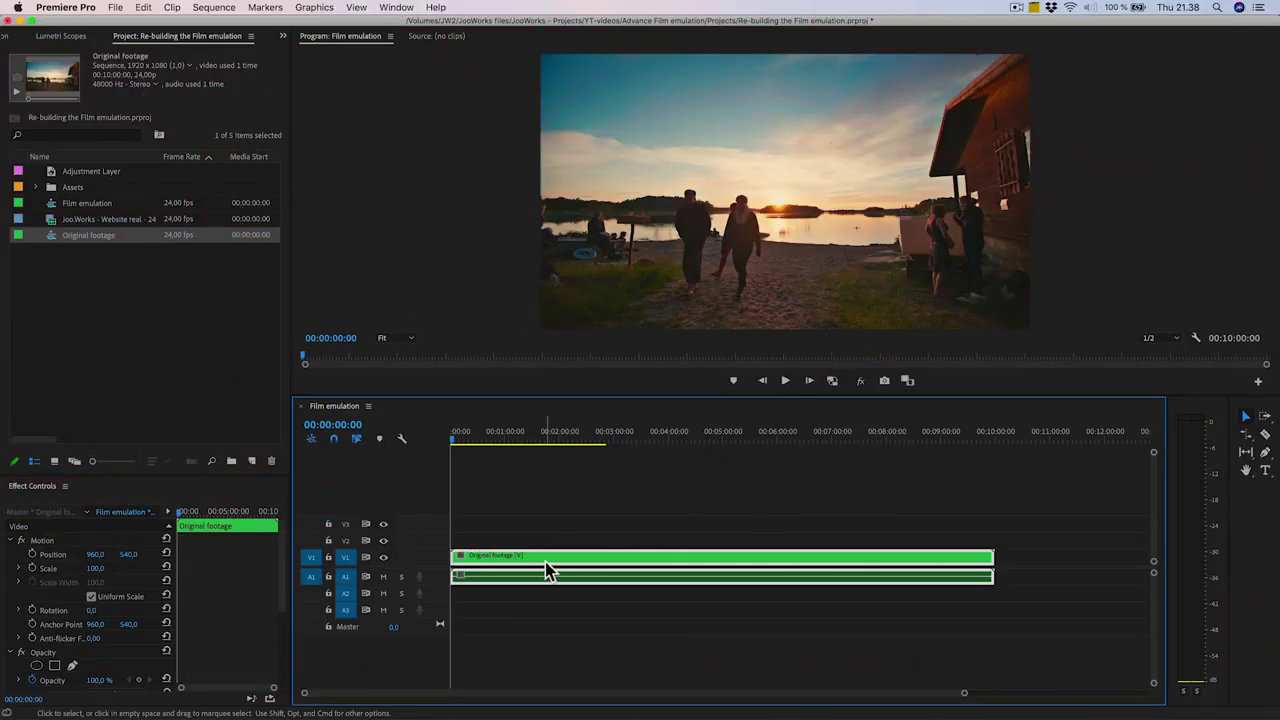
- Duplicate the Original footage nest onto V2 and nest the V1 copy as "Chormatic Aberration"
left_click_drag(548, 566, 555, 527)
right_click(531, 566)
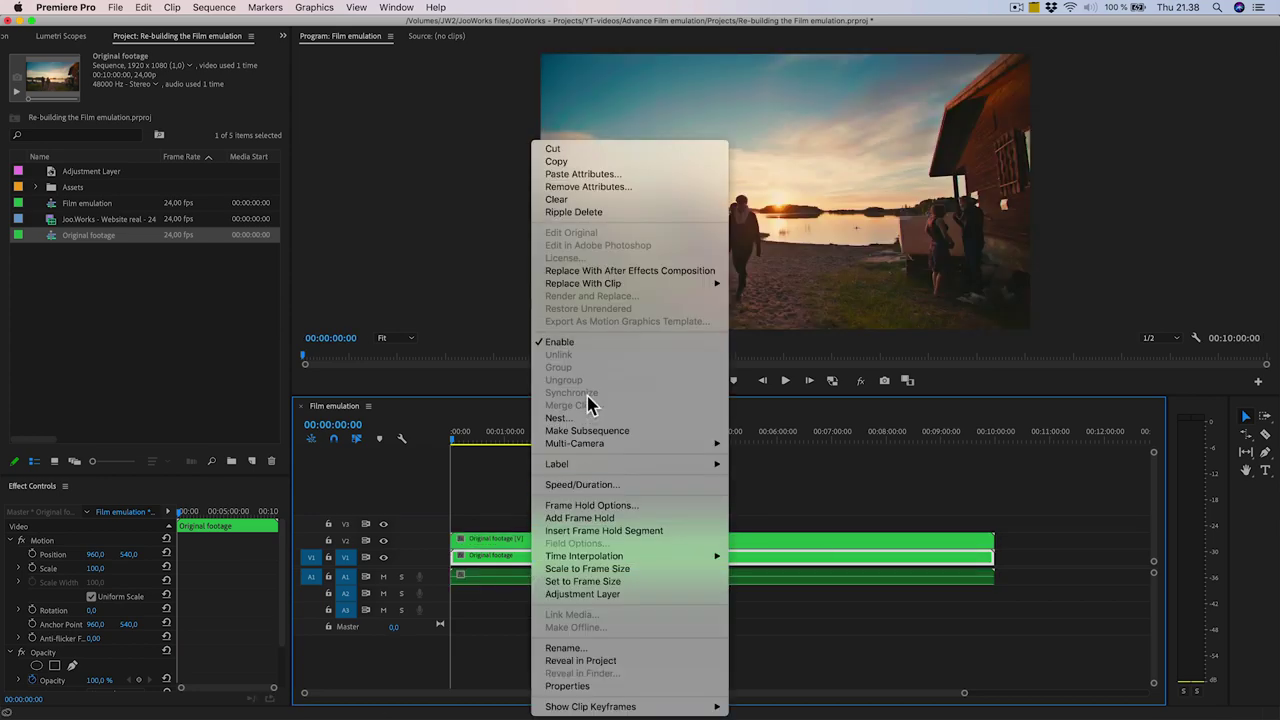
left_click(555, 414)
type("C")
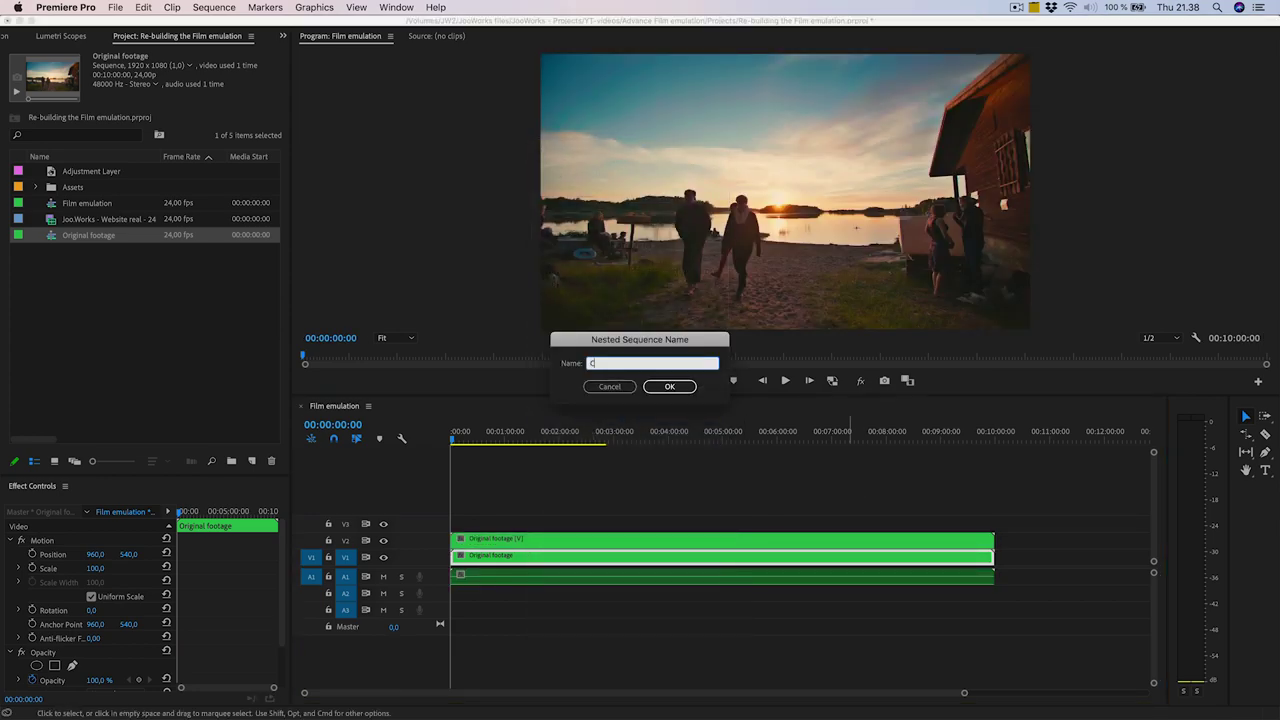
type("hormatic Aberration")
key("Return")
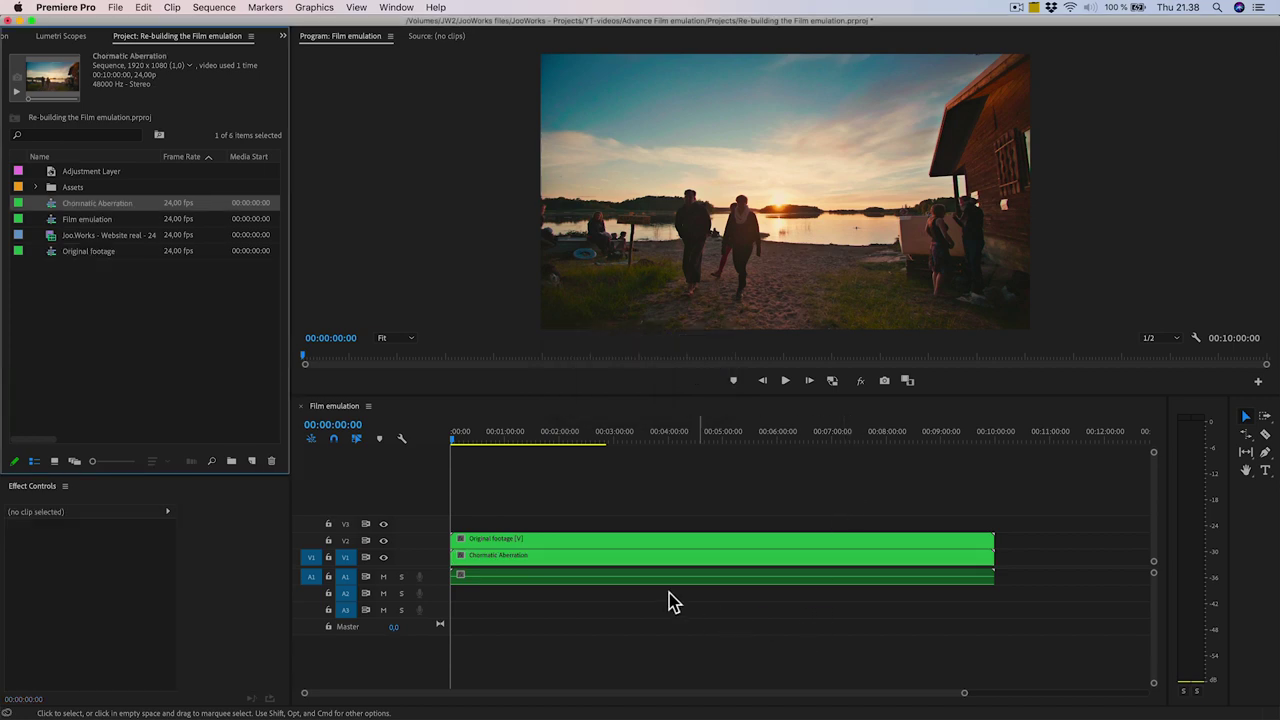
- Open the Chormatic Aberration nest and duplicate its Original footage clip onto tracks V2, V3 and V4
double_click(630, 556)
left_click_drag(629, 558, 623, 540)
left_click_drag(623, 540, 617, 506)
- Find the Channel Mixer video effect and apply it to the clips on V1, V2 and V3
left_click(6, 38)
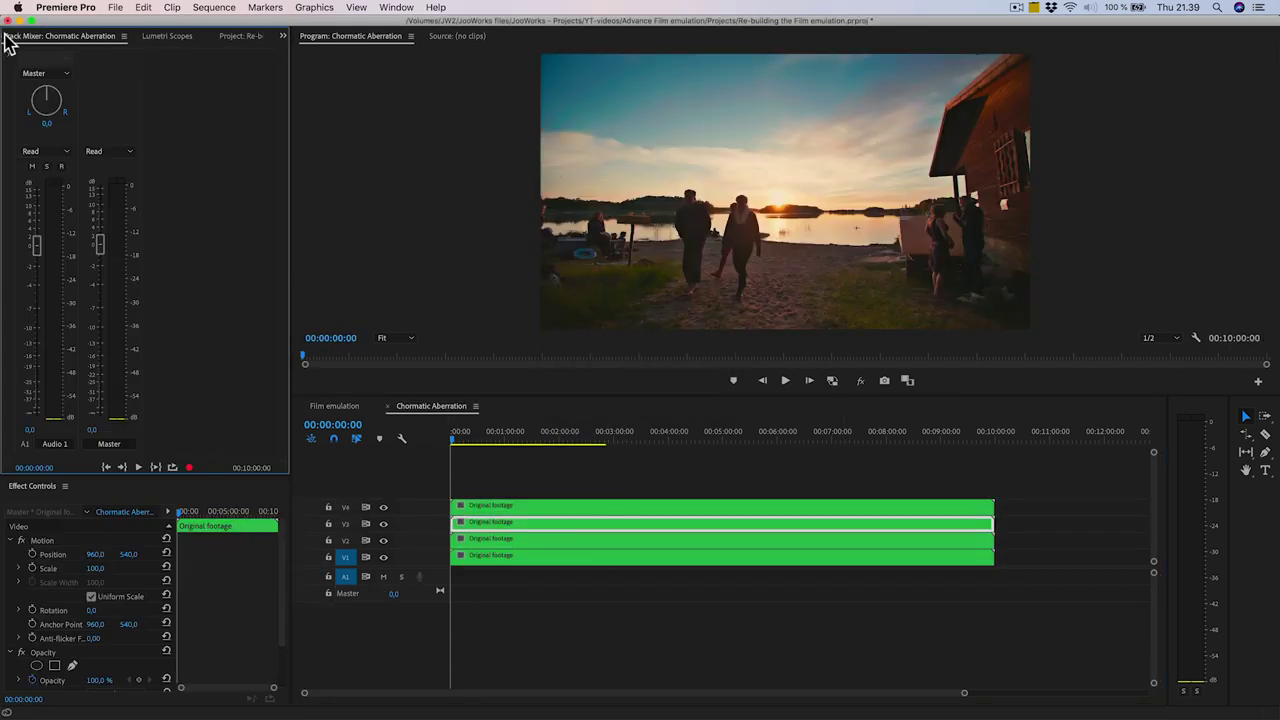
left_click(7, 37)
left_click(36, 54)
type("channel")
left_click(68, 325)
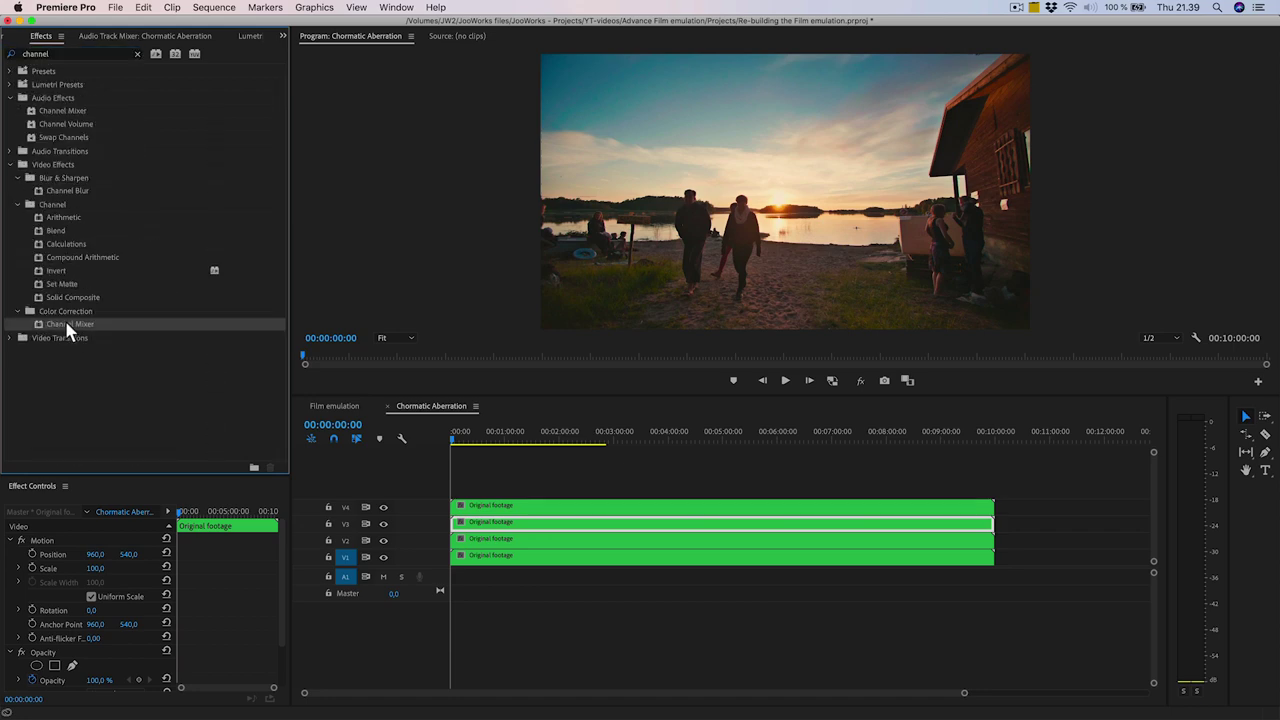
left_click_drag(65, 330, 526, 569)
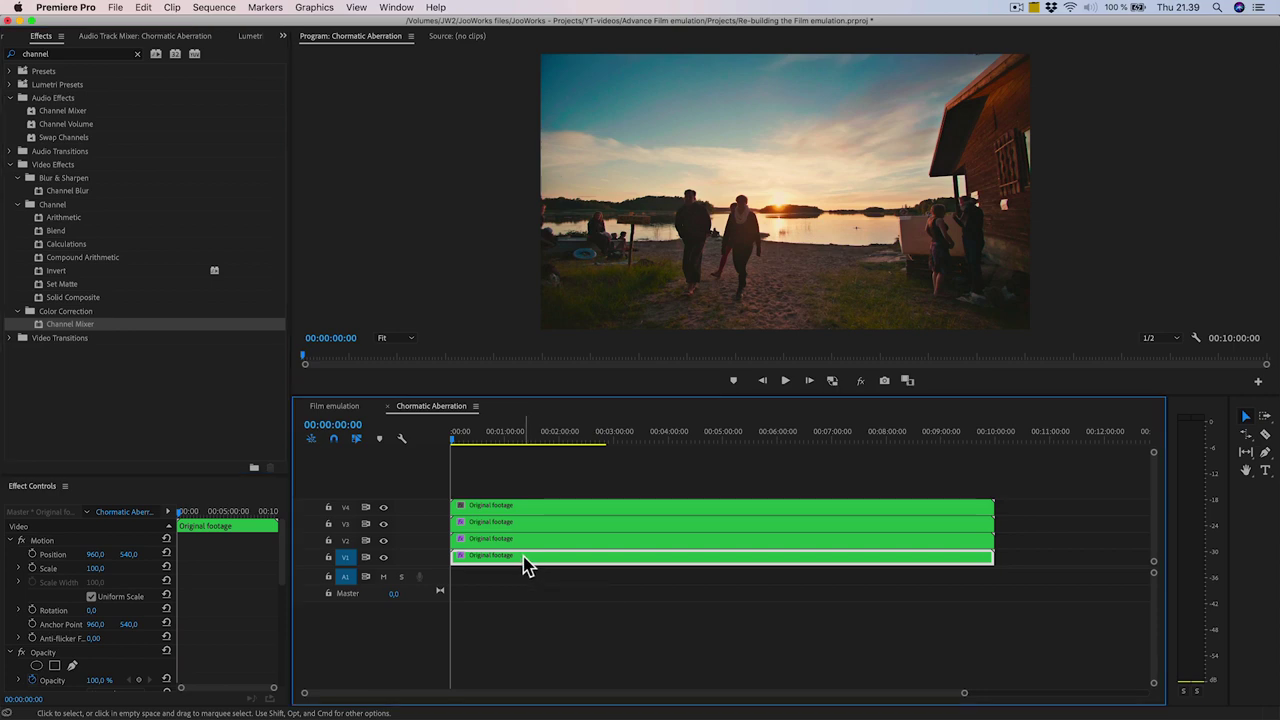
- Rename the V1 clip as "RED" and set its Channel Mixer Green-Green and Blue-Blue values to 0
right_click(524, 558)
left_click(588, 648)
type("RED")
key("Return")
left_click_drag(123, 478, 127, 306)
left_click(167, 341)
scroll(151, 643, "down", 3)
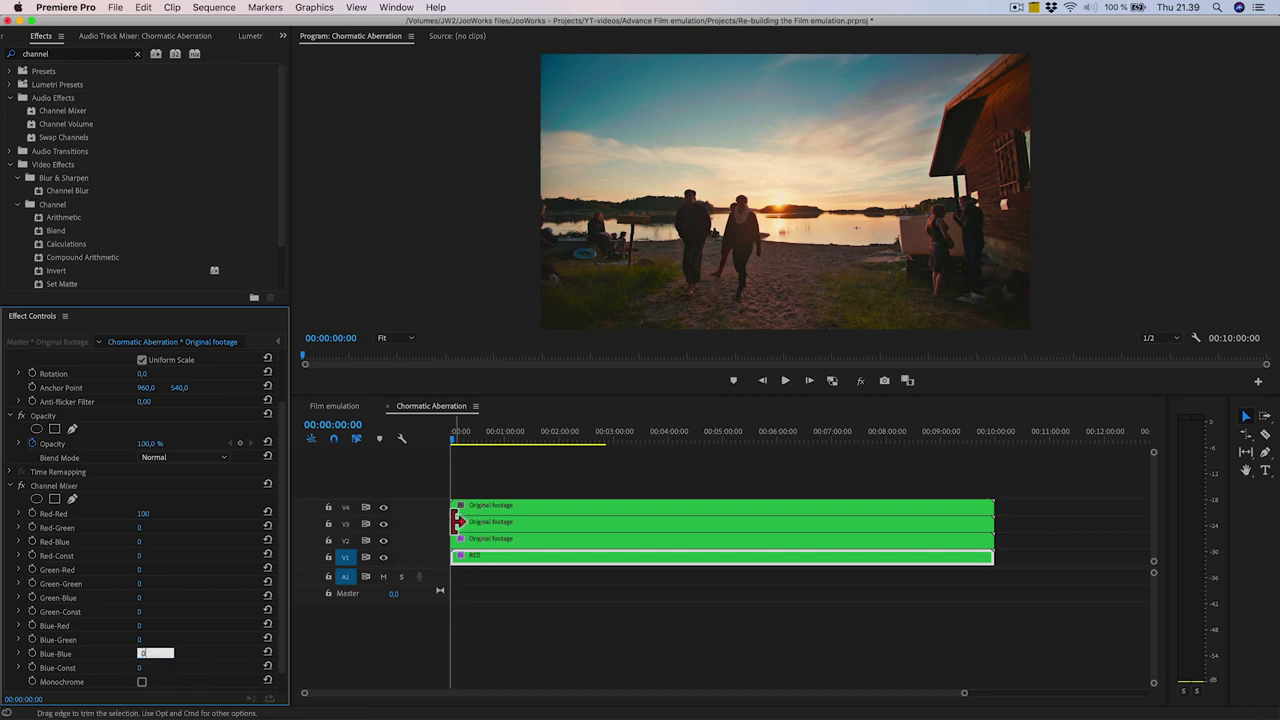
- Hide tracks V2, V3 and V4 to check the RED clip, and show V2 again with its clip selected
left_click(383, 541)
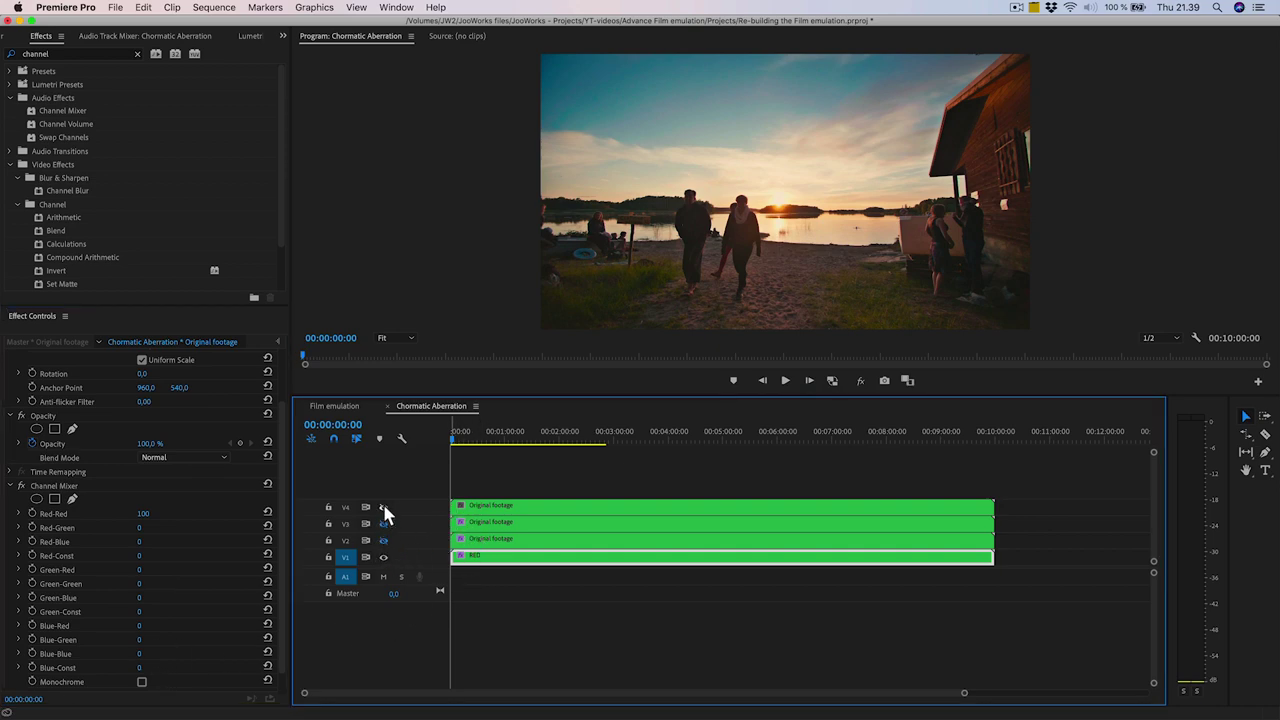
left_click(383, 508)
left_click(478, 542)
left_click(383, 541)
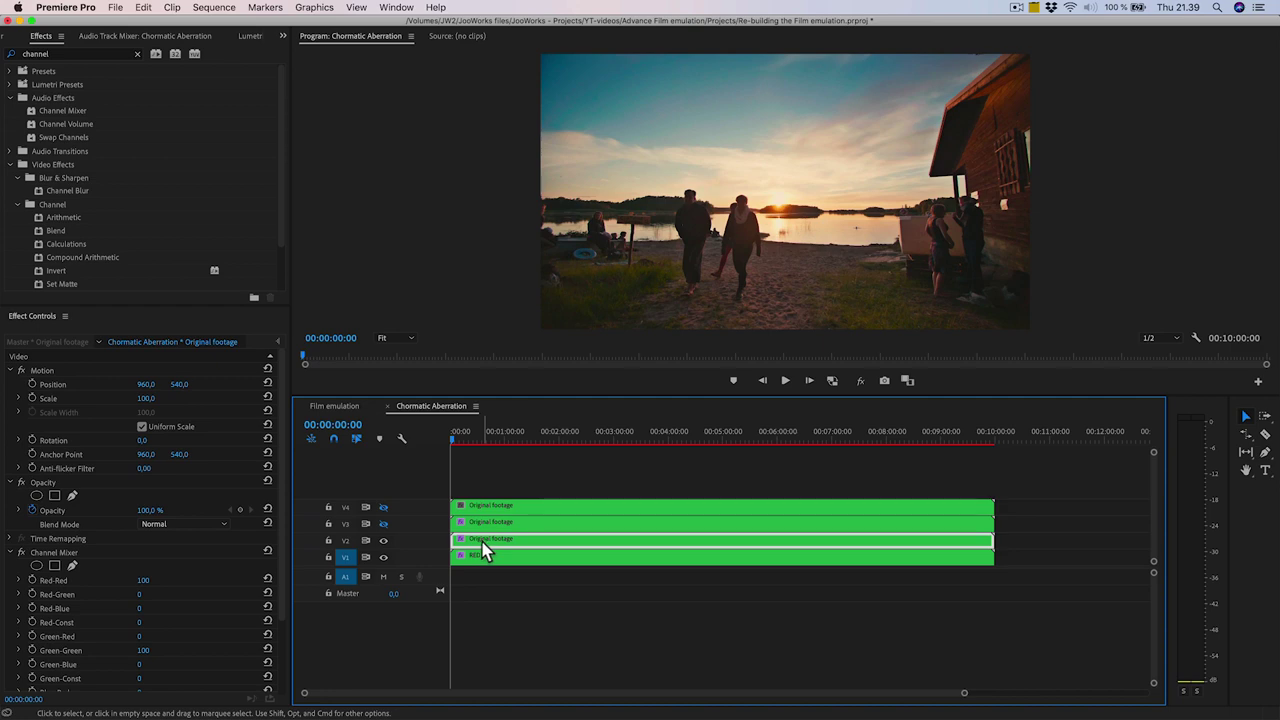
- Rename the V2 clip as "GREEN"
right_click(482, 545)
left_click(535, 652)
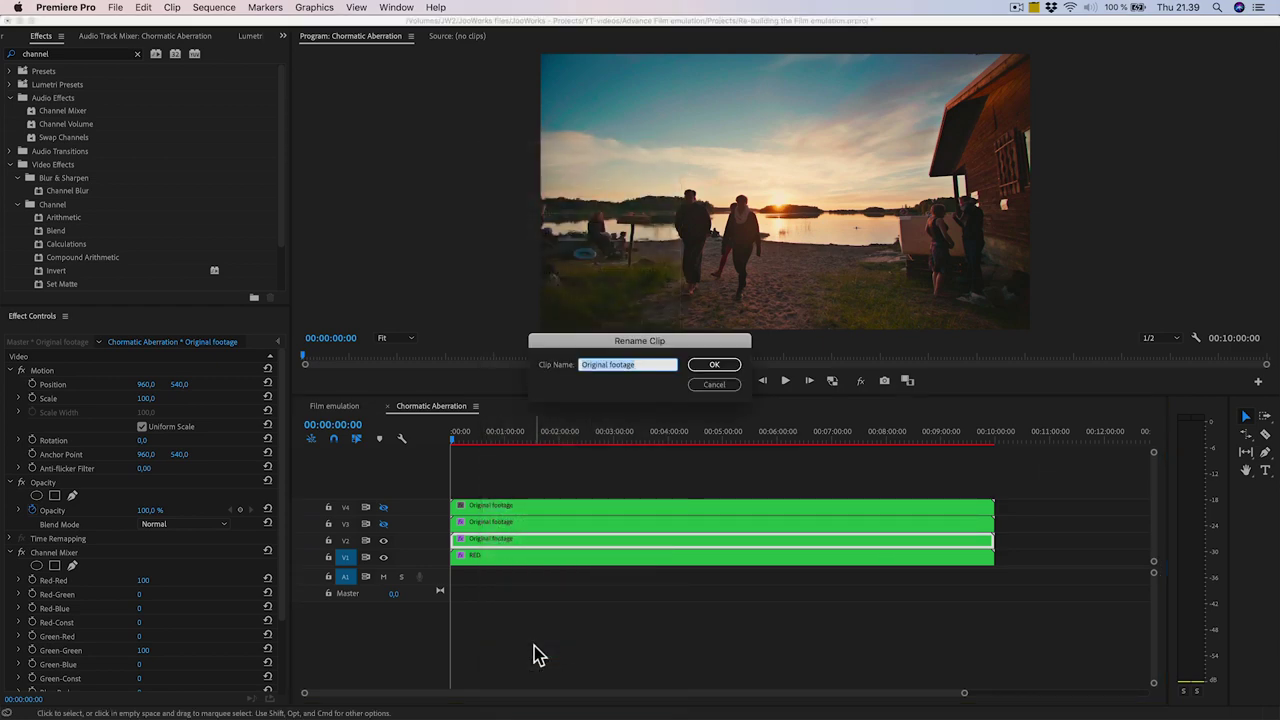
type("GREEN")
key("Return")
- Set the GREEN clip's Channel Mixer Red-Red and Blue-Blue values to 0
scroll(170, 560, "down", 2)
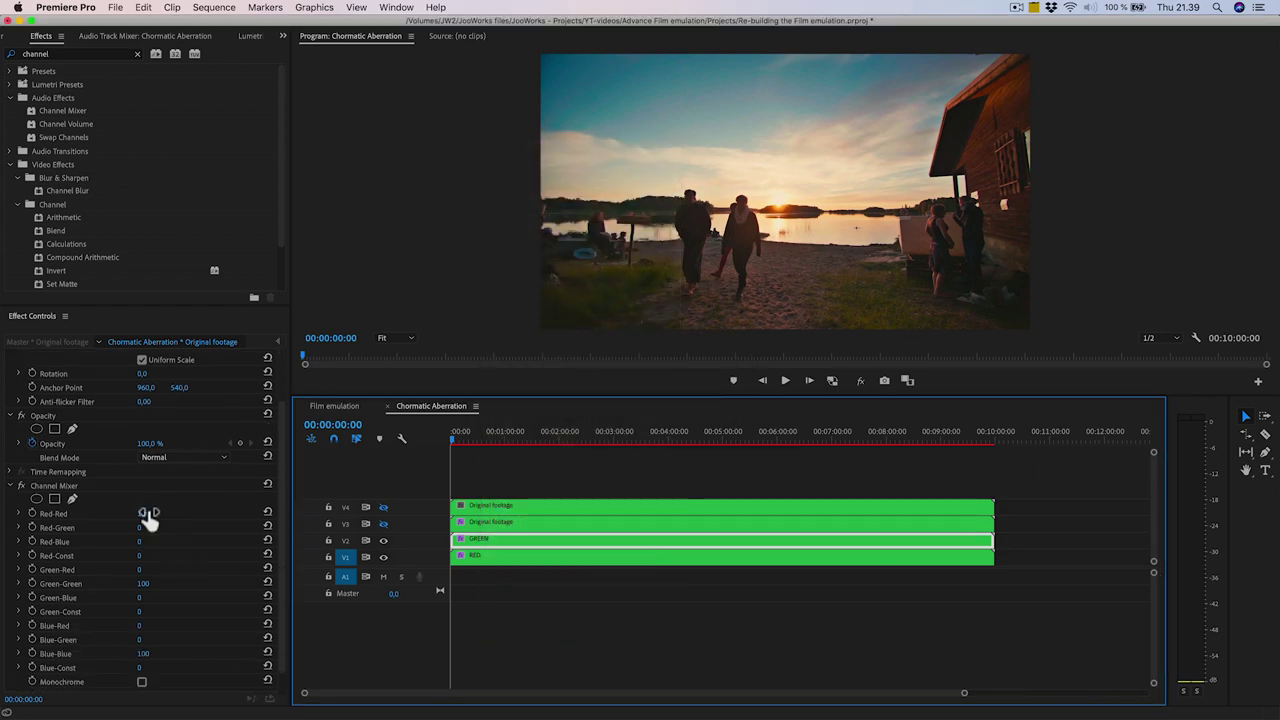
left_click(148, 514)
type("0")
key("Return")
scroll(155, 545, "down", 1)
left_click(150, 626)
type("0")
key("Return")
- Rename the V3 clip as "BLUE"
left_click(481, 524)
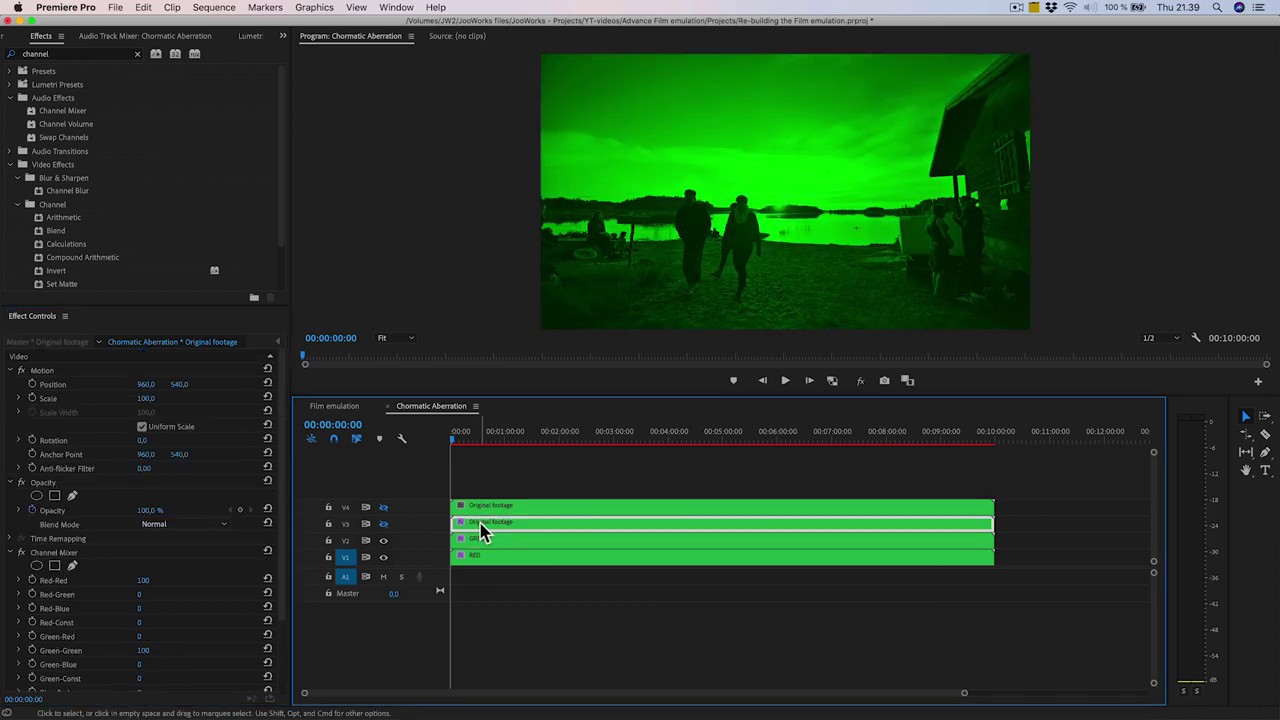
right_click(481, 530)
left_click(535, 655)
type("BLUE")
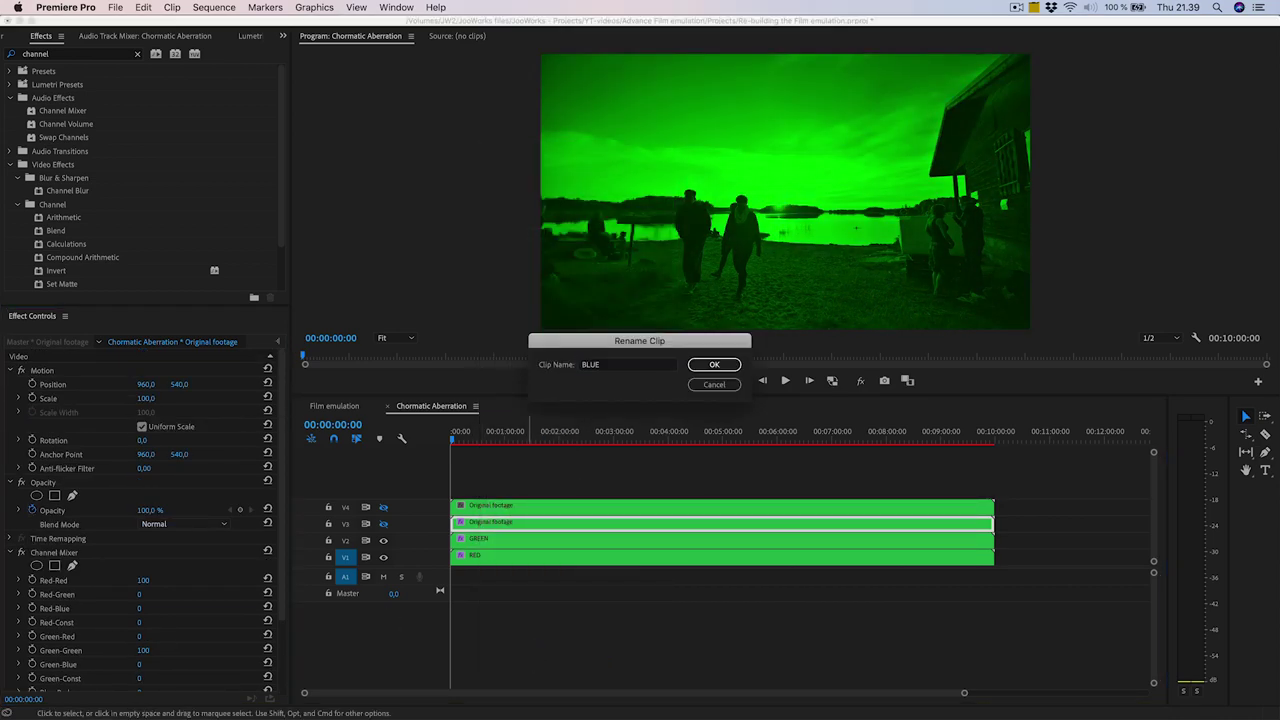
key("Return")
- Show track V3 and set the BLUE clip's Channel Mixer Red-Red and Green-Green values to 0
left_click(383, 523)
scroll(157, 529, "down", 2)
left_click(148, 513)
type("0")
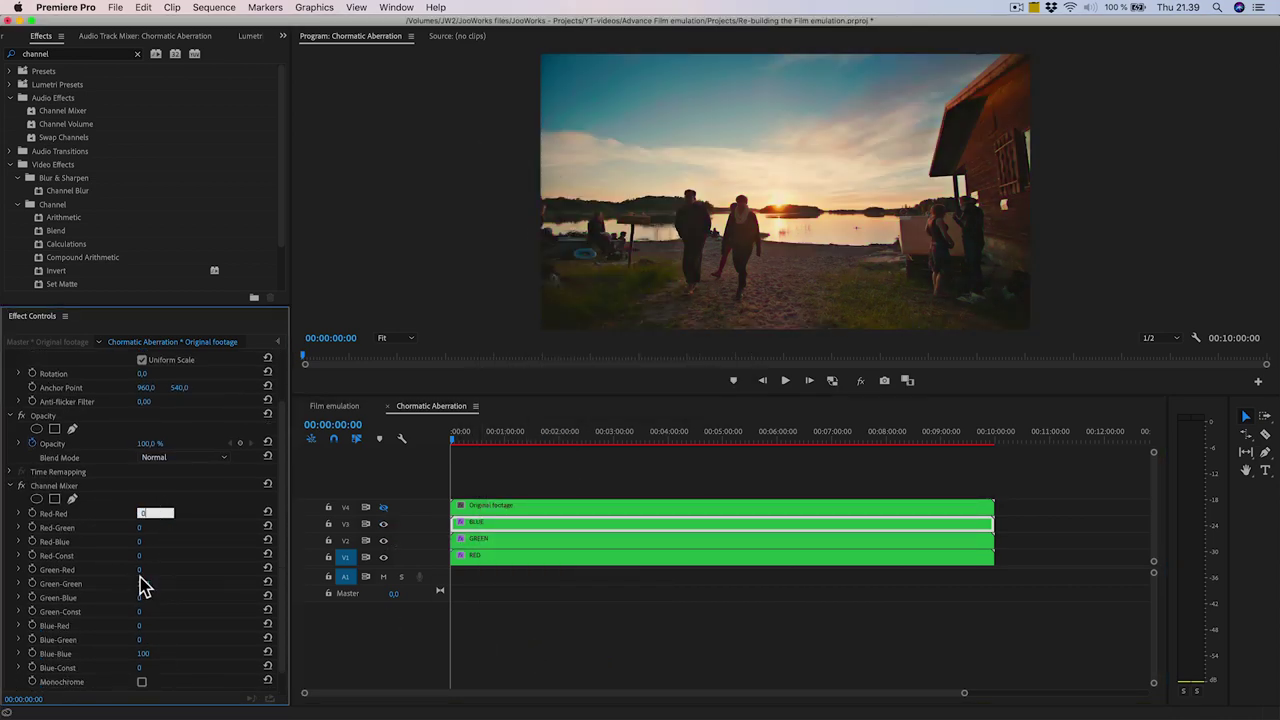
key("Return")
left_click(140, 583)
type("0")
key("Return")
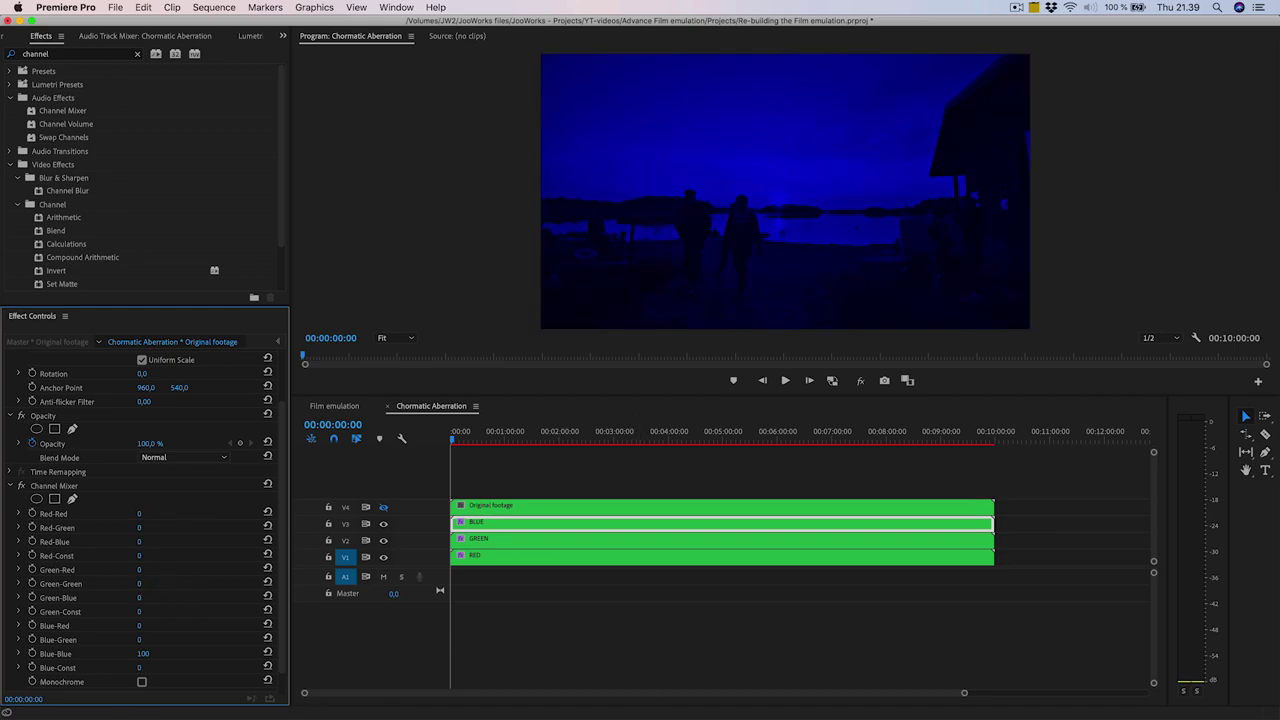
- Set the GREEN clip's blend mode to Linear Dodge (Add)
left_click(536, 507)
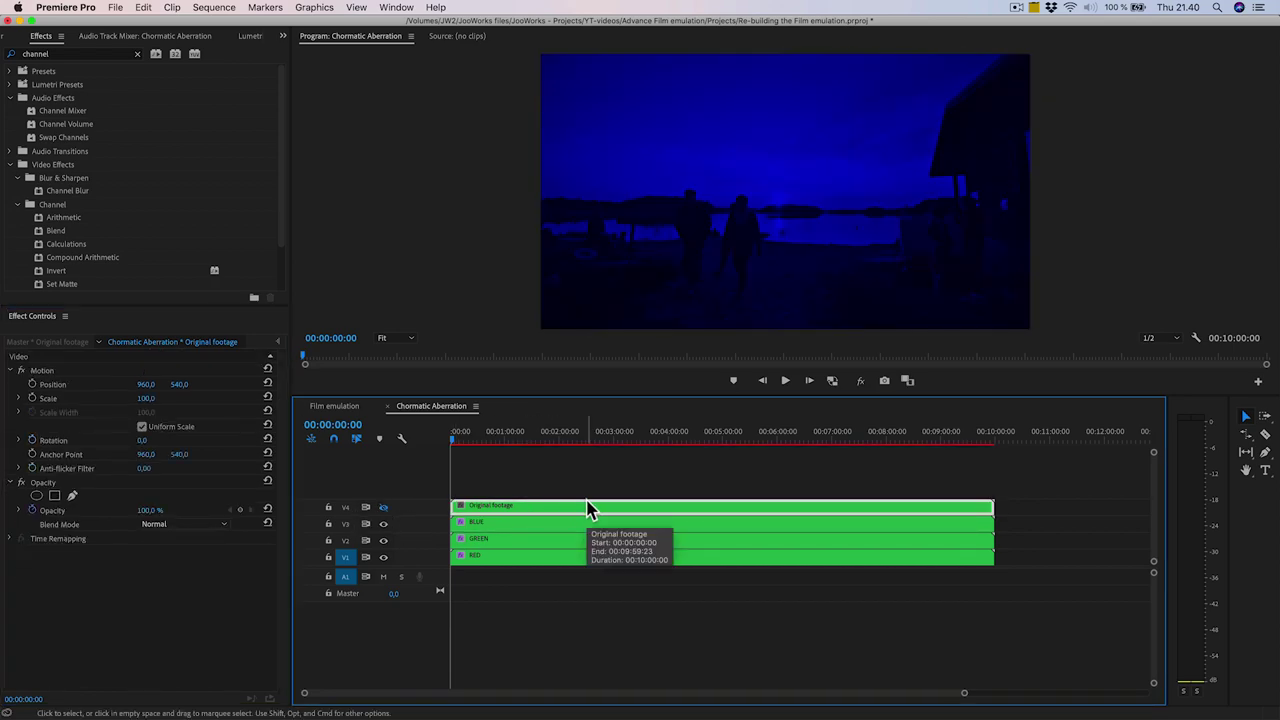
left_click(488, 541)
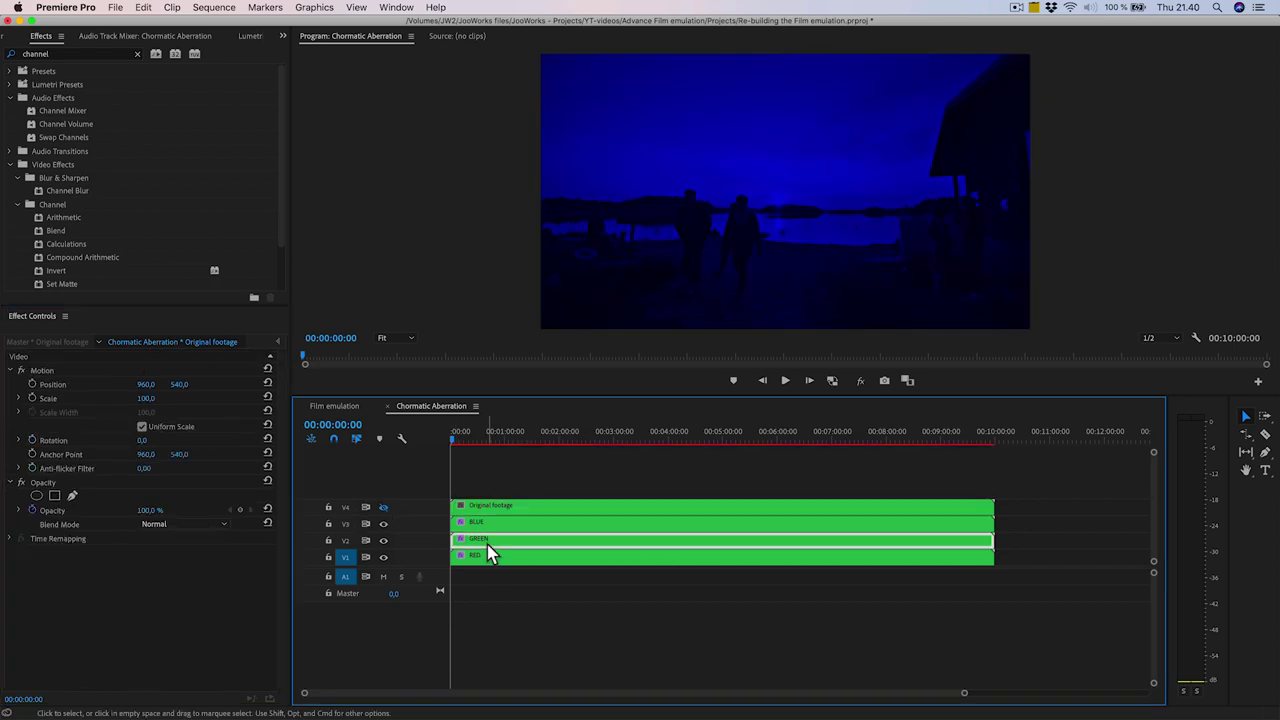
left_click(166, 521)
left_click(190, 266)
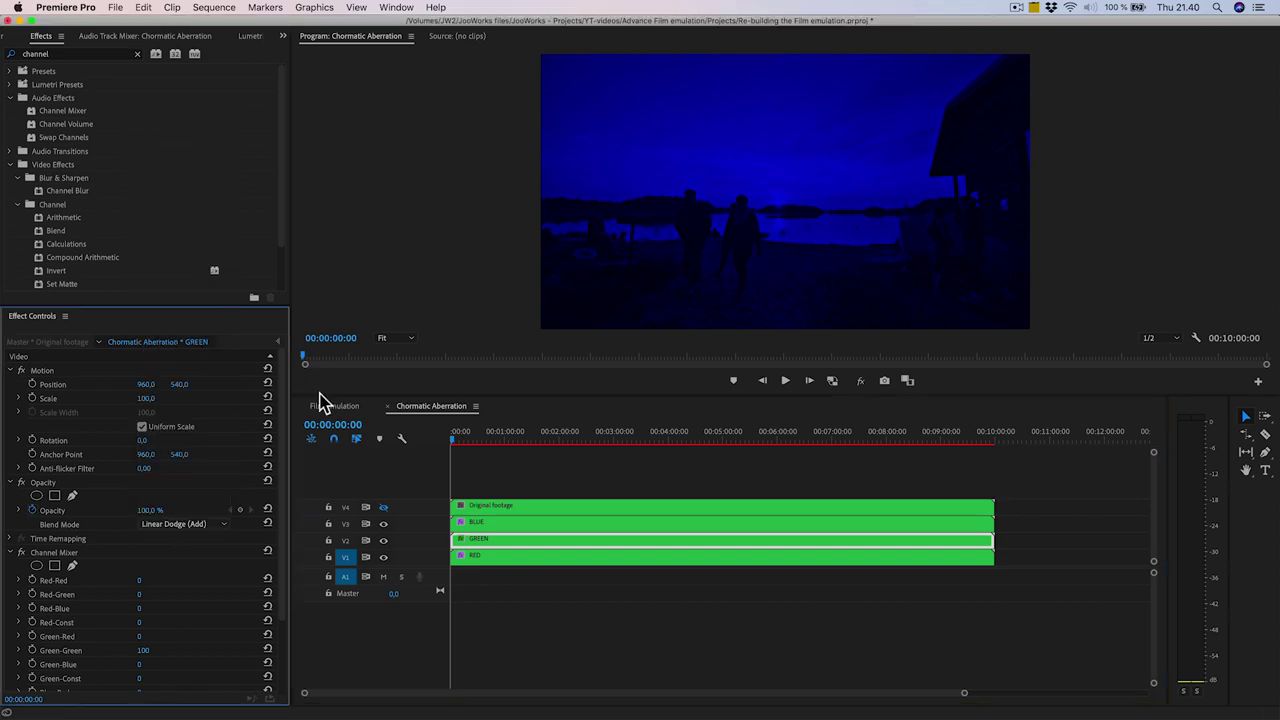
- Set the BLUE clip's blend mode to Linear Dodge (Add)
left_click(495, 522)
left_click(205, 524)
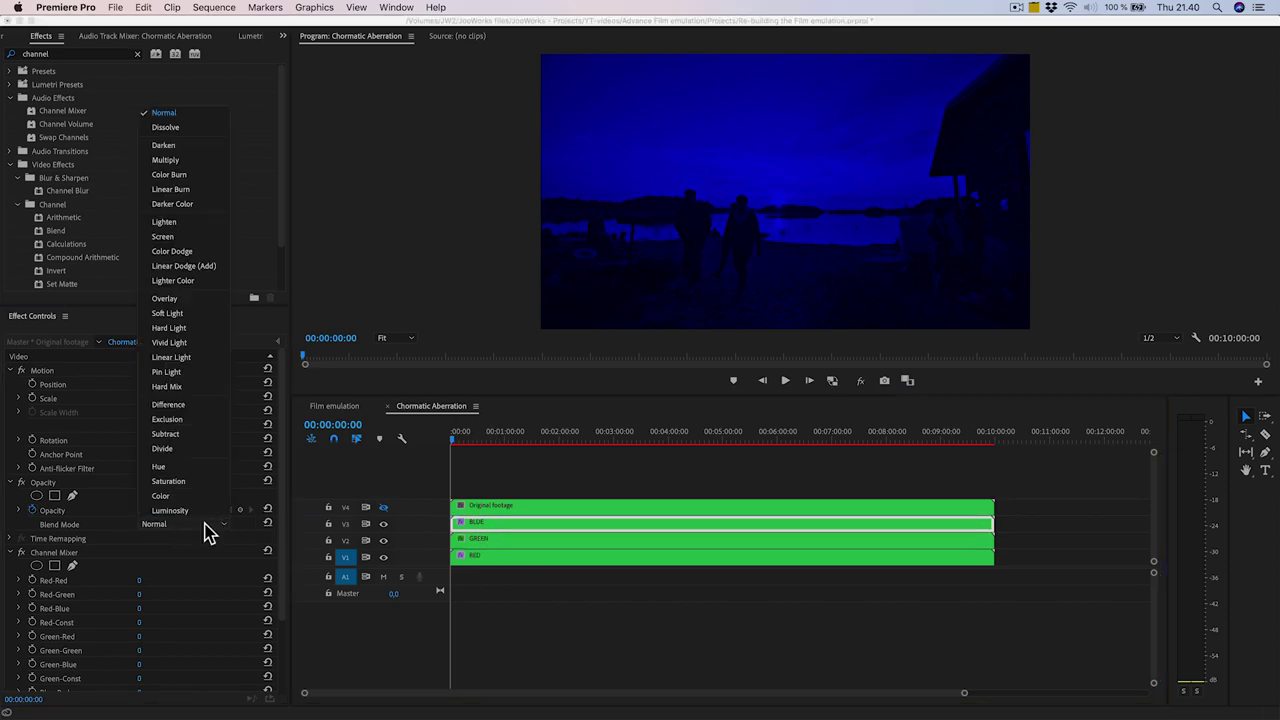
left_click(198, 268)
- Toggle the V4 Original footage track on and off to compare it with the combined colour channels
left_click(497, 510)
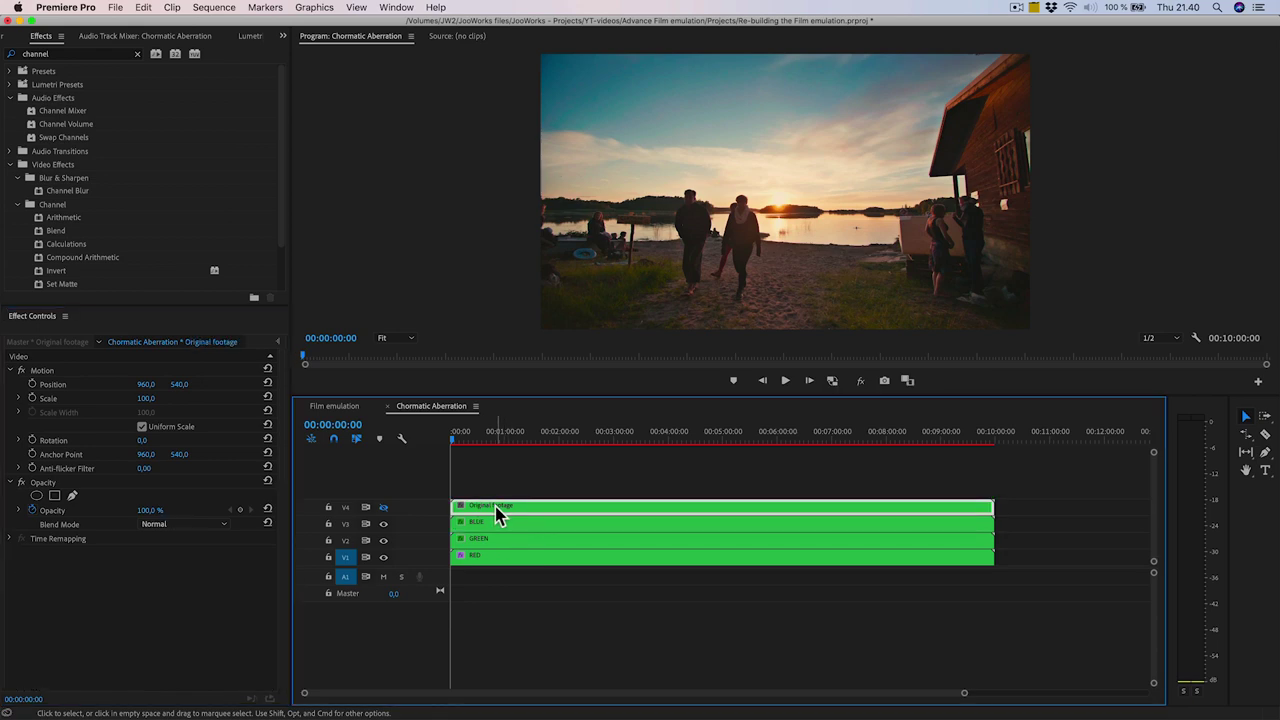
left_click(383, 508)
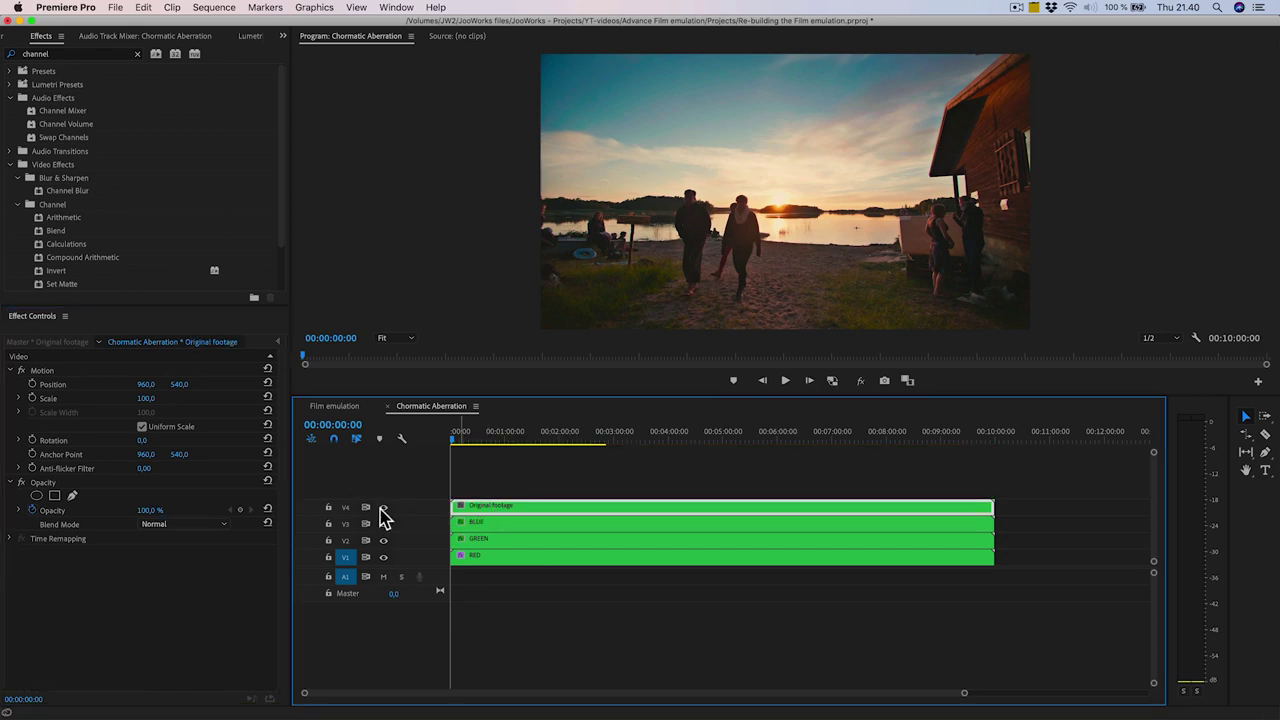
left_click(383, 508)
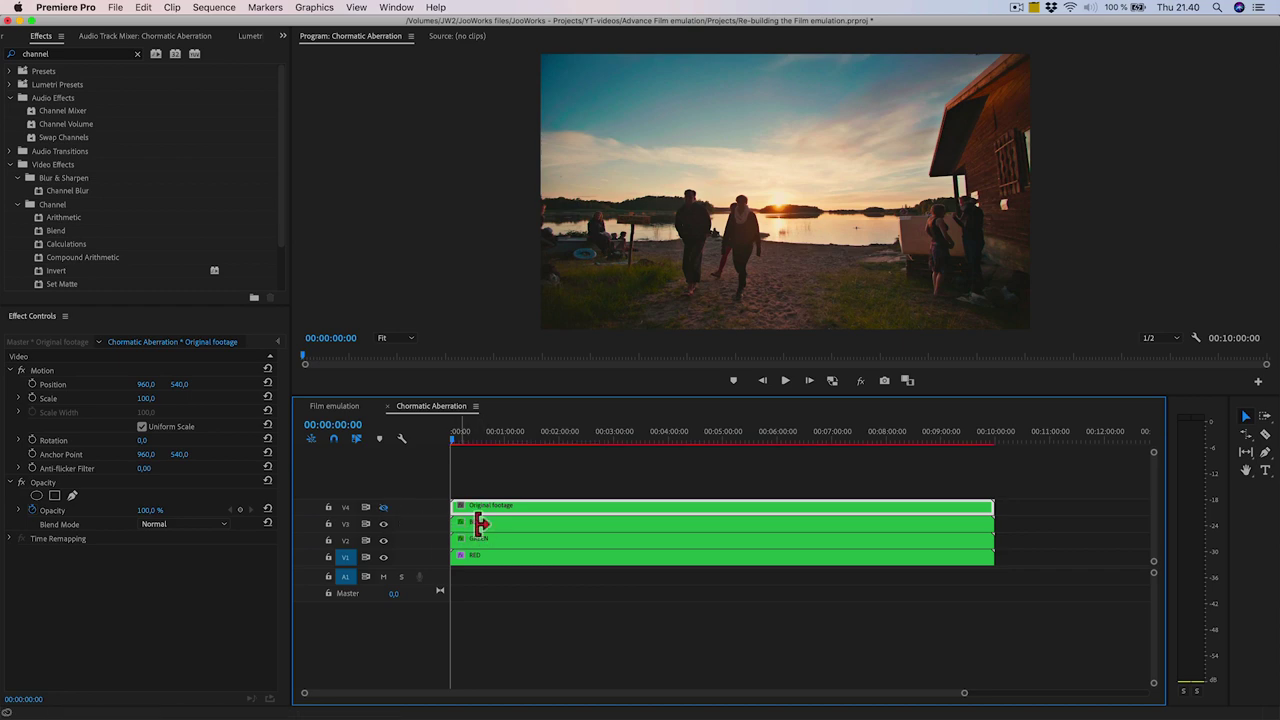
- Set the BLUE clip's scale to 102 and the GREEN clip's scale to 101
left_click(527, 533)
left_click(150, 398)
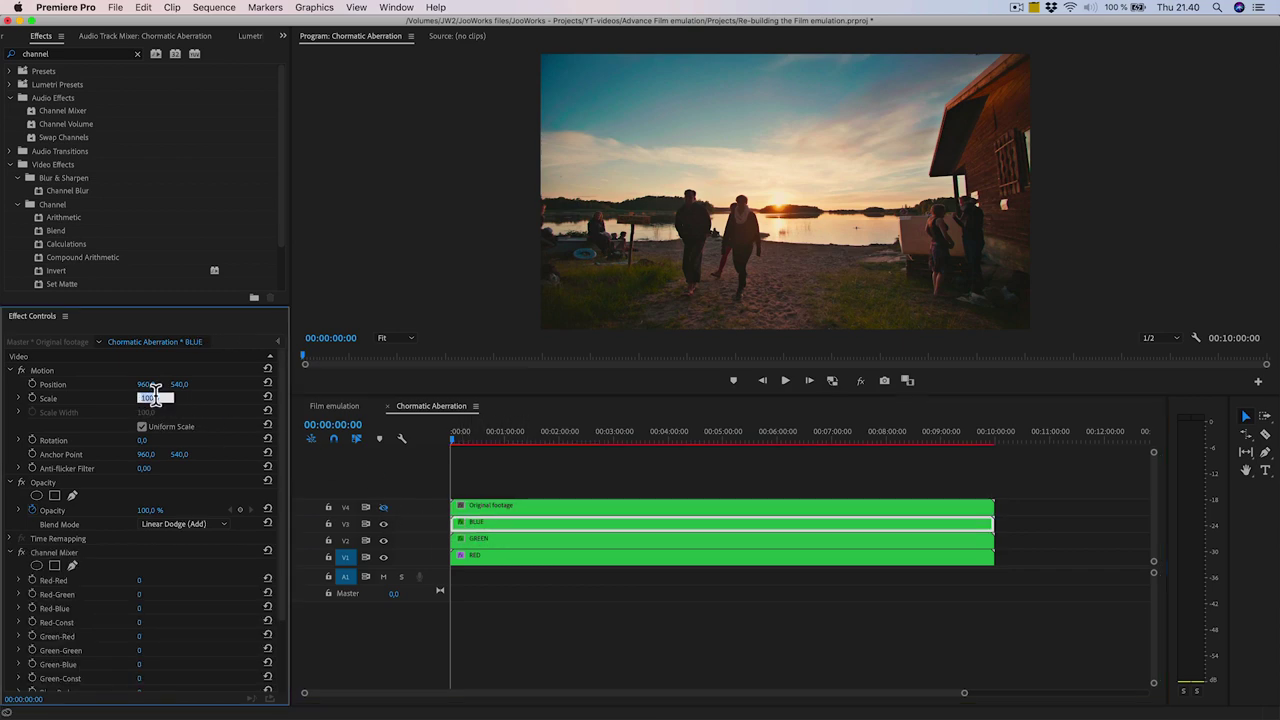
left_click(509, 541)
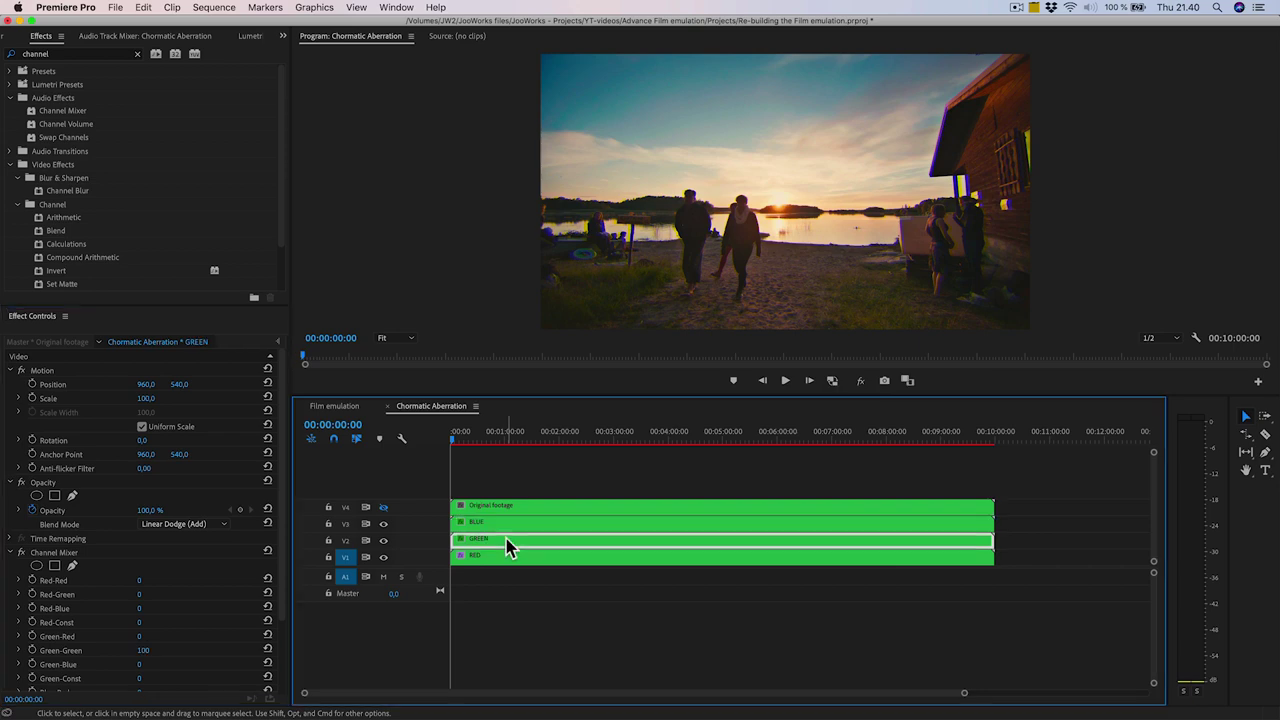
left_click(147, 398)
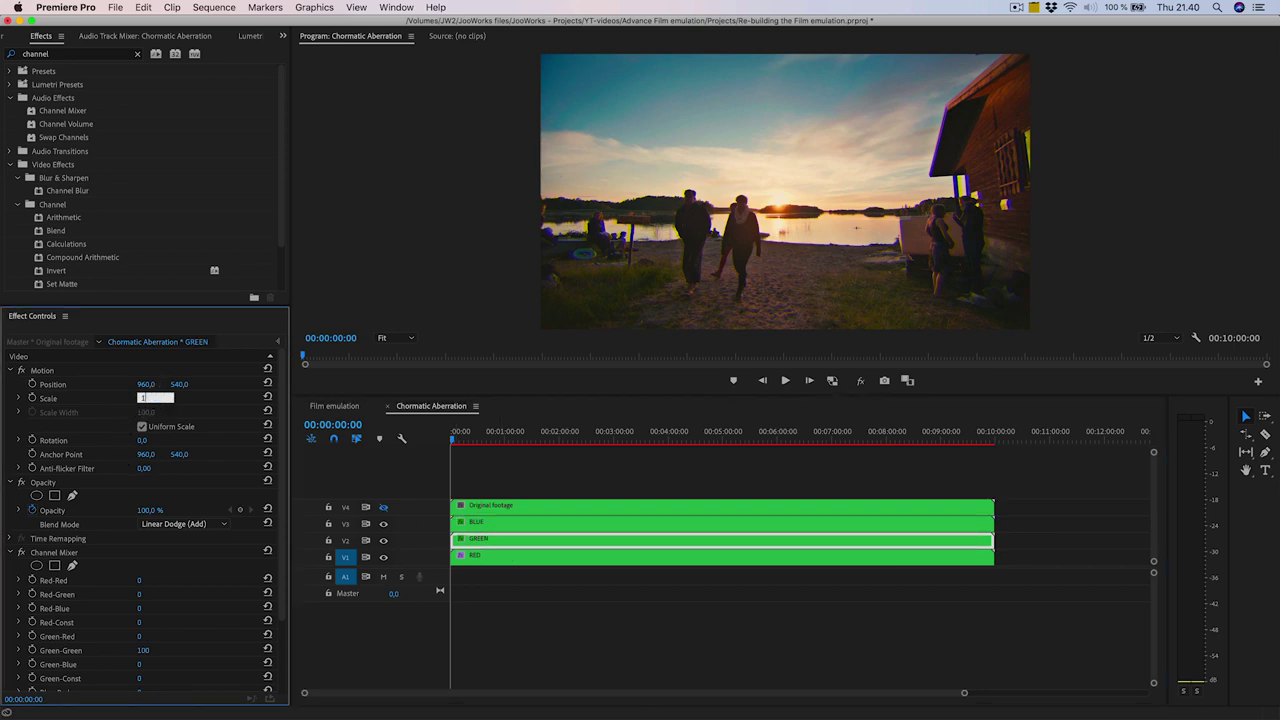
key("Return")
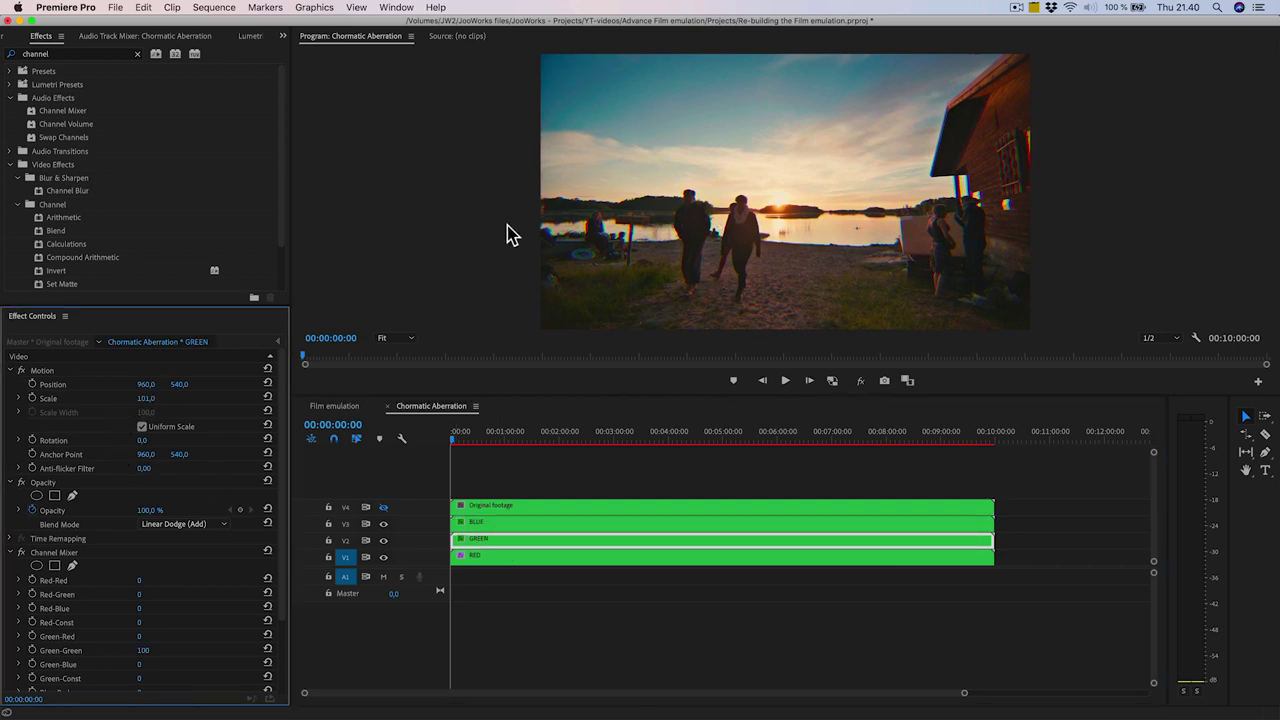
- Magnify the preview to 200% and toggle the V4 Original footage track to compare it with the offset colour channels
left_click(395, 338)
left_click(395, 455)
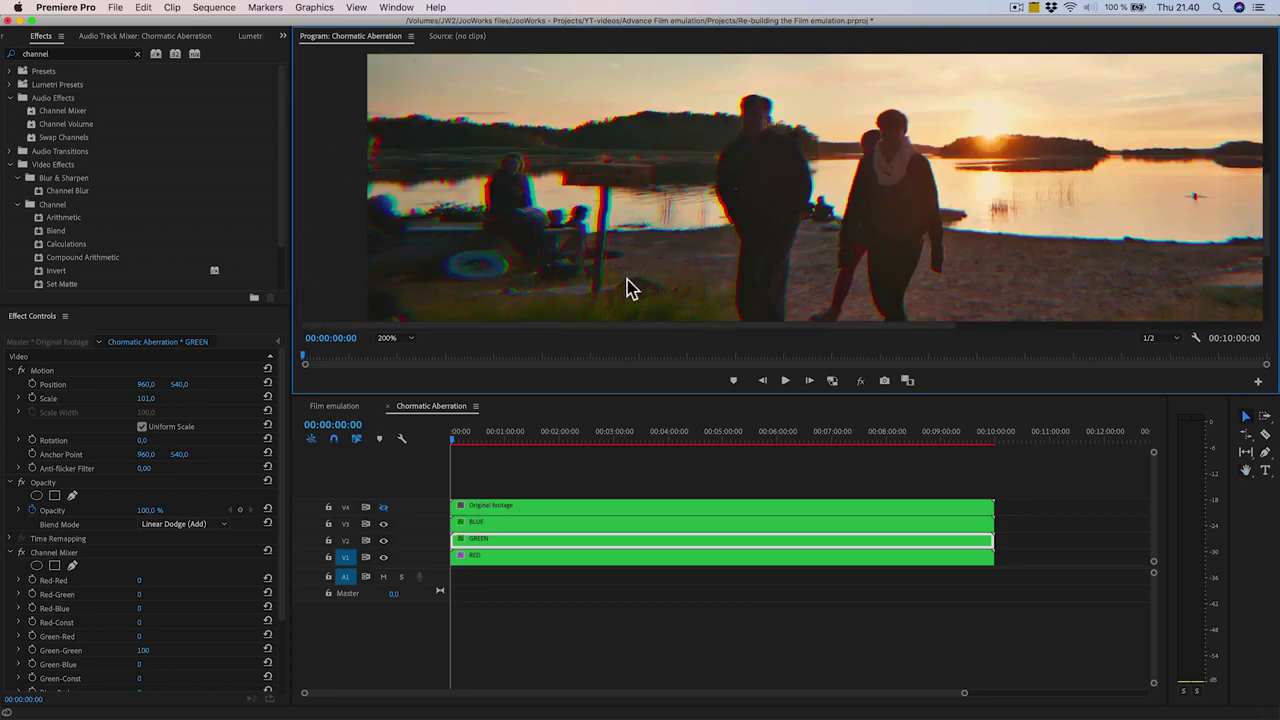
left_click(382, 508)
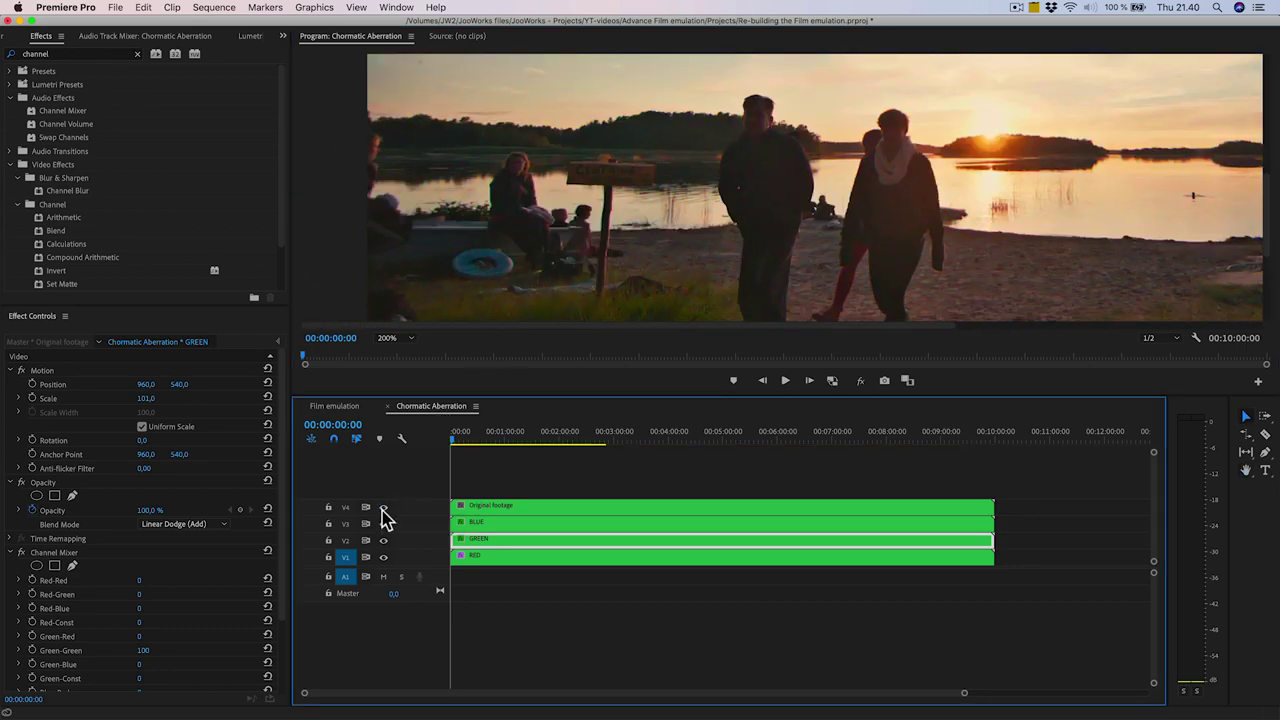
left_click(383, 508)
left_click(383, 508)
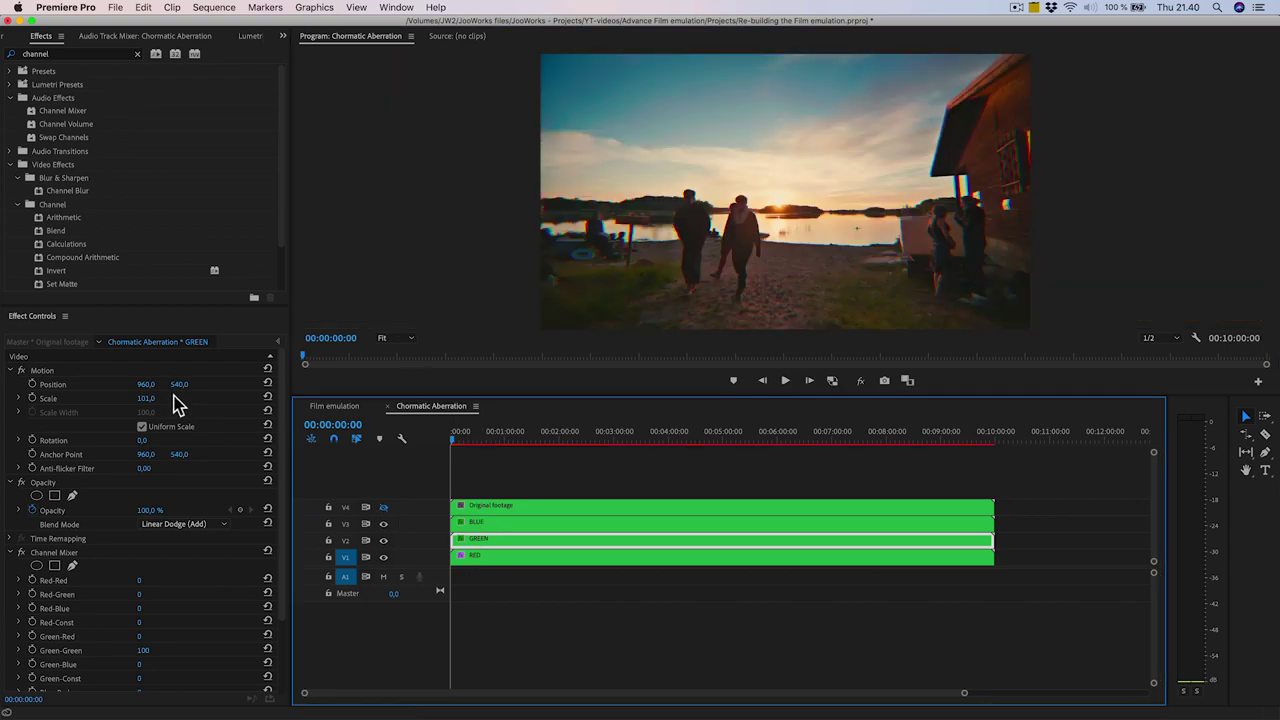
- Try a scale of 200 on the GREEN clip, and return the GREEN clip to 101 and the BLUE clip to 102
left_click_drag(177, 400, 230, 415)
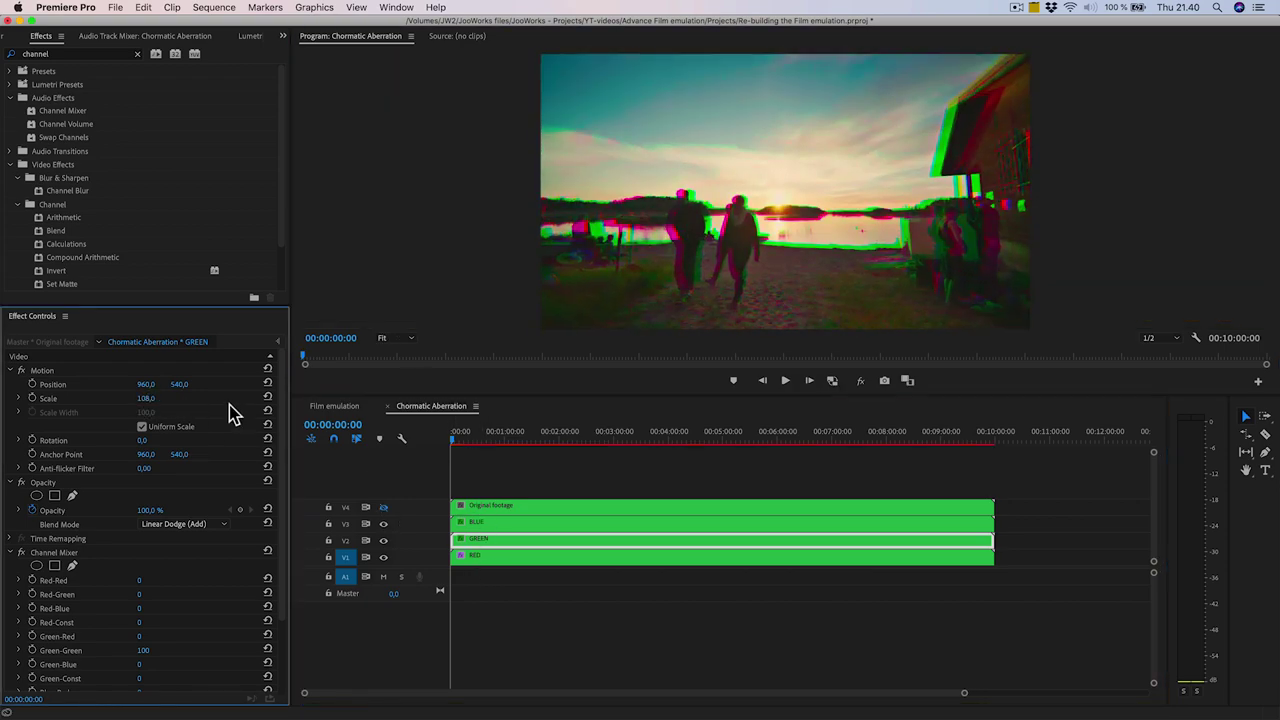
left_click(148, 398)
type("200")
key("Return")
left_click(150, 399)
type("100")
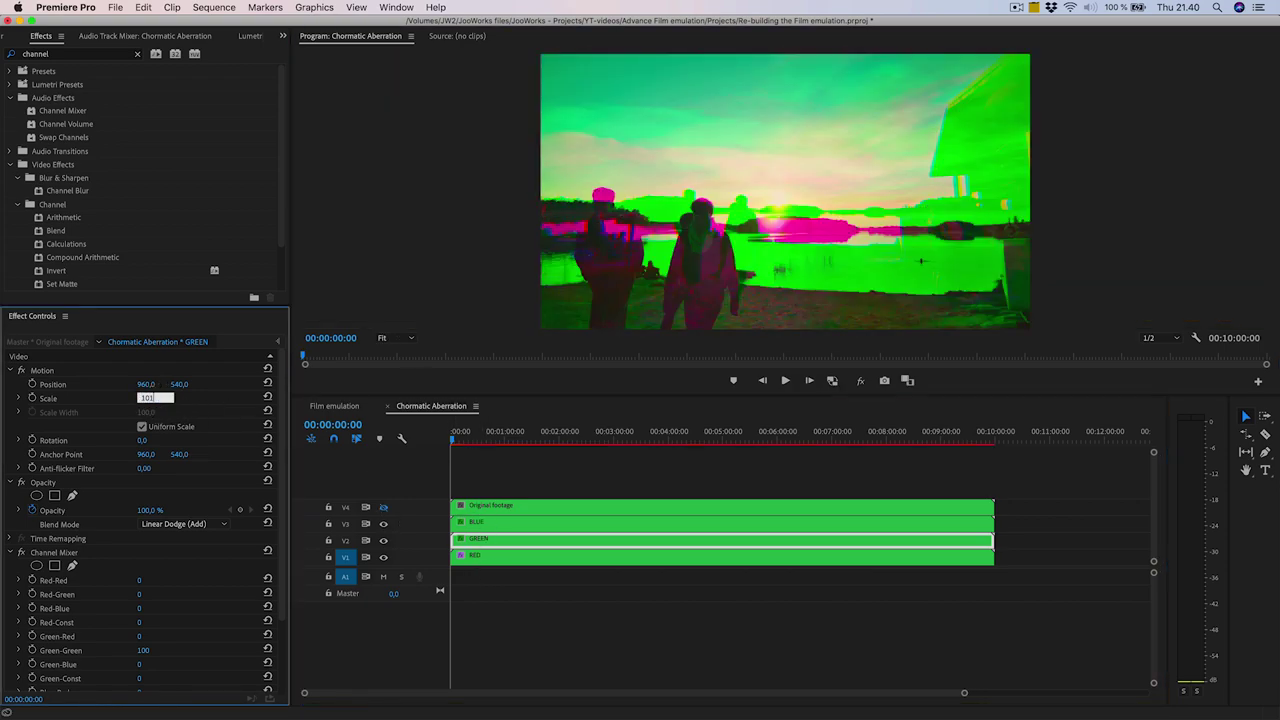
key("Return")
left_click(492, 525)
left_click_drag(145, 398, 135, 398)
left_click(148, 398)
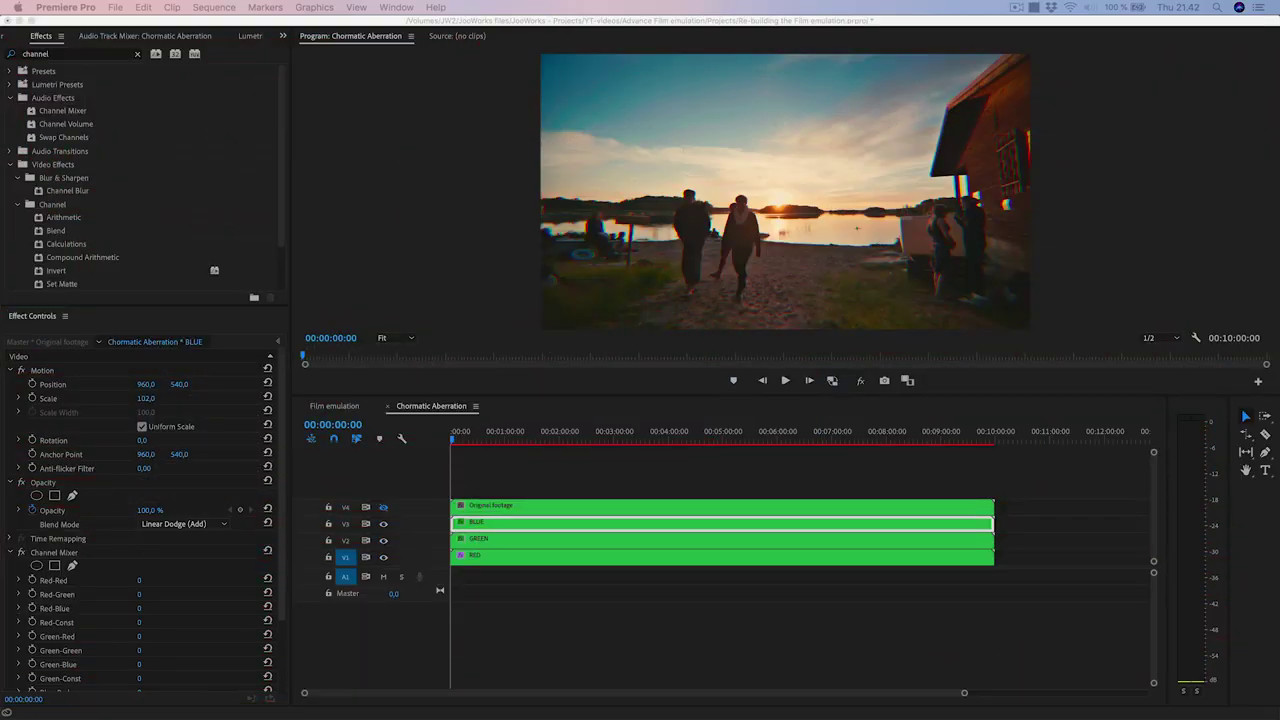
- Move the GREEN, BLUE and Original footage clips up one track and hide track V5
left_click_drag(466, 474, 492, 540)
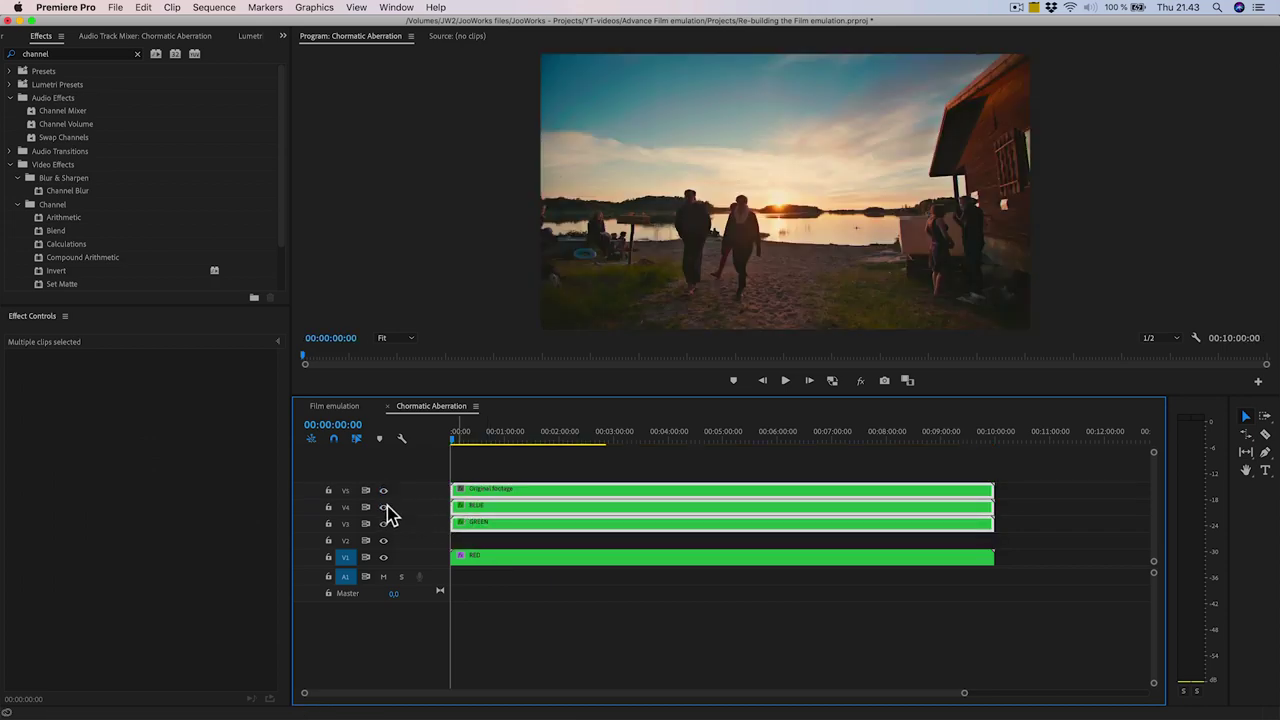
left_click(383, 490)
- Duplicate the RED clip onto V2 and give the copy a pink label
left_click(492, 557)
right_click(485, 540)
mouse_move(516, 463)
left_click(720, 562)
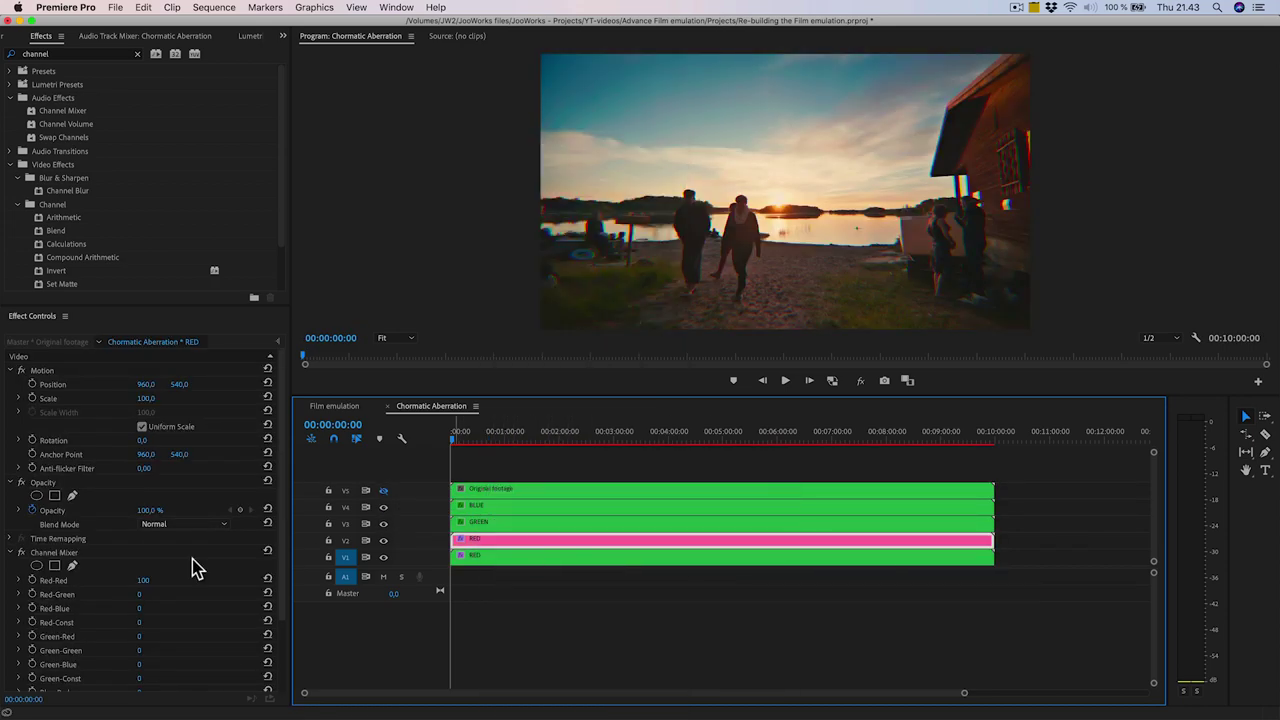
- Add the Luma Key effect to the V2 RED copy, placed above its Channel Mixer
left_click(57, 53)
type("luma")
left_click_drag(57, 151, 100, 545)
- Add a Gaussian Blur below the Channel Mixer on the V2 RED copy, with Repeat Edge Pixels enabled and blurriness 15
left_click(78, 57)
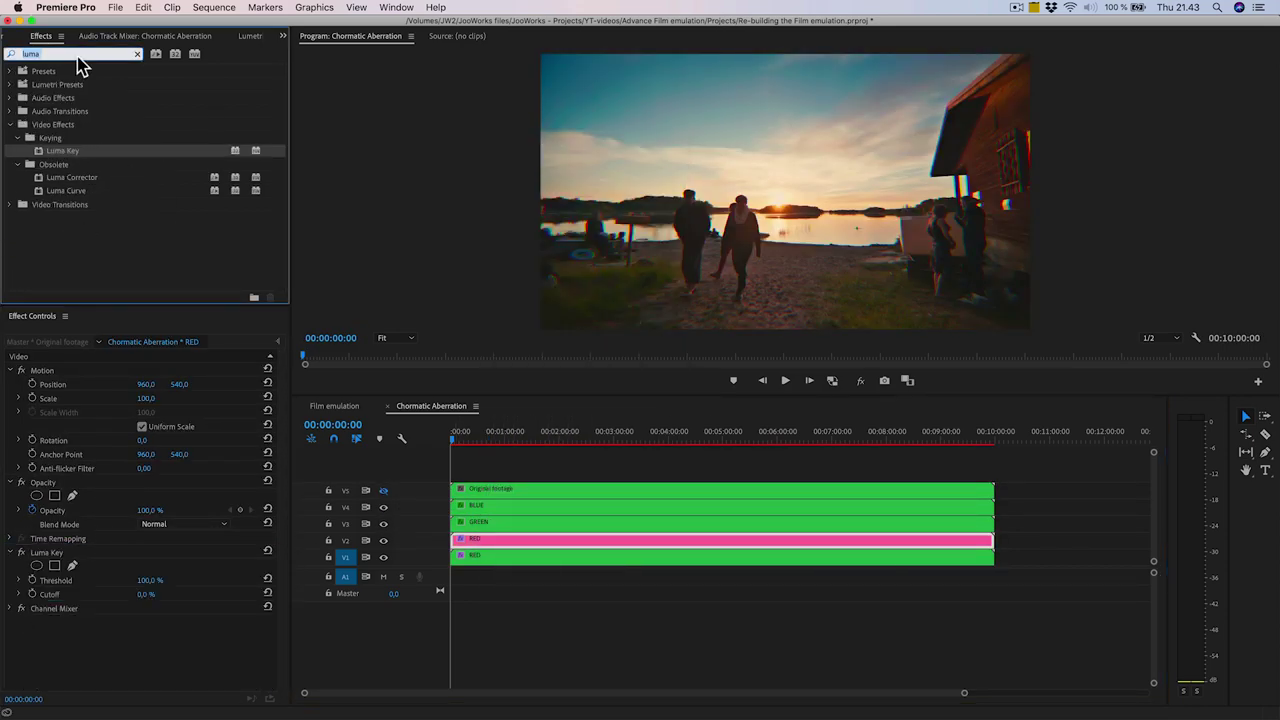
type("blur")
left_click_drag(63, 243, 100, 645)
scroll(130, 625, "down", 1)
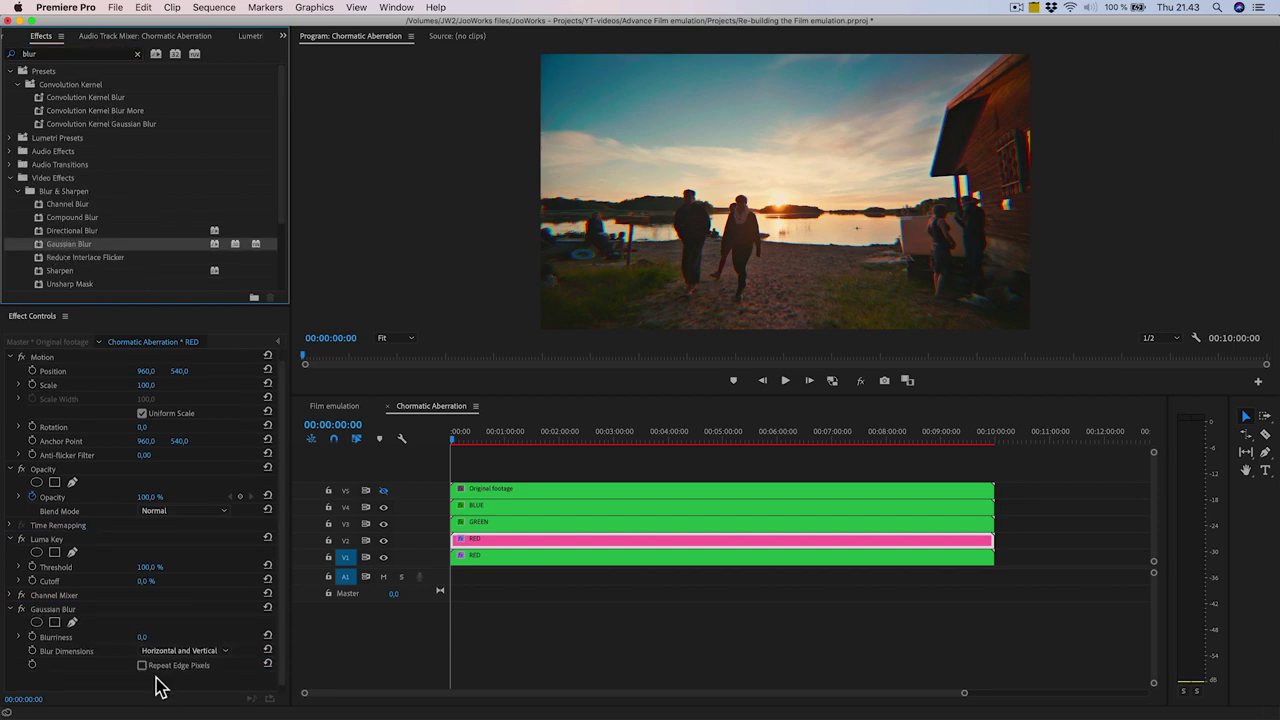
left_click(142, 665)
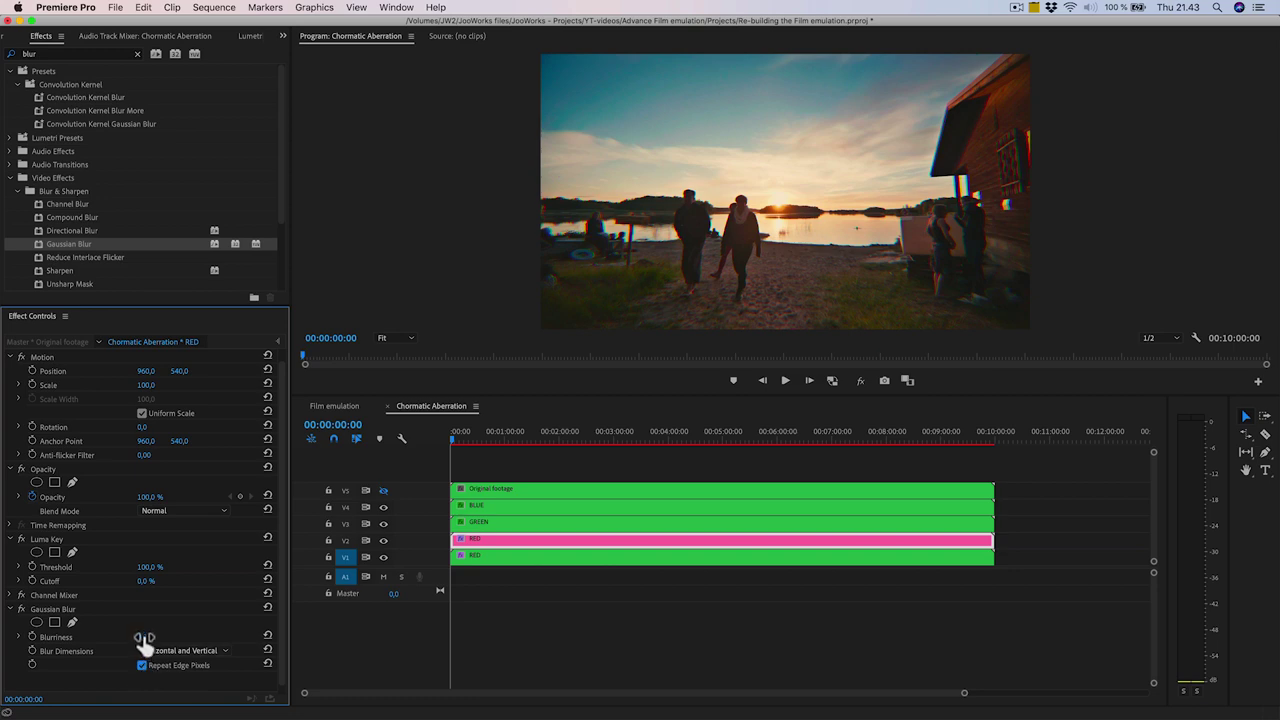
left_click(145, 637)
- Set the V2 RED copy's opacity to 50% and its Luma Key cutoff to 50%
left_click(154, 496)
left_click_drag(147, 586, 147, 586)
left_click(146, 582)
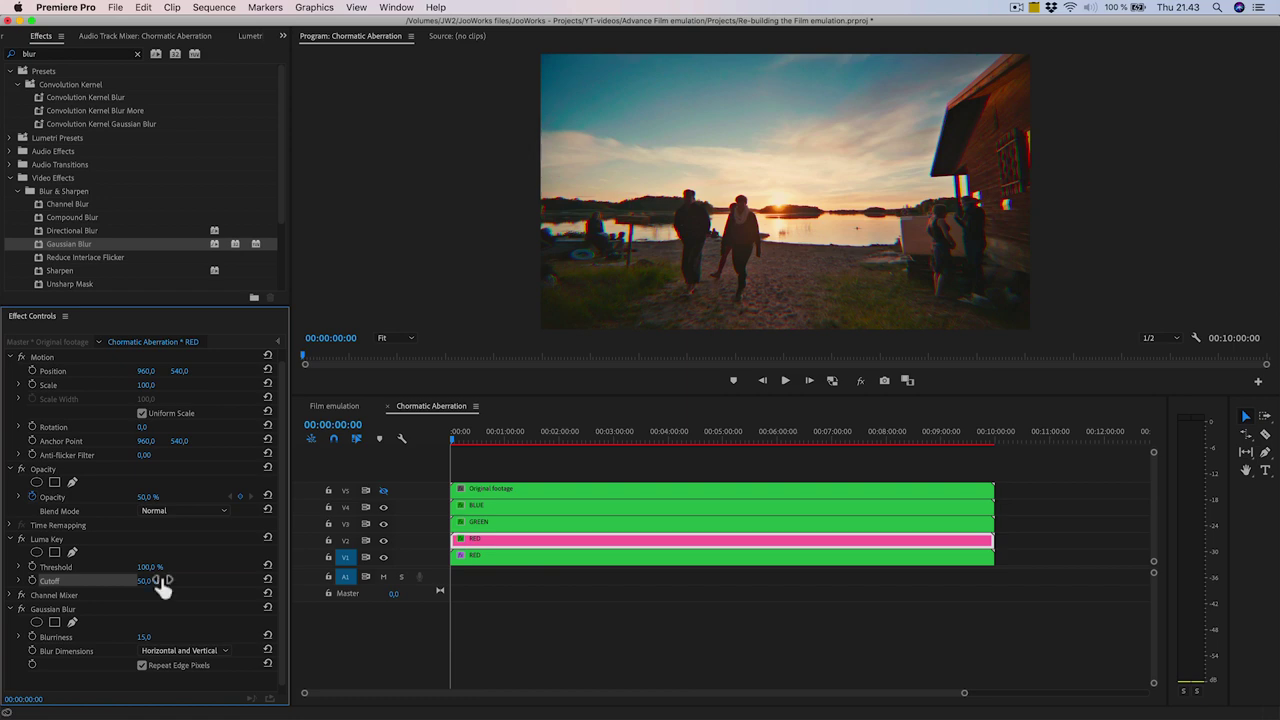
- Magnify the preview to 200% around the people and toggle track V2 to inspect the blurred RED copy's effect
left_click(400, 340)
left_click(406, 466)
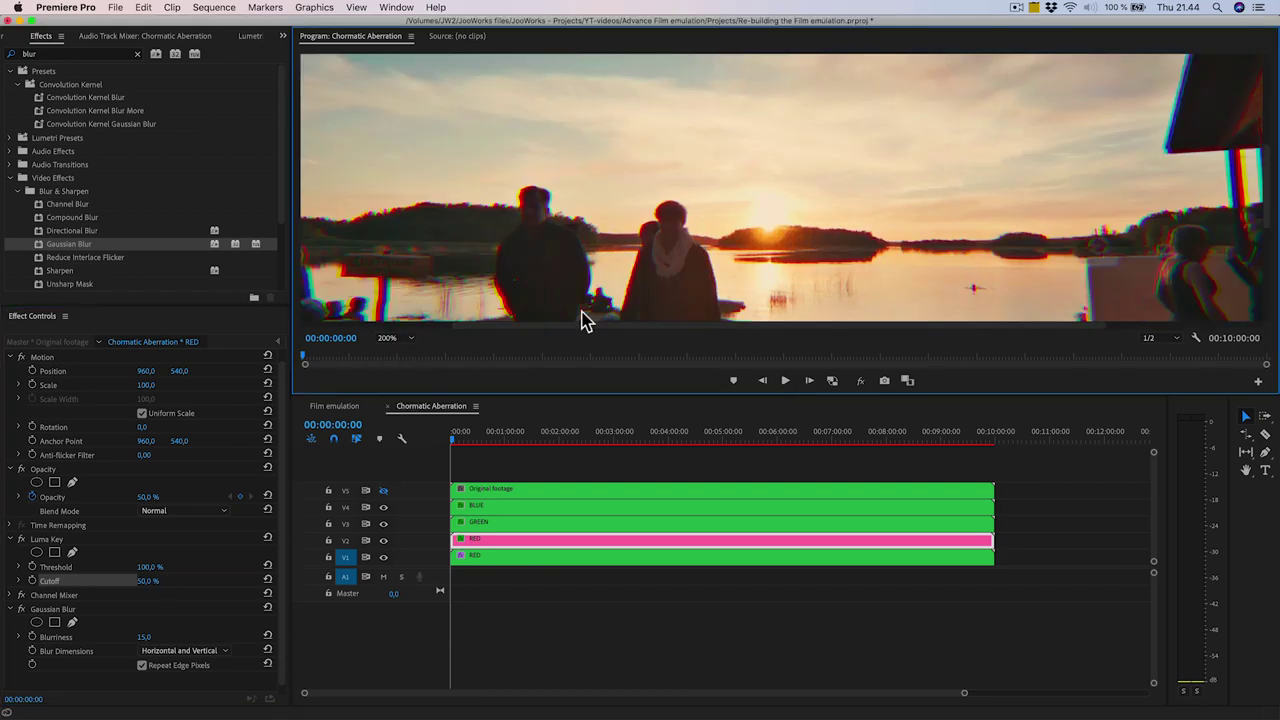
key("h")
left_click_drag(677, 249, 780, 218)
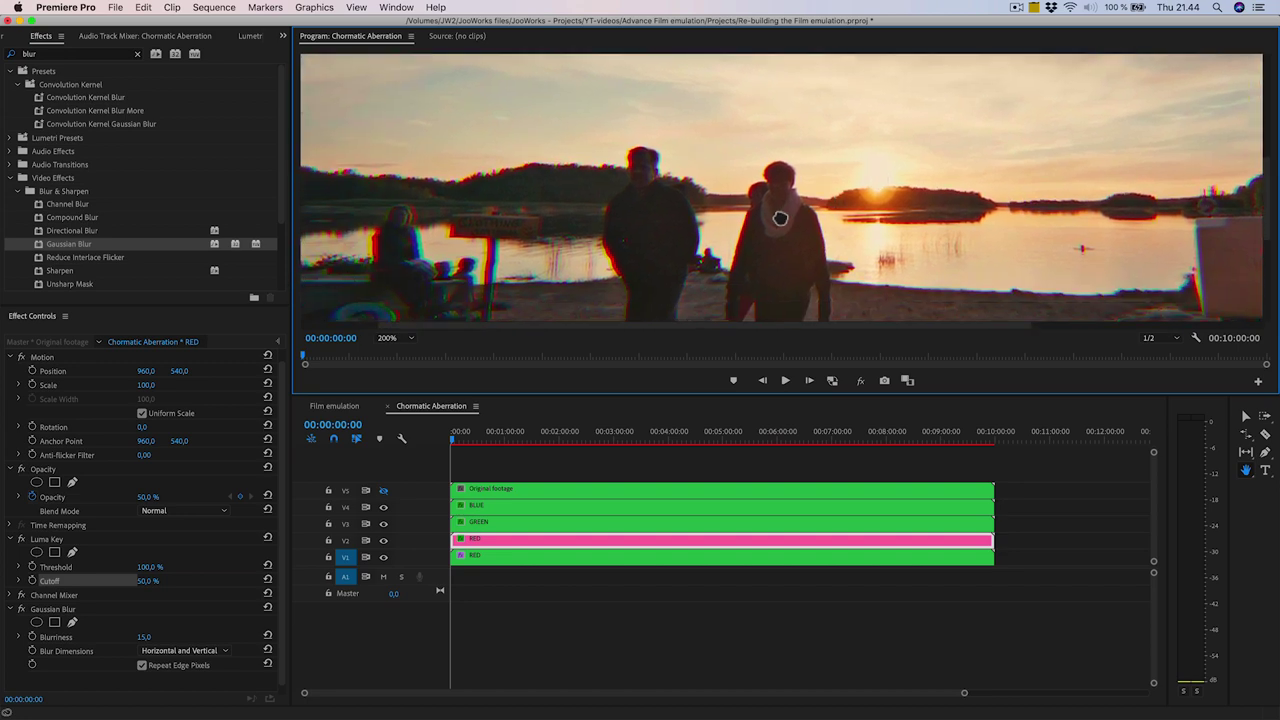
key("v")
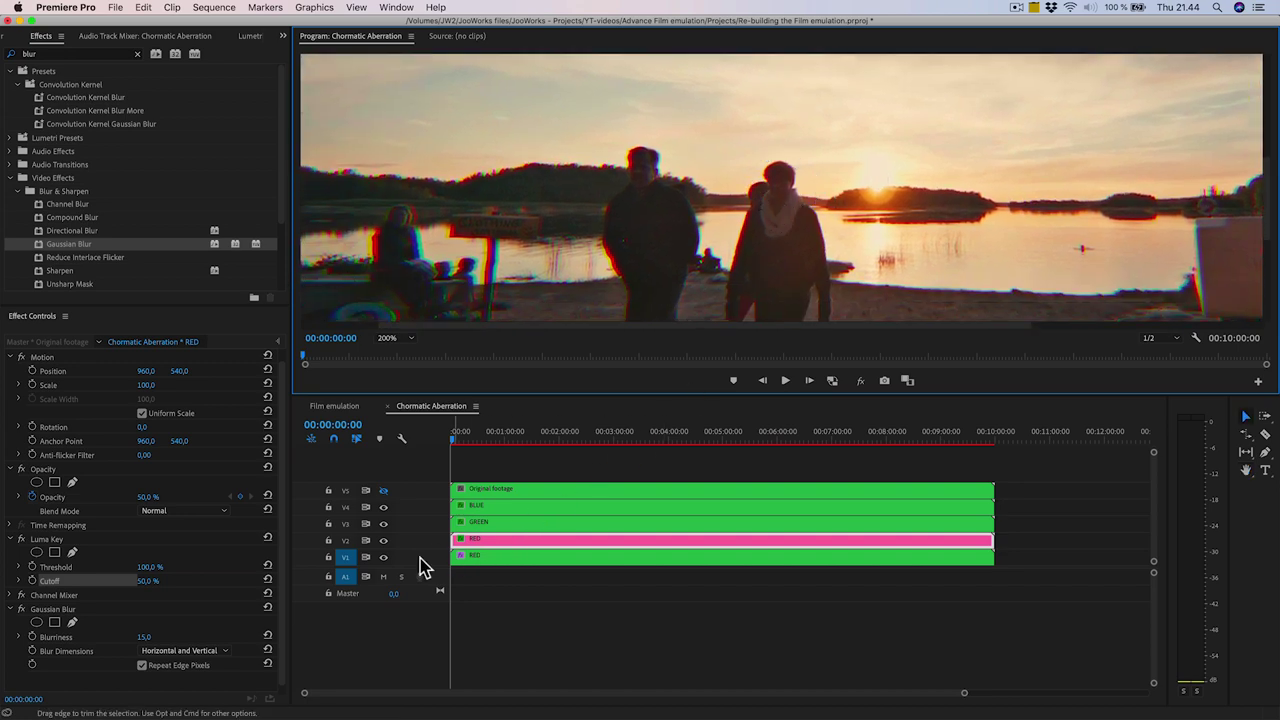
left_click(384, 540)
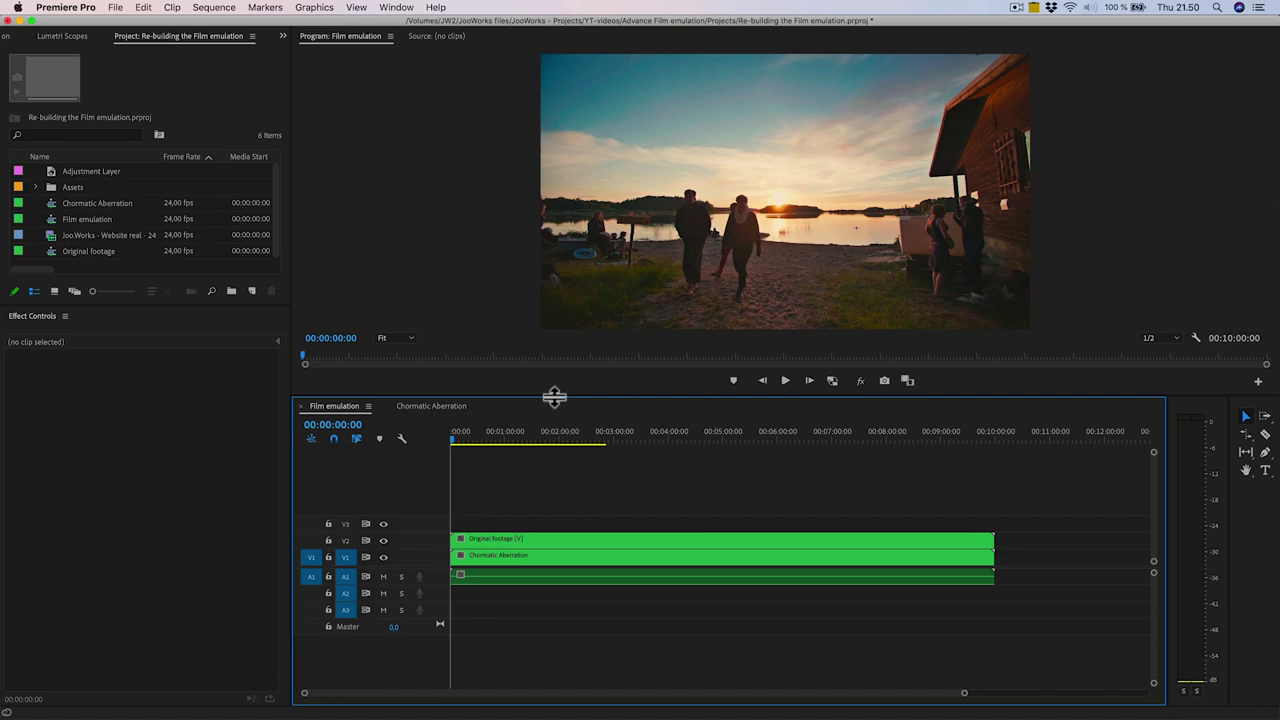
- In the Film emulation sequence, duplicate the Original footage clip across V2 and V3 and nest the V2 copy as Edge Distortion
left_click(530, 541)
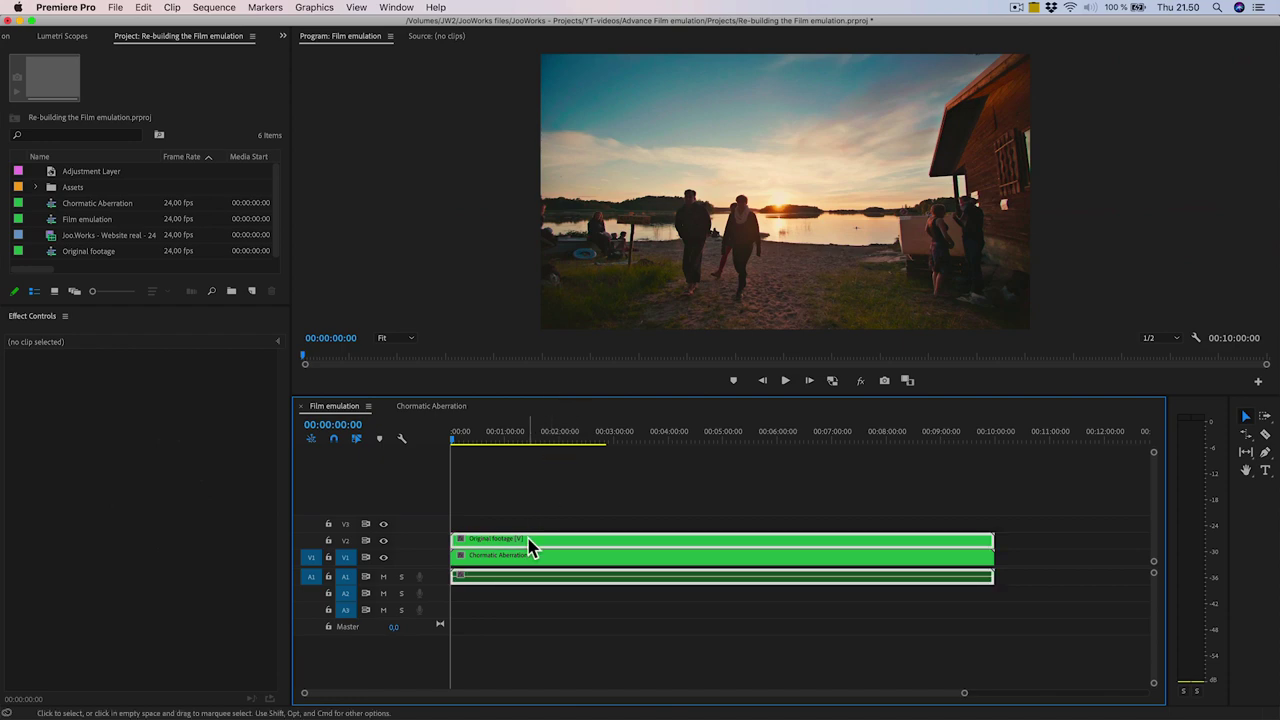
left_click_drag(522, 540, 522, 526)
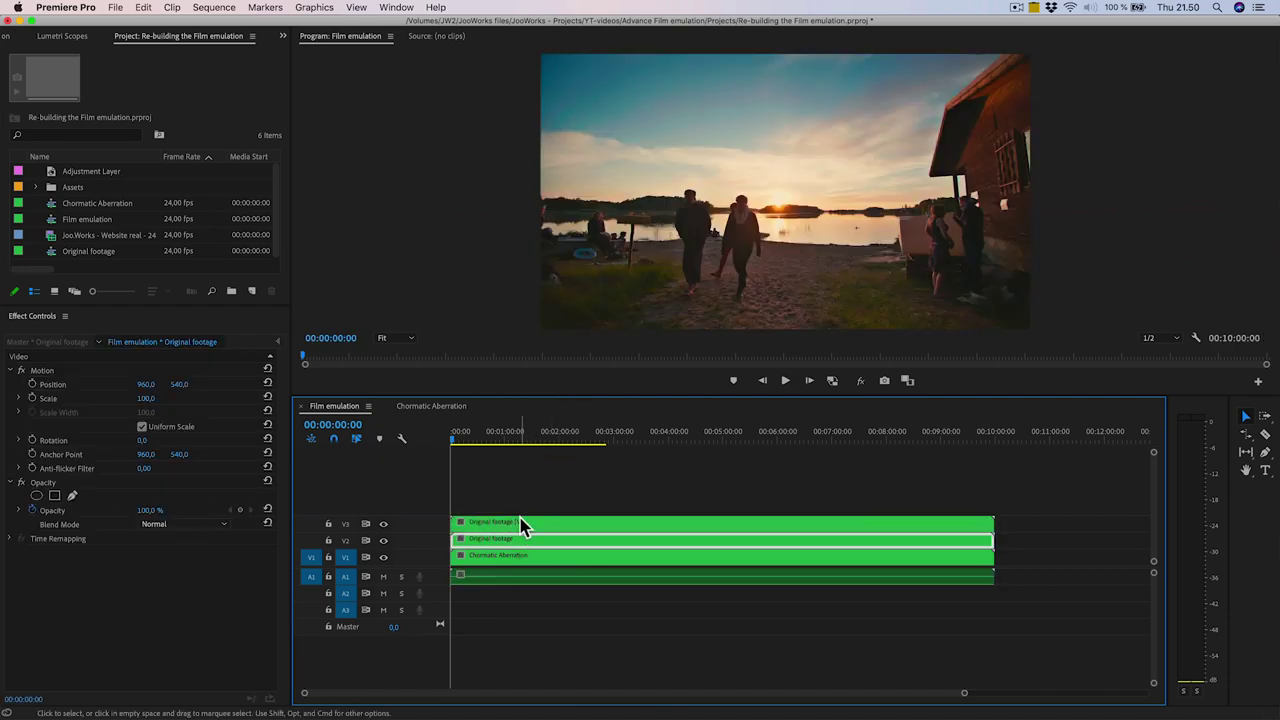
right_click(515, 553)
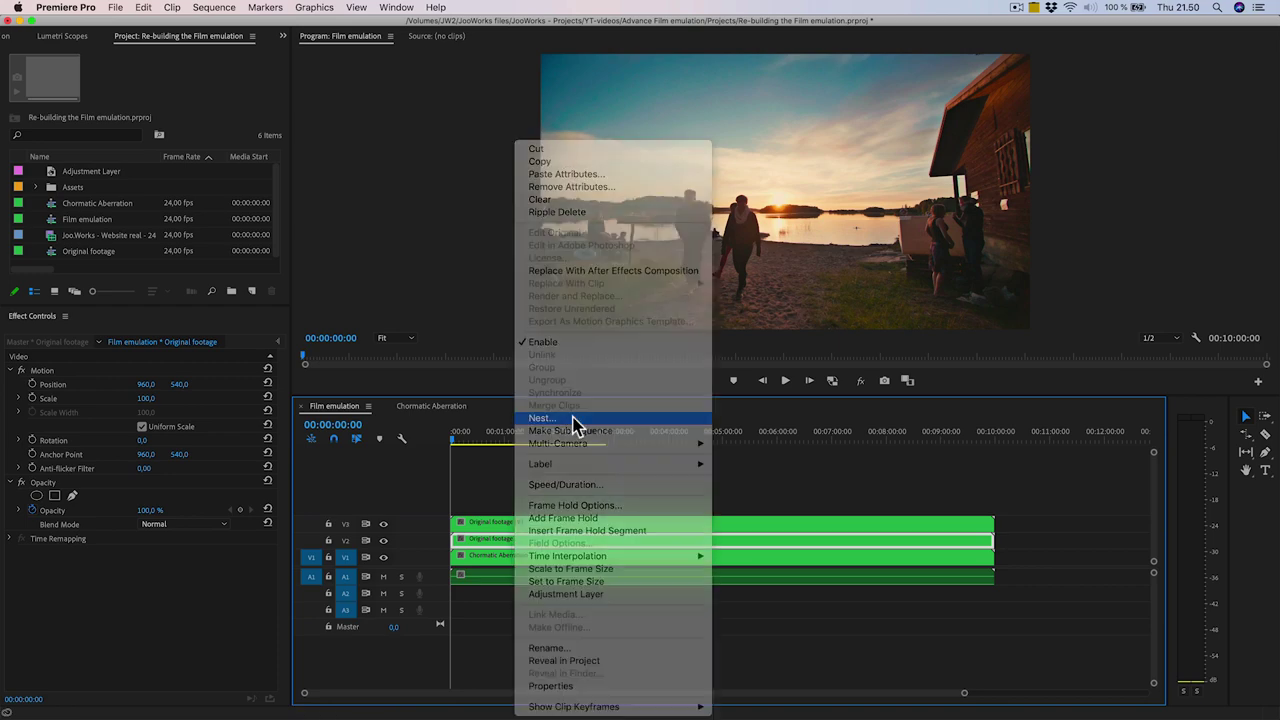
left_click(574, 424)
type("Edge Distortion")
key("Return")
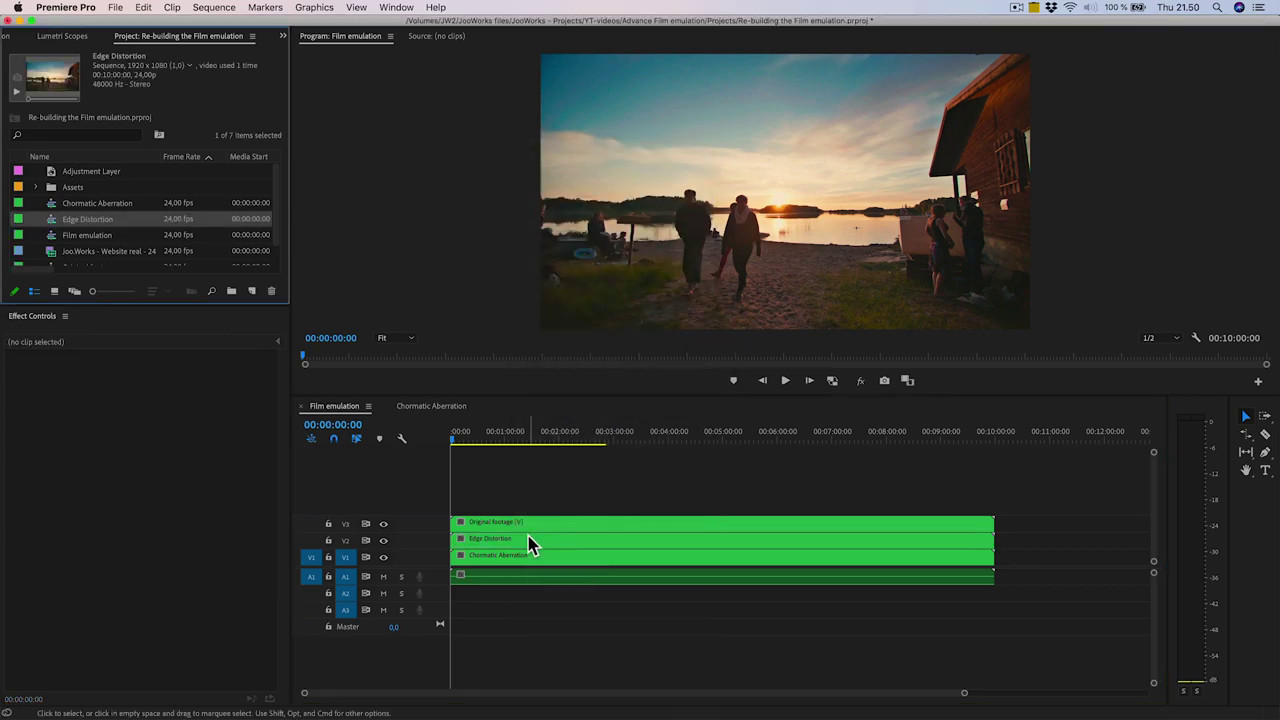
- In the Edge Distortion nest, apply Channel Mixer to three stacked Original footage clips, isolating red on V1, green on V2 and blue on V3
double_click(528, 543)
key("shift+7")
scroll(78, 248, "down", 2)
left_click_drag(70, 270, 520, 522)
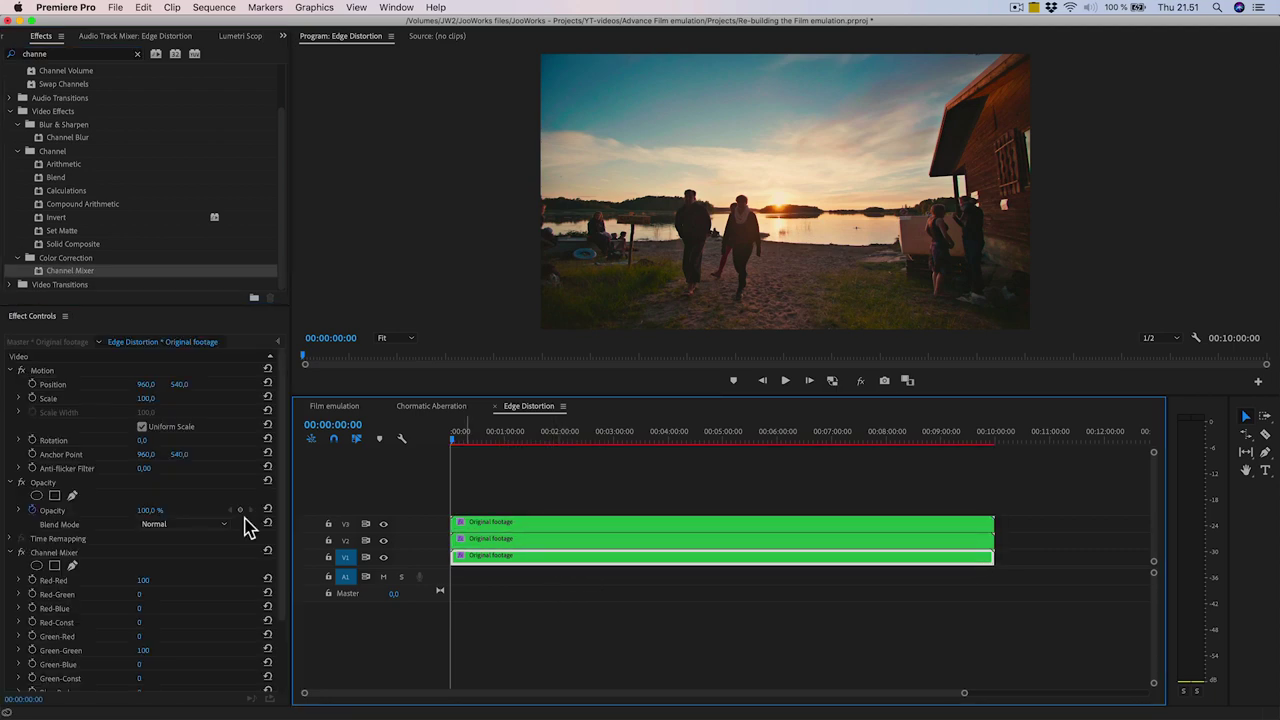
scroll(150, 520, "down", 3)
left_click(143, 488)
- Set the blend mode of the V3 and V2 Original footage clips to Linear Dodge (Add)
left_click(184, 457)
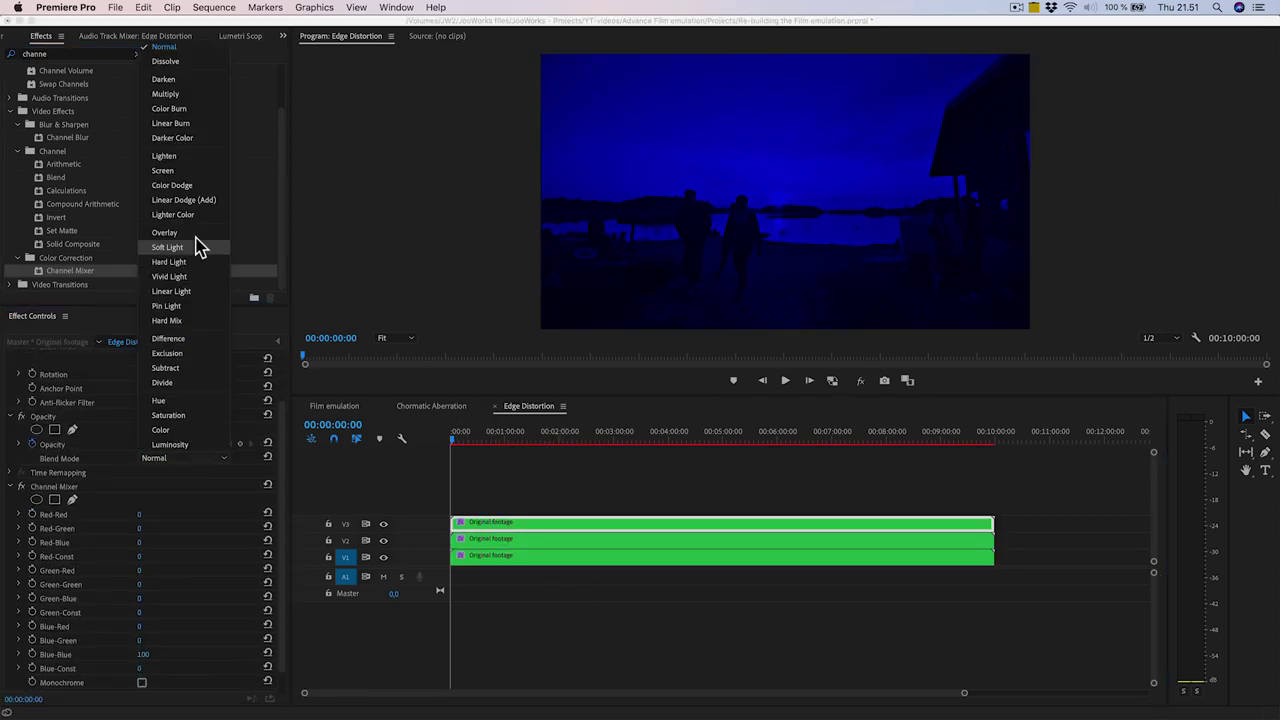
left_click(197, 200)
left_click(520, 539)
left_click(184, 523)
left_click(198, 266)
- Set the scale of the V3 Original footage clip to 104 and the V2 clip to 102
left_click(520, 522)
left_click(150, 398)
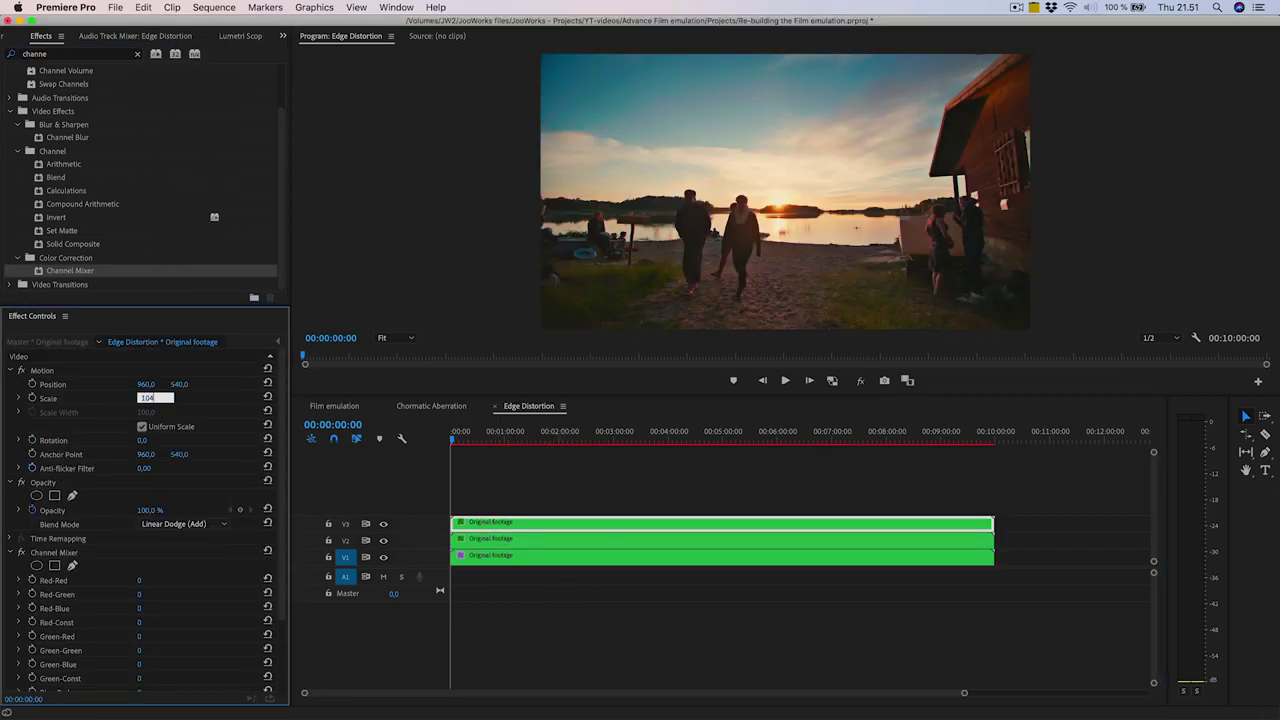
type("104")
left_click(494, 538)
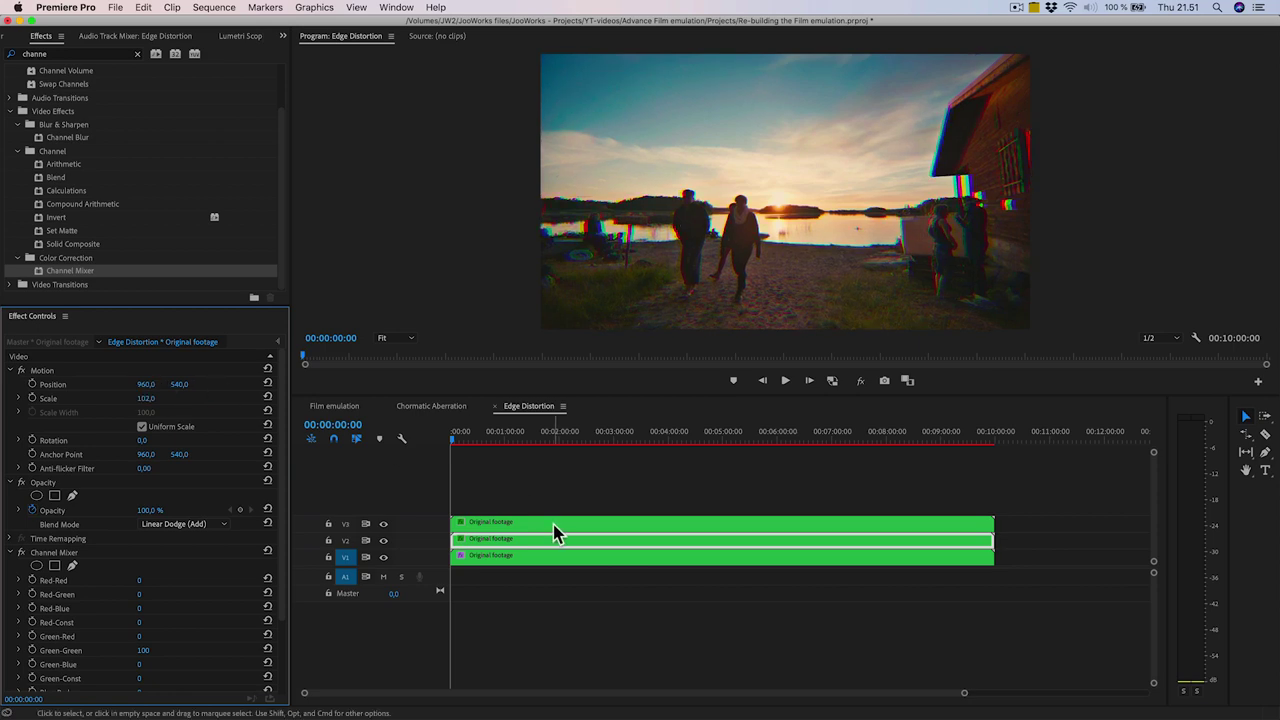
- Return to the Film emulation sequence, hide track V3 and add a Gaussian Blur to the Edge Distortion clip
left_click(334, 406)
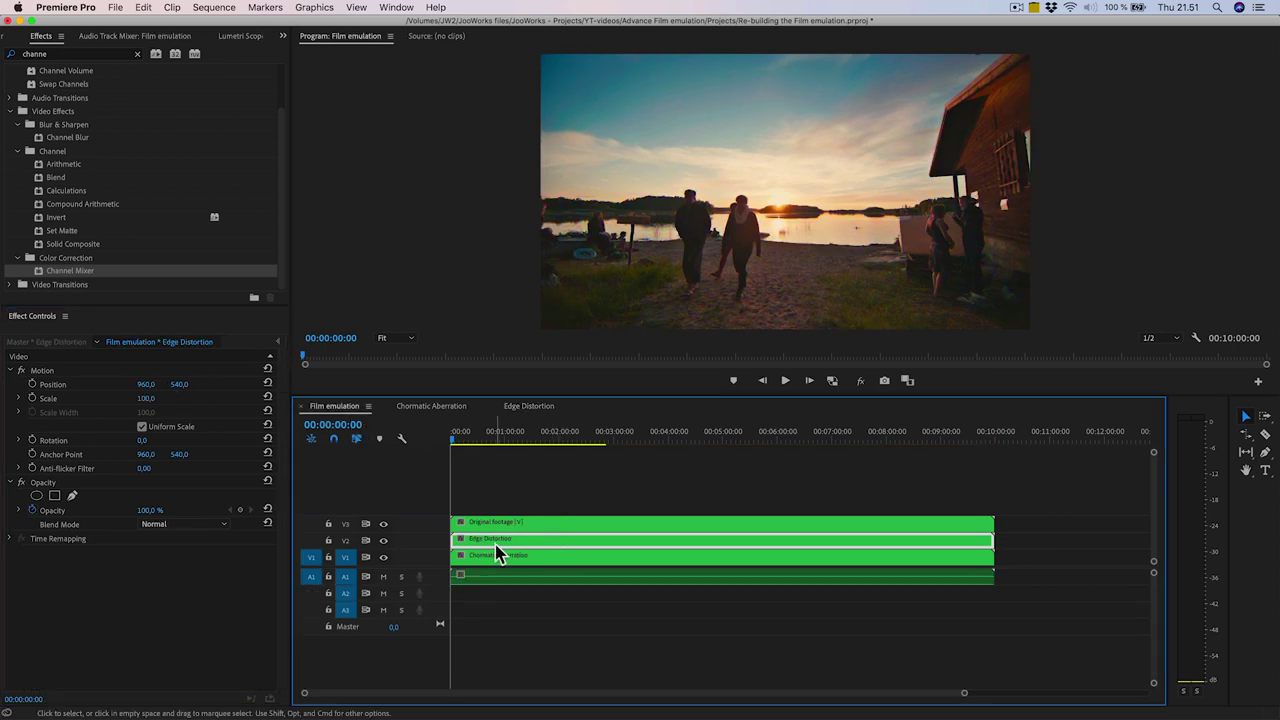
left_click(71, 53)
type("blur")
left_click_drag(85, 190, 486, 540)
- Set the Edge Distortion clip's Gaussian Blur to blurriness 50, Vertical dimensions and Repeat Edge Pixels enabled
left_click(150, 580)
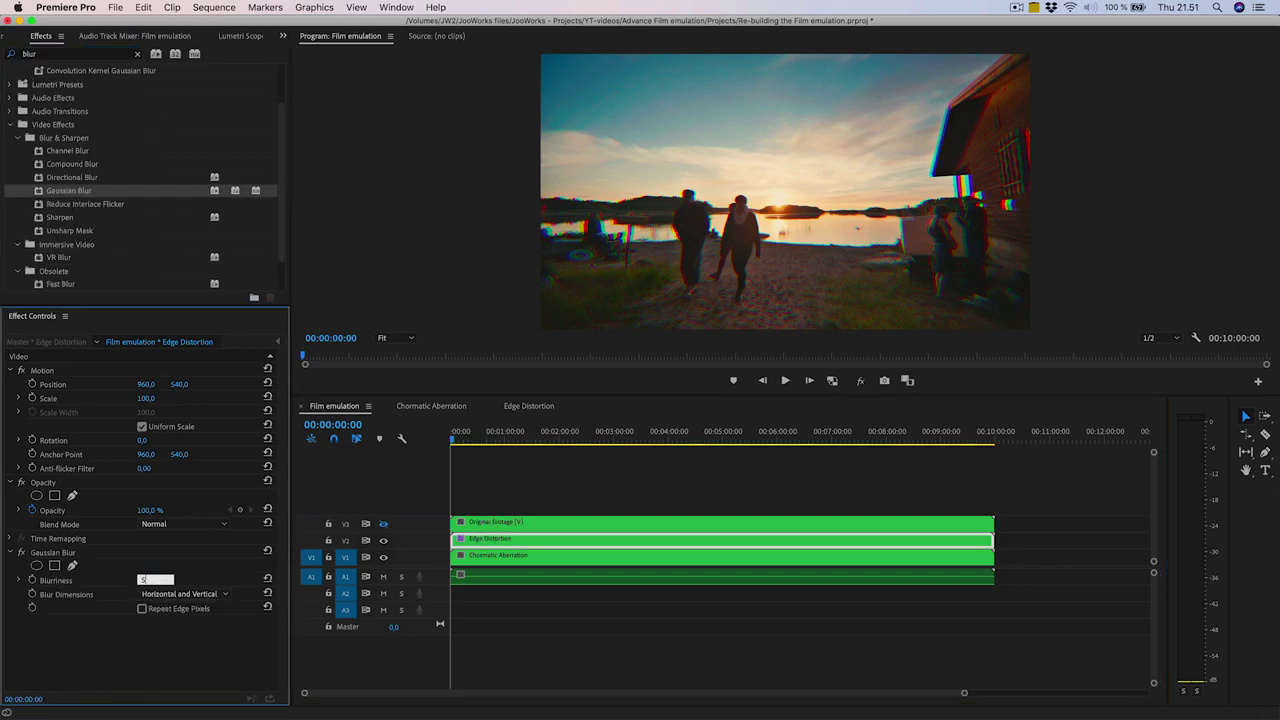
type("50")
key("Return")
left_click(156, 596)
left_click(166, 638)
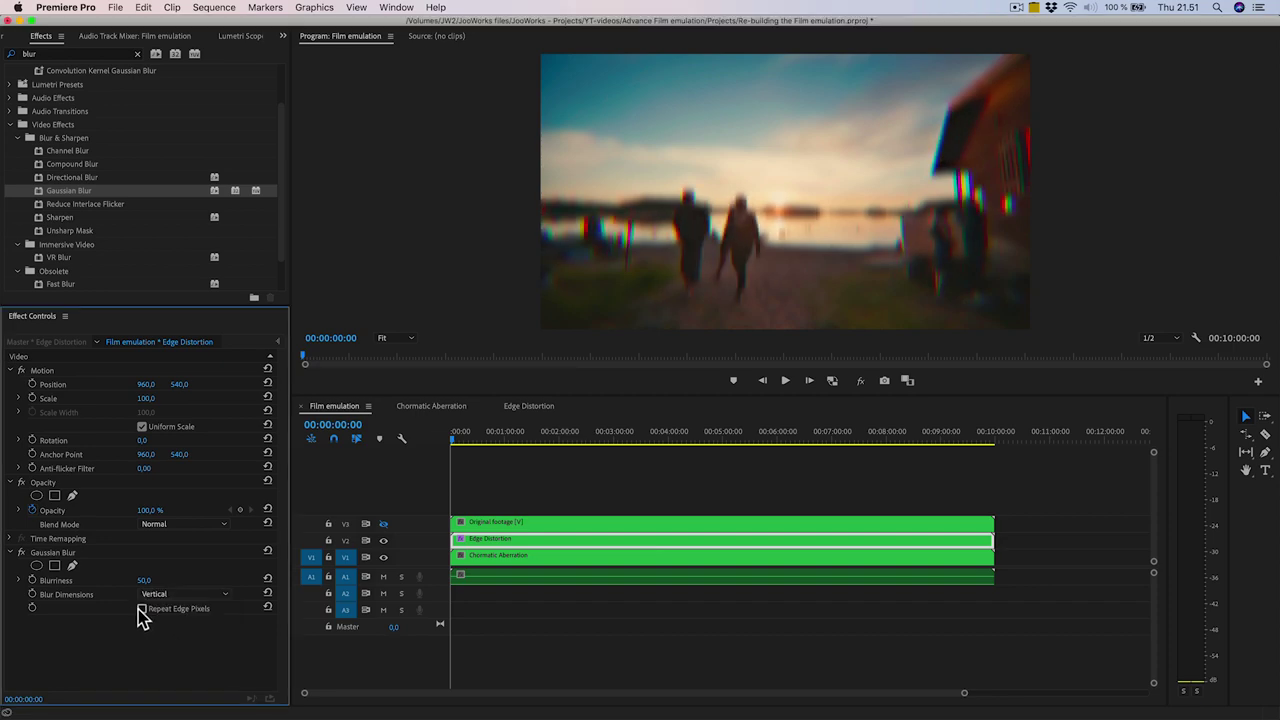
- Add a second Gaussian Blur to the Edge Distortion clip with blurriness 10, Horizontal dimensions and Repeat Edge Pixels enabled
left_click_drag(68, 190, 145, 652)
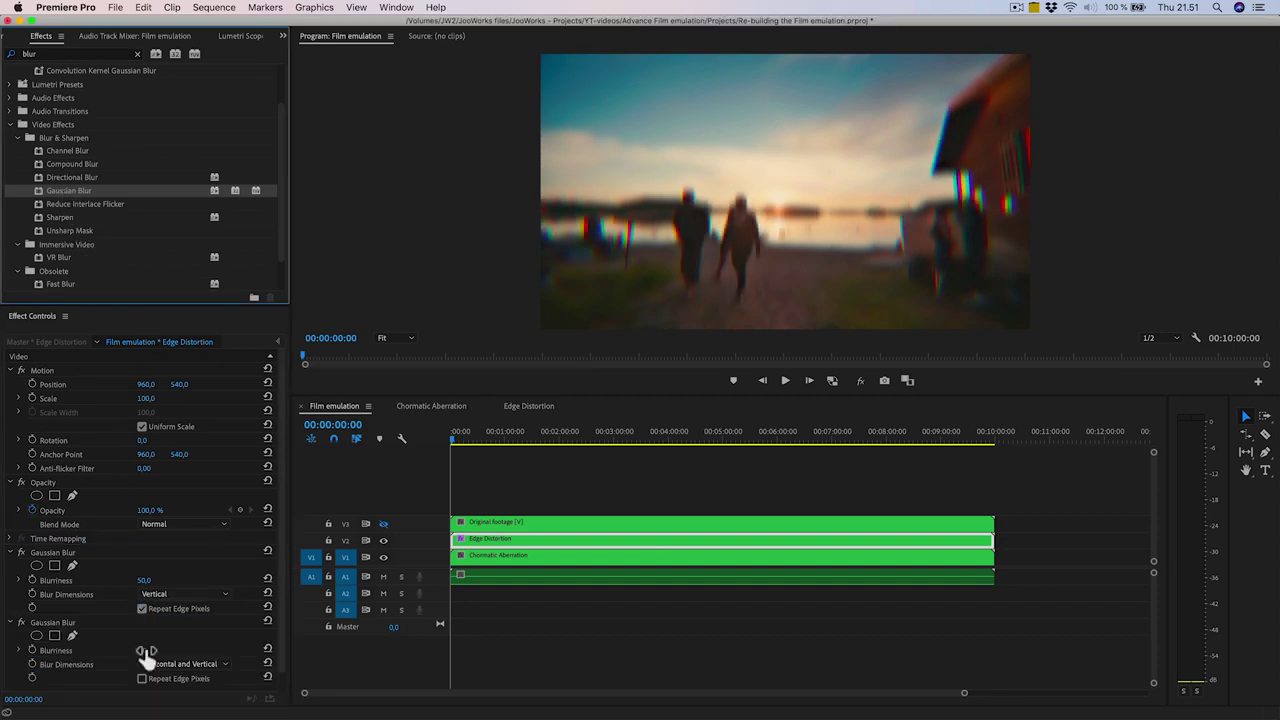
left_click(145, 650)
type("0")
left_click(180, 664)
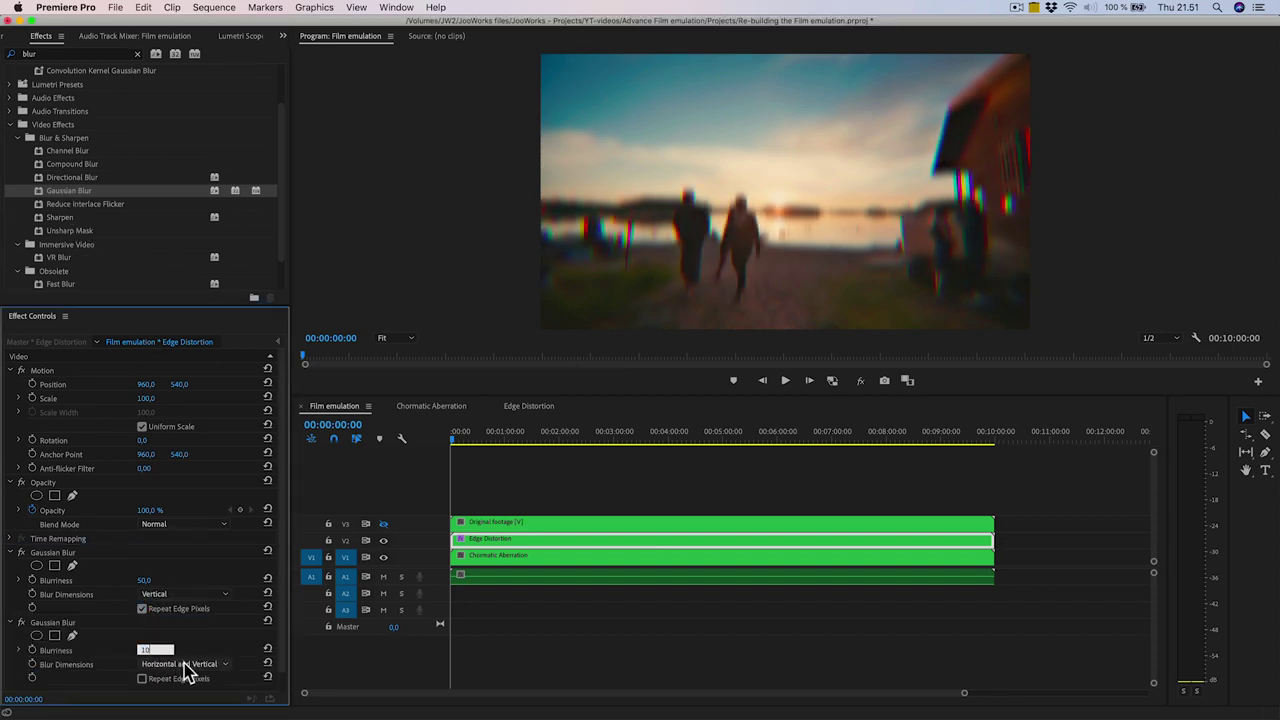
left_click(185, 678)
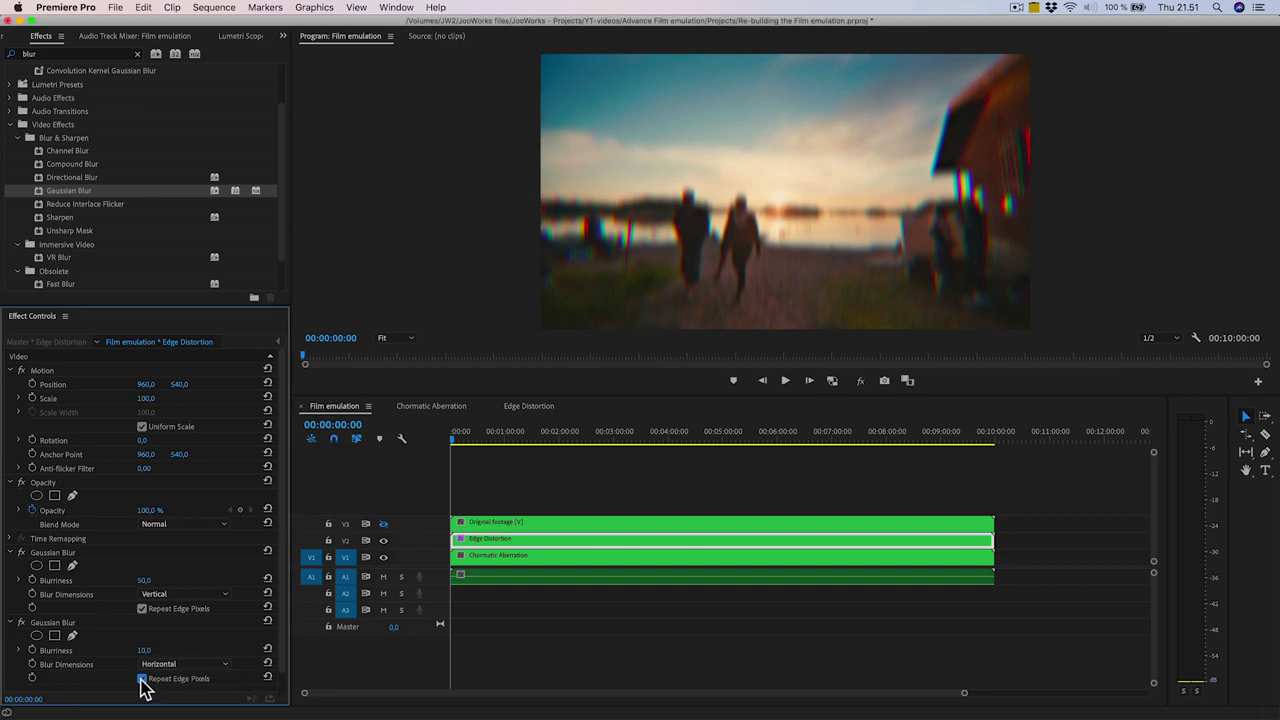
left_click(143, 679)
left_click(427, 545)
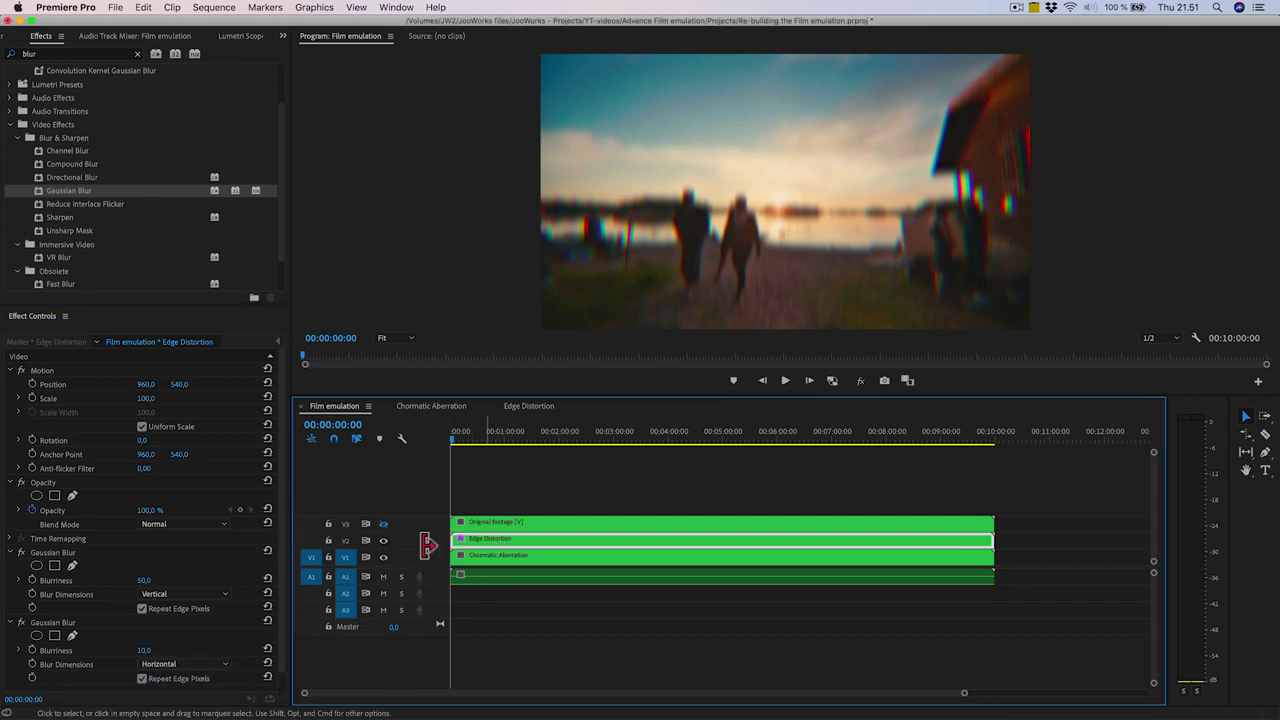
- Hide track V2 to compare the picture without the Edge Distortion layer
left_click(383, 541)
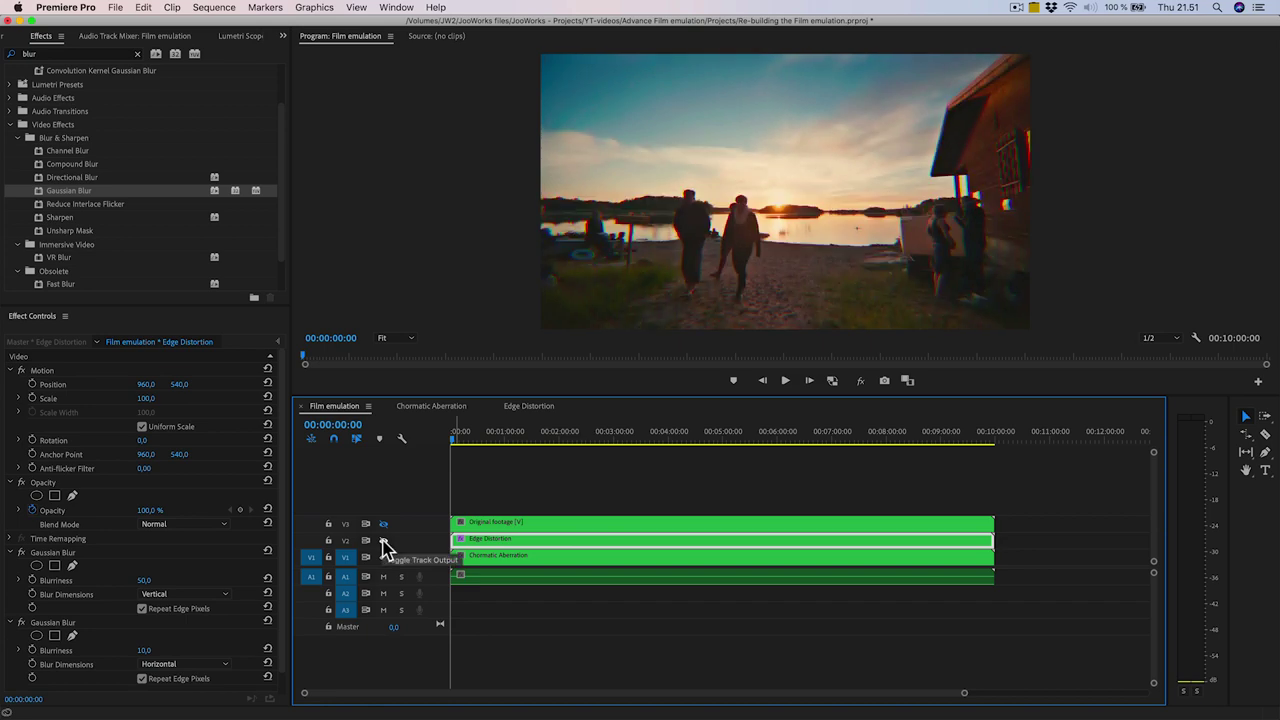
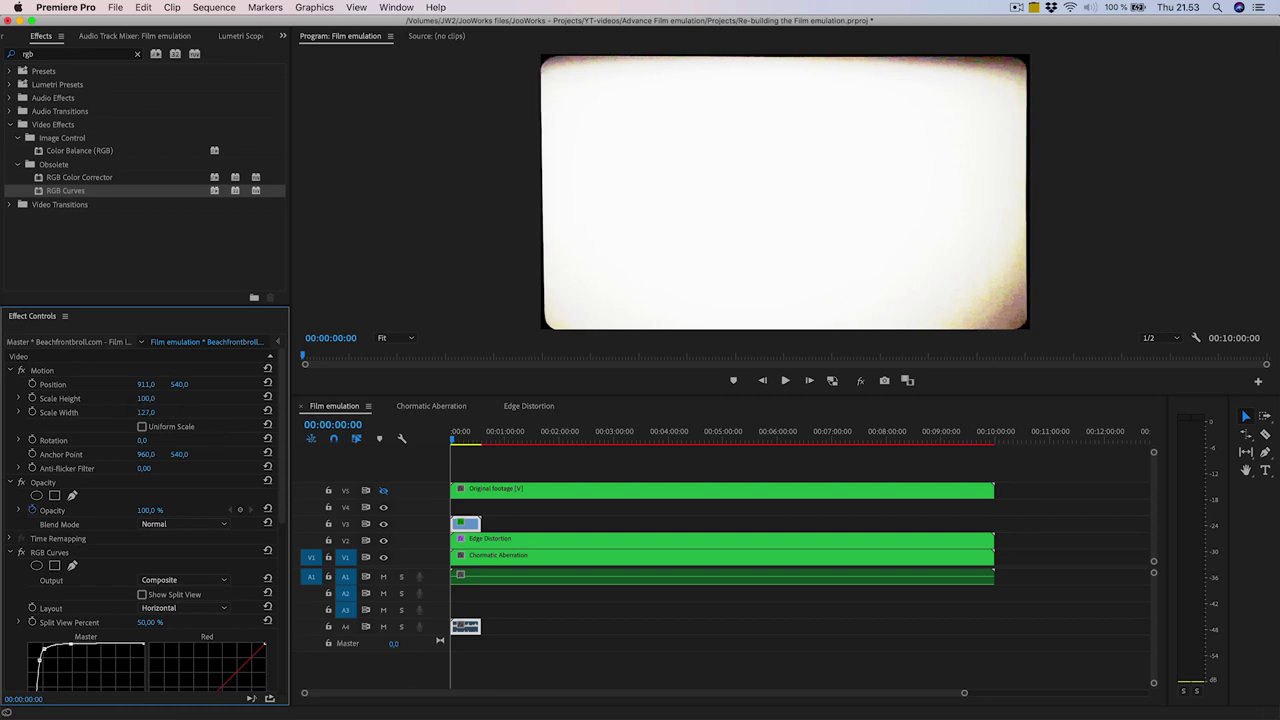
- Split the film lead clip on V3 at 00:00:26:18 and delete the part after the cut
left_click_drag(454, 436, 476, 436)
scroll(503, 551, "up", 8)
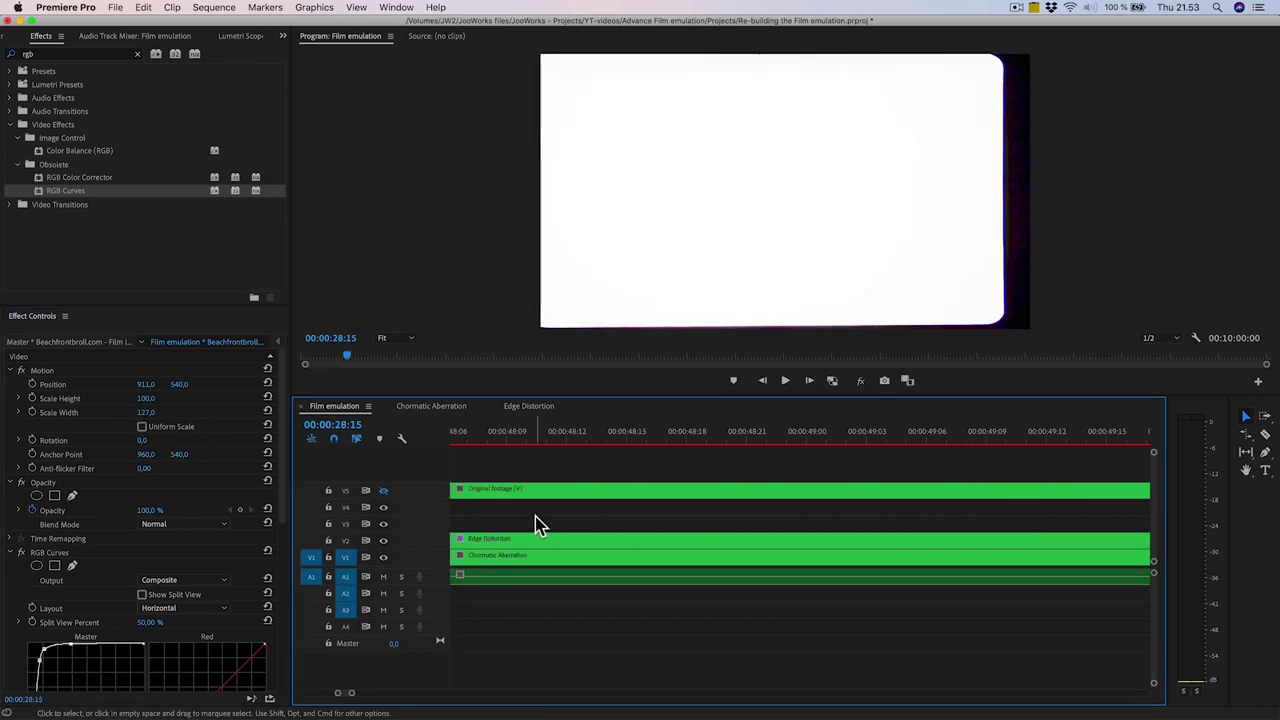
scroll(536, 522, "left", 3)
key("j")
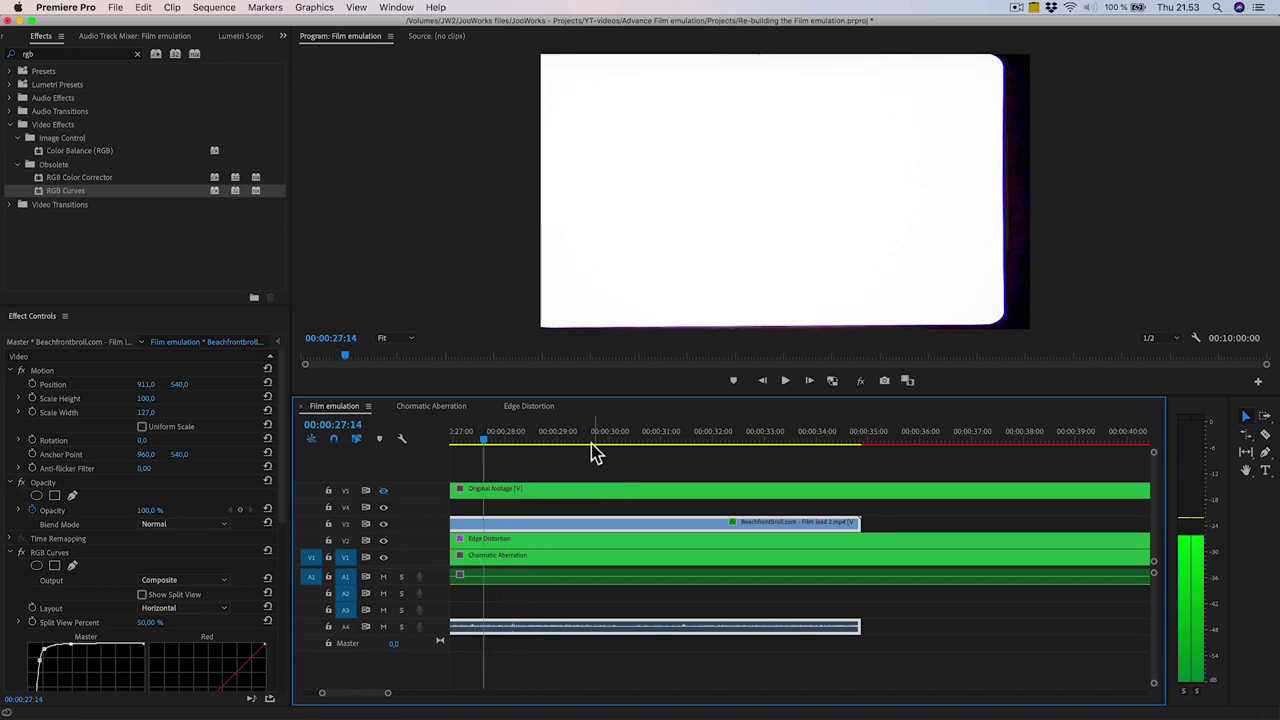
key("k")
key("Right")
key("Left")
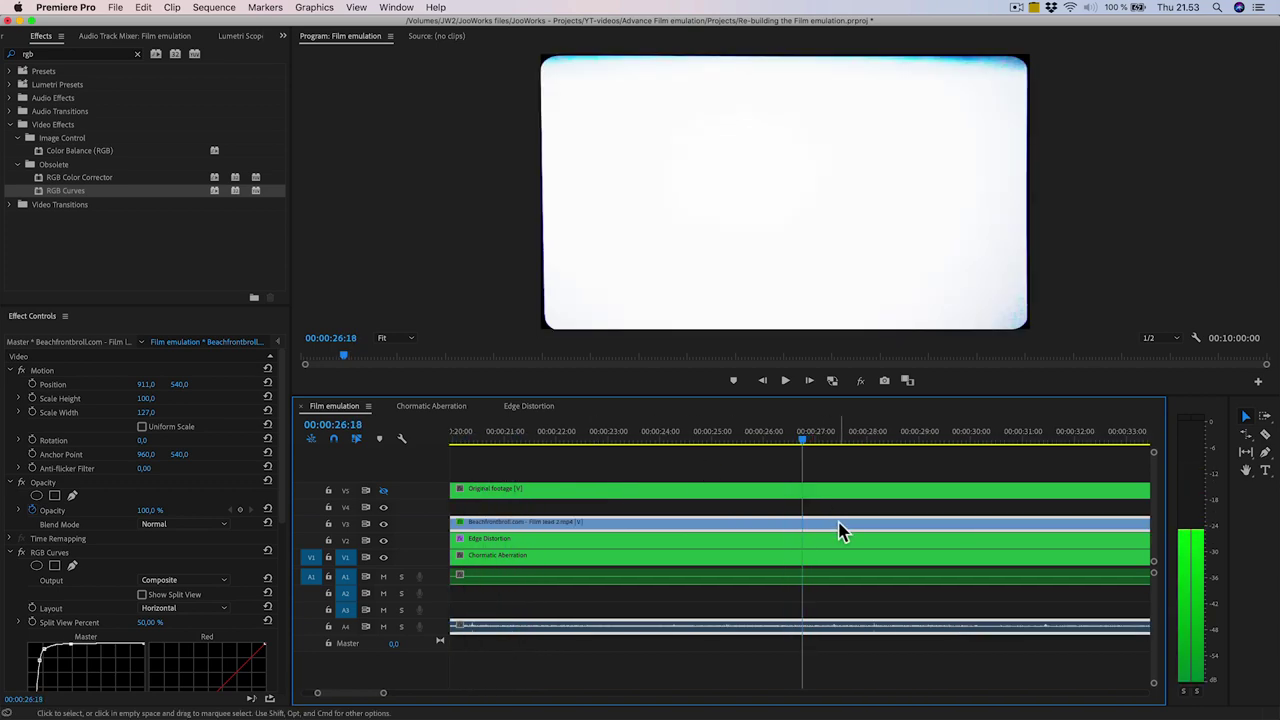
key("super+k")
left_click(838, 525)
scroll(830, 537, "down", 3)
scroll(830, 545, "down", 4)
key("Delete")
- Nest the trimmed V3 clip with its audio as a sequence named Film lead
right_click(486, 527)
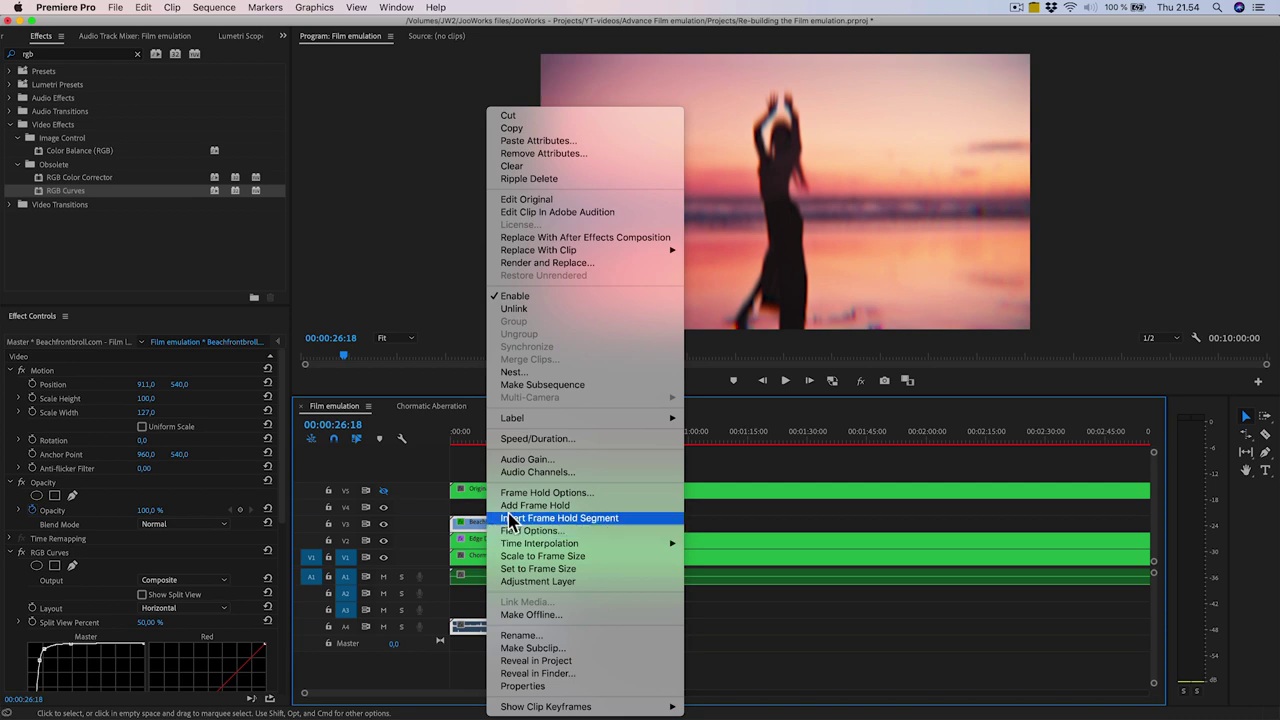
left_click(529, 374)
type("Film lea")
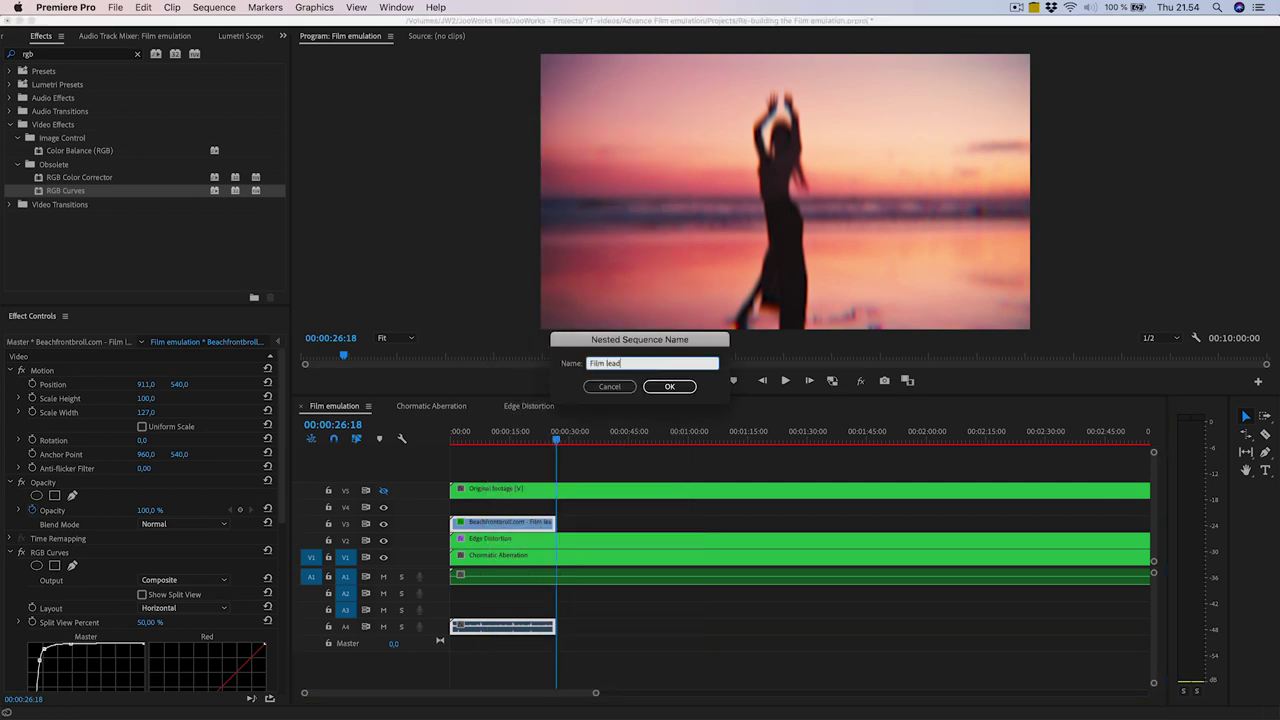
key("Return")
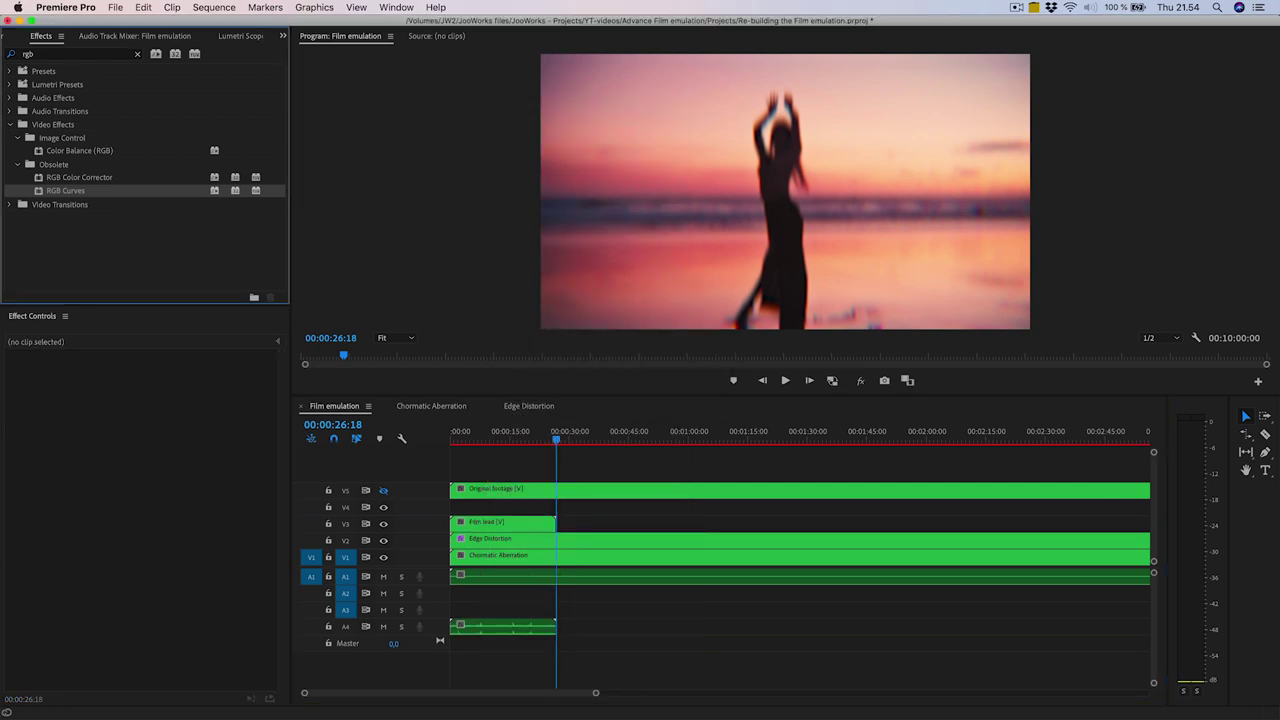
- Open the Film lead sequence and place a marker at 00:10:00:00
double_click(495, 522)
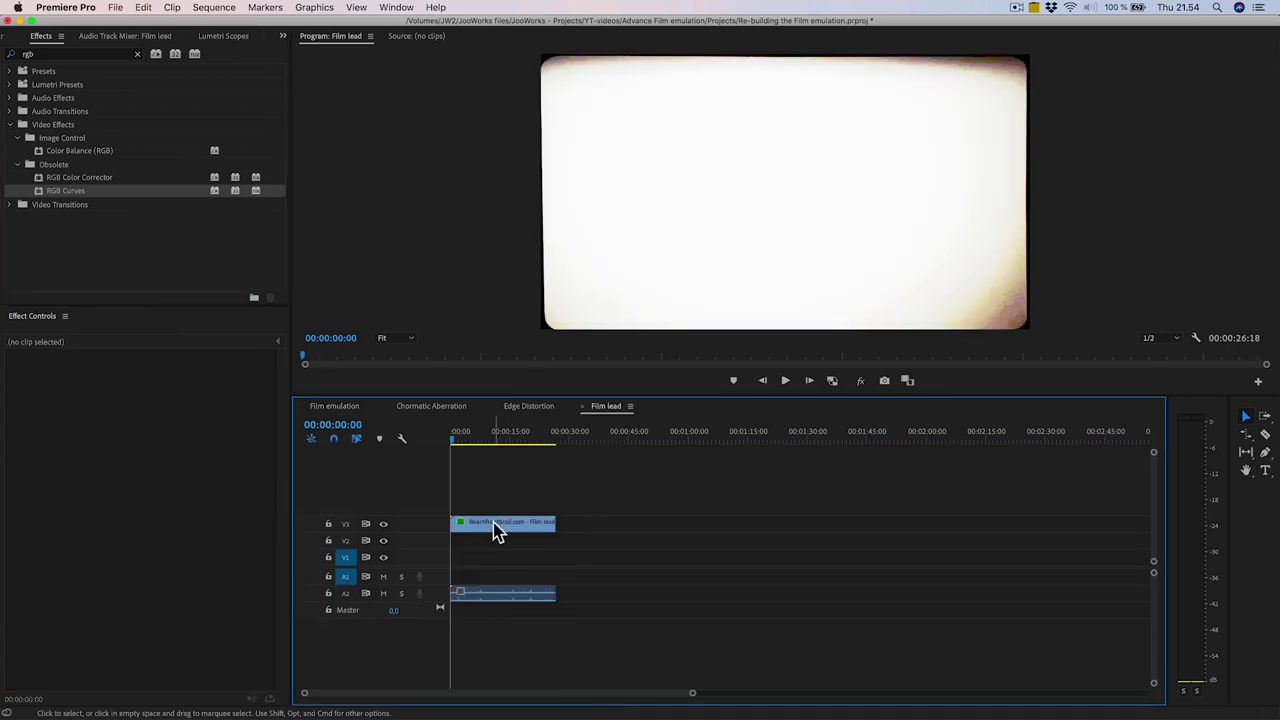
left_click(332, 421)
type("100000")
key("Return")
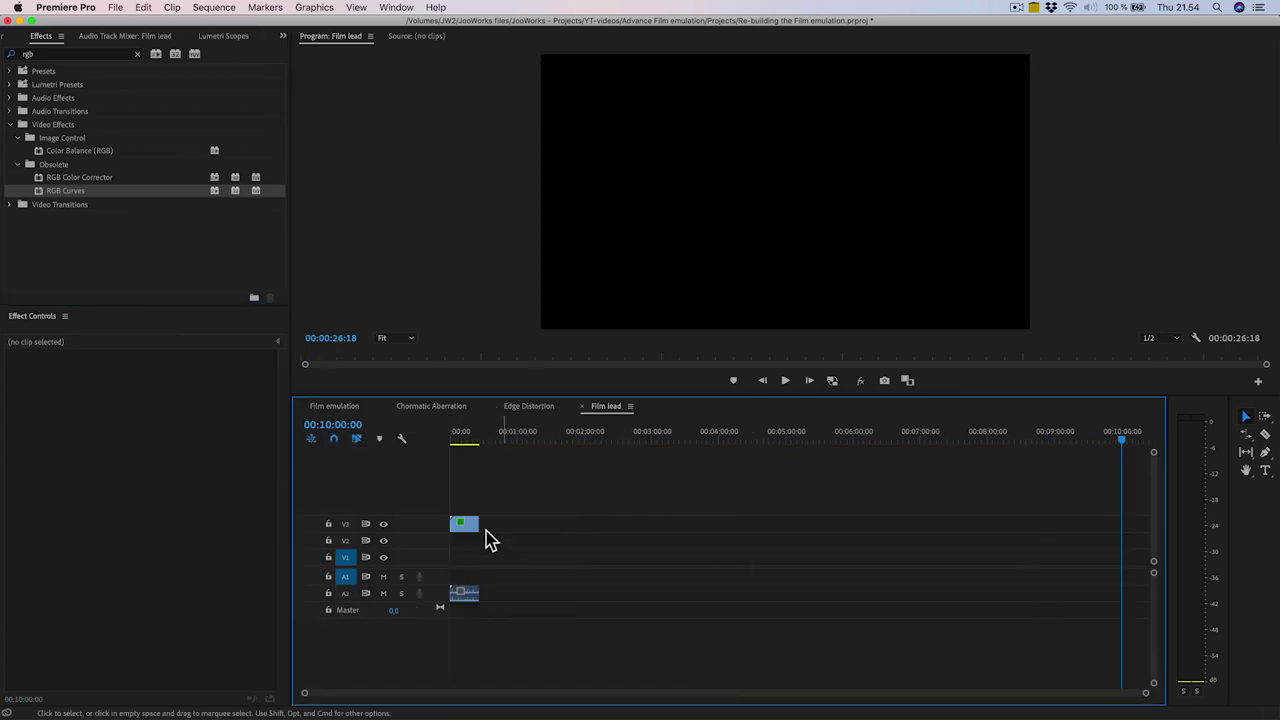
- Copy the film lead clip, paste it four times end to end on V1 from the start, and delete the V3 original
left_click(464, 523)
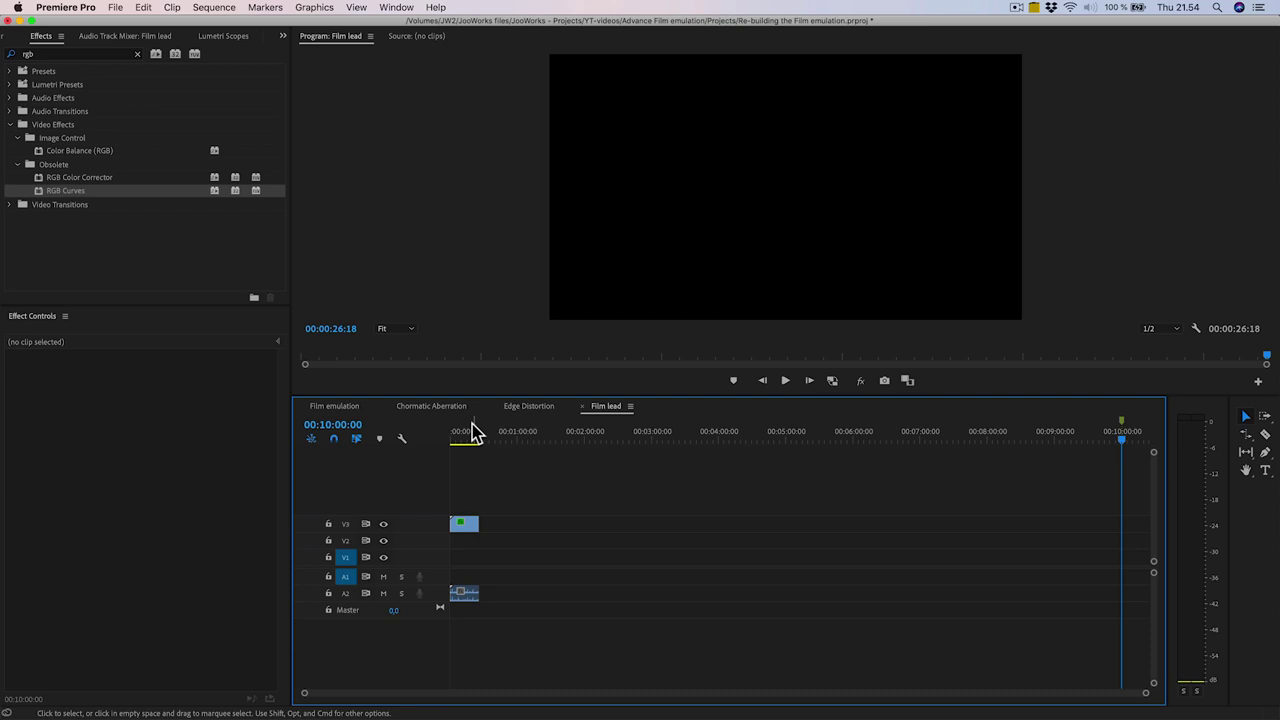
left_click(458, 432)
key("super+v")
key("super+v")
key("super+v")
key("super+v")
left_click(464, 525)
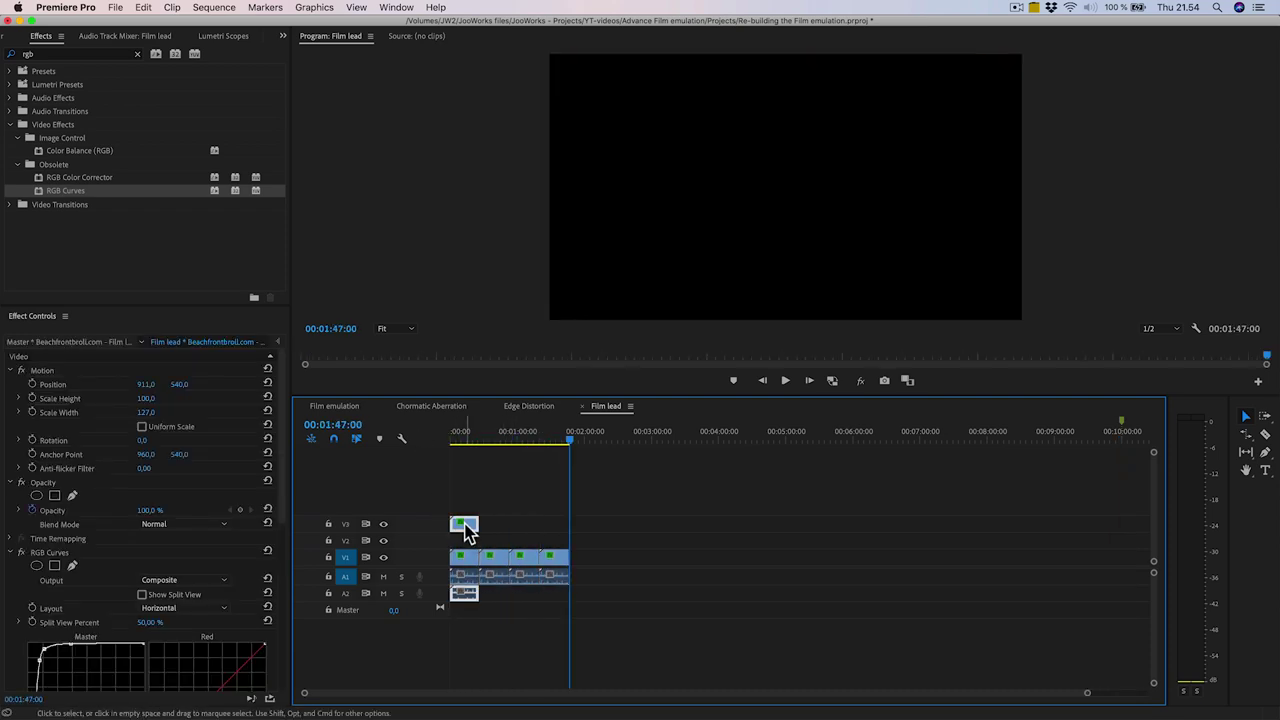
key("Delete")
- Keep pasting film lead copies end to end on V1 until they pass the 00:10:00:00 marker
key("super+v")
key("ctrl+v")
key("ctrl+v")
key("ctrl+v")
key("ctrl+v")
key("ctrl+v")
key("ctrl+v")
key("ctrl+v")
key("ctrl+v")
key("ctrl+v")
key("ctrl+v")
key("ctrl+v")
key("ctrl+v")
key("ctrl+v")
key("ctrl+v")
key("ctrl+v")
key("ctrl+v")
key("ctrl+v")
key("ctrl+v")
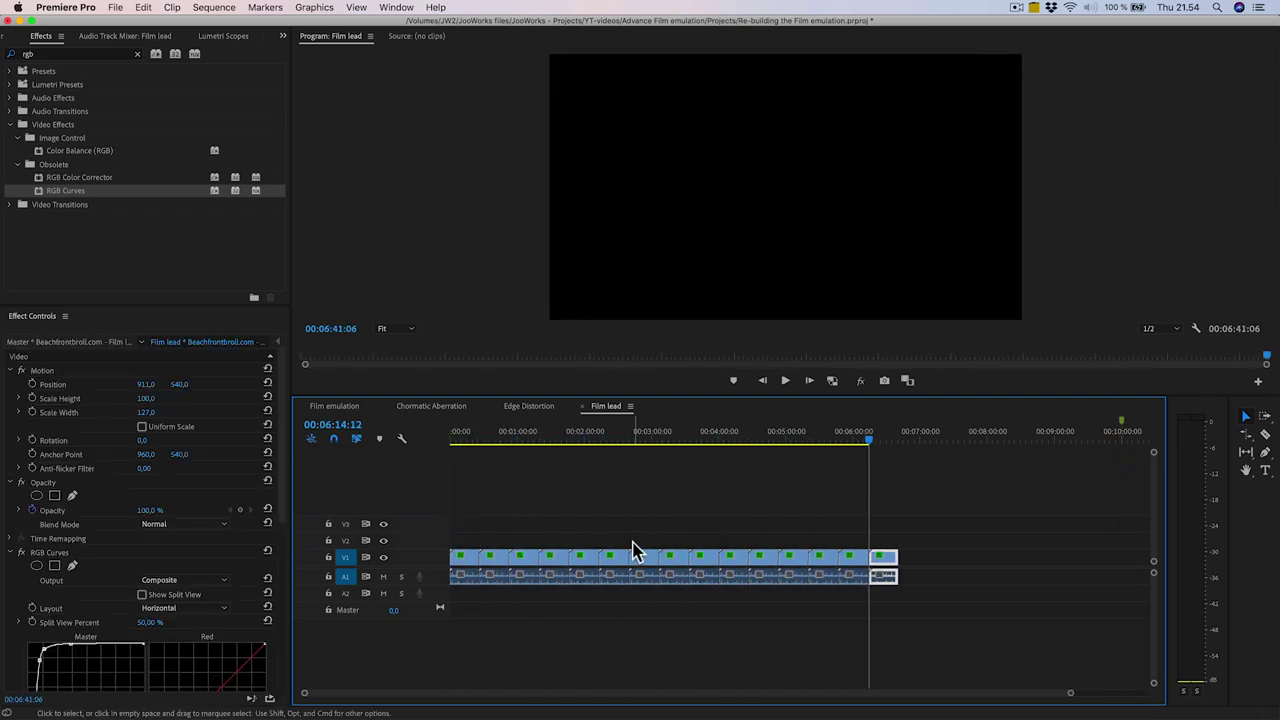
- Return to the Film emulation sequence and extend the Film lead clip on V3 to end with the other clips at 00:10:00:00
left_click(335, 406)
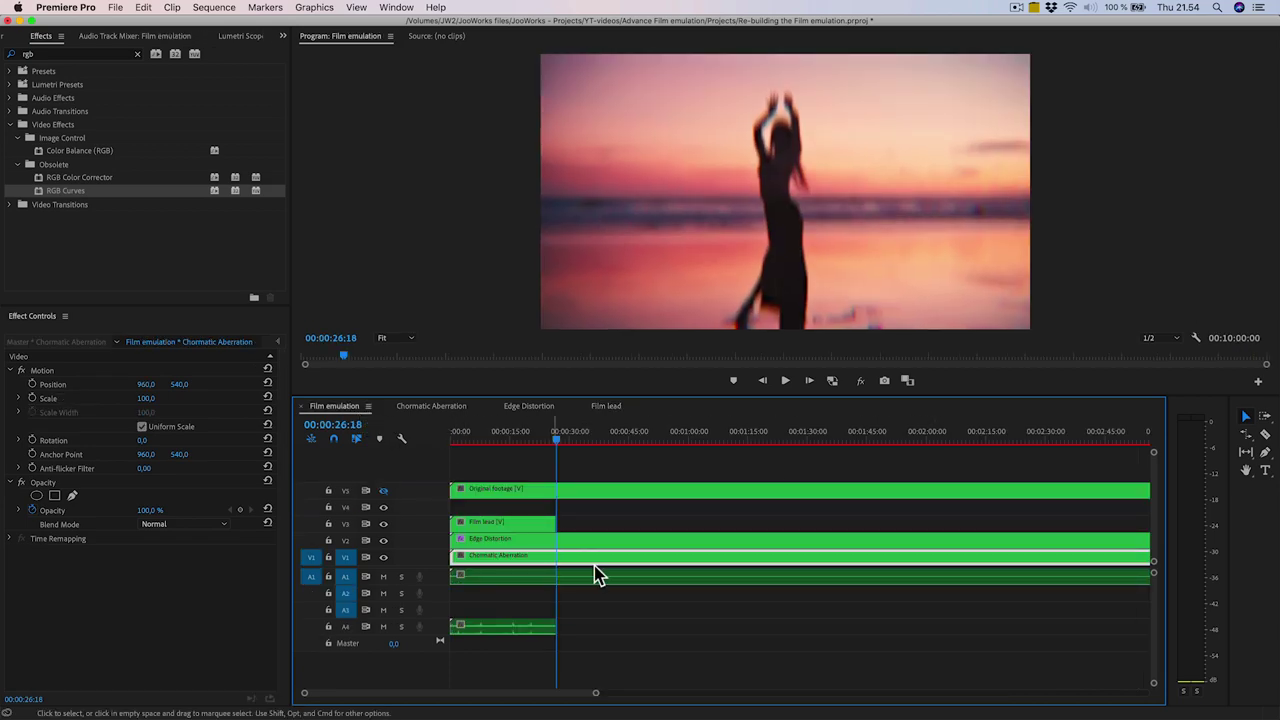
left_click(514, 526)
key("minus")
key("minus")
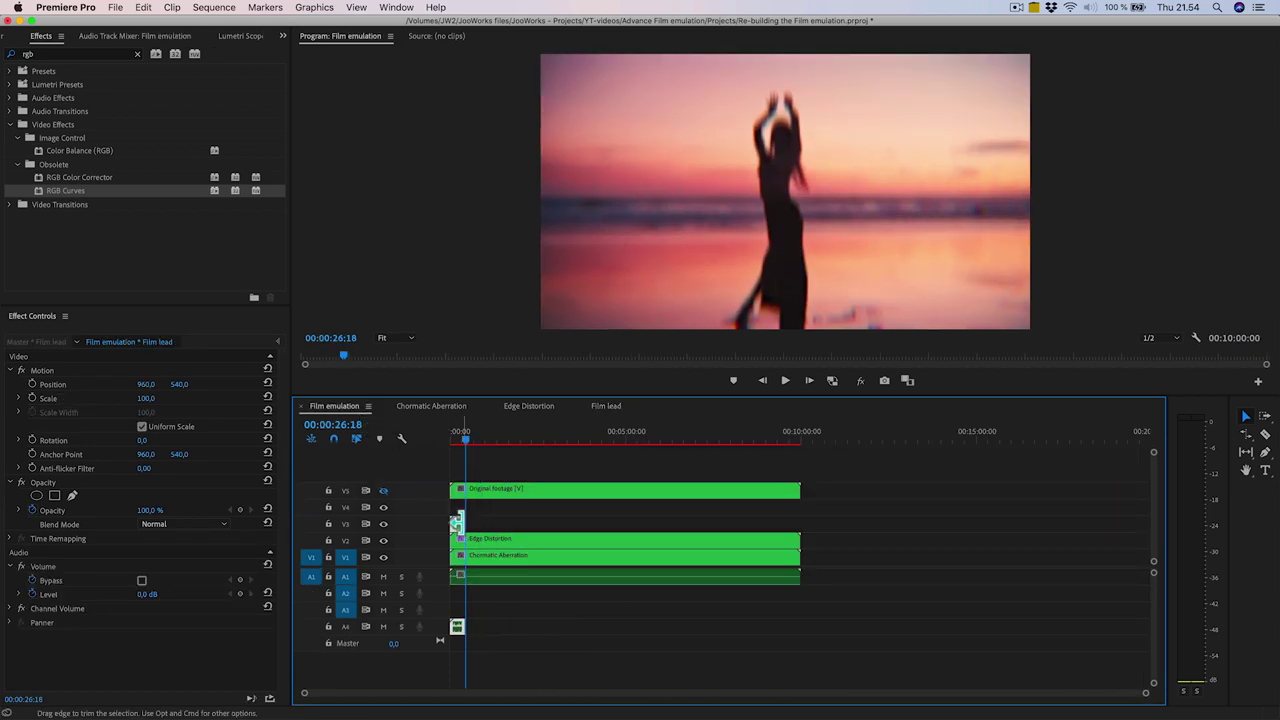
left_click_drag(456, 522, 800, 522)
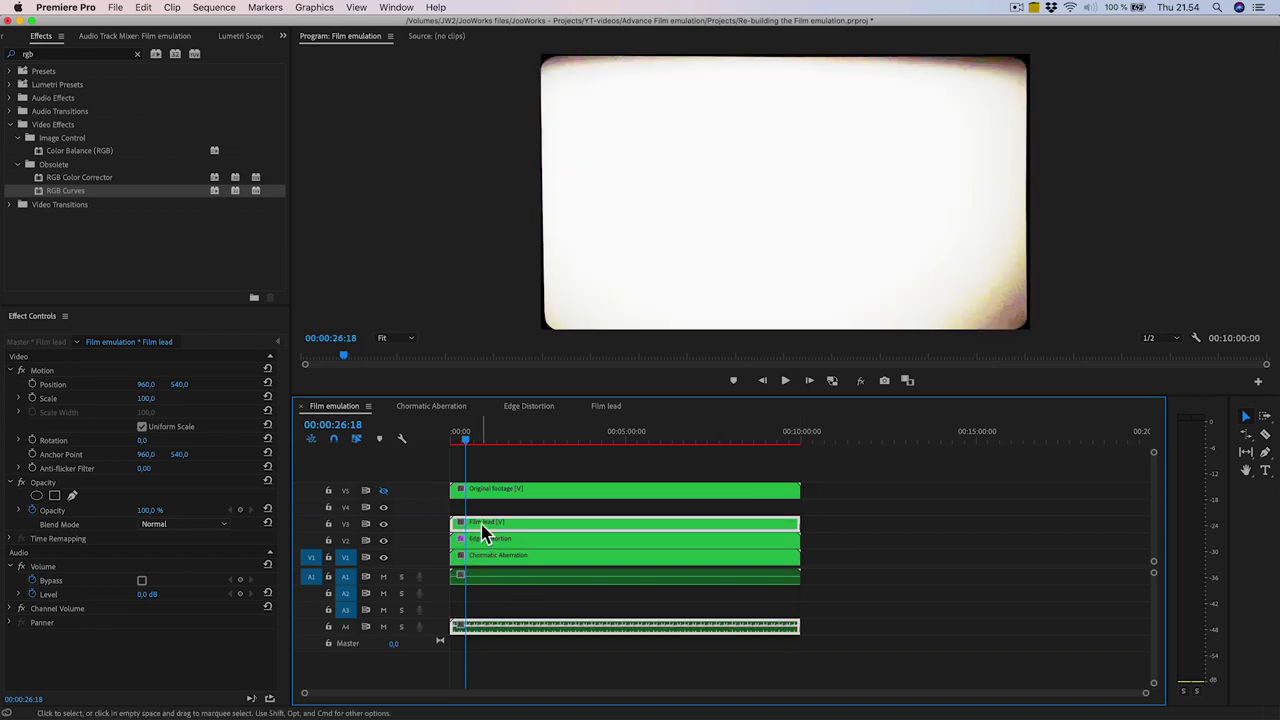
- Duplicate the Film lead clip onto a hidden track V6 and rename the V3 copy Edge Mask
left_click_drag(484, 531, 465, 474)
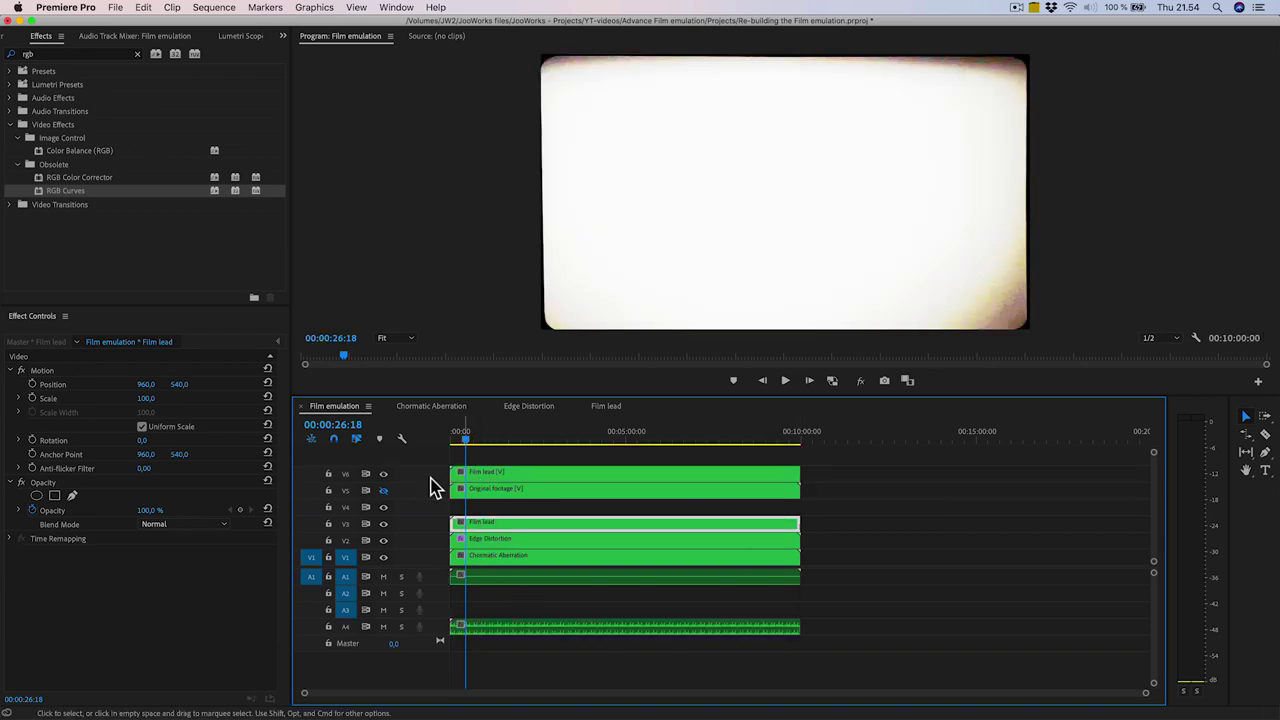
right_click(486, 523)
left_click(543, 651)
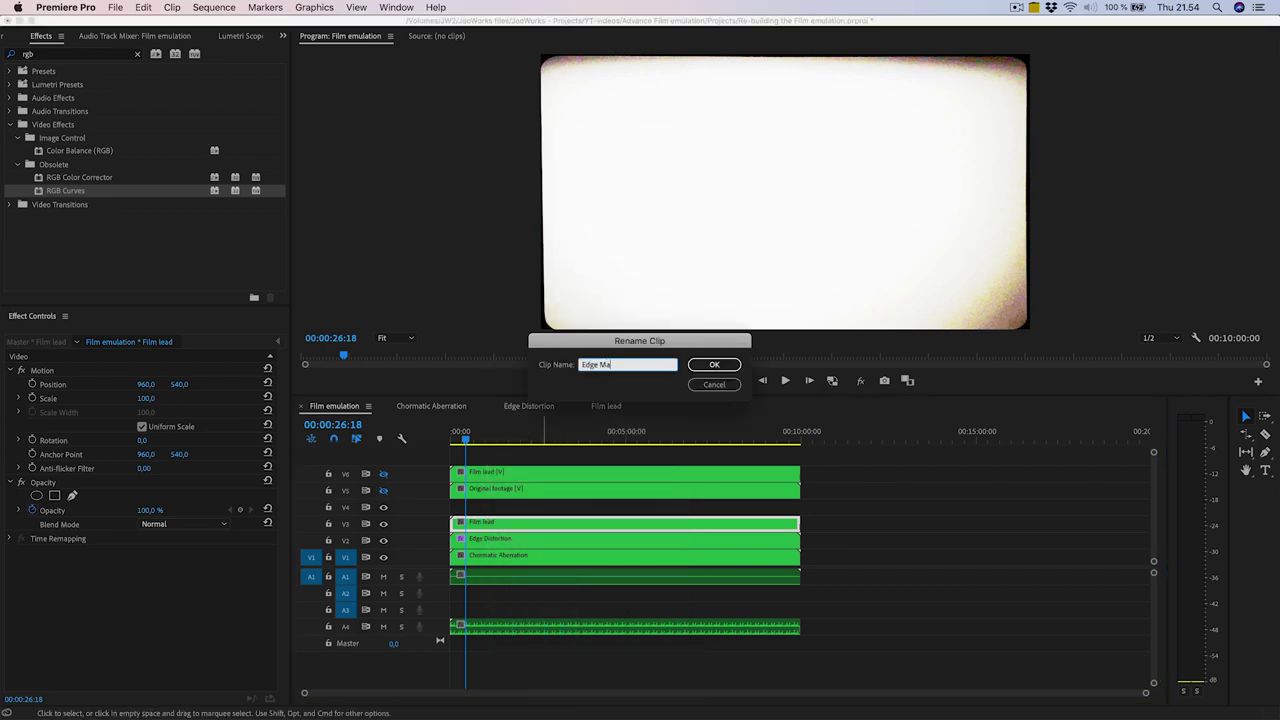
type("Edge Mask")
key("Return")
- Add a Track Matte Key to the Edge Distortion clip with matte Video 3, compositing by Matte Luma and Reverse enabled
double_click(57, 54)
type("track matte")
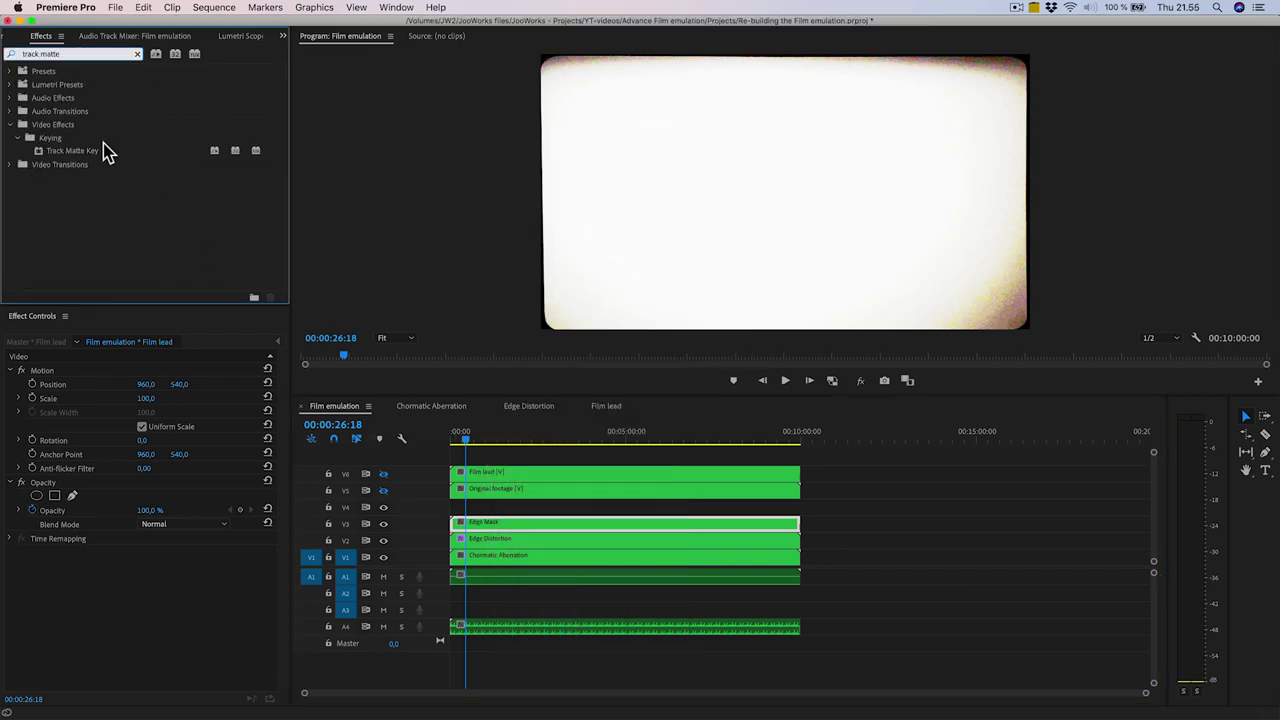
left_click_drag(107, 151, 509, 543)
scroll(165, 583, "down", 3)
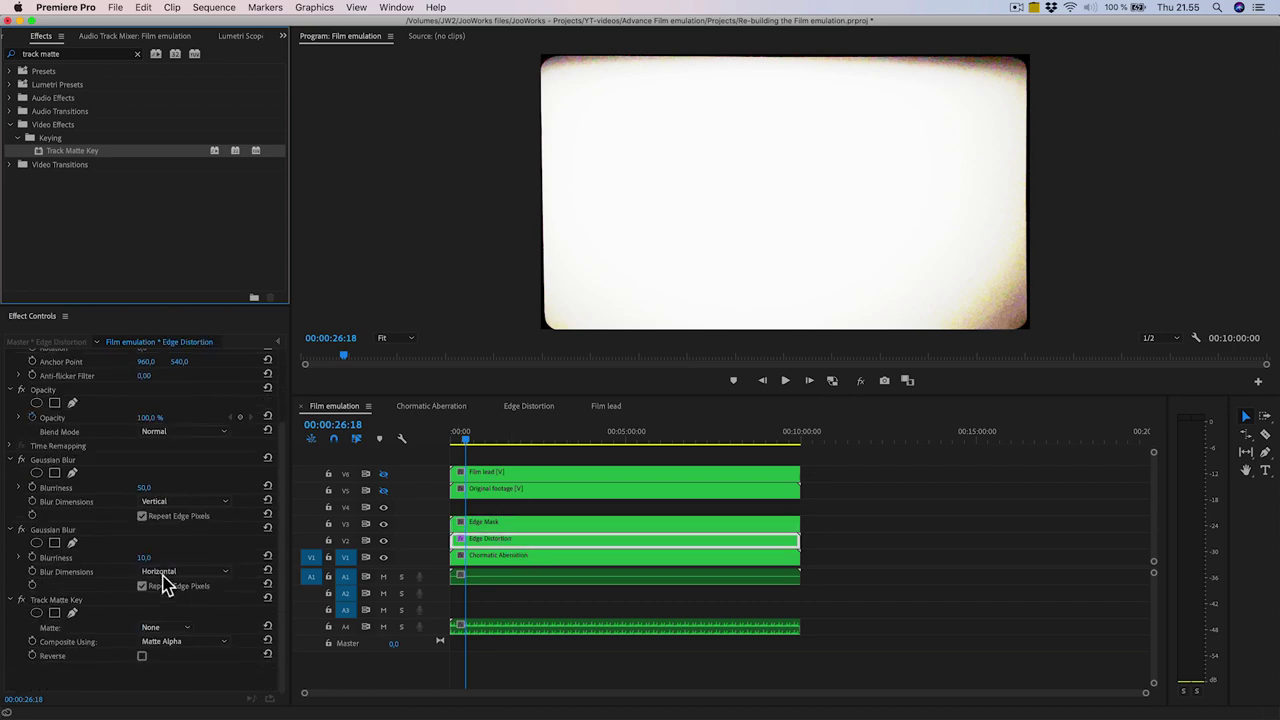
left_click(164, 630)
left_click(172, 688)
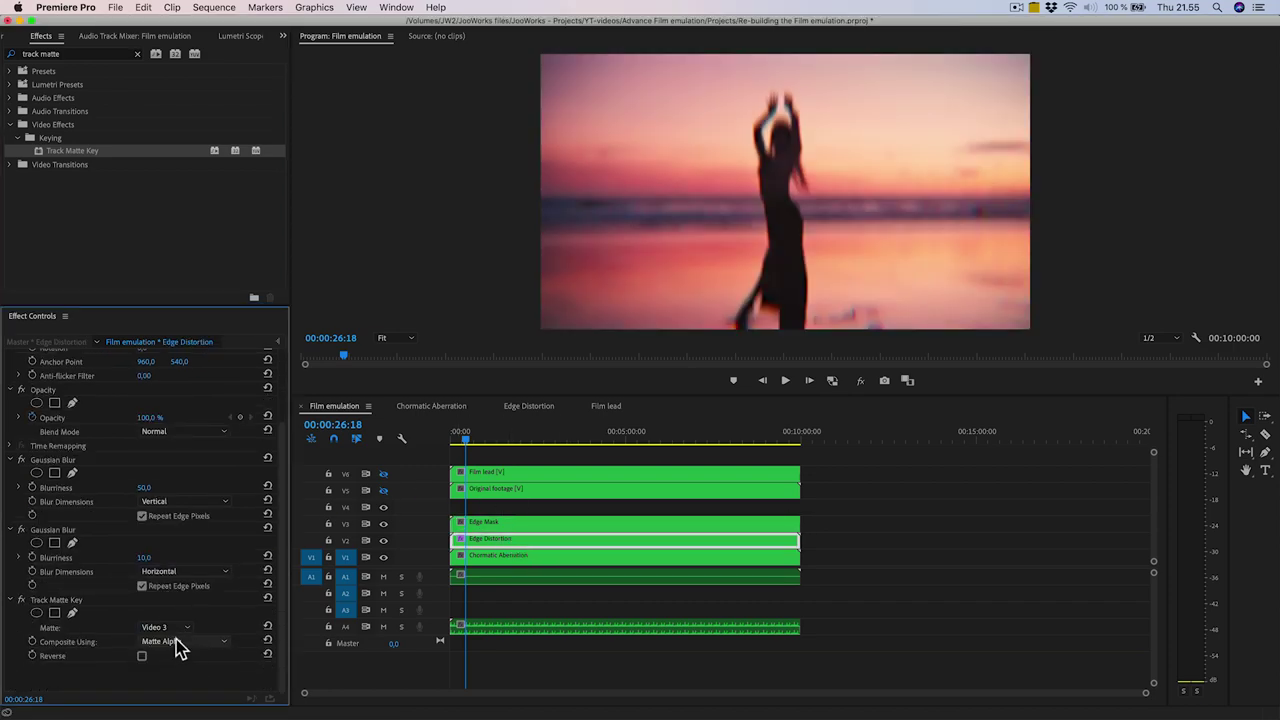
left_click(176, 640)
left_click(178, 667)
left_click(142, 657)
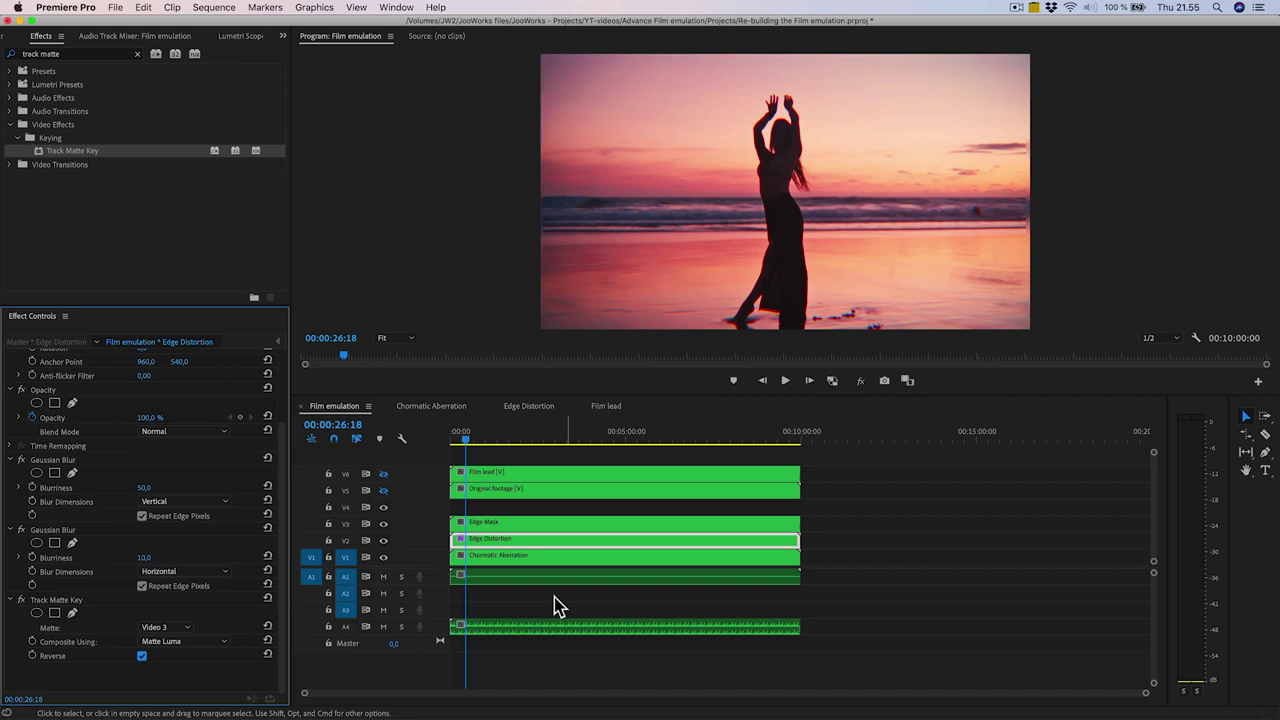
- Scale the Edge Mask clip to 93 and add a Gaussian Blur with blurriness 10 and Repeat Edge Pixels enabled
left_click(486, 522)
left_click(150, 397)
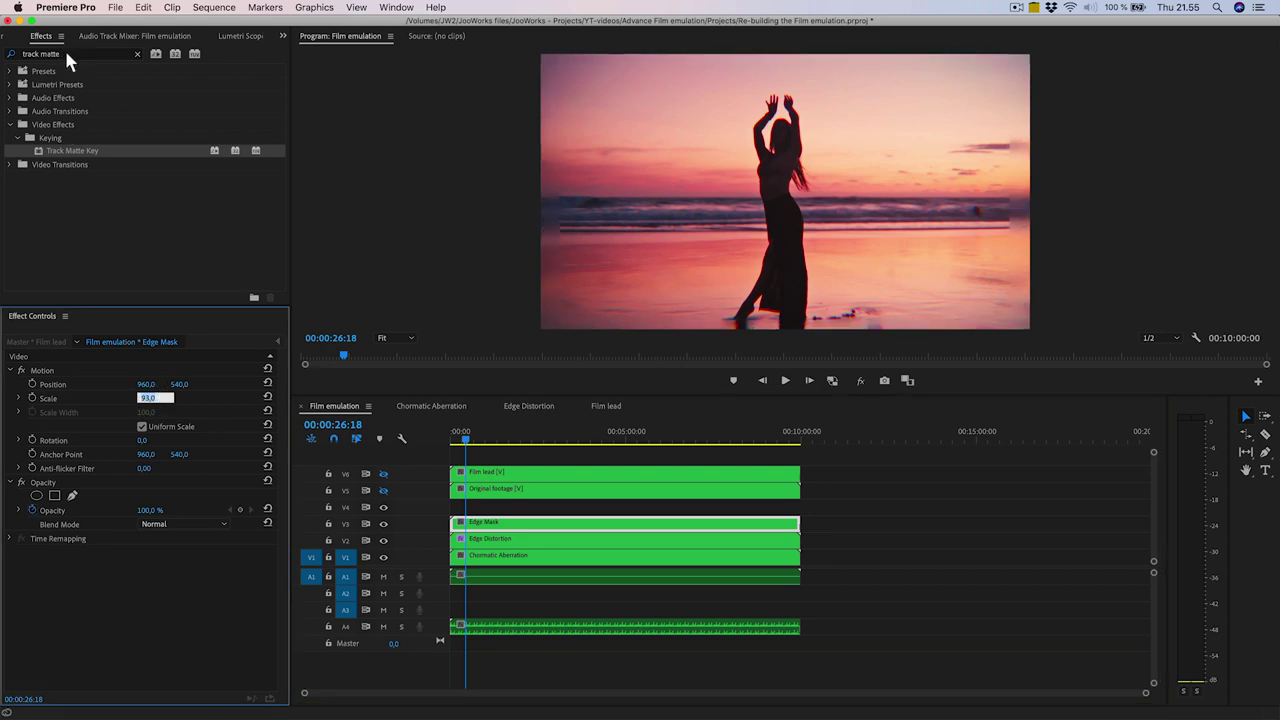
left_click(60, 54)
type("blur")
left_click(75, 246)
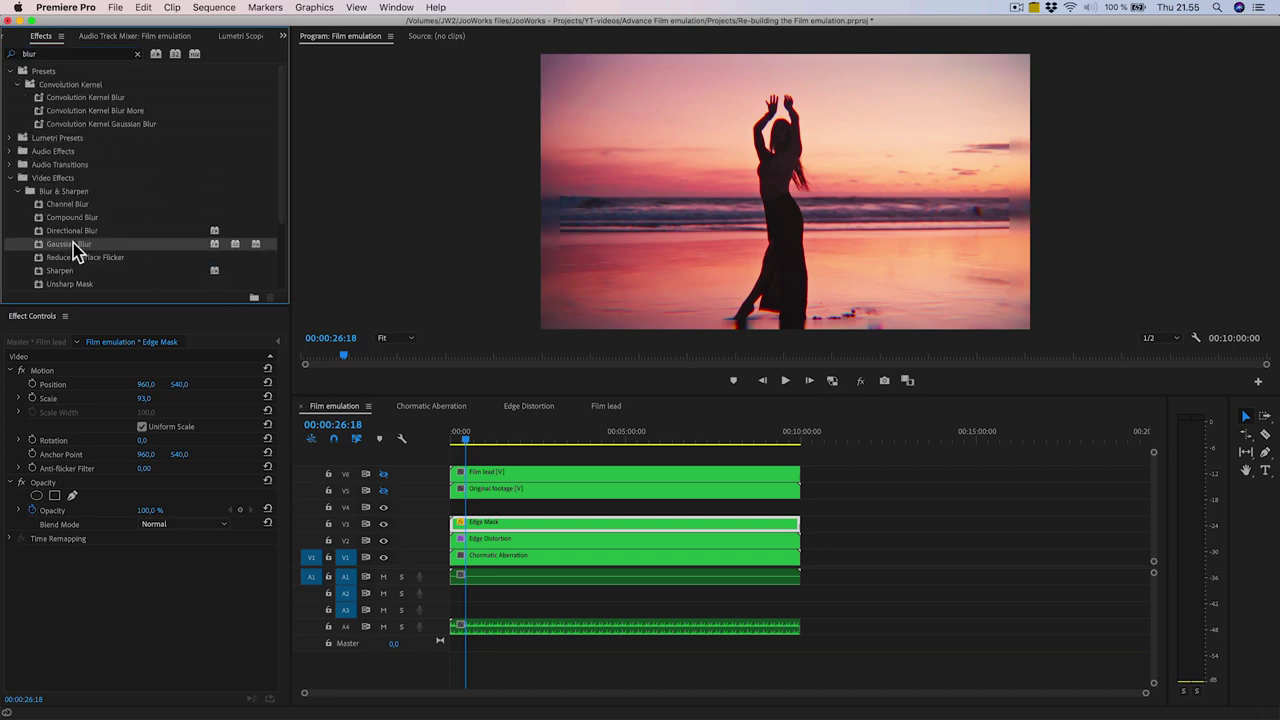
left_click_drag(75, 248, 509, 524)
left_click(150, 580)
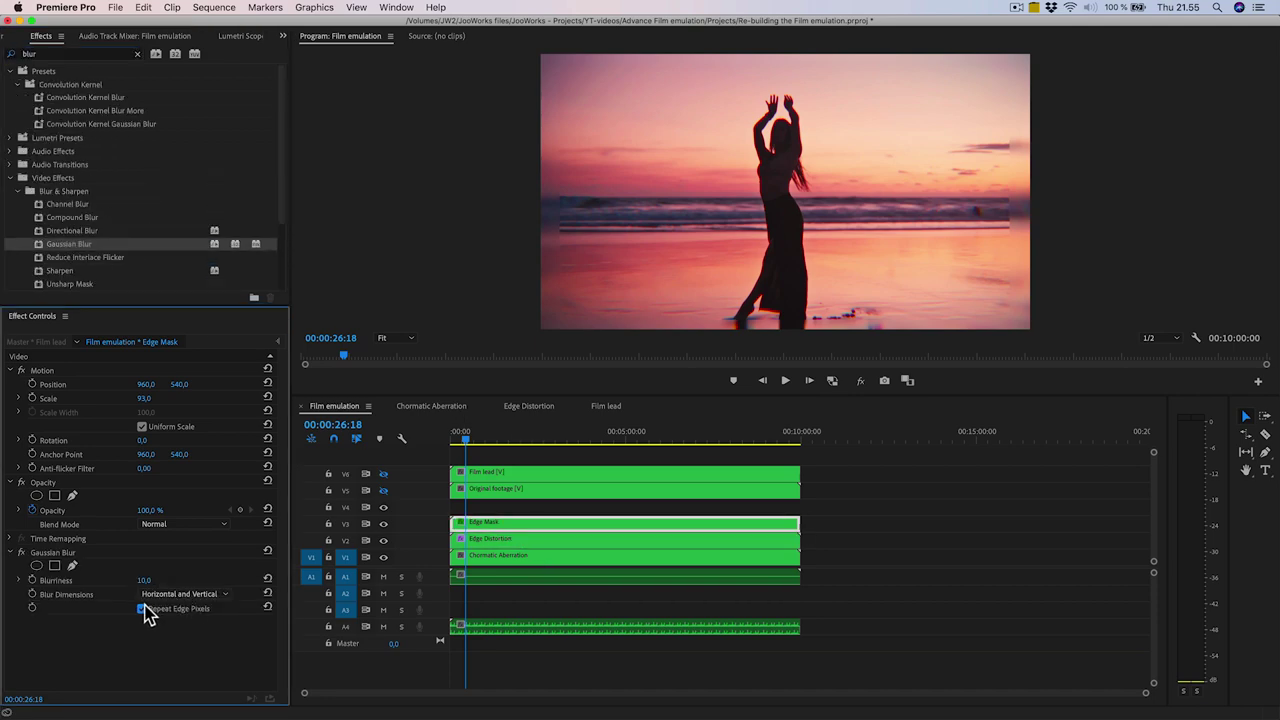
- Add the Black & White effect to the Edge Mask clip
left_click(38, 55)
type("black &")
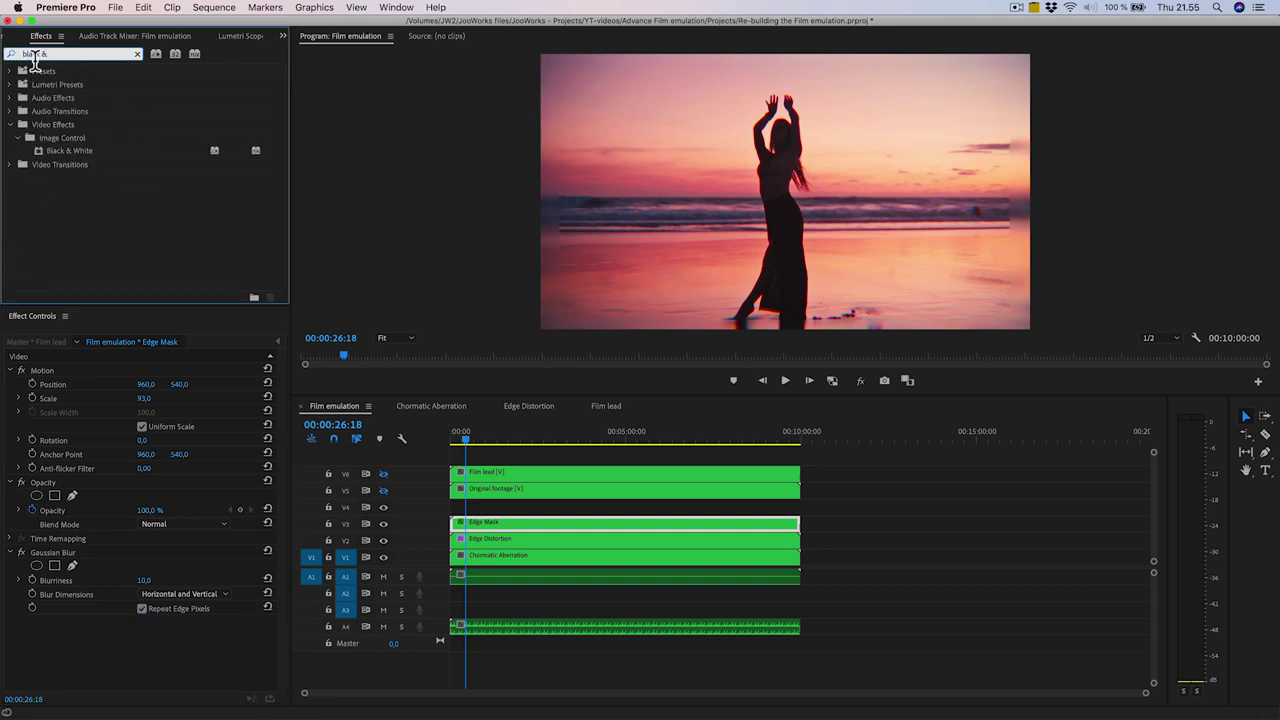
left_click_drag(69, 150, 150, 643)
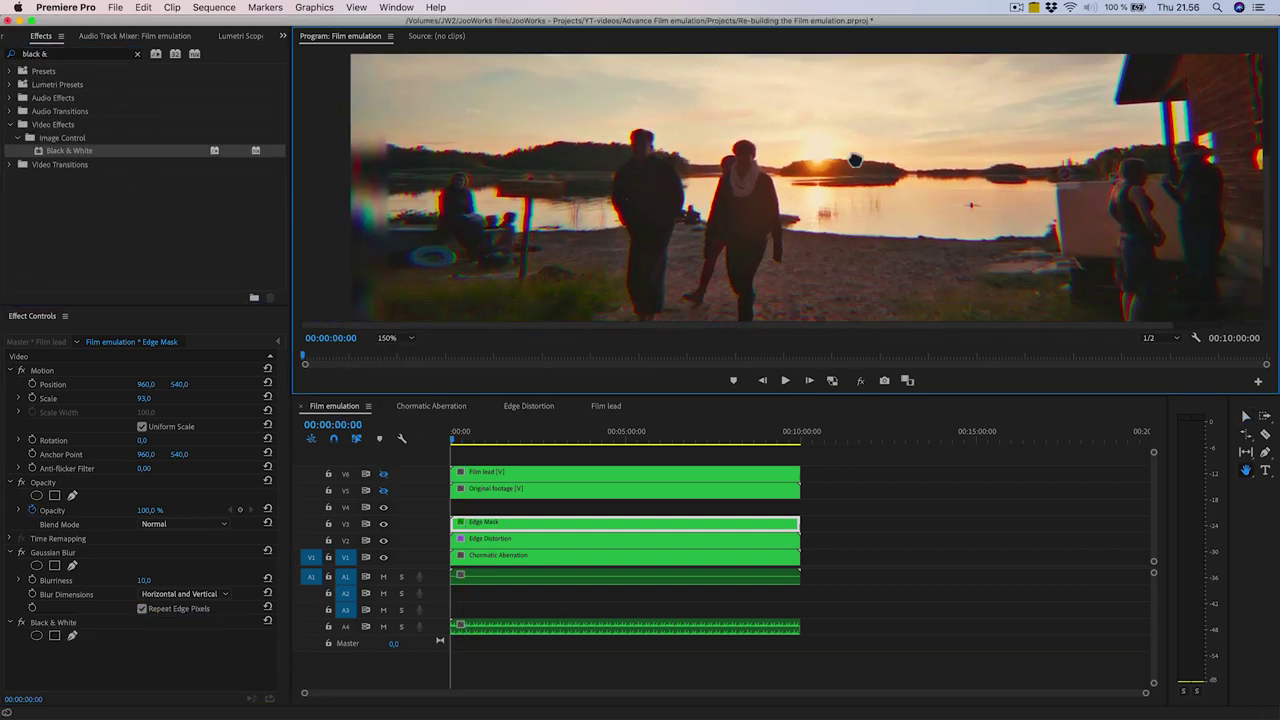
left_click(386, 531)
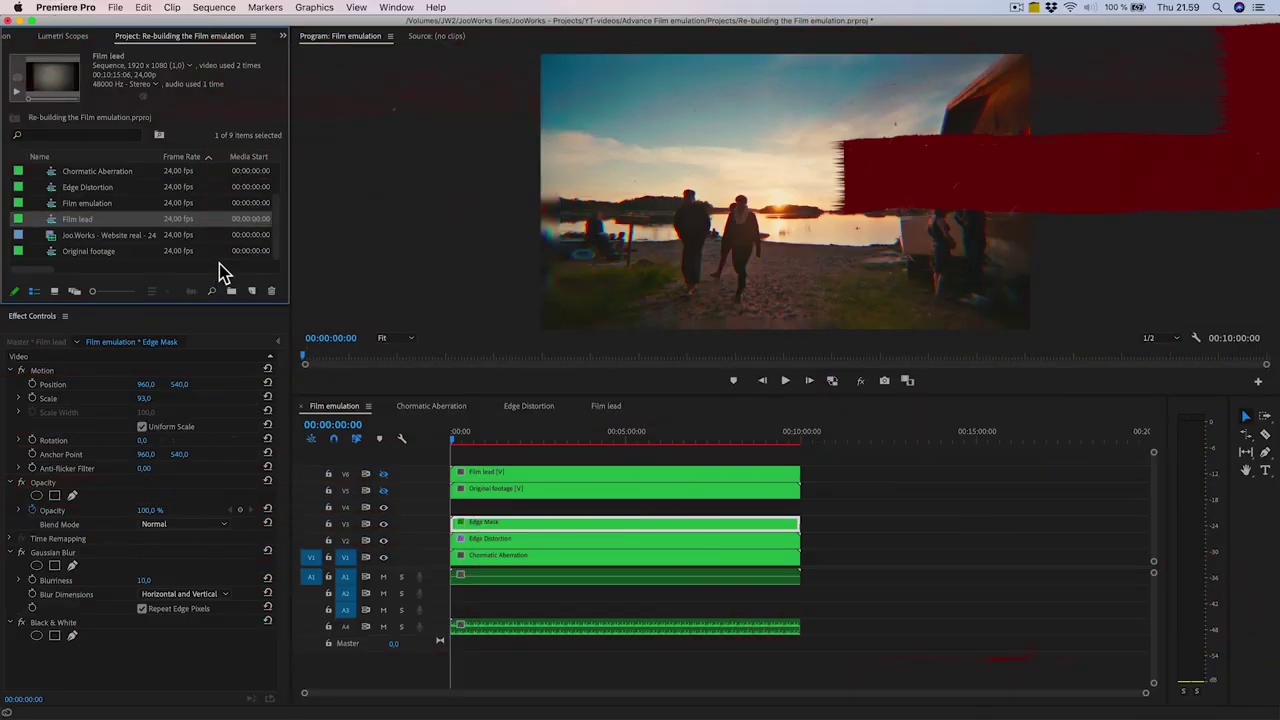
- Create an adjustment layer and place it on V4, spanning the sequence up to 00:10:00:00
left_click(251, 290)
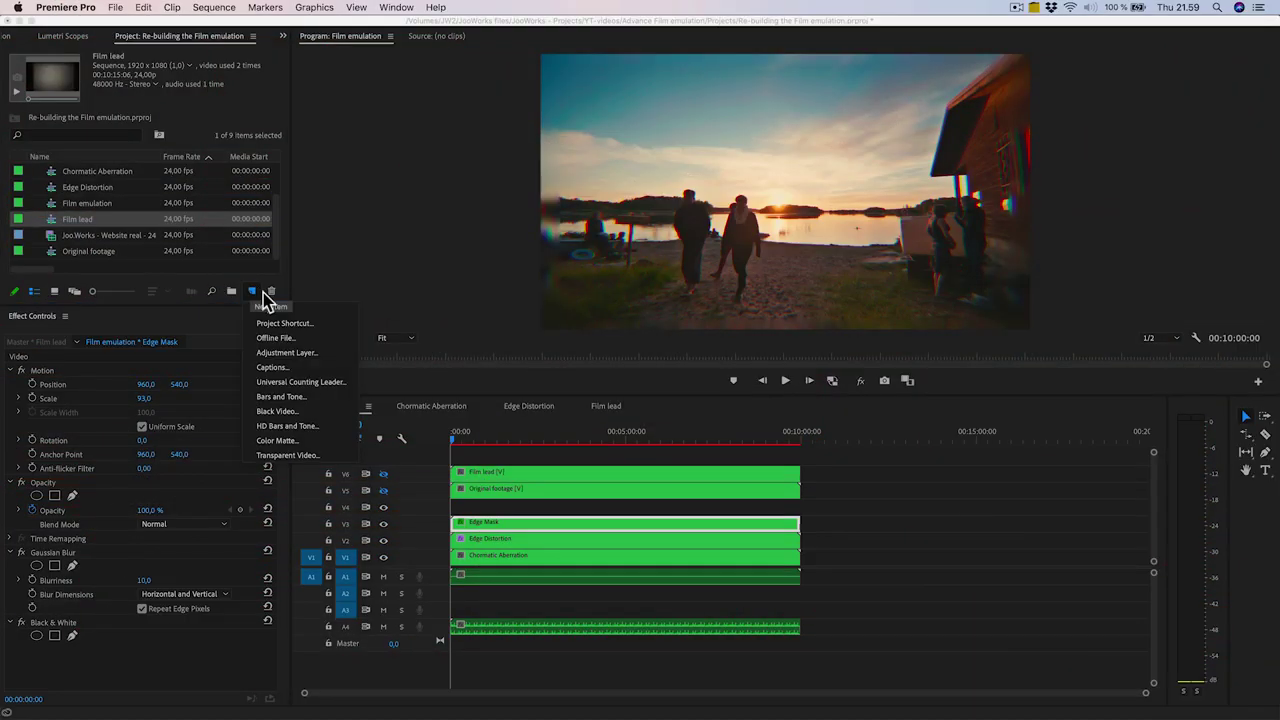
left_click(290, 347)
left_click(720, 425)
left_click_drag(60, 171, 800, 519)
left_click(480, 507)
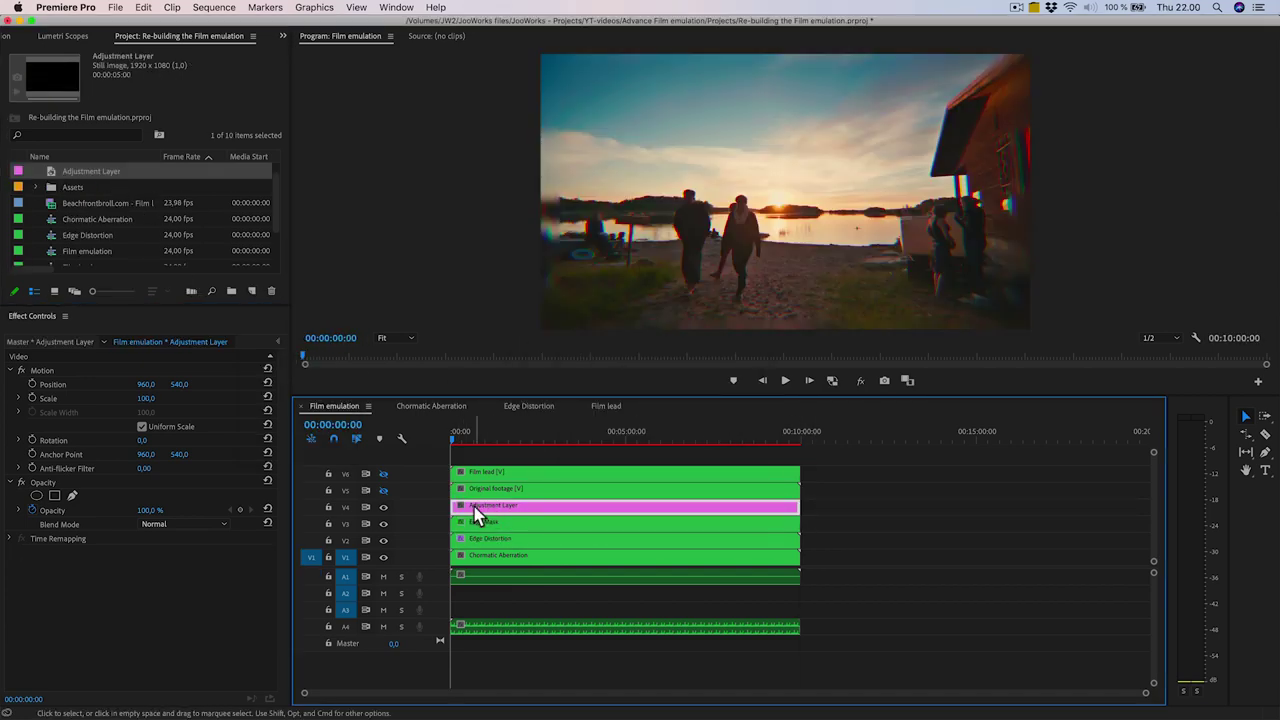
- Rename the adjustment layer clip on V4 as Film Color
right_click(480, 507)
left_click(495, 647)
type("Film Color")
key("Return")
- Load the Joo.Works - Fujifilm neutral.cube LUT as the Lumetri Color creative look of the Film Color layer
left_click(284, 37)
left_click(316, 52)
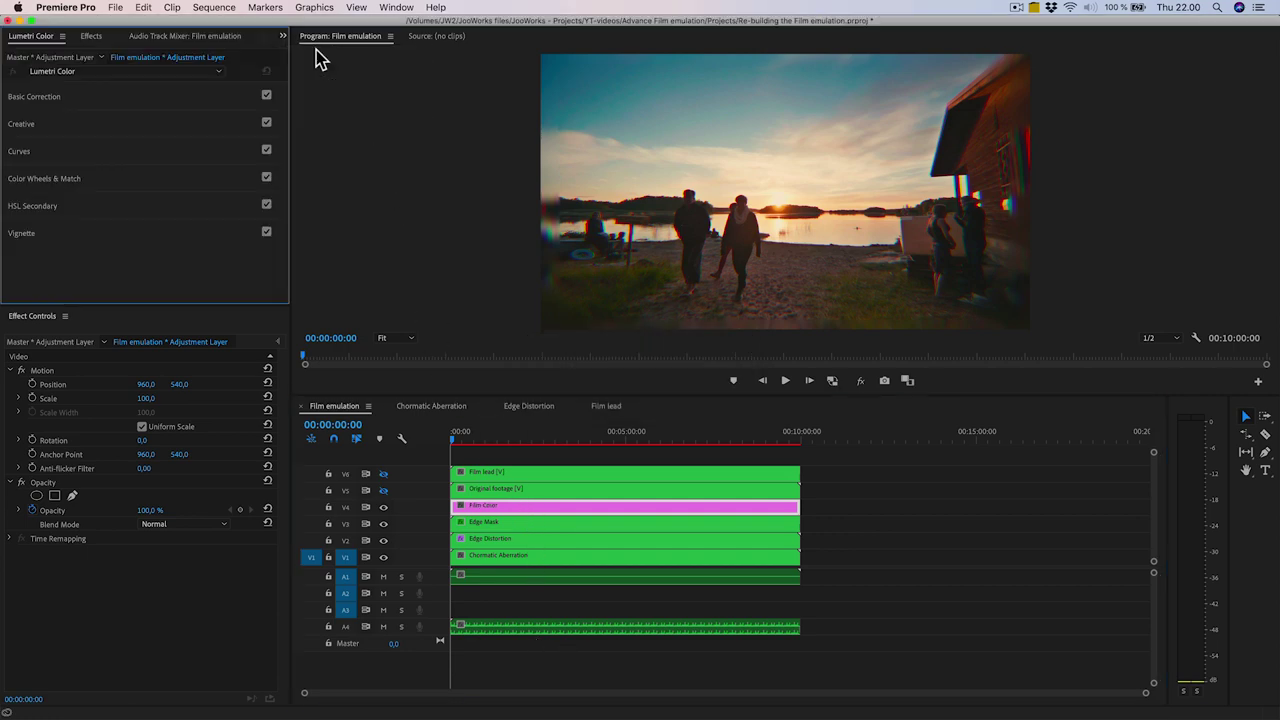
left_click(137, 124)
left_click(129, 148)
left_click(134, 166)
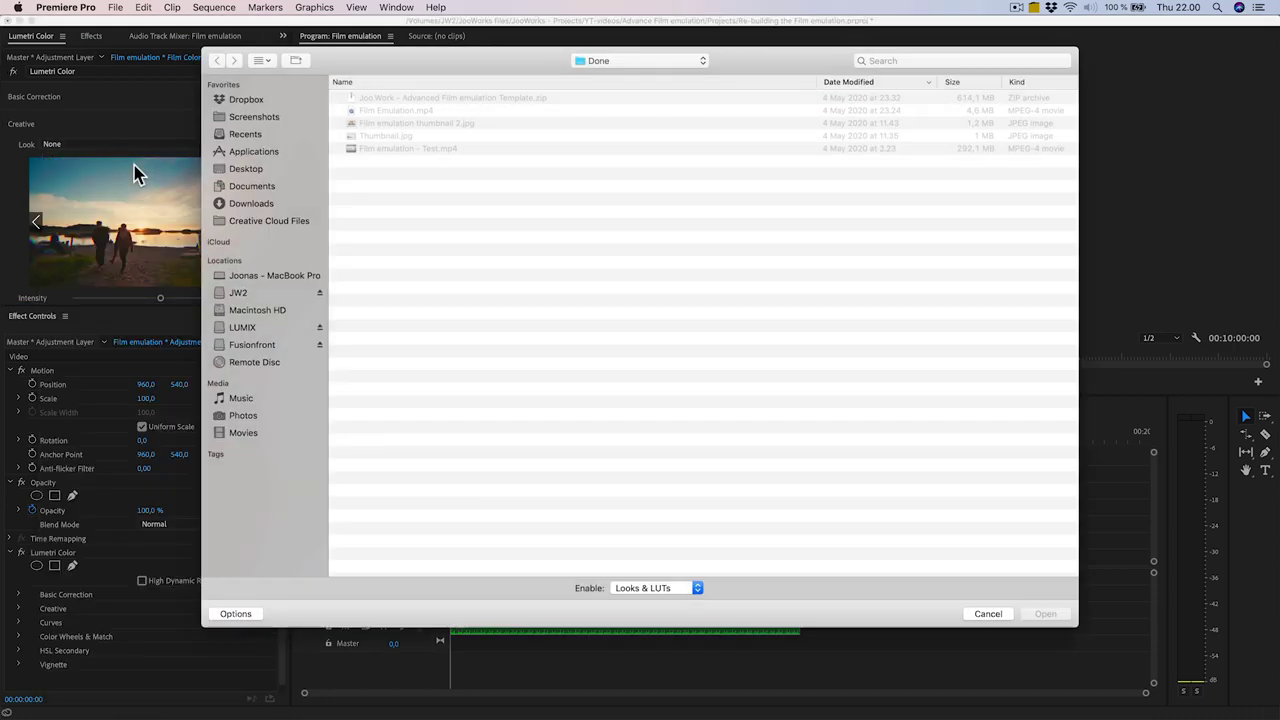
left_click(650, 61)
left_click(636, 114)
left_click(412, 125)
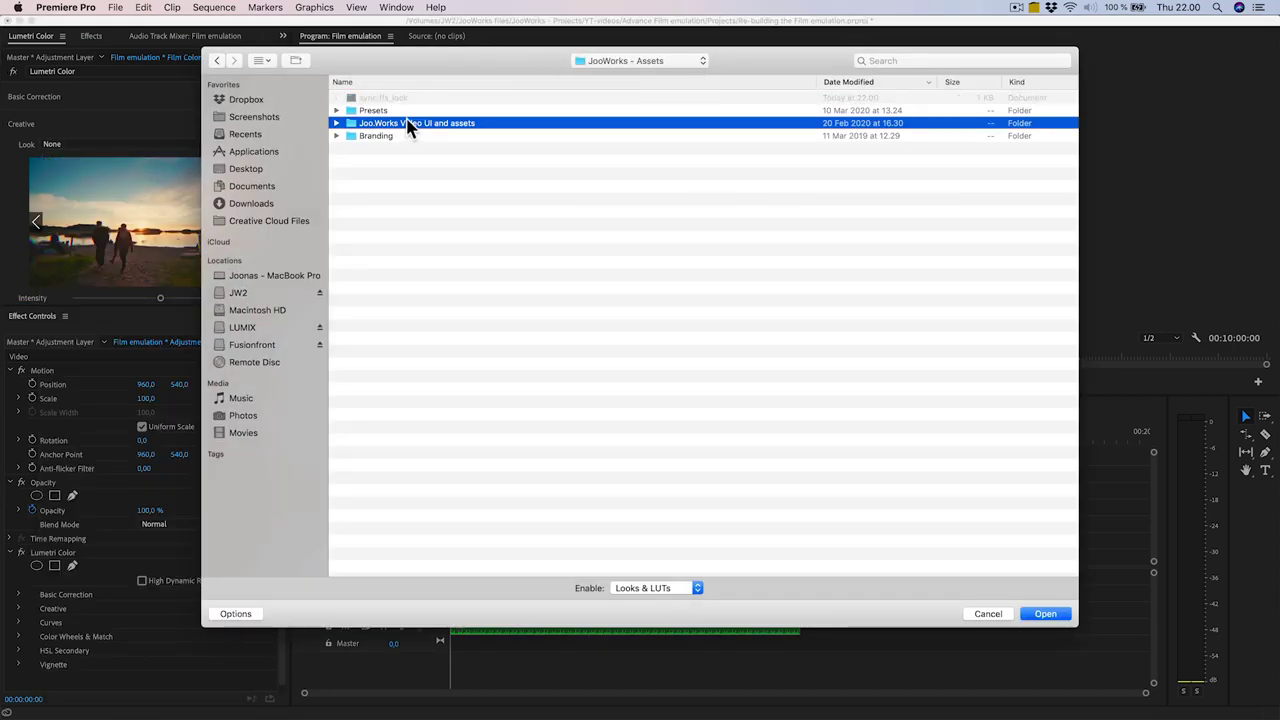
double_click(410, 123)
double_click(380, 112)
left_click(400, 174)
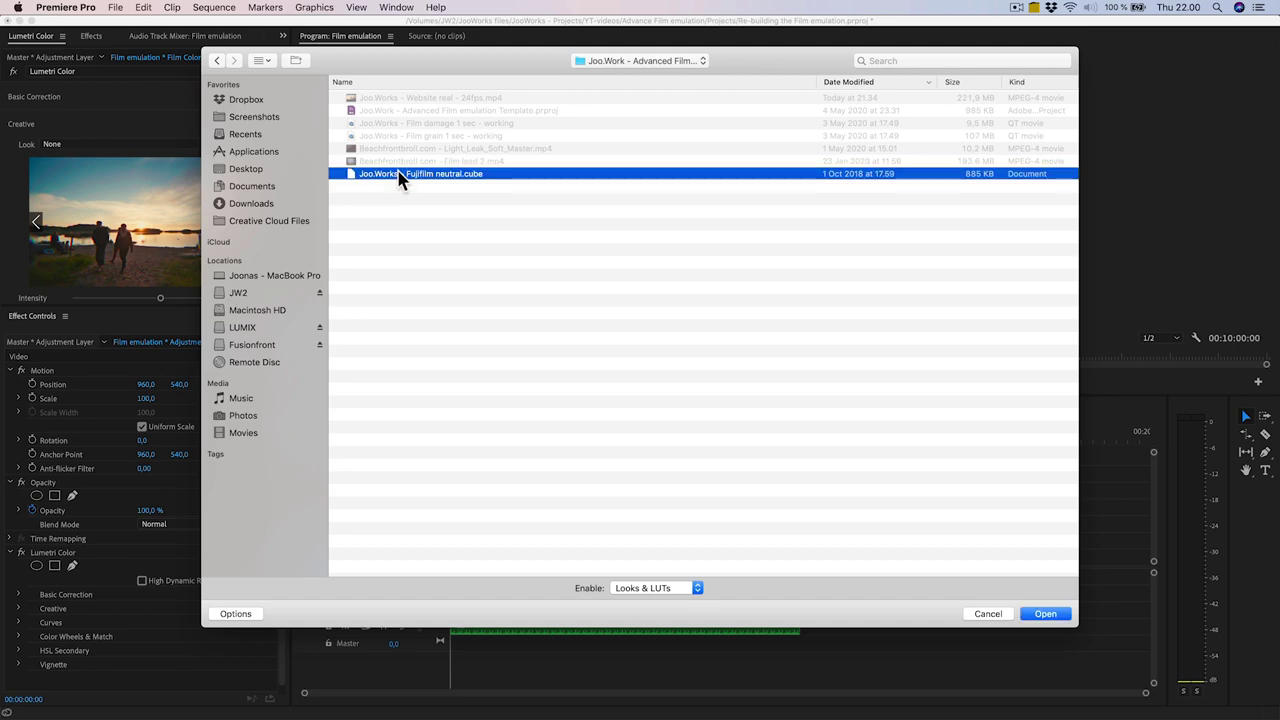
left_click(1045, 614)
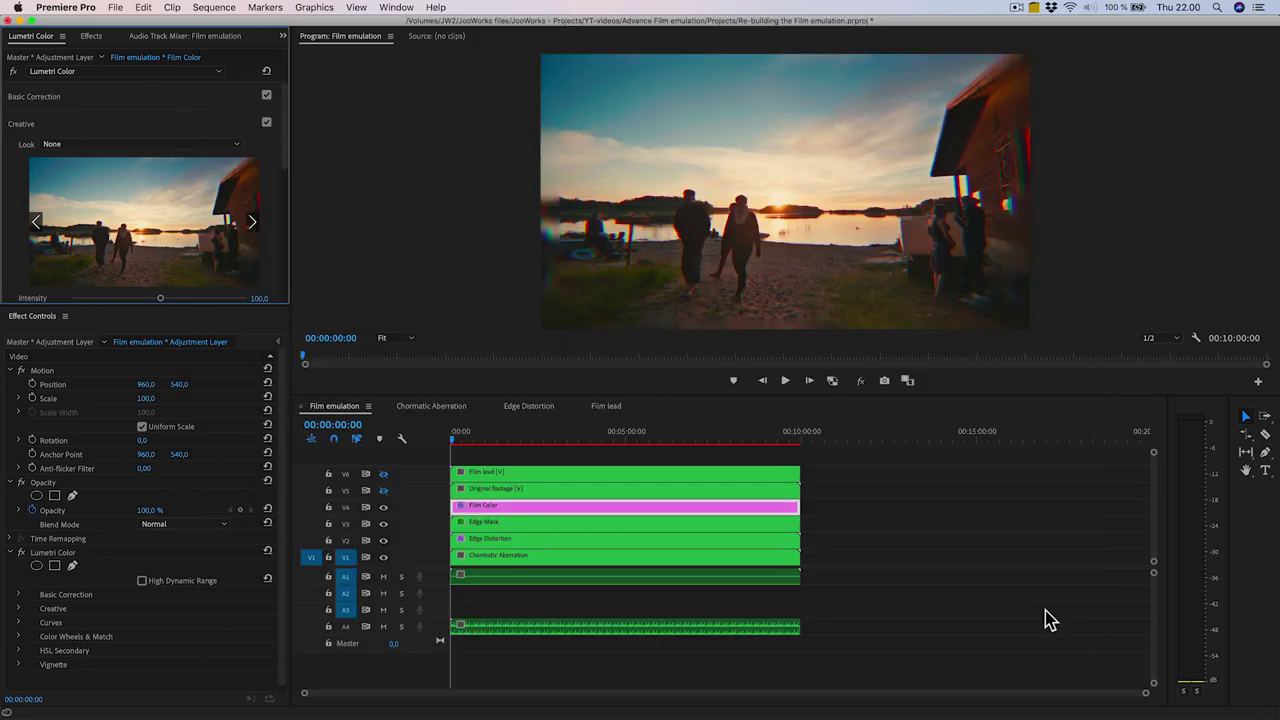
- Set the intensity of the Film Color layer's Lumetri creative look to 60
scroll(163, 170, "down", 3)
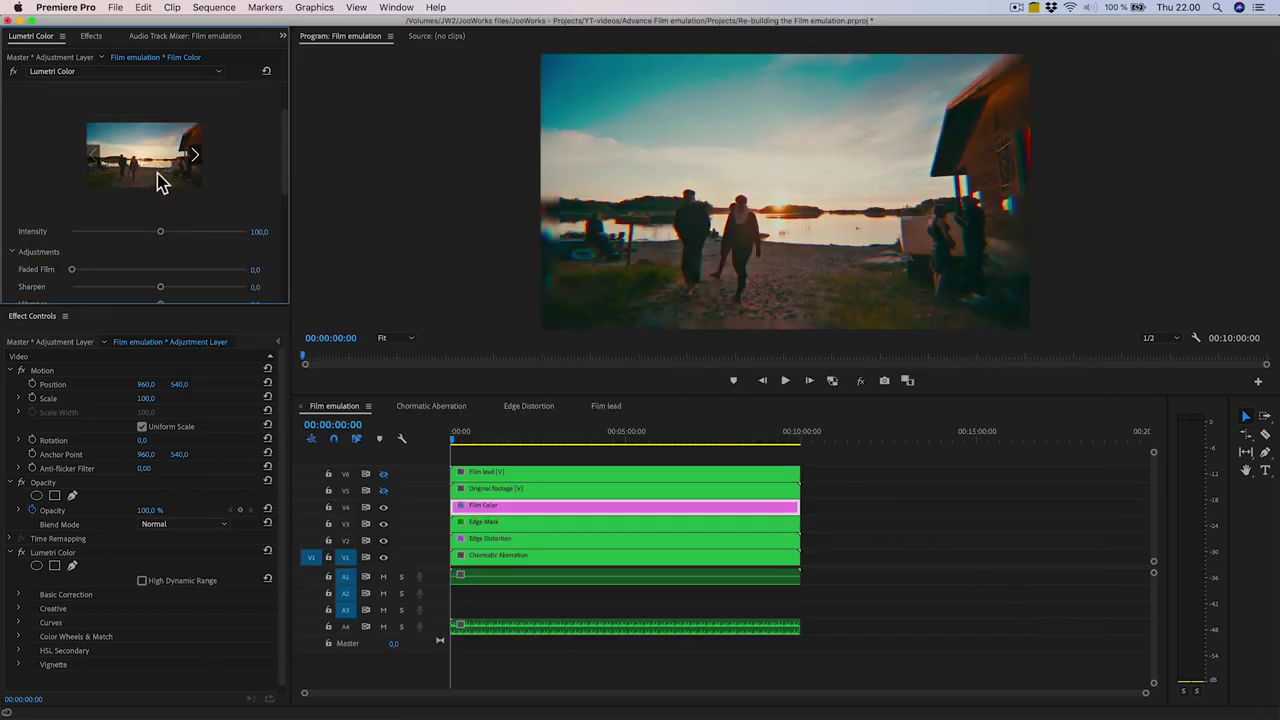
left_click(257, 232)
type("60")
key("Return")
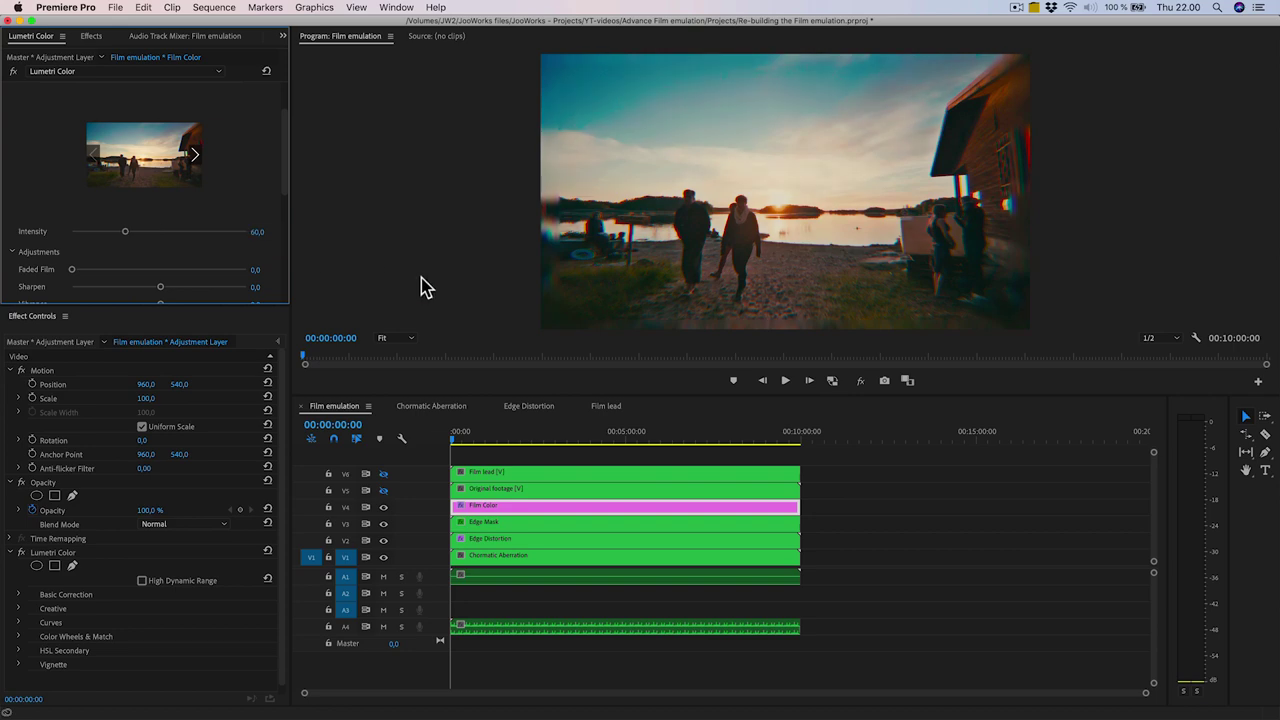
left_click(383, 507)
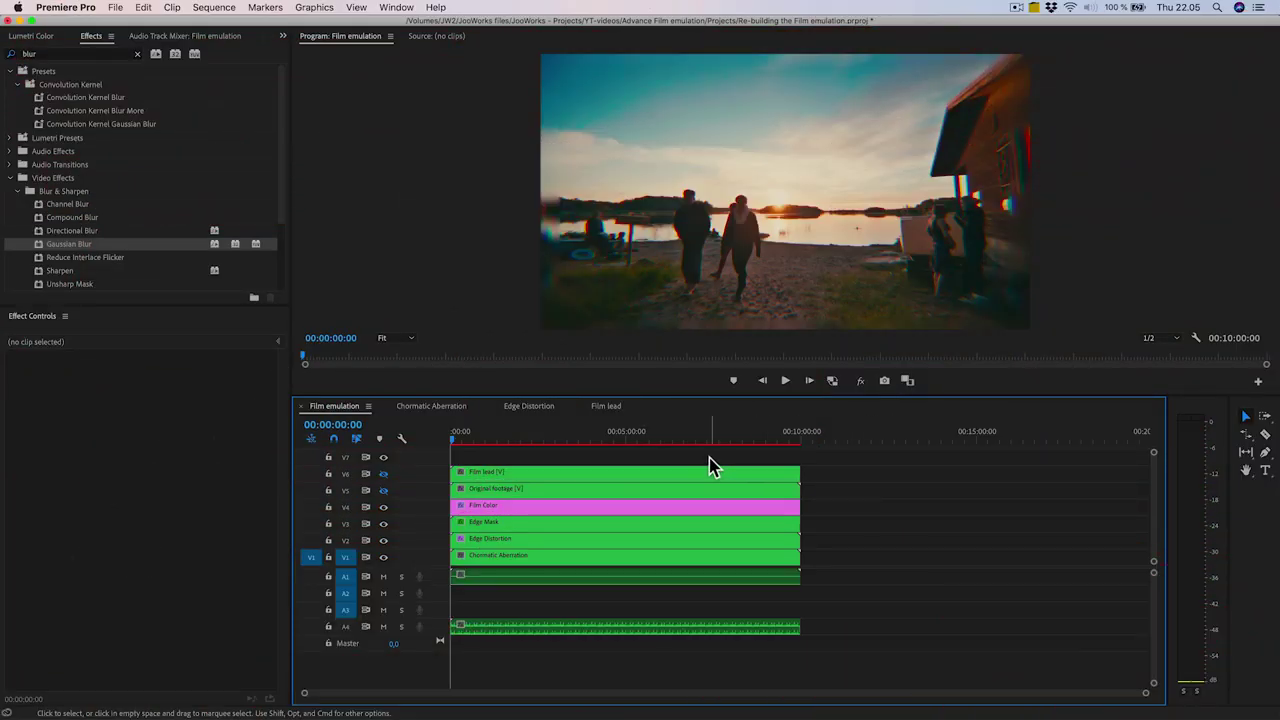
- Duplicate the Film Color adjustment layer onto V5 beneath the hidden footage tracks and remove Lumetri Color from the copy
mouse_move(709, 458)
left_mouse_down()
mouse_move(734, 496)
mouse_move(730, 471)
left_mouse_up()
left_click_drag(689, 510, 688, 489)
left_click(384, 457)
left_click(384, 490)
left_click(485, 492)
left_click(64, 554)
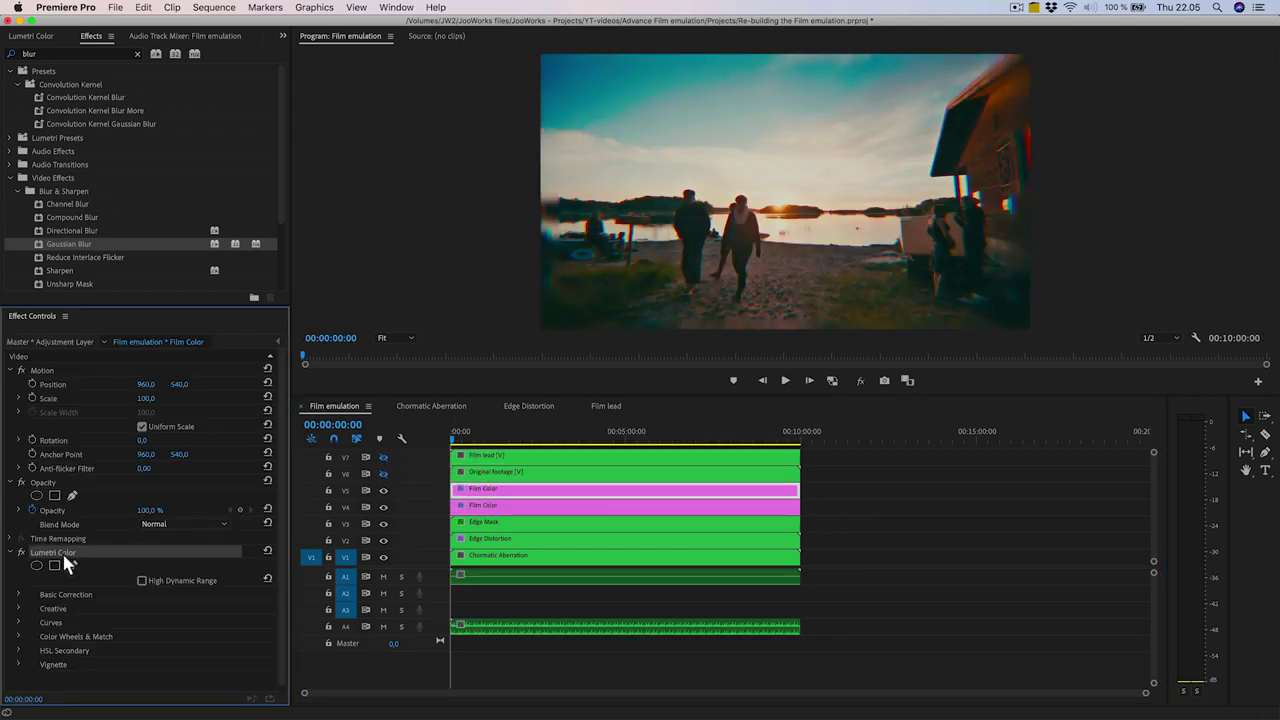
key("Delete")
- Rename the duplicated adjustment layer on V5 as Blur effects
right_click(495, 490)
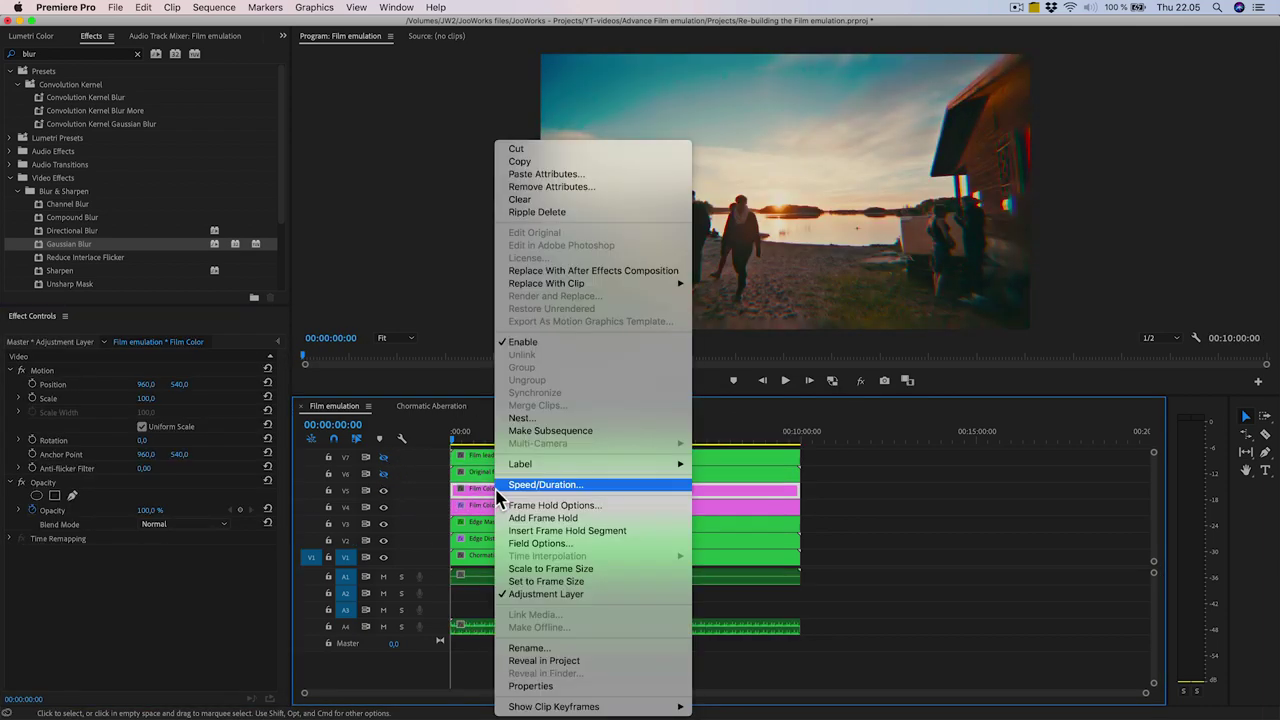
left_click(550, 652)
type("Blur effects")
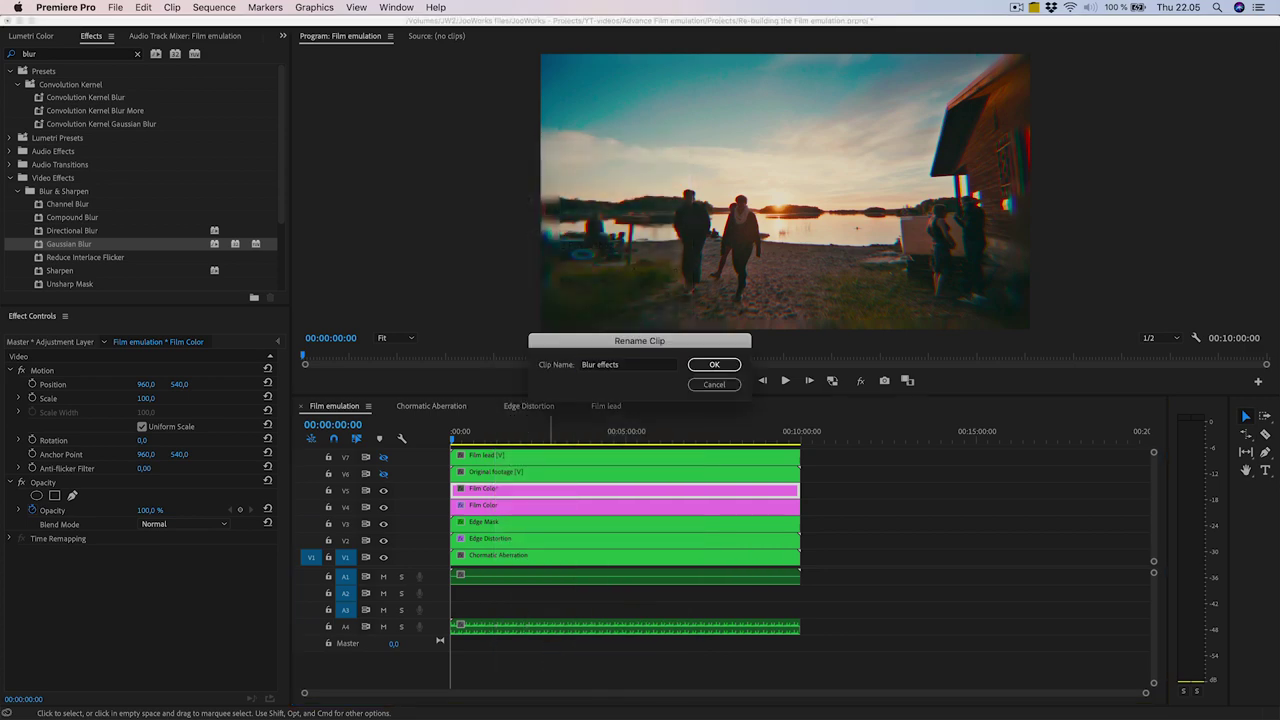
key("Return")
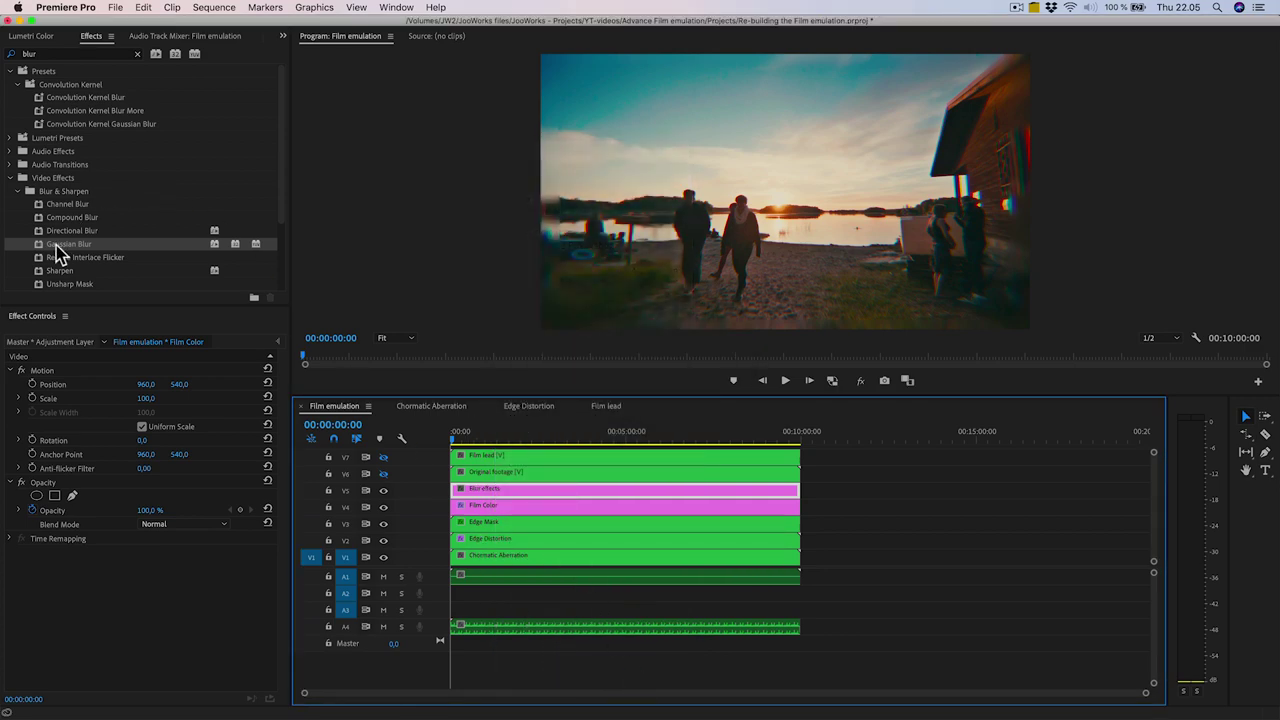
- Add Gaussian Blur to the Blur effects layer with Blurriness 15 and Repeat Edge Pixels enabled
left_click_drag(57, 248, 143, 598)
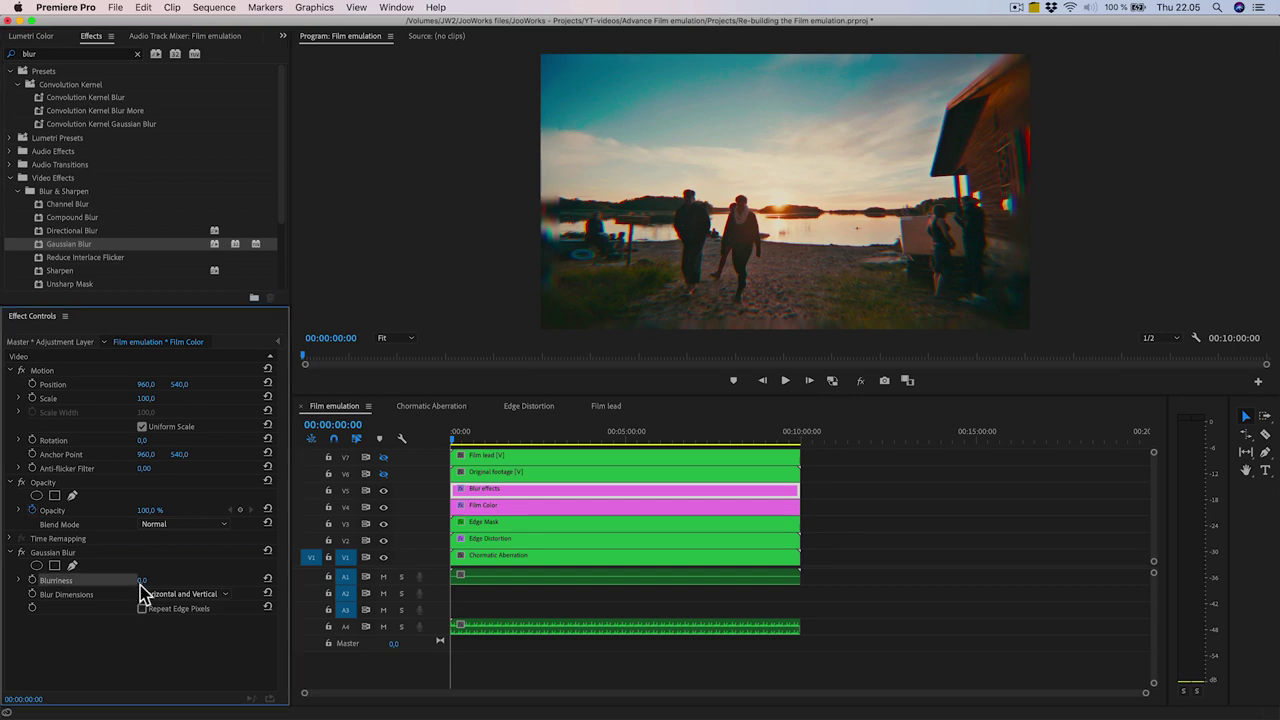
left_click(155, 578)
type("15")
left_click(187, 609)
- Add an ellipse mask to the Gaussian Blur and stretch it to reach all four edges of the frame
left_click(37, 566)
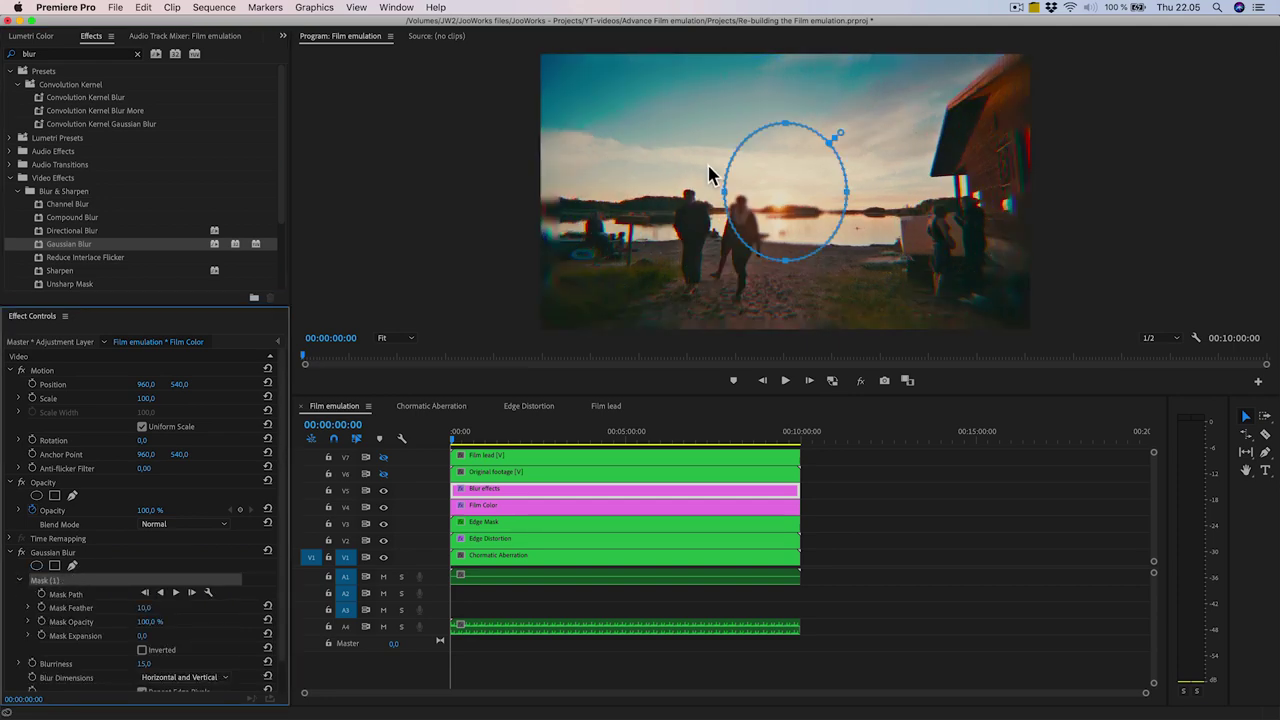
left_click_drag(709, 190, 538, 190)
left_click_drag(846, 195, 1031, 191)
left_click_drag(787, 123, 789, 63)
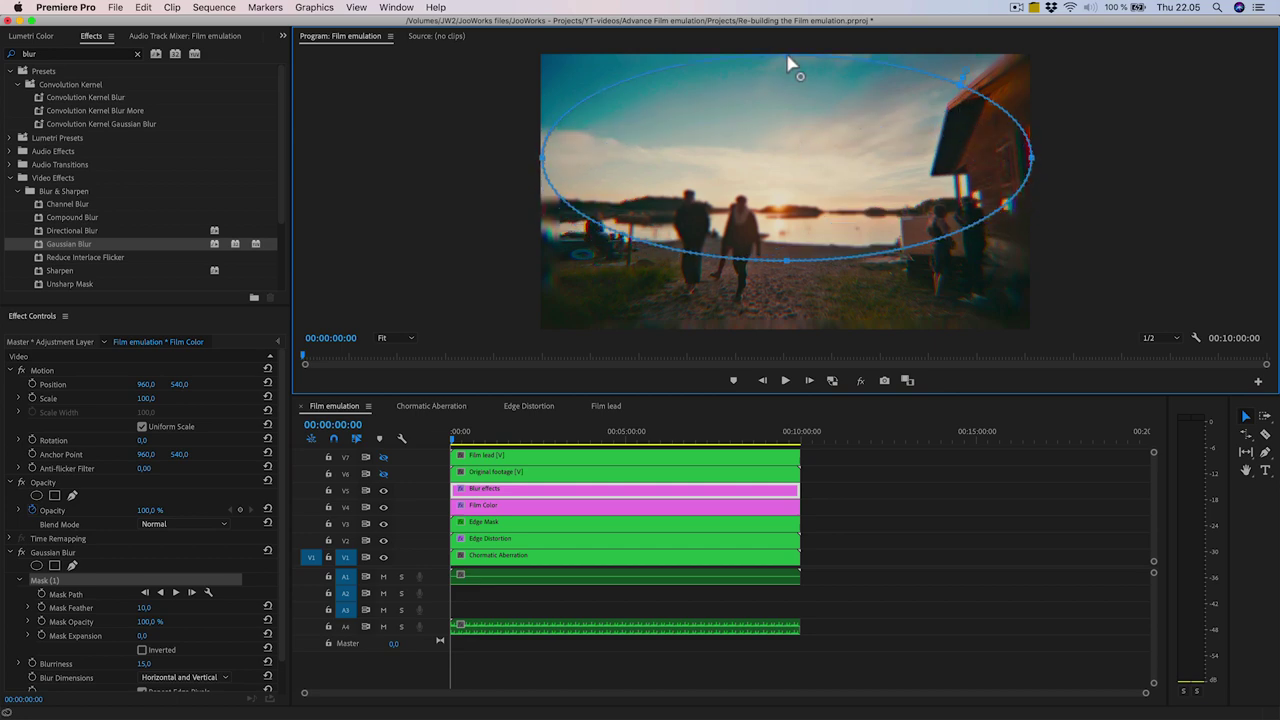
left_click_drag(787, 260, 790, 335)
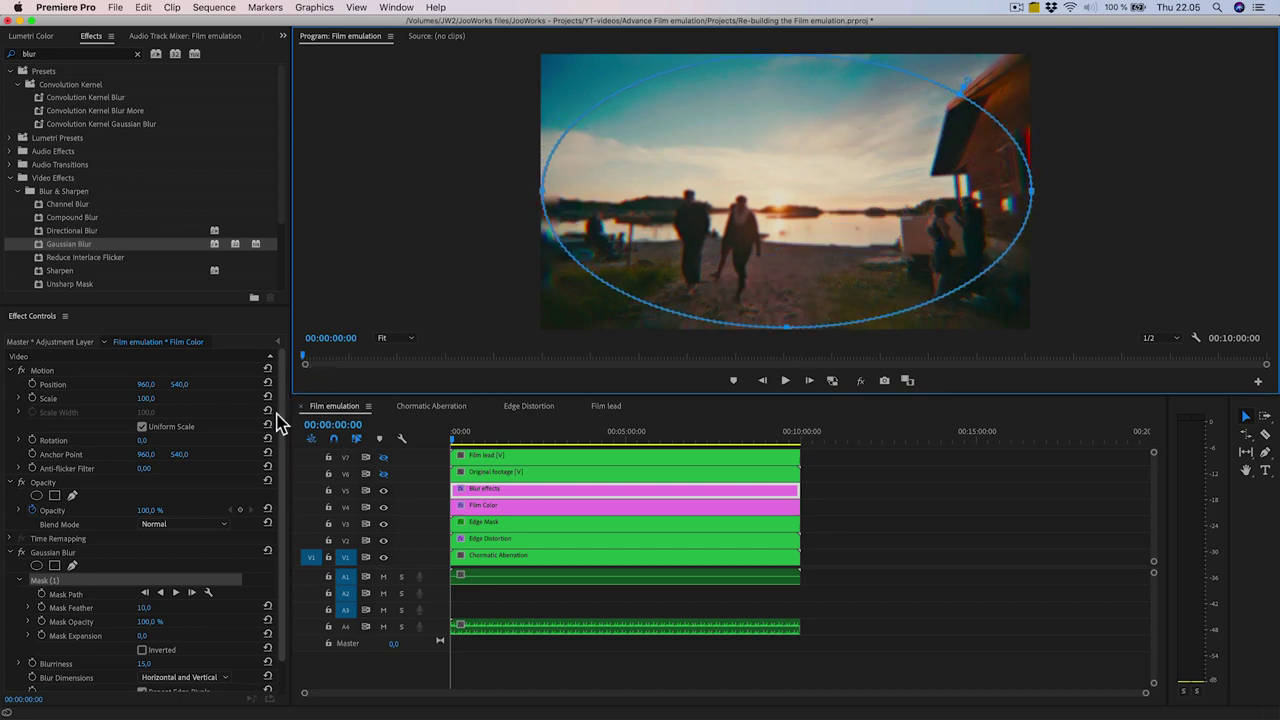
- Invert the blur mask and set its feather to 500 and its expansion to -48
left_click(141, 650)
left_click(148, 607)
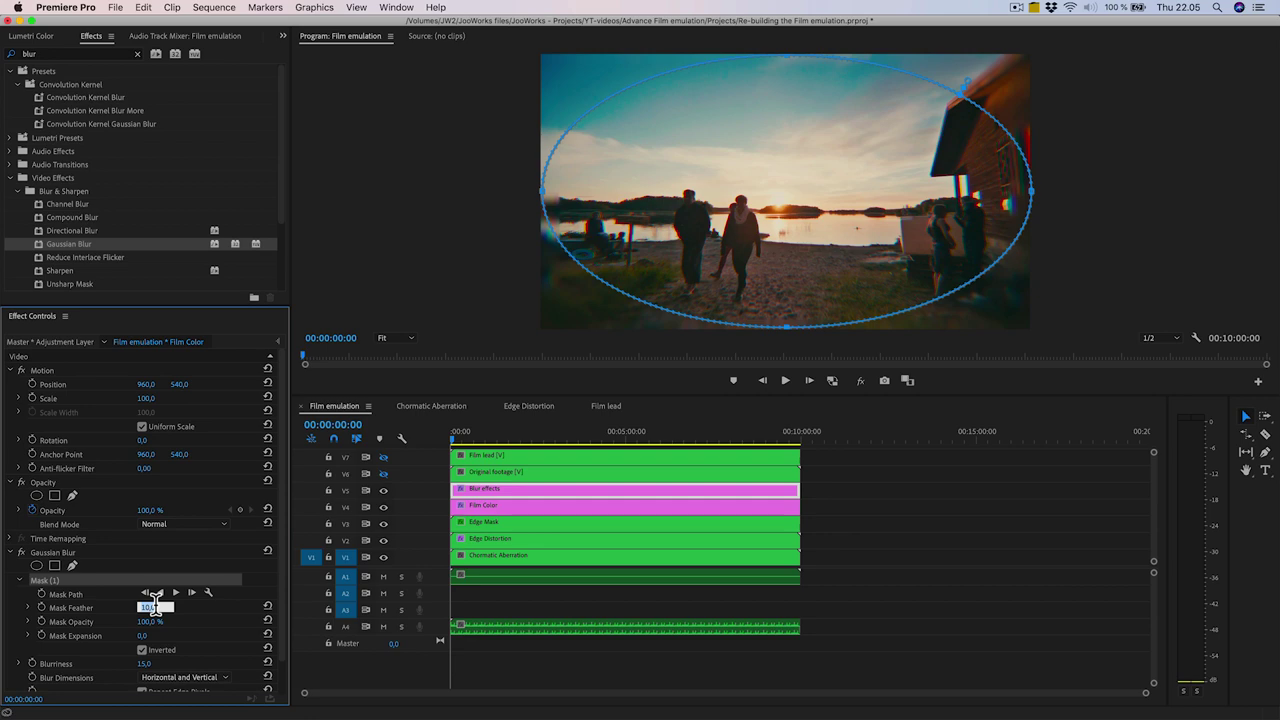
left_click_drag(141, 636, 166, 617)
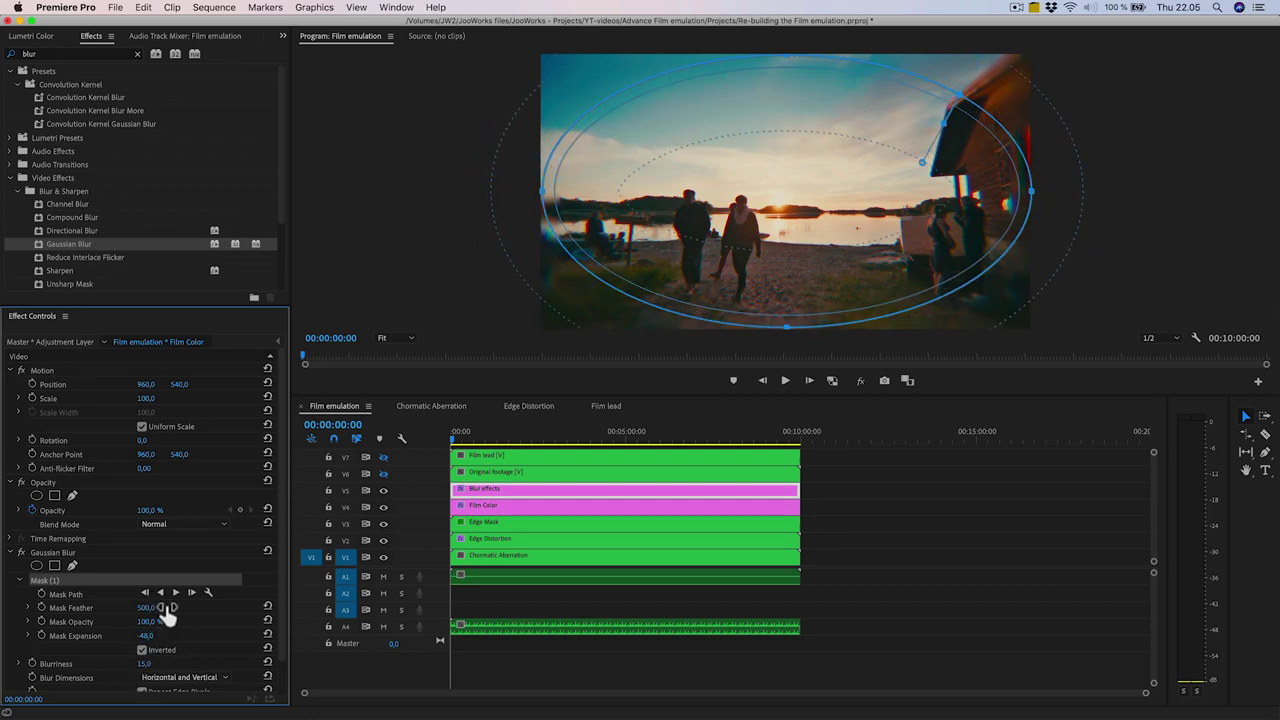
- Add a second, unmasked Gaussian Blur with Blurriness 4 and Repeat Edge Pixels, and set the Blur effects layer's opacity to 50%
left_click(90, 553)
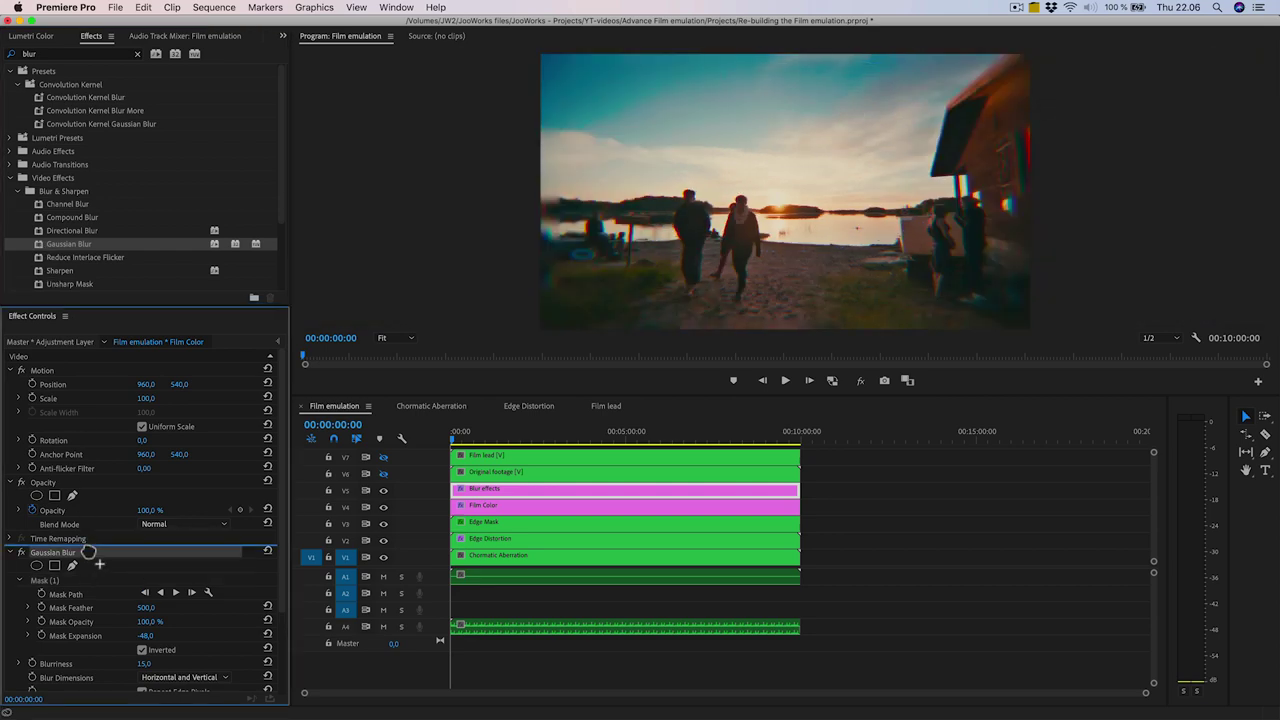
left_click(11, 553)
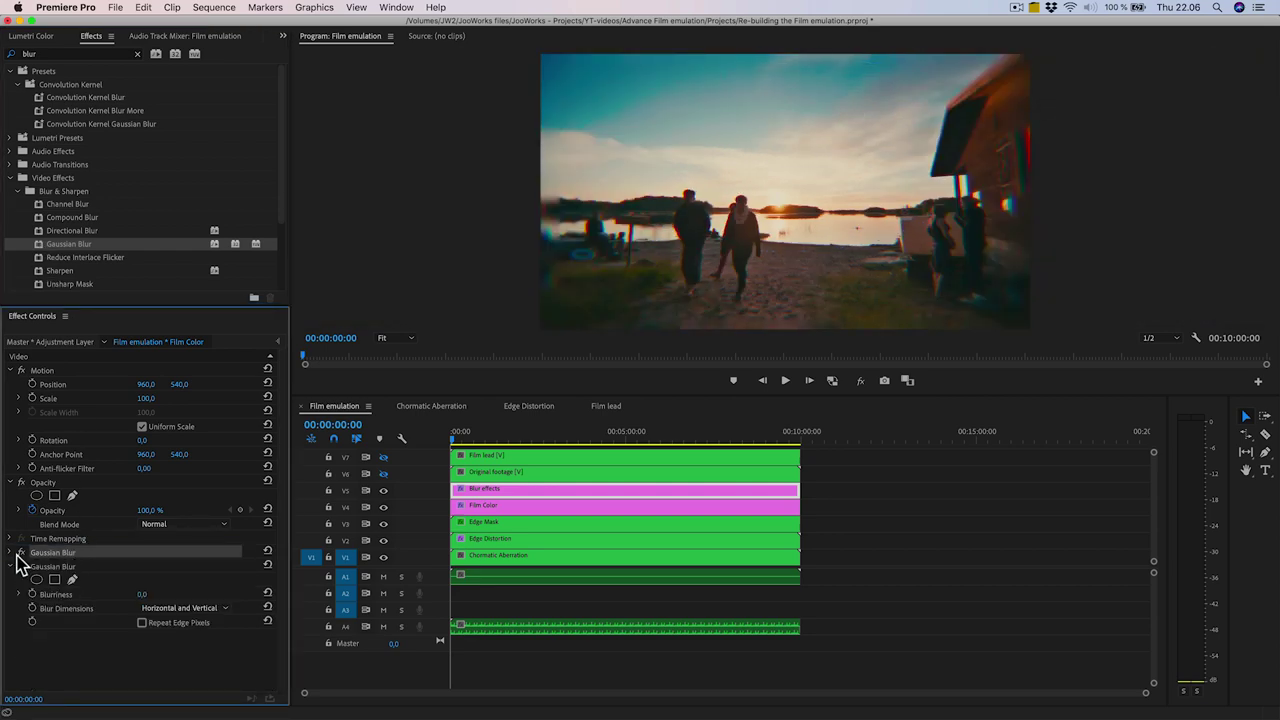
left_click(143, 594)
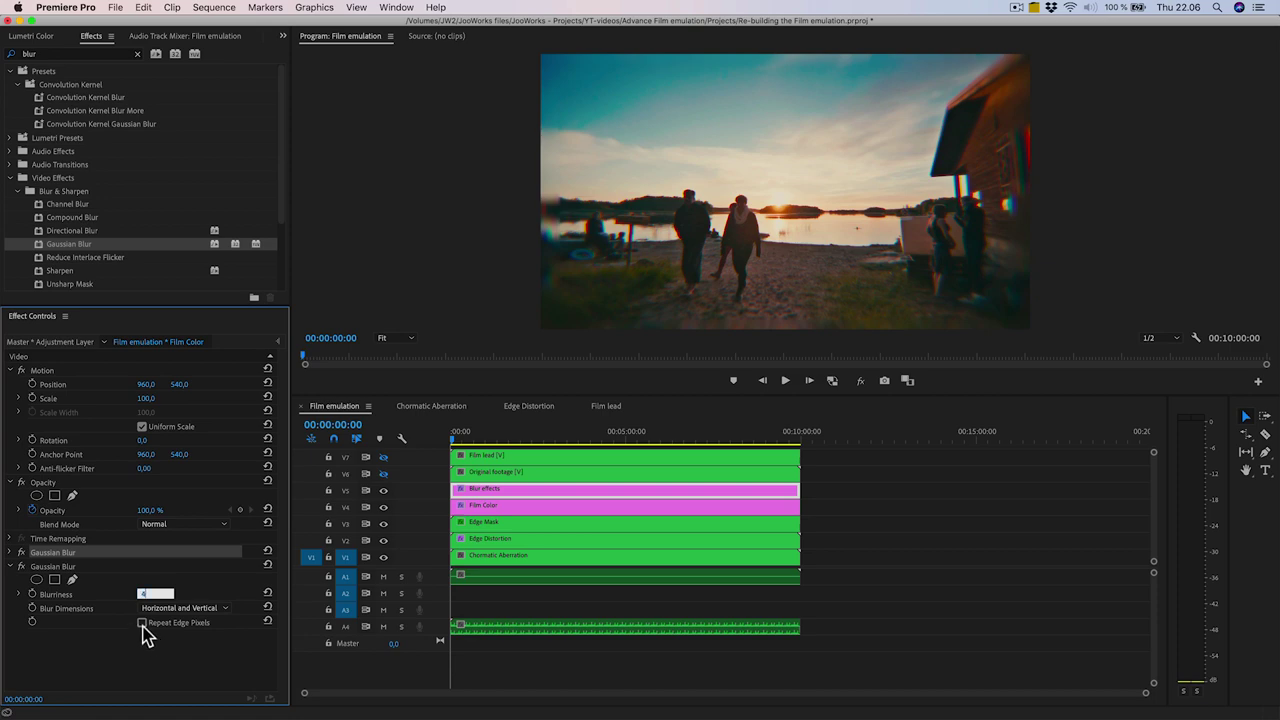
left_click(142, 623)
left_click(163, 657)
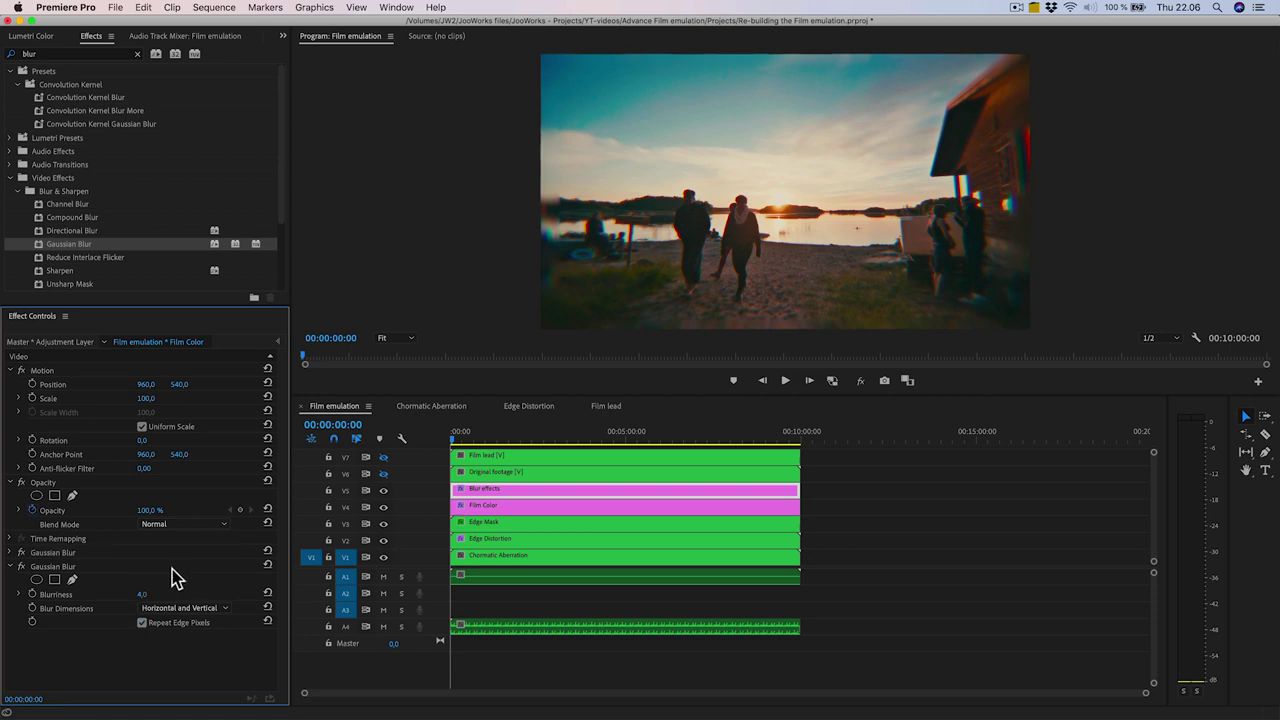
left_click(150, 511)
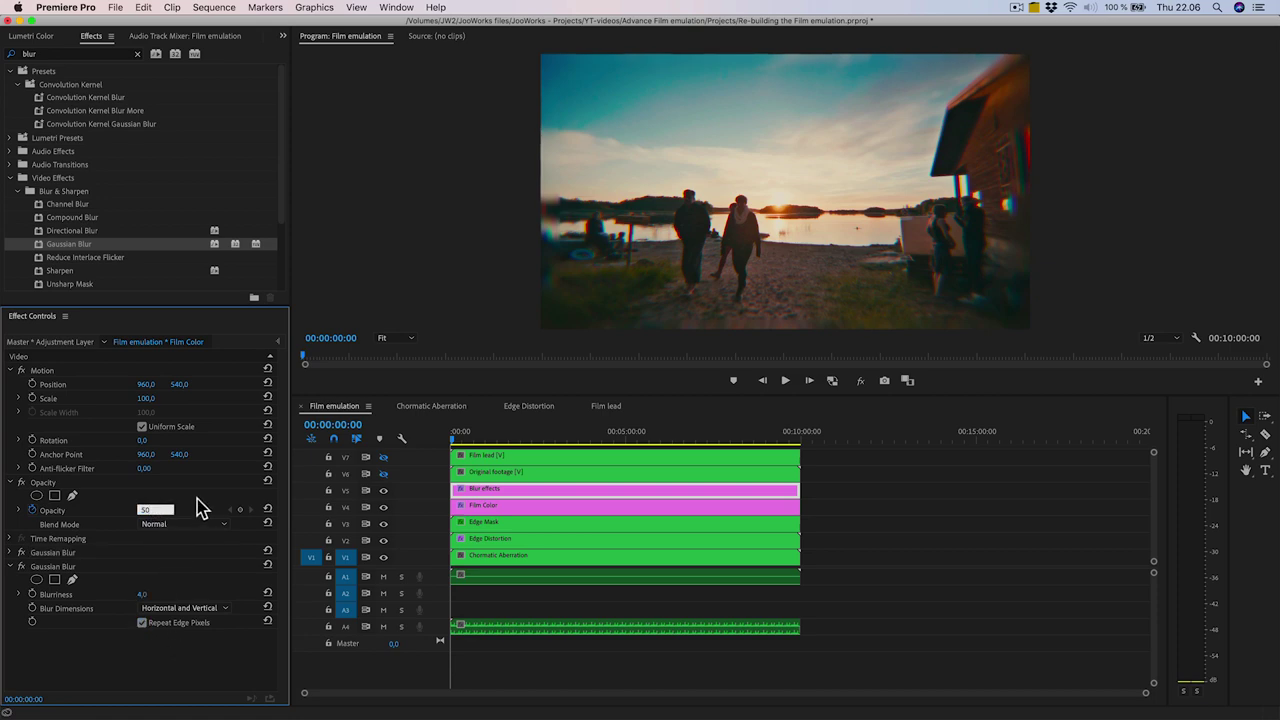
- Inspect the preview at 200% zoom, comparing the image with and without the Blur effects layer, and return to Fit
left_click(395, 338)
left_click(404, 456)
key("h")
left_click_drag(675, 286, 737, 234)
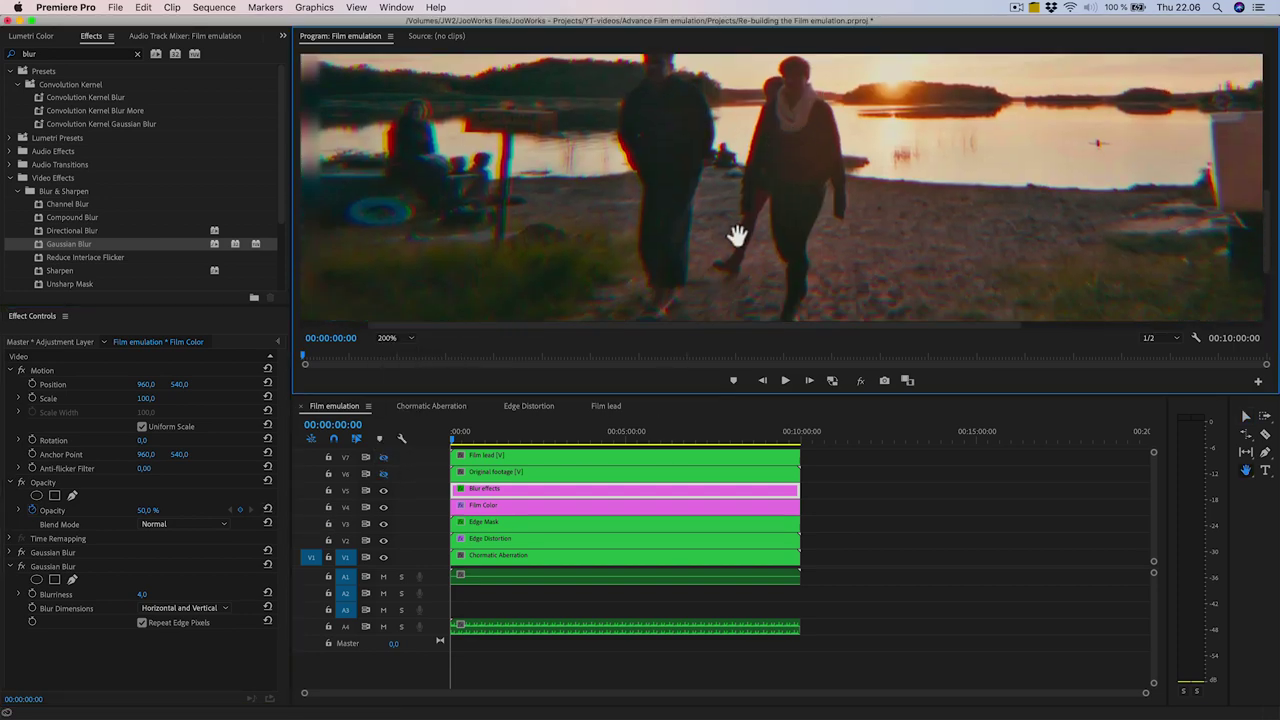
left_click(383, 491)
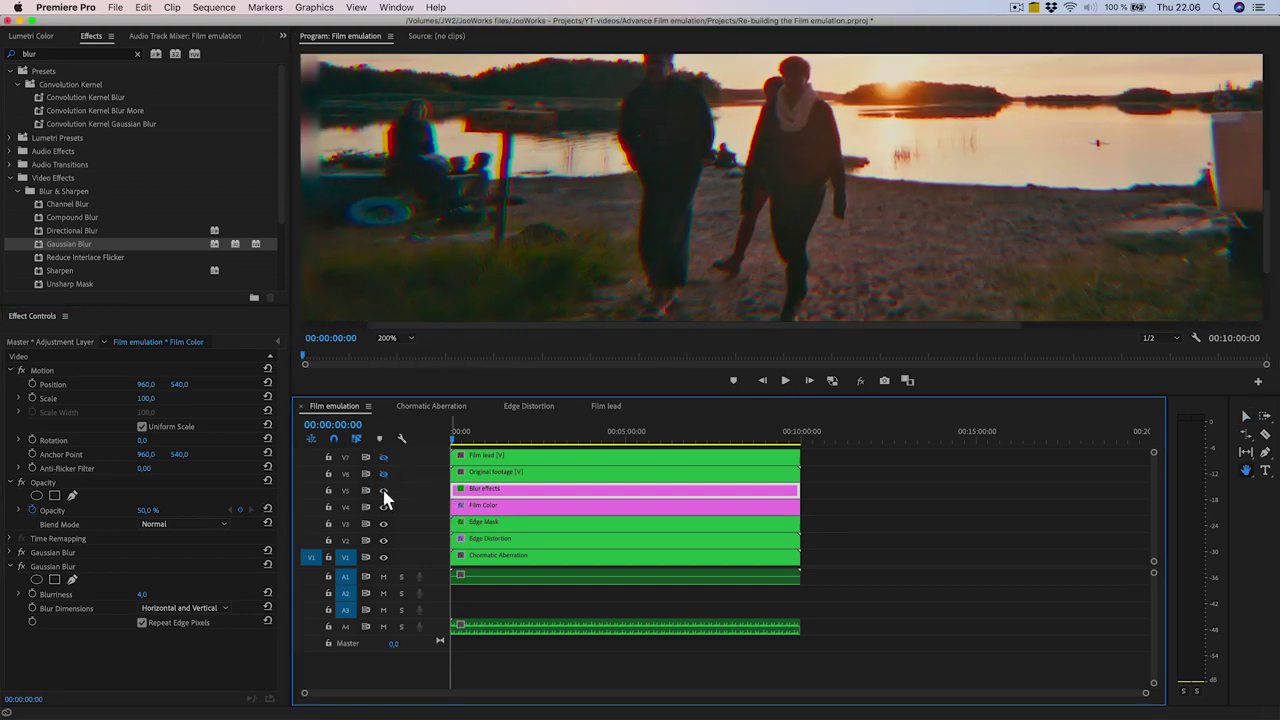
left_click_drag(571, 277, 774, 197)
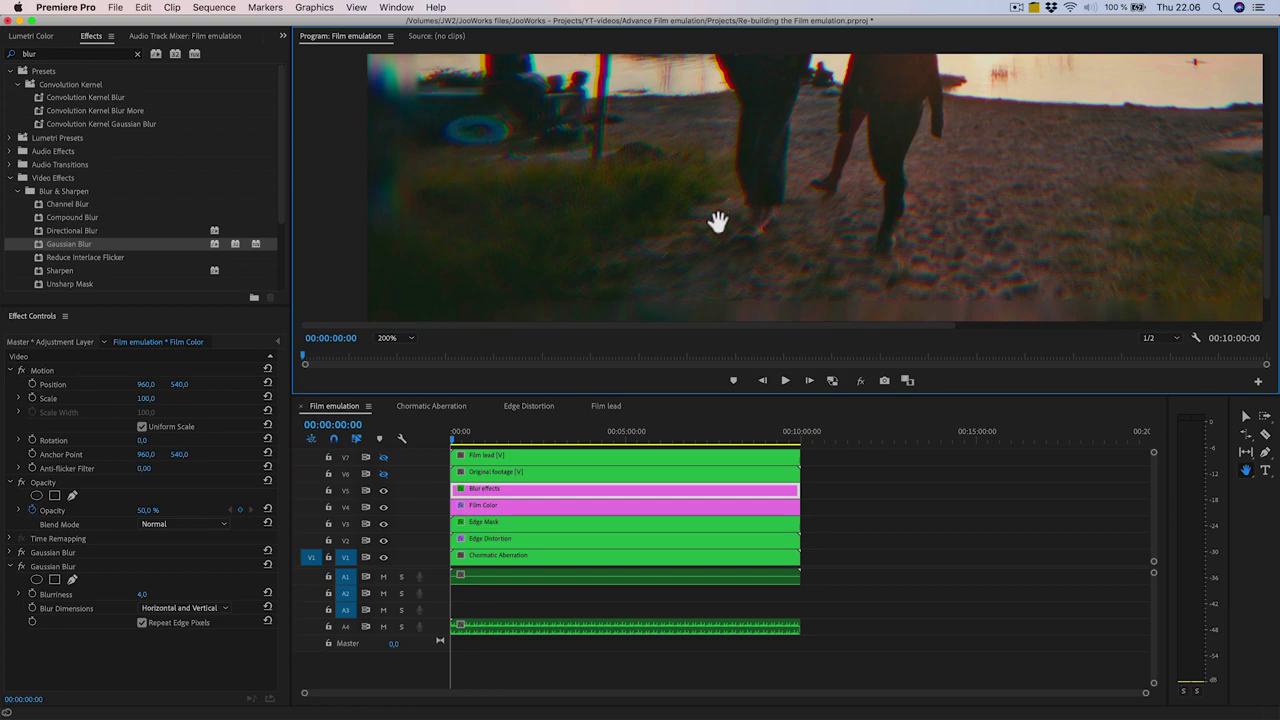
left_click(385, 491)
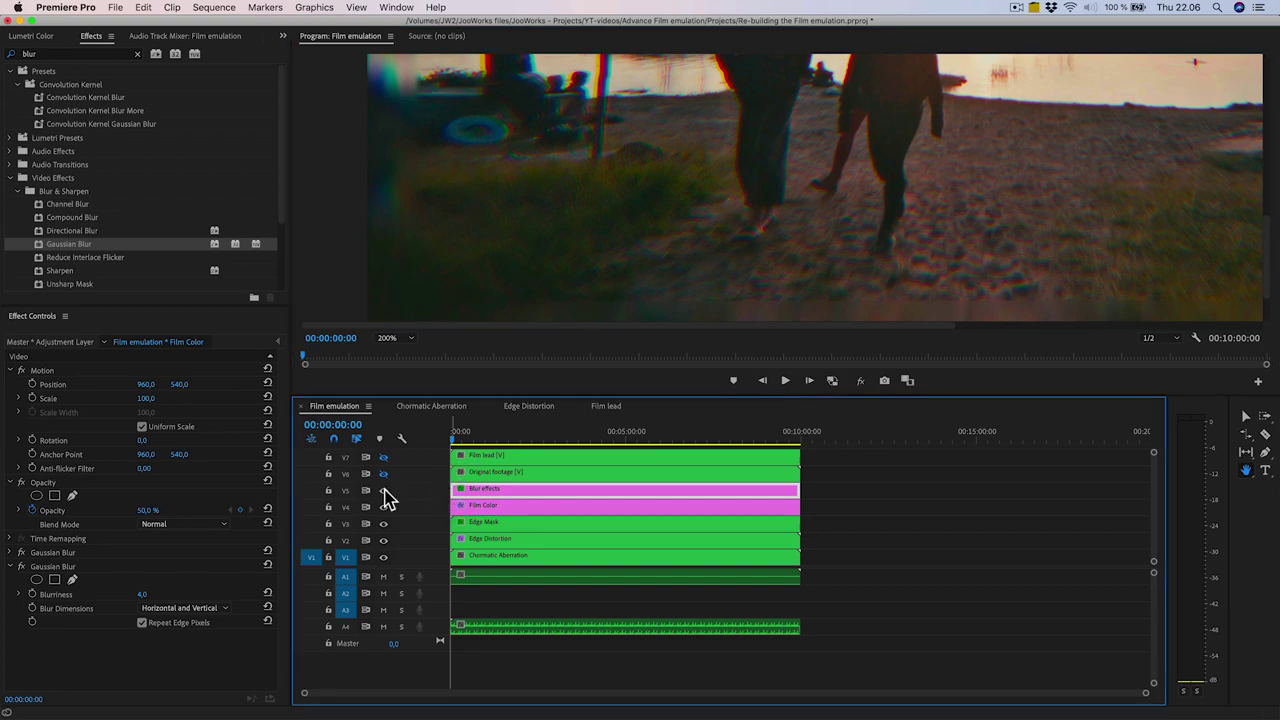
left_click(403, 341)
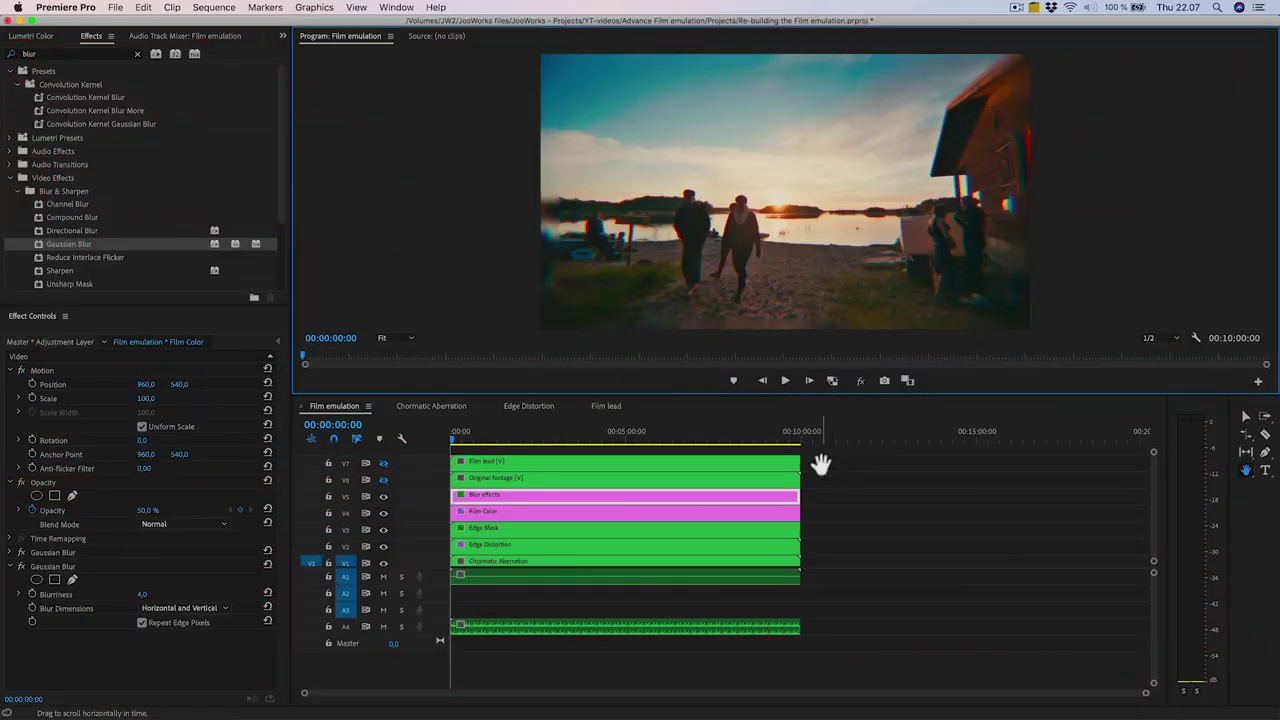
- Place a copy of the Original footage on V6 above Blur effects and nest it as Local contrast
key("v")
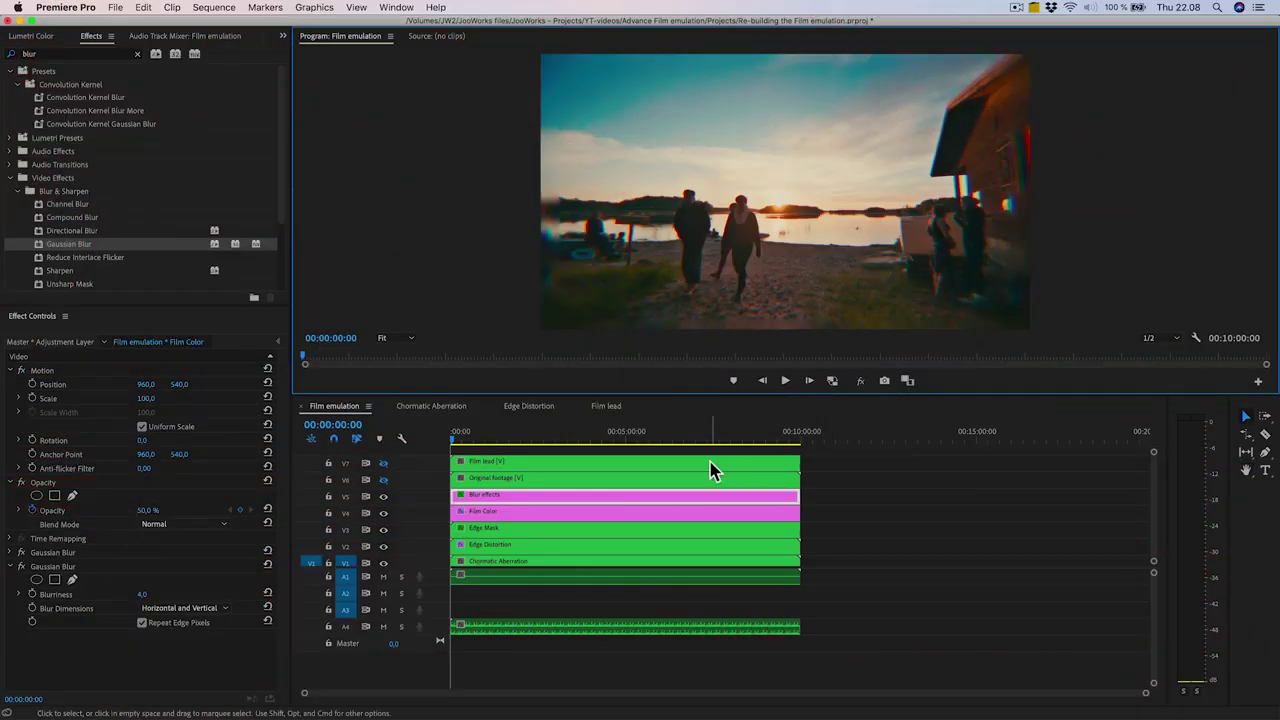
left_click_drag(711, 463, 574, 448)
left_click(569, 480)
left_click_drag(403, 569, 403, 611)
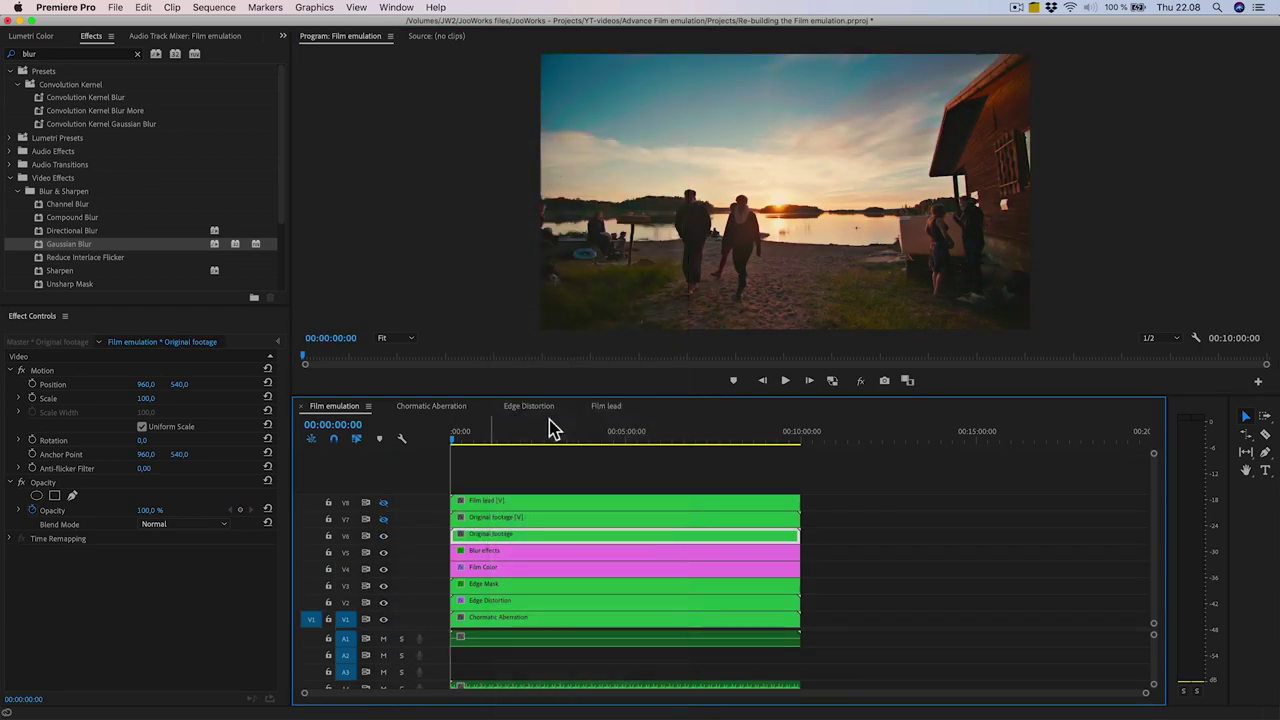
type("Local contrast")
left_click(684, 389)
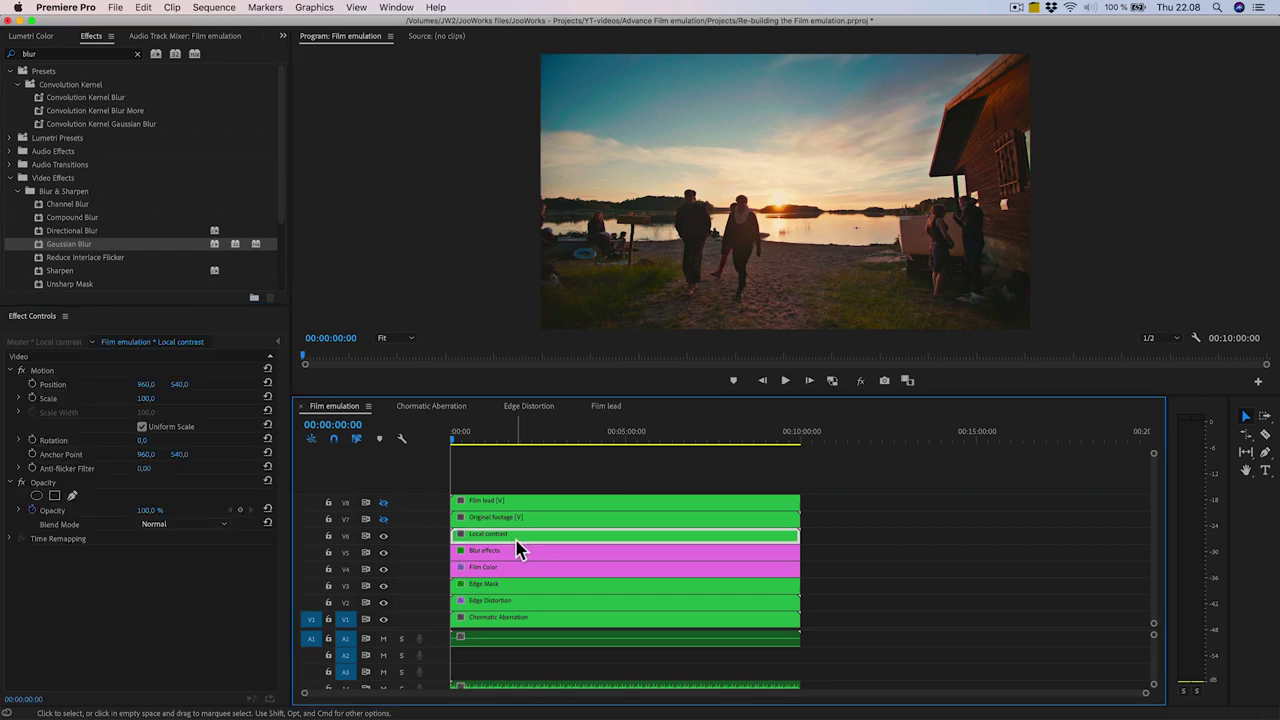
- In the Local contrast sequence, move the Original footage to V1 and add an adjustment layer on V2 spanning its full length
double_click(517, 542)
left_click_drag(514, 475, 513, 557)
left_click(283, 36)
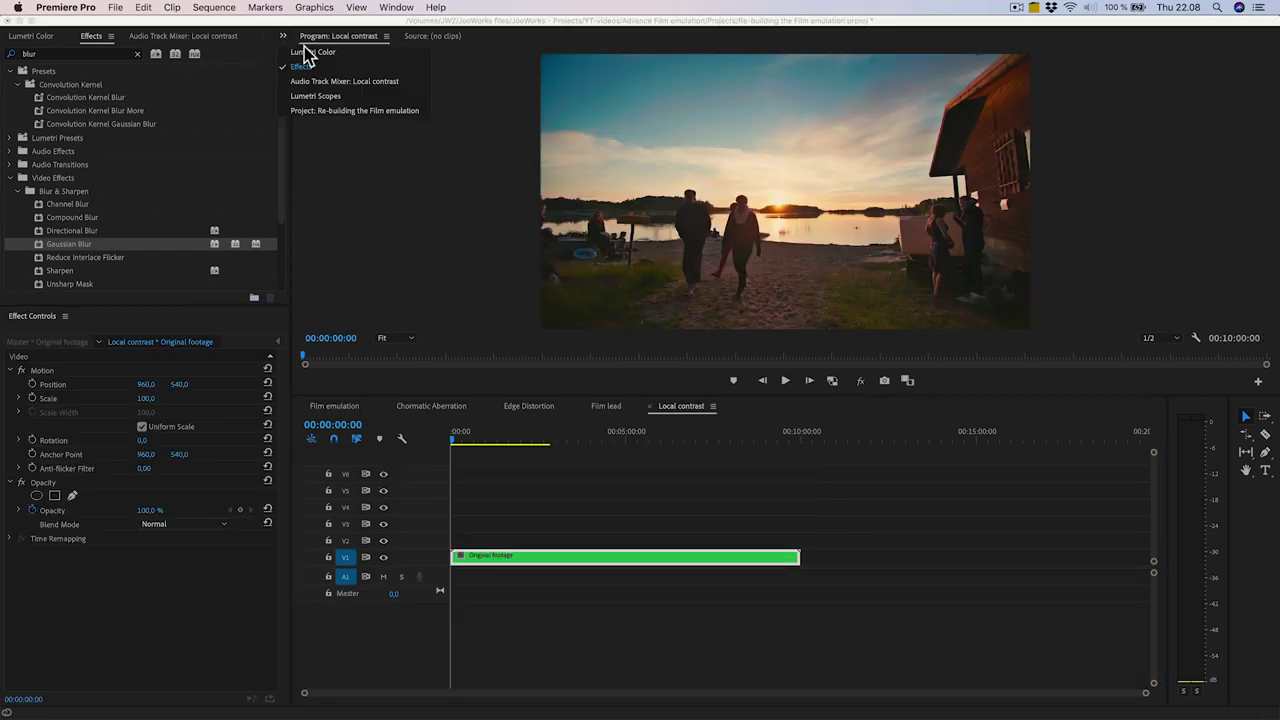
left_click(330, 111)
scroll(89, 242, "up", 5)
left_click_drag(52, 172, 452, 540)
left_click_drag(456, 540, 800, 538)
left_click(584, 545)
- Set the adjustment layer's blend mode to Vivid Light and add the Invert video effect to it
left_click(180, 523)
left_click(177, 349)
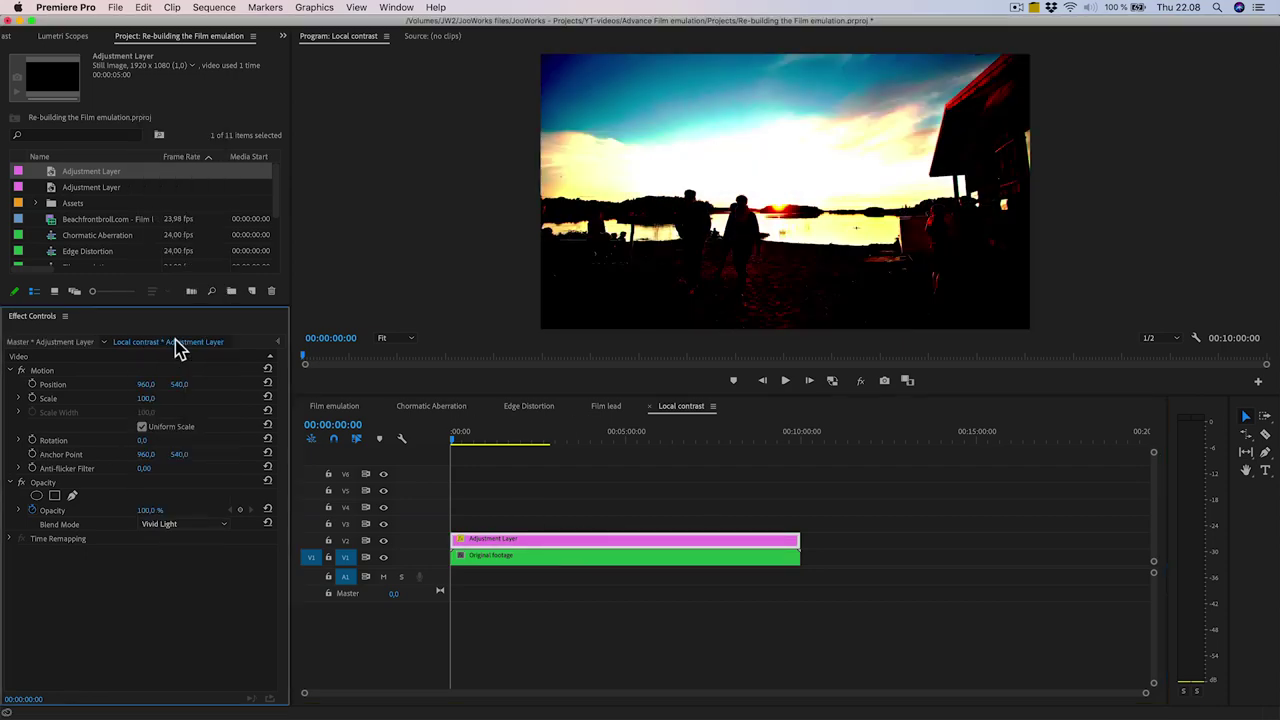
left_click(10, 38)
scroll(7, 38, "up", 1)
left_click(29, 55)
type("invert")
left_click_drag(56, 164, 502, 542)
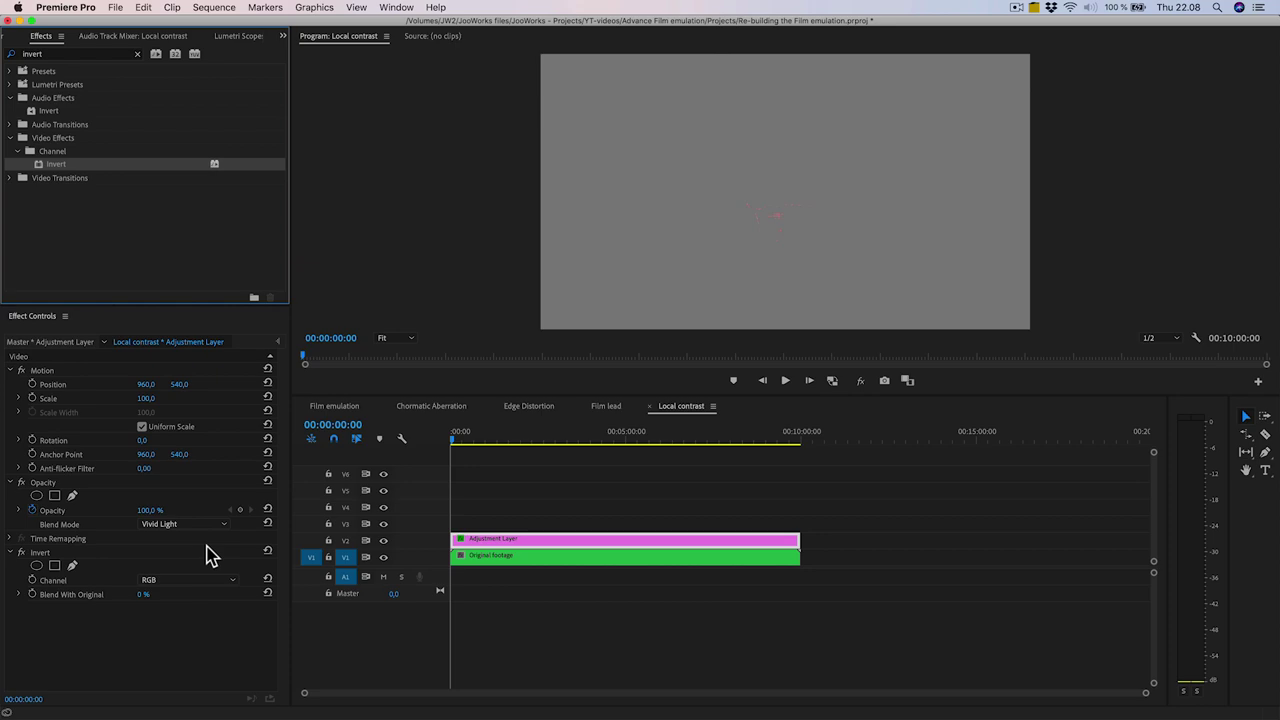
- Add Gaussian Blur to the Local contrast adjustment layer with Blurriness 30 and Repeat Edge Pixels enabled
double_click(85, 54)
type("blur")
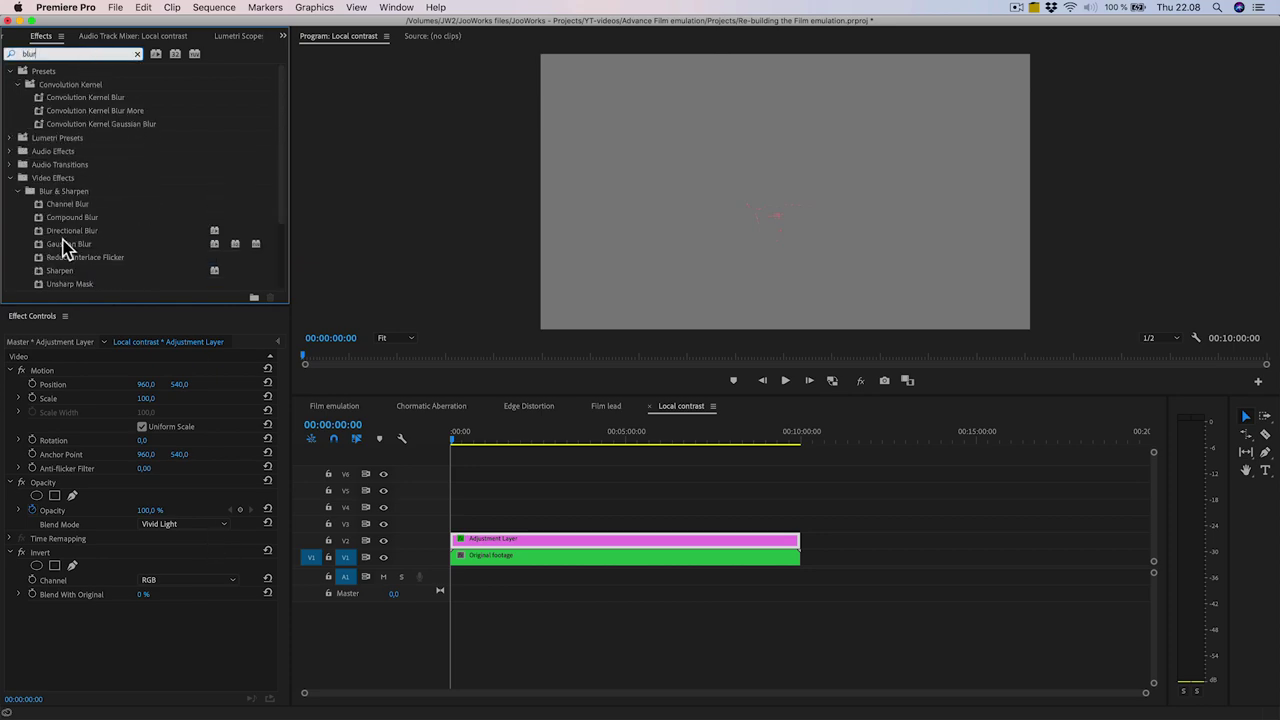
left_click_drag(65, 244, 143, 651)
left_click(150, 636)
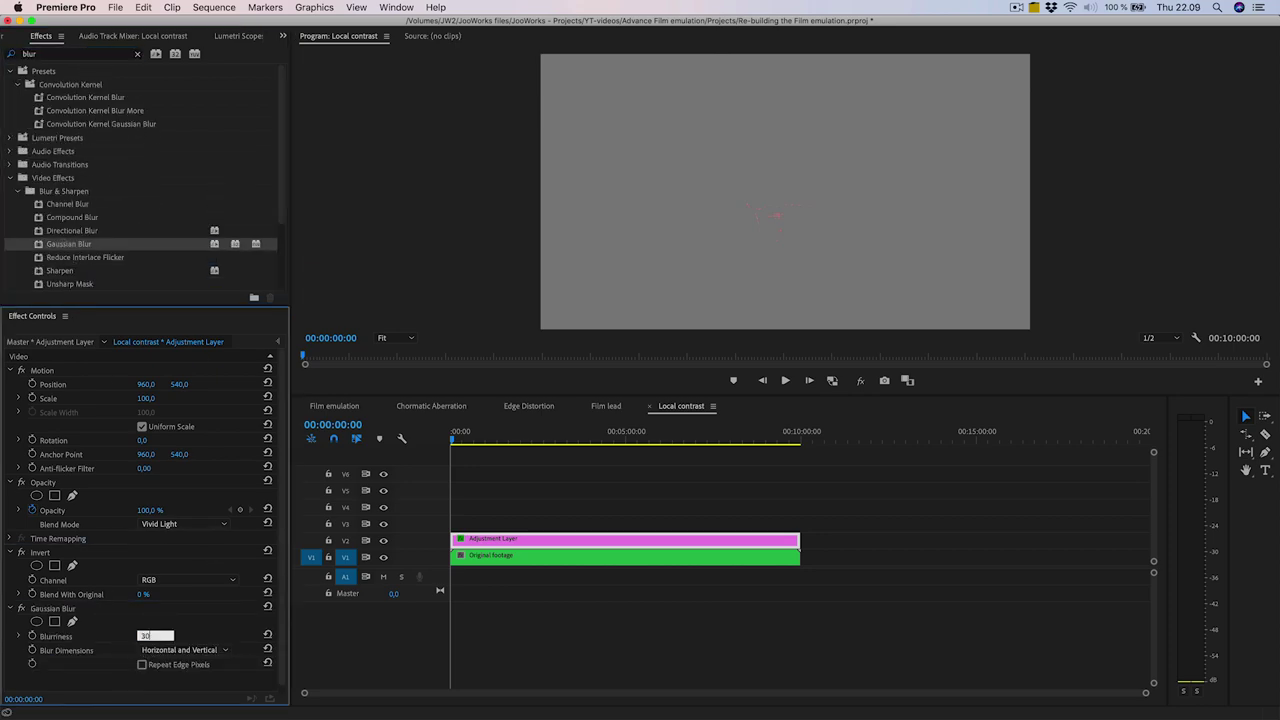
type("30")
key("Return")
left_click(142, 665)
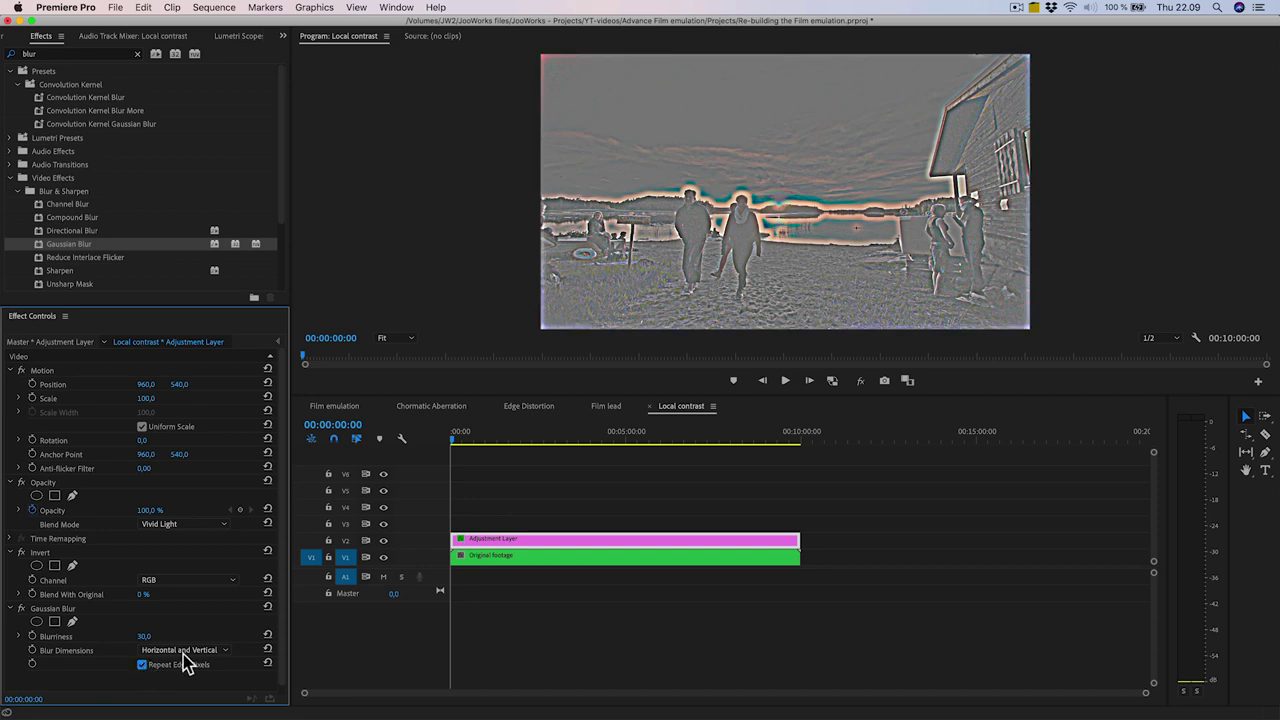
- Add the Black & White effect to the Original footage clip on V1
left_click(563, 557)
double_click(65, 55)
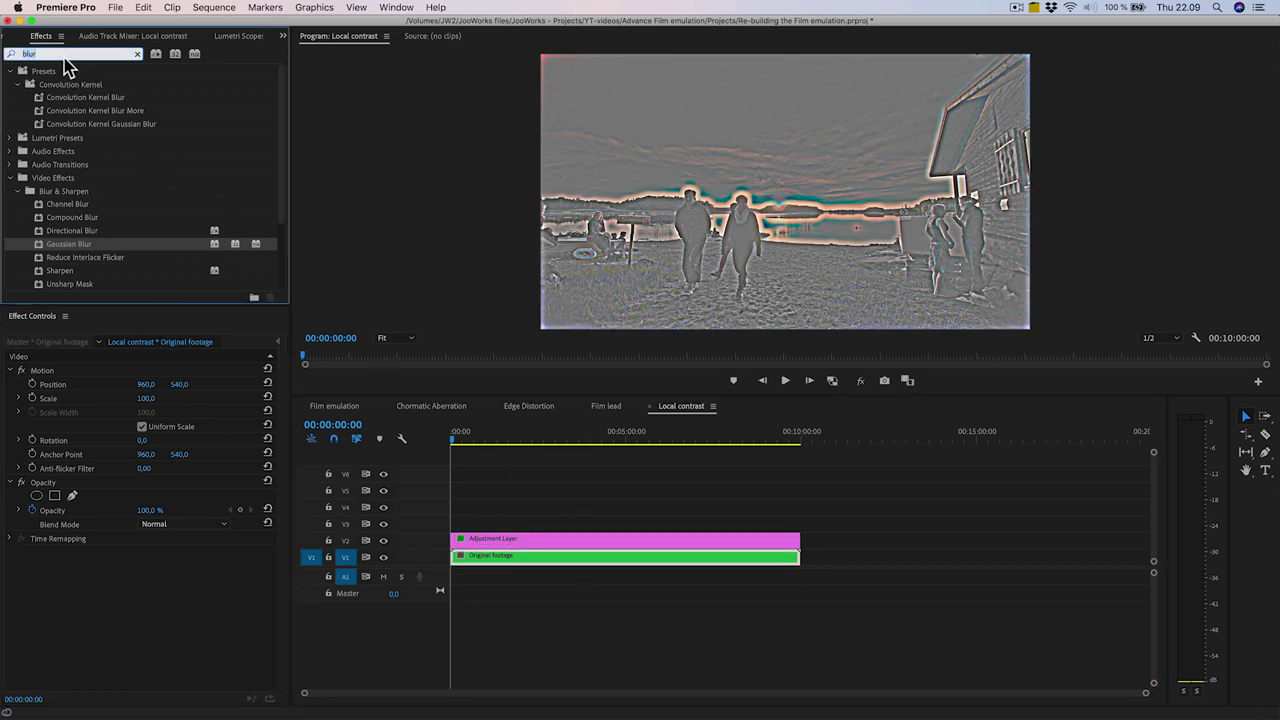
type("black & w")
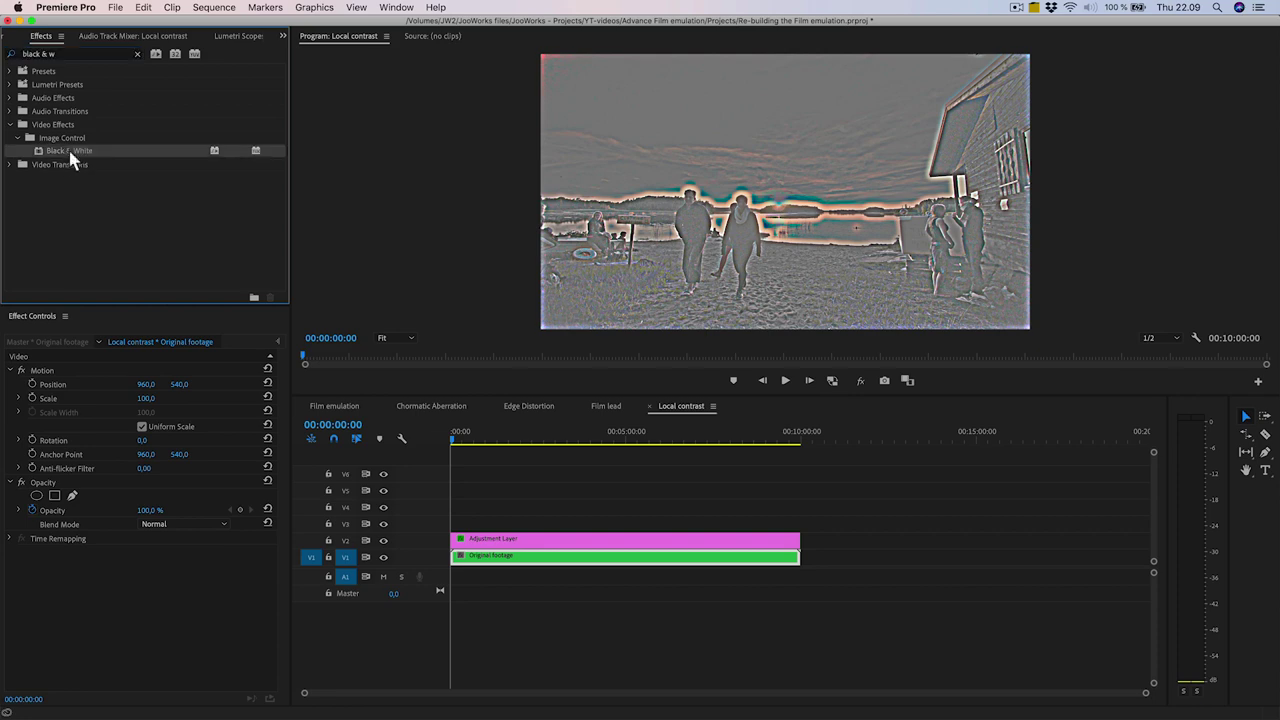
left_click_drag(70, 153, 491, 563)
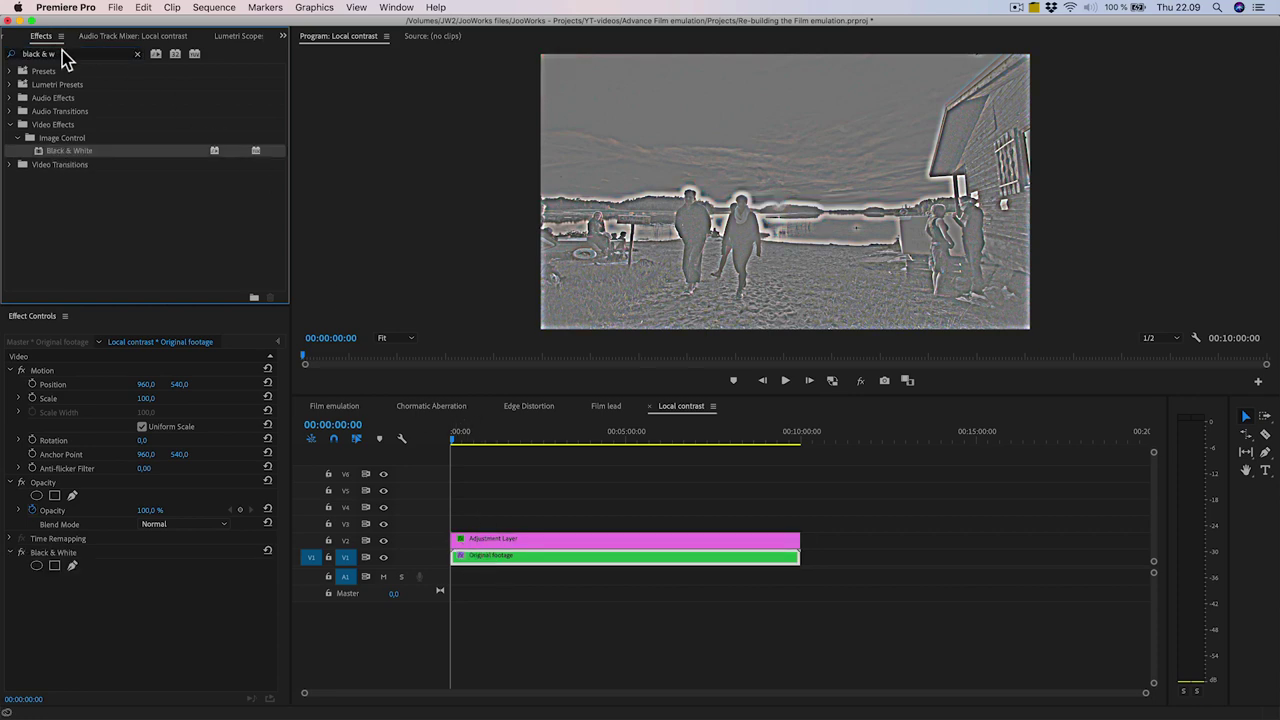
- Add RGB Curves to the Original footage clip, then lower the Master curve's white end while holding its midtones and shadows near the diagonal
double_click(65, 55)
type("rgb")
left_click_drag(62, 190, 475, 562)
scroll(178, 519, "down", 5)
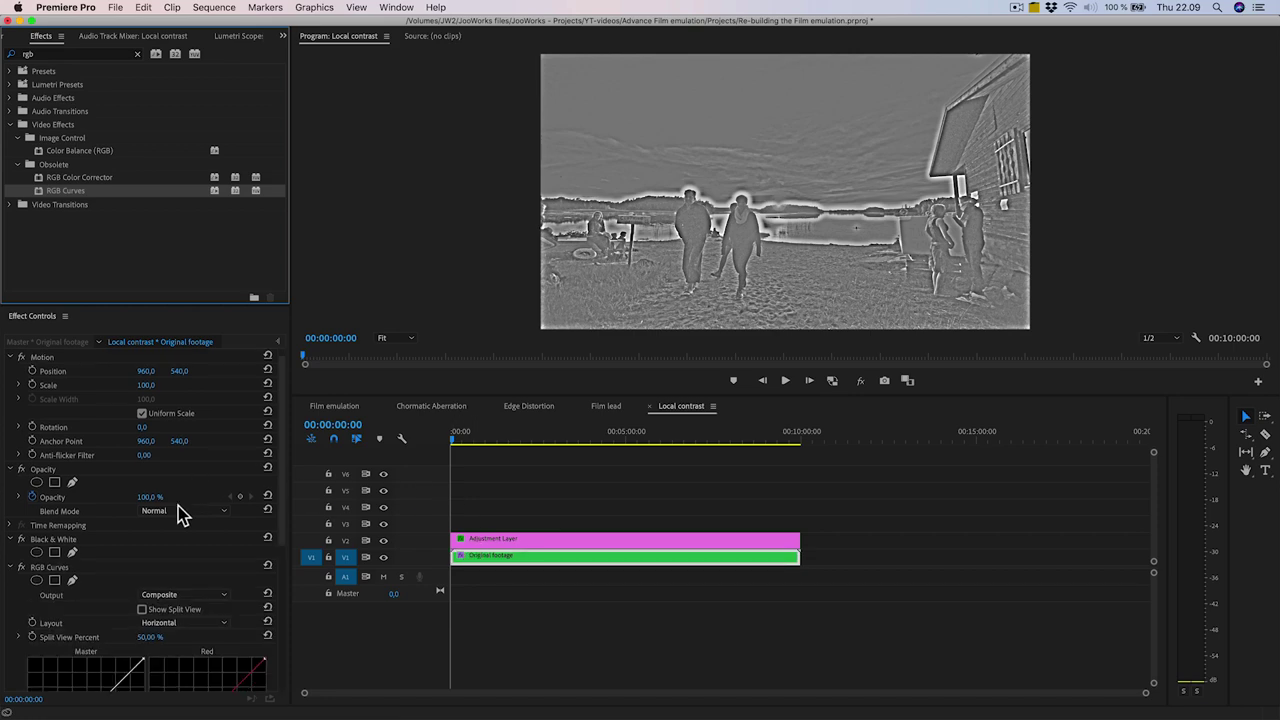
left_click_drag(143, 524, 143, 573)
left_click_drag(52, 610, 59, 610)
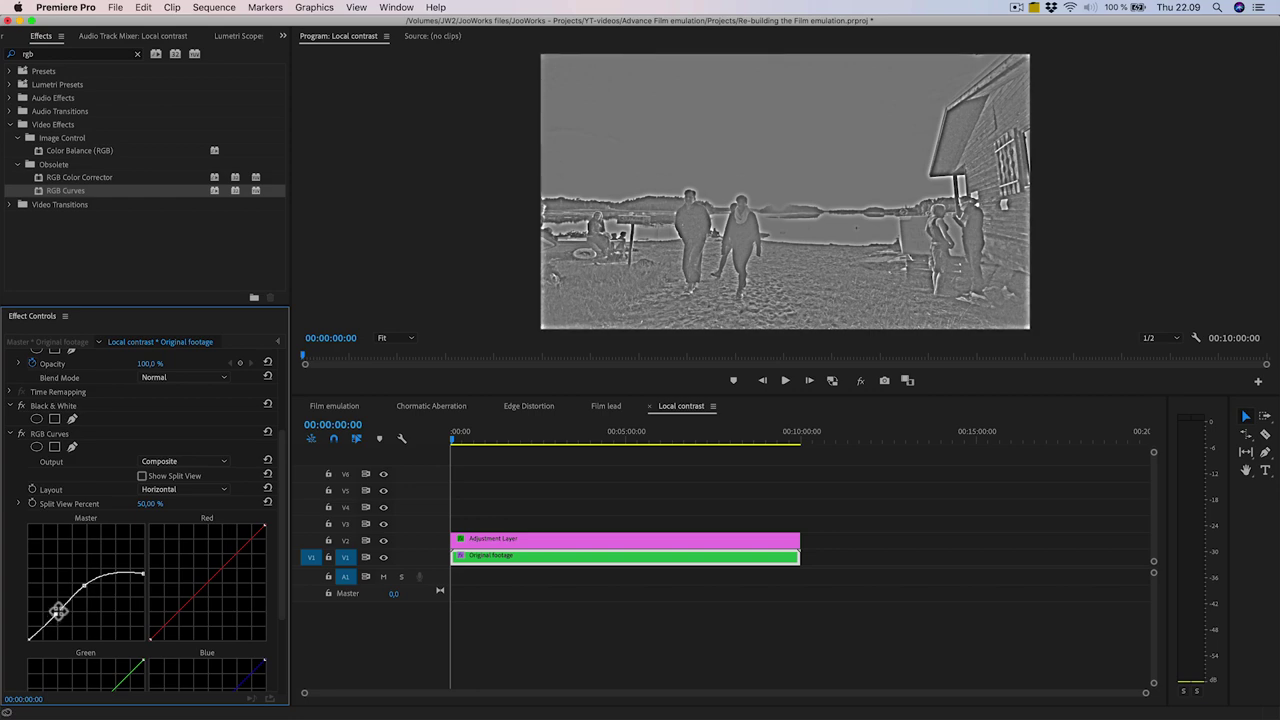
- In the Film emulation sequence, set the Local contrast layer's blend mode to Soft Light
left_click(335, 406)
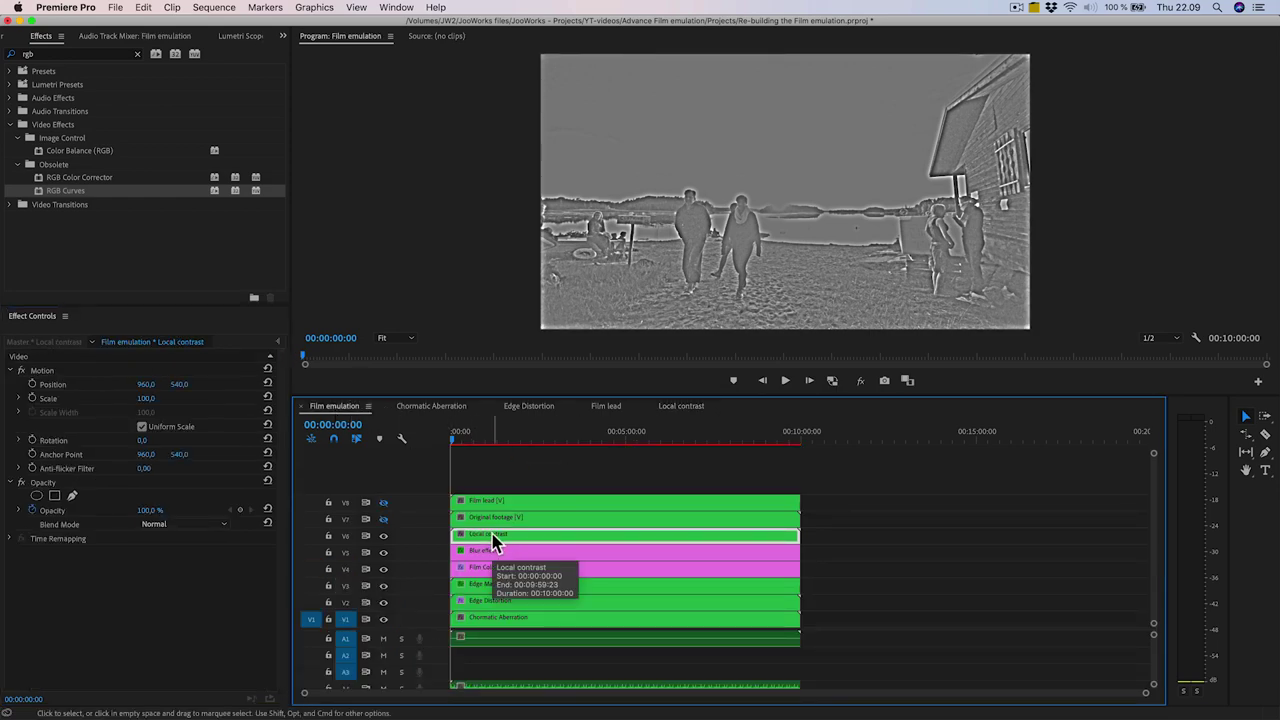
left_click(184, 524)
left_click(180, 308)
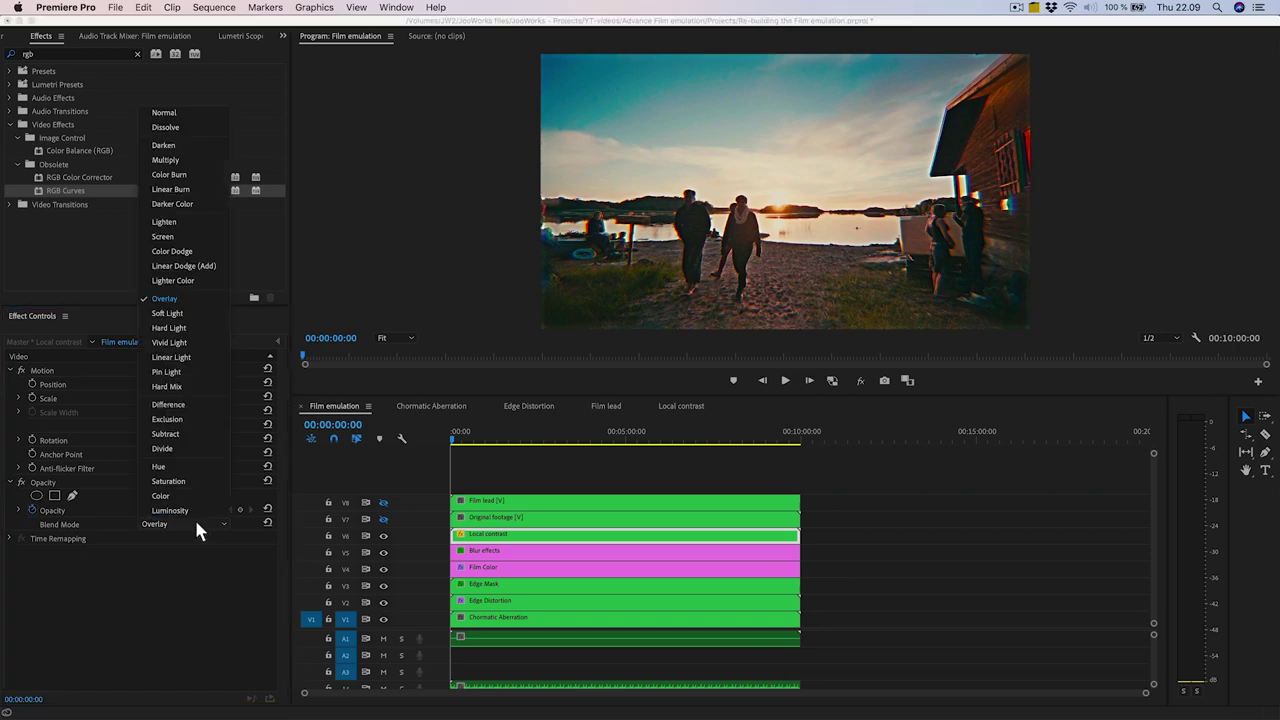
left_click(167, 313)
- Draw a rectangular opacity mask just inside the frame edges on the Local contrast layer and set its feather to 48
left_click(72, 495)
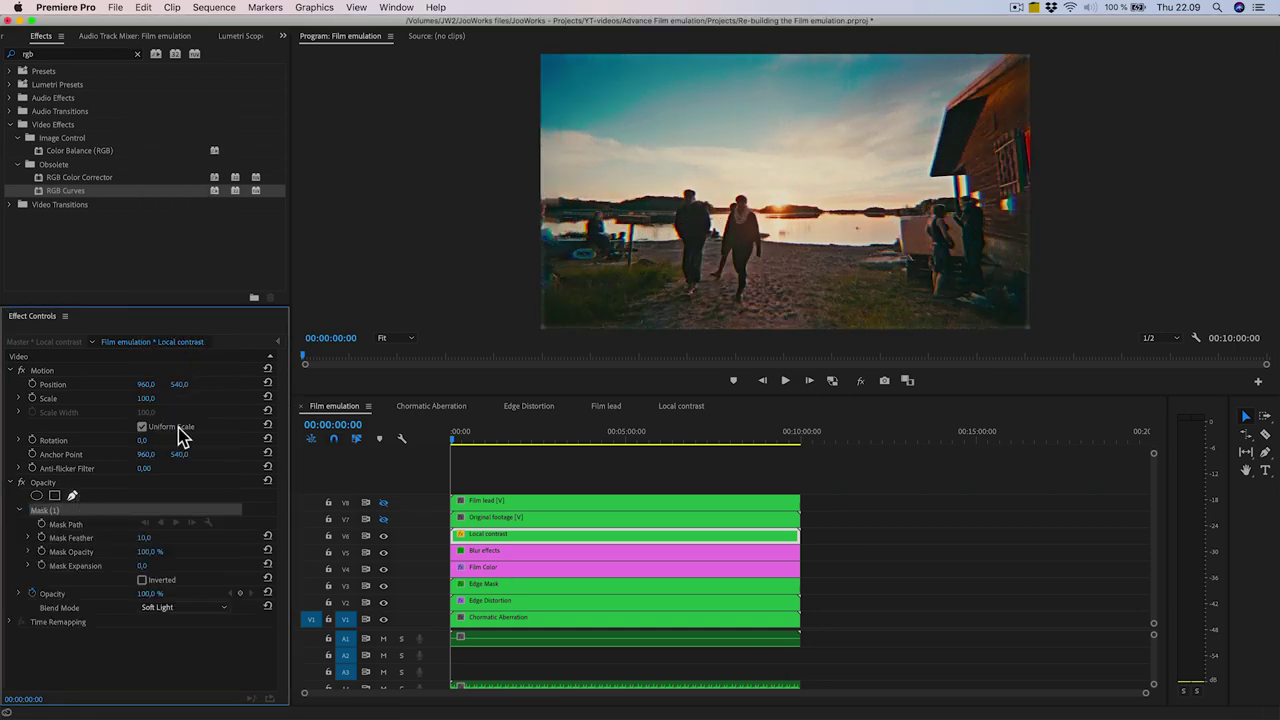
left_click(546, 61)
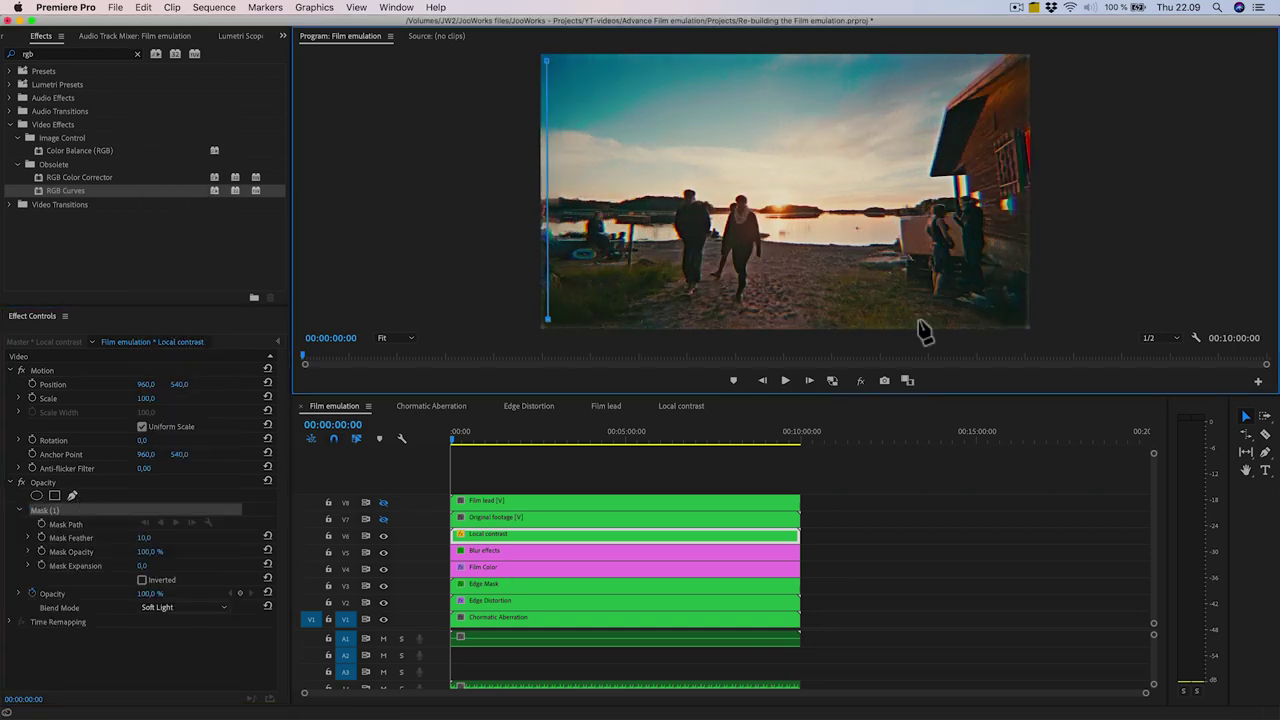
left_click(1020, 319)
left_click(1019, 63)
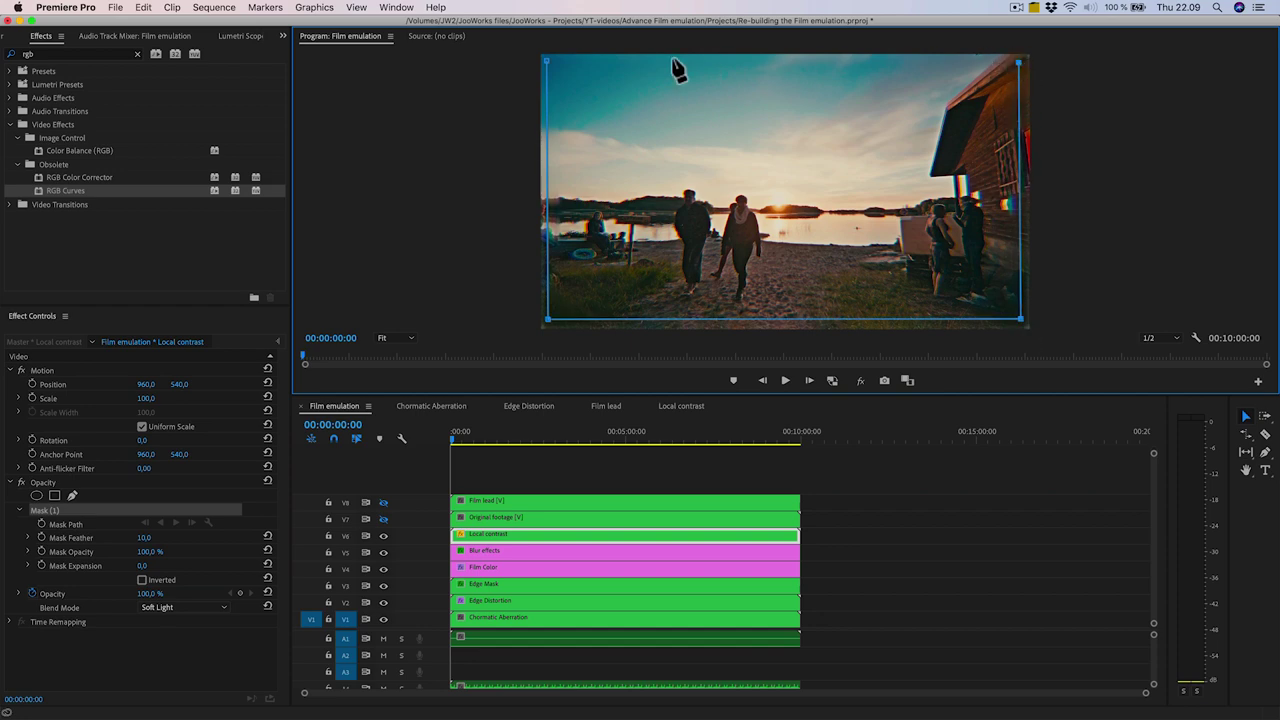
left_click(547, 62)
left_click_drag(145, 537, 183, 537)
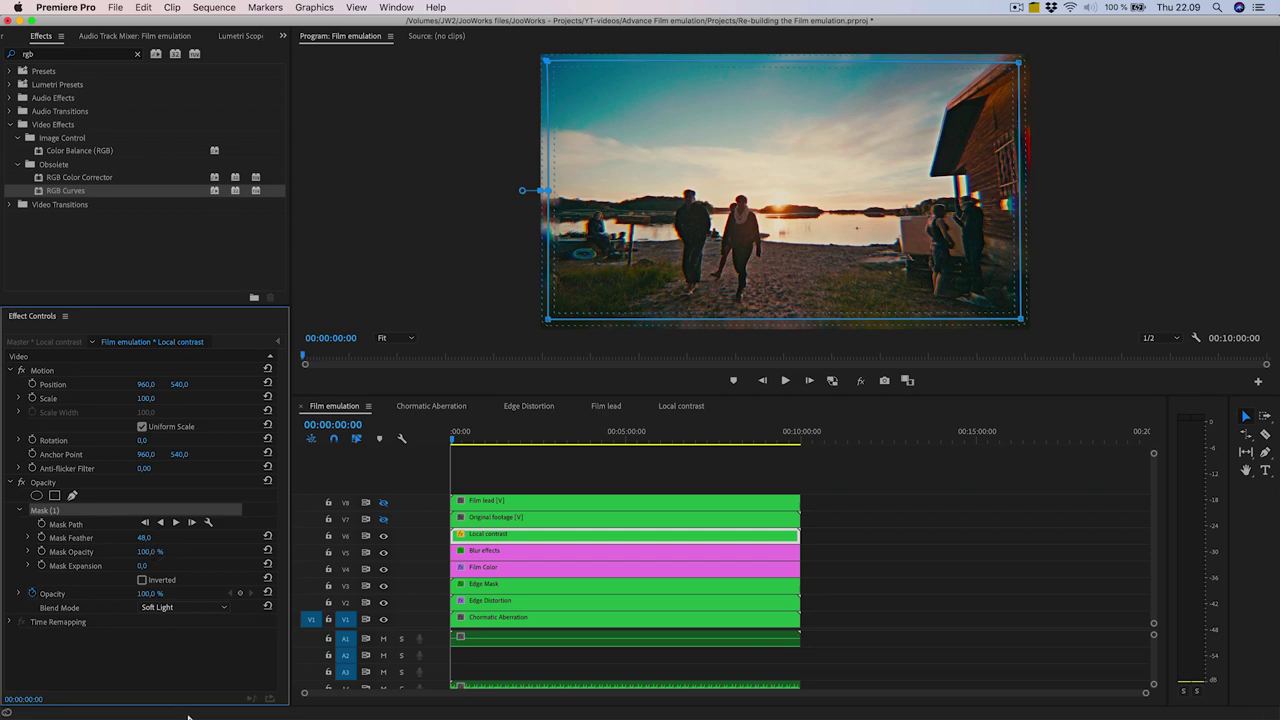
left_click(183, 661)
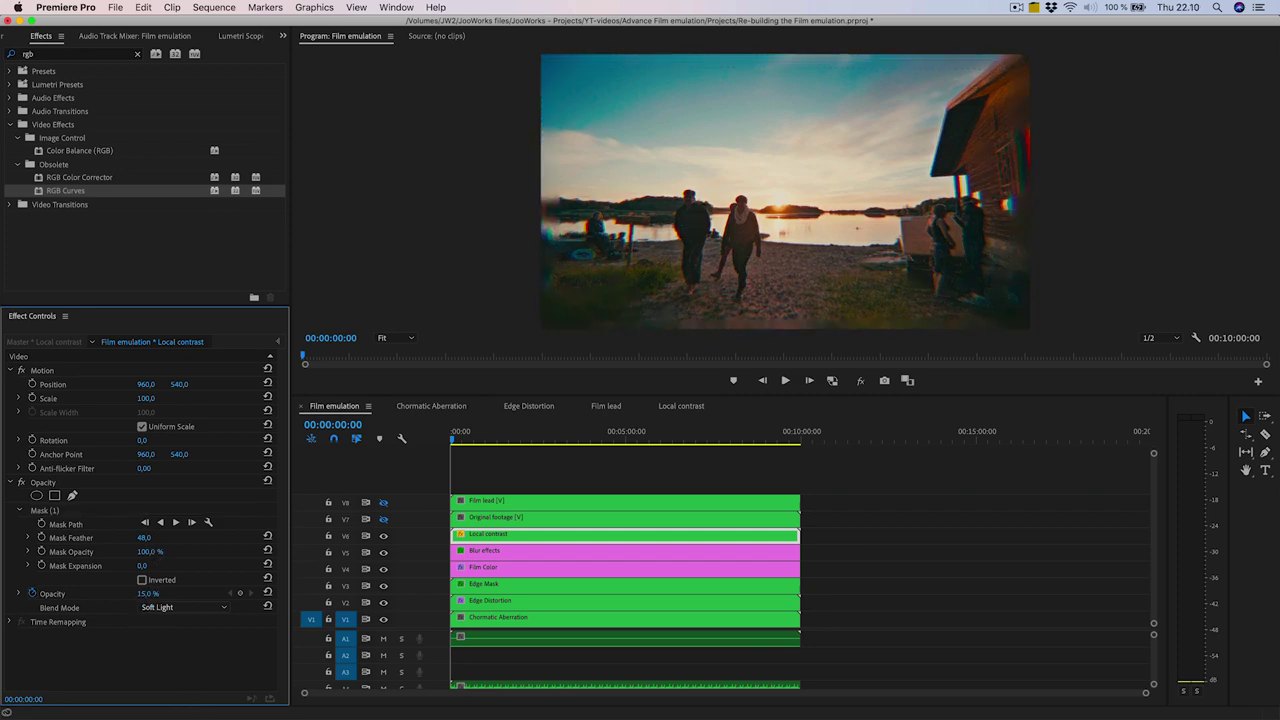
- Test the Local contrast layer's opacity, ending at 100%, and compare the image with the layer off and on at 200% zoom
left_click_drag(145, 593, 245, 593)
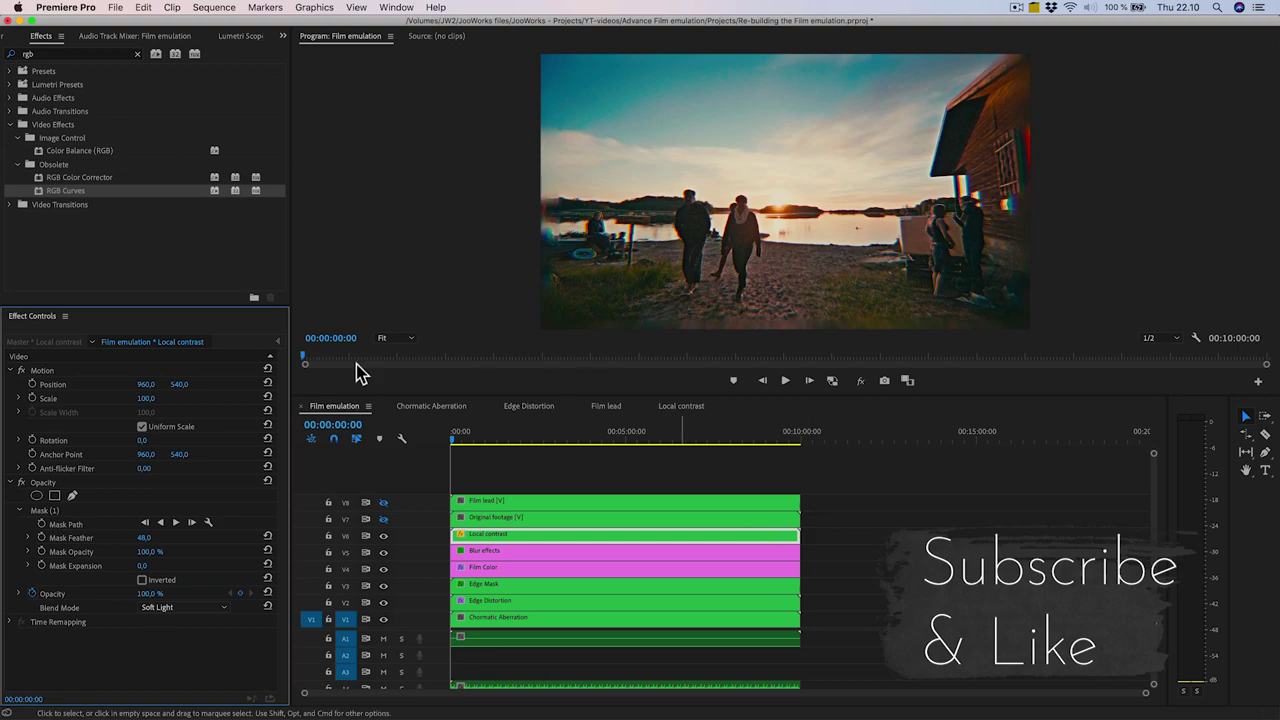
left_click(396, 340)
left_click(411, 460)
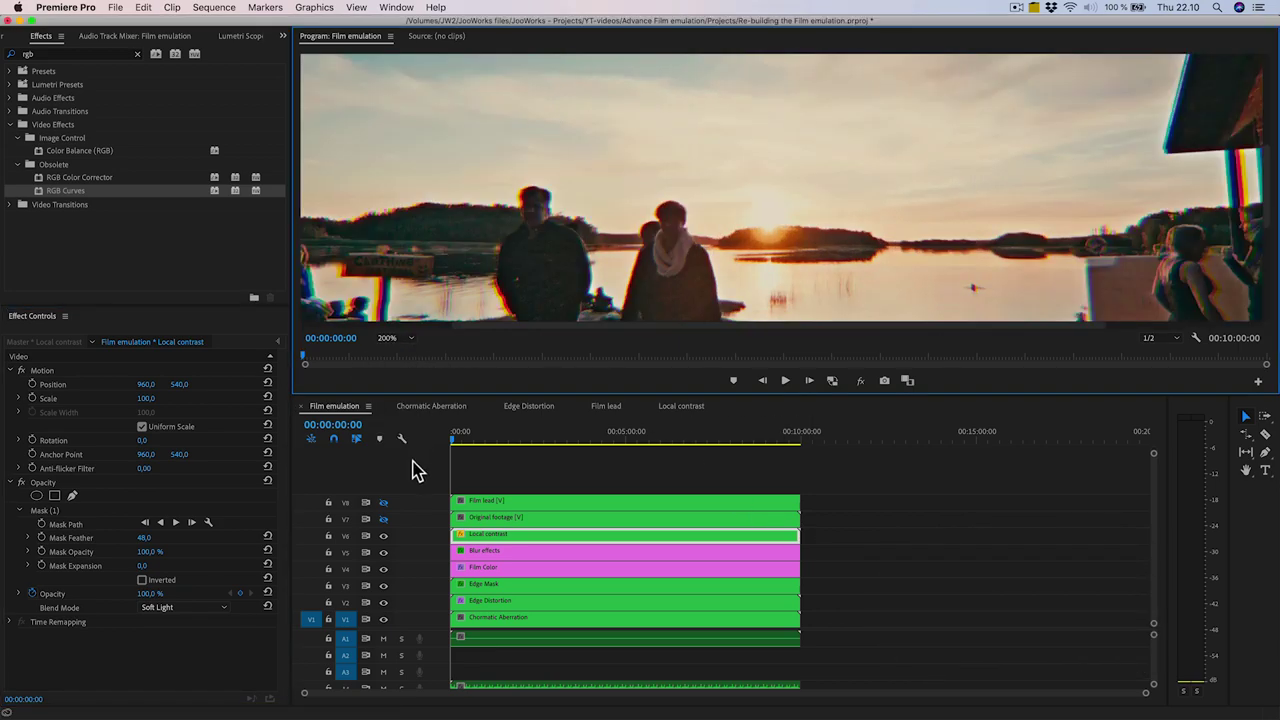
key("h")
left_click_drag(732, 253, 940, 105)
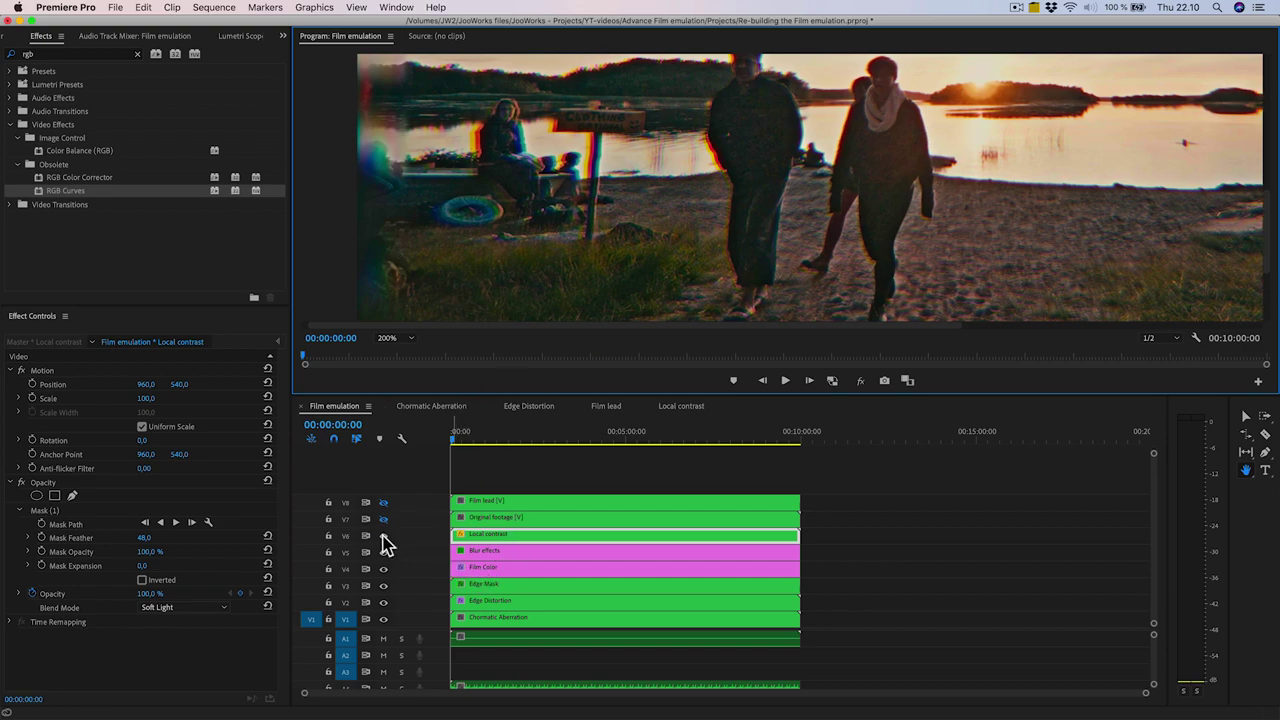
left_click(383, 537)
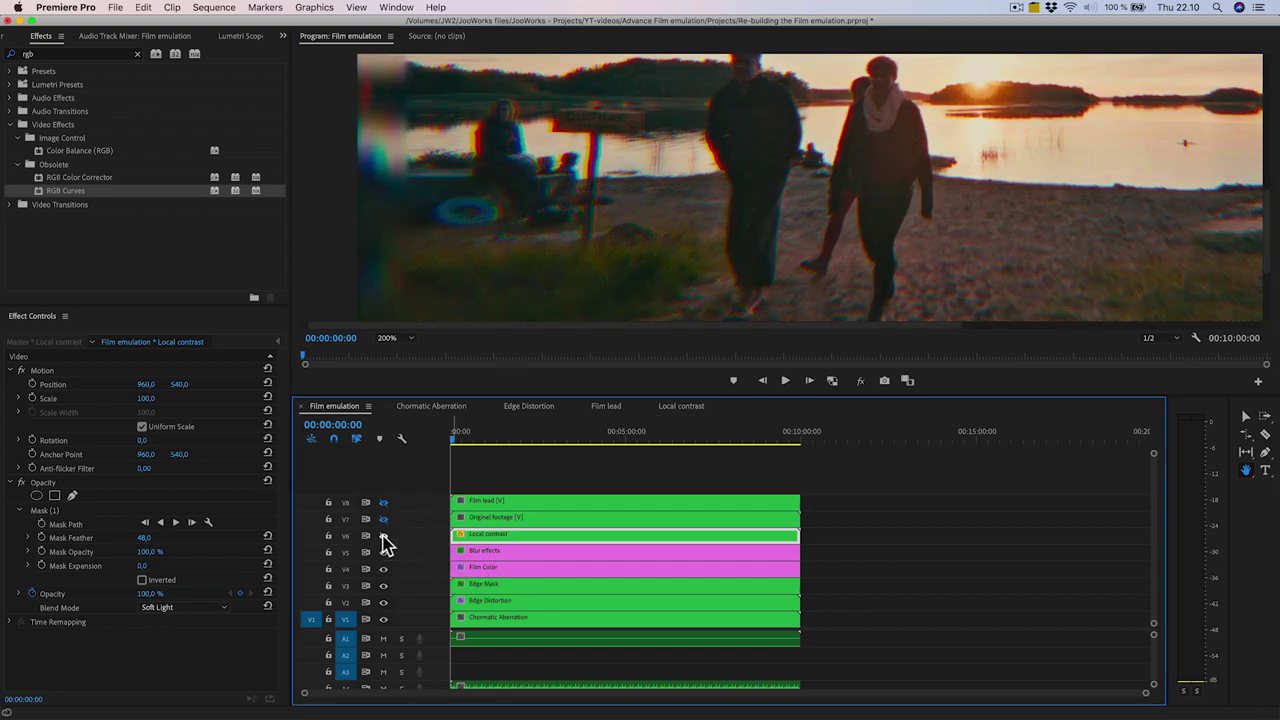
left_click(383, 537)
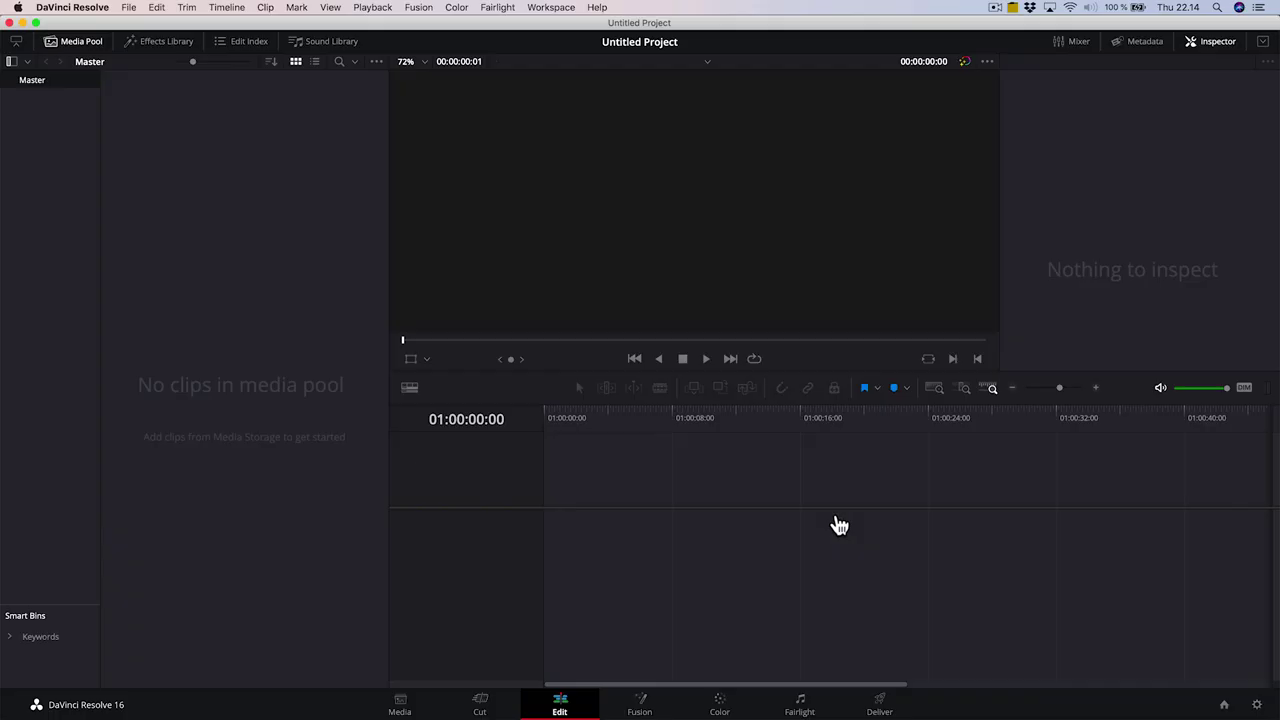
- In DaVinci Resolve, create an empty timeline named "Grain and Film damage" with custom settings of 1920 x 1080 and 60 fps
right_click(204, 283)
mouse_move(260, 284)
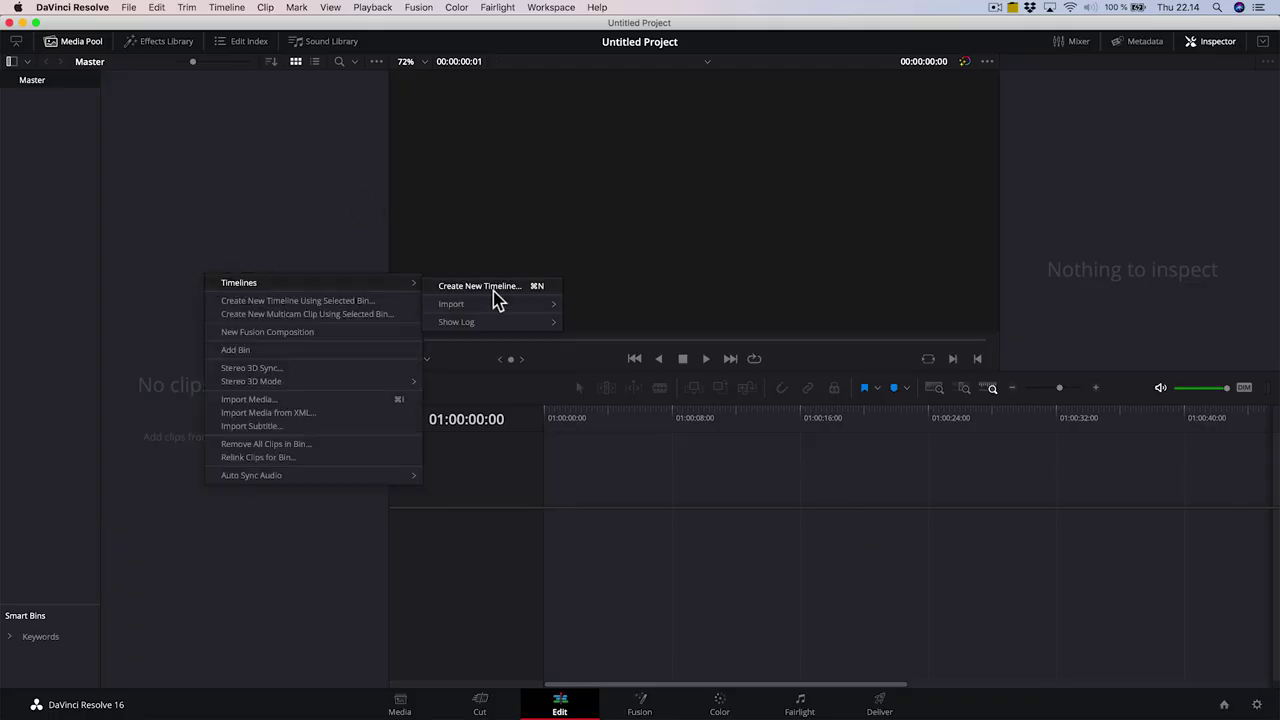
left_click(493, 290)
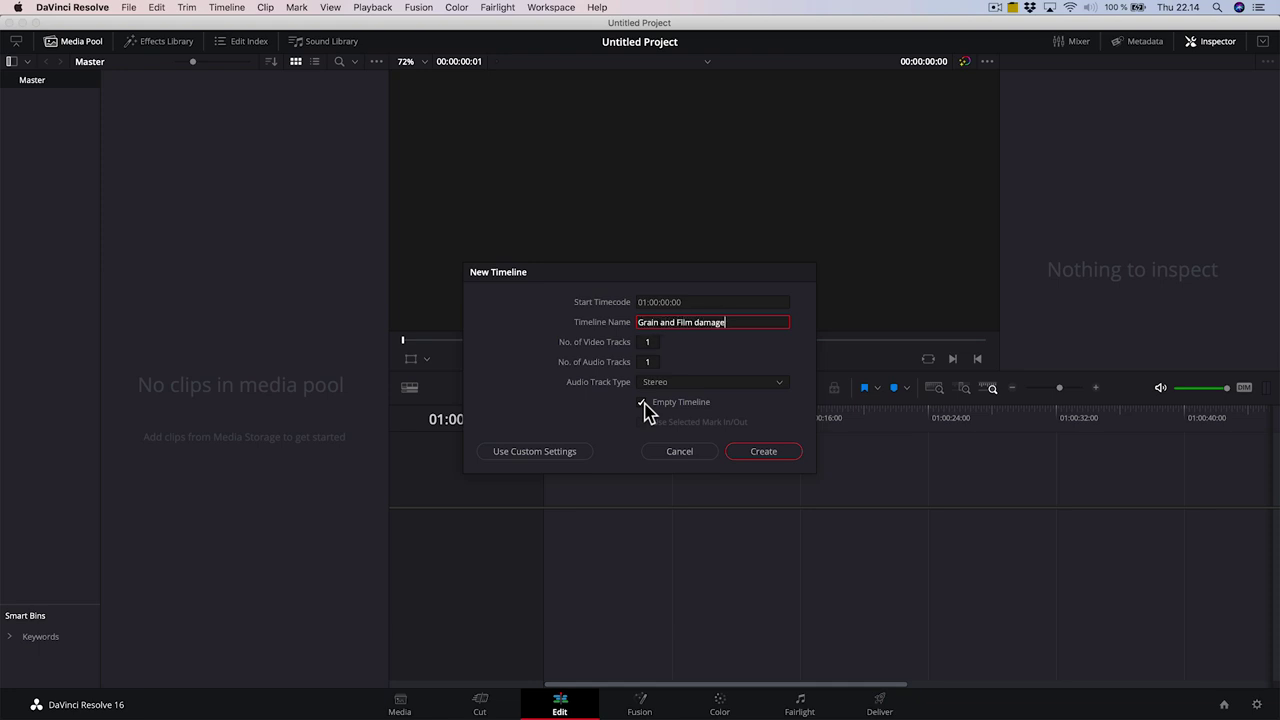
left_click(584, 451)
left_click(608, 308)
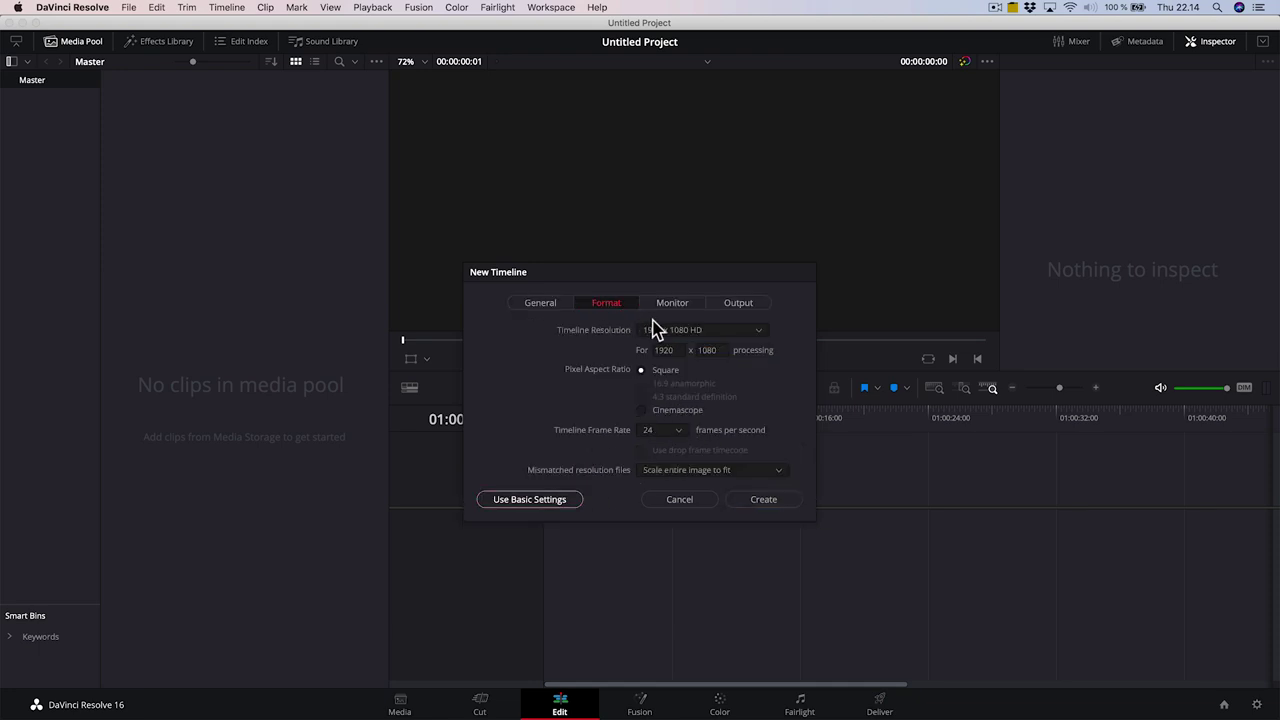
left_click(662, 430)
scroll(668, 520, "down", 3)
left_click(654, 492)
left_click(764, 499)
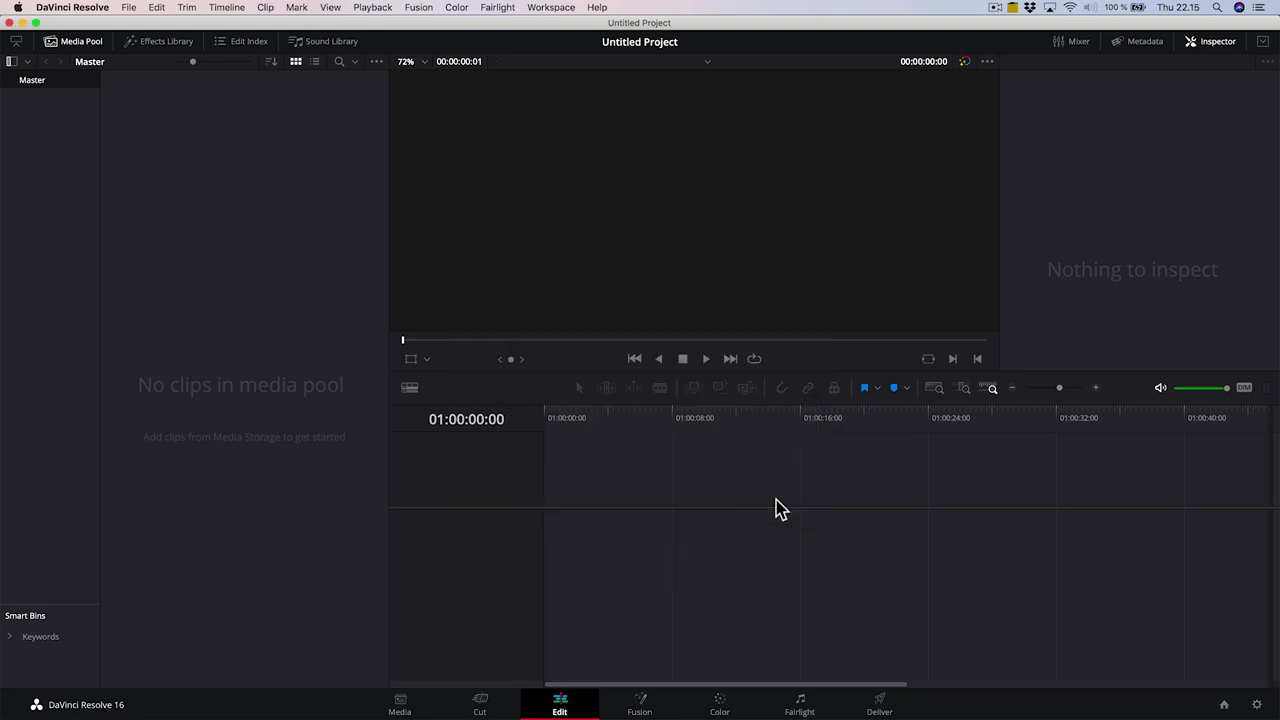
- Add a Solid Color generator to Video 1 and cut it down to one second
left_click(150, 42)
left_click(376, 379)
type("color")
left_click_drag(153, 606, 540, 540)
key("shift+Right")
key("super+b")
left_click(614, 524)
key("BackSpace")
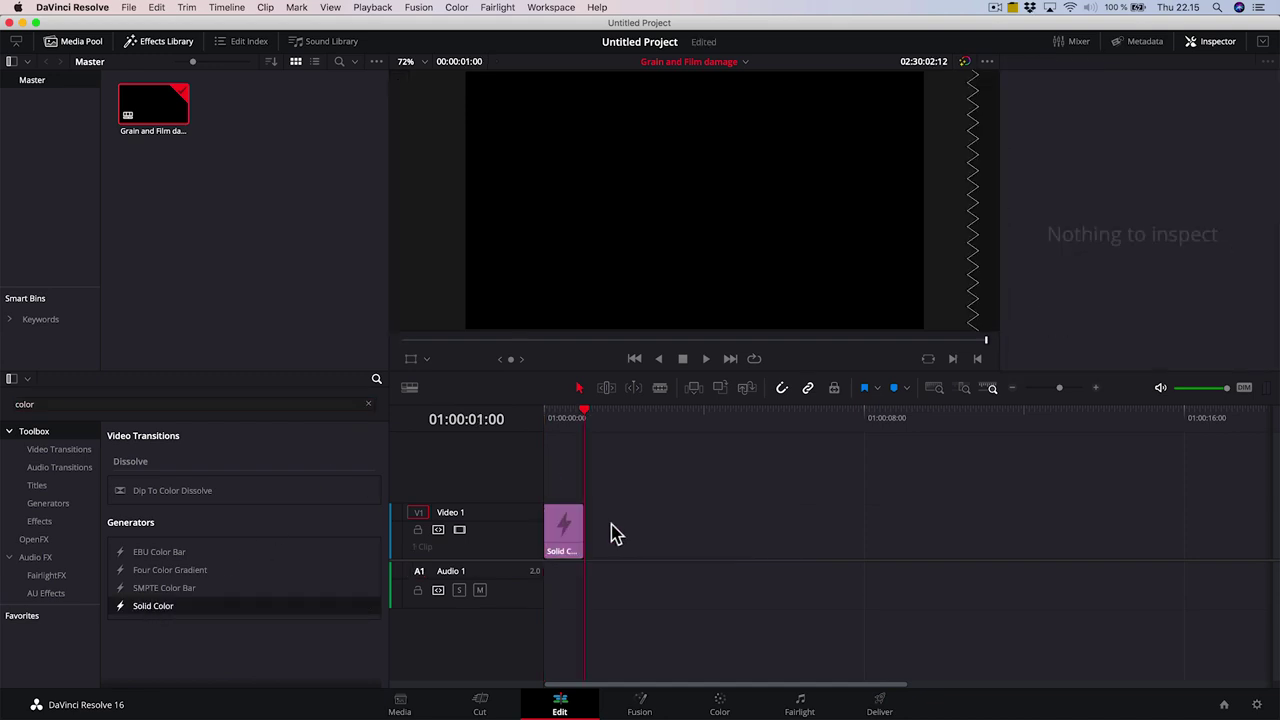
- Set the Solid Color clip to mid-gray with red, green and blue at 128
left_click(566, 537)
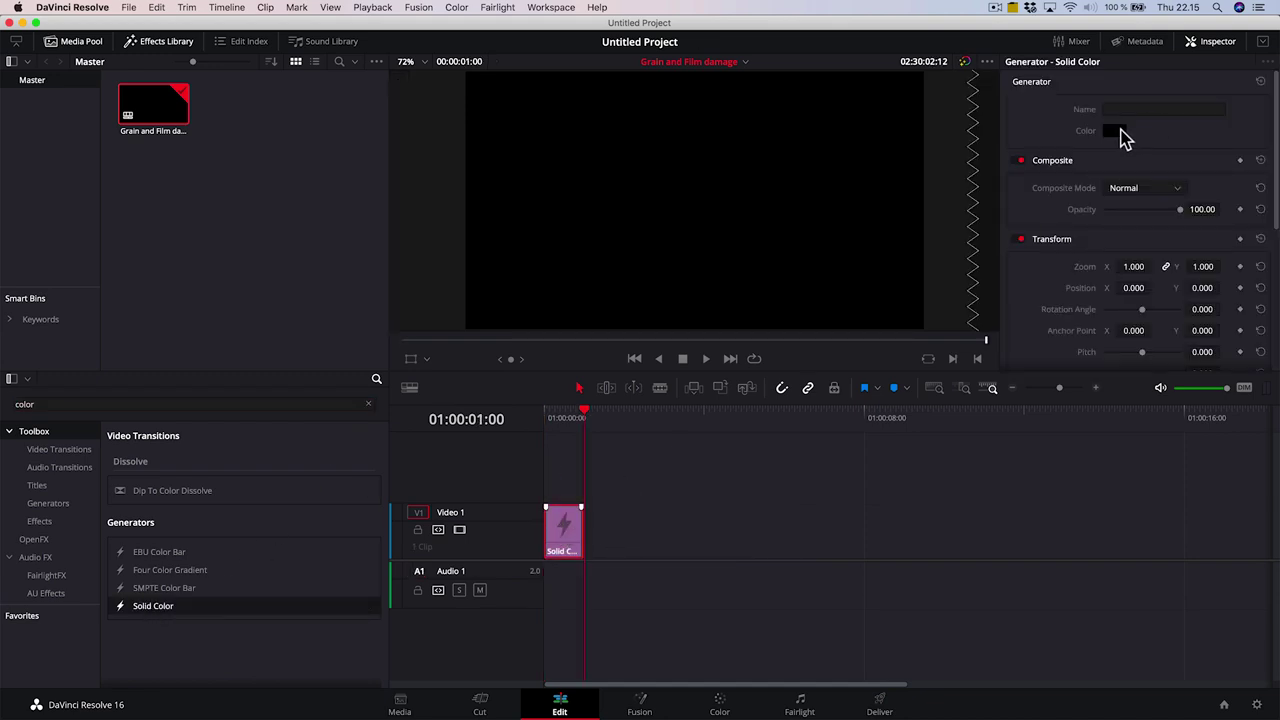
left_click(1113, 131)
left_click(313, 447)
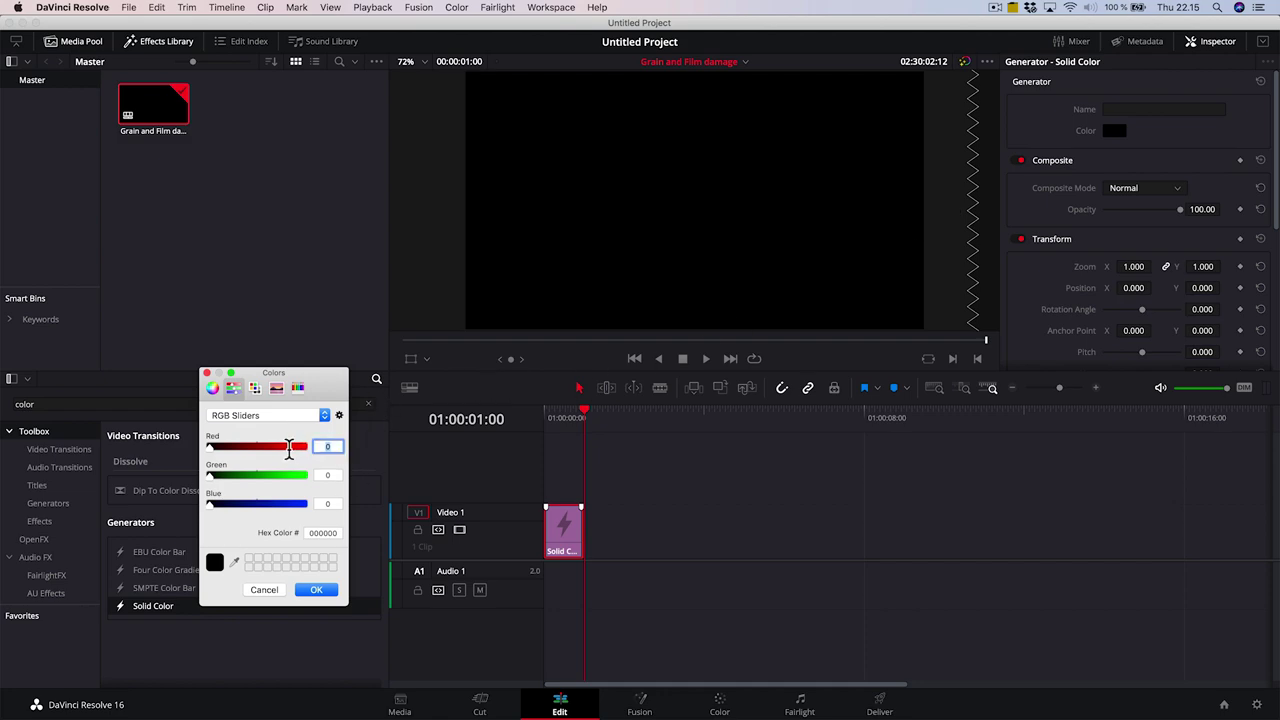
key("Tab")
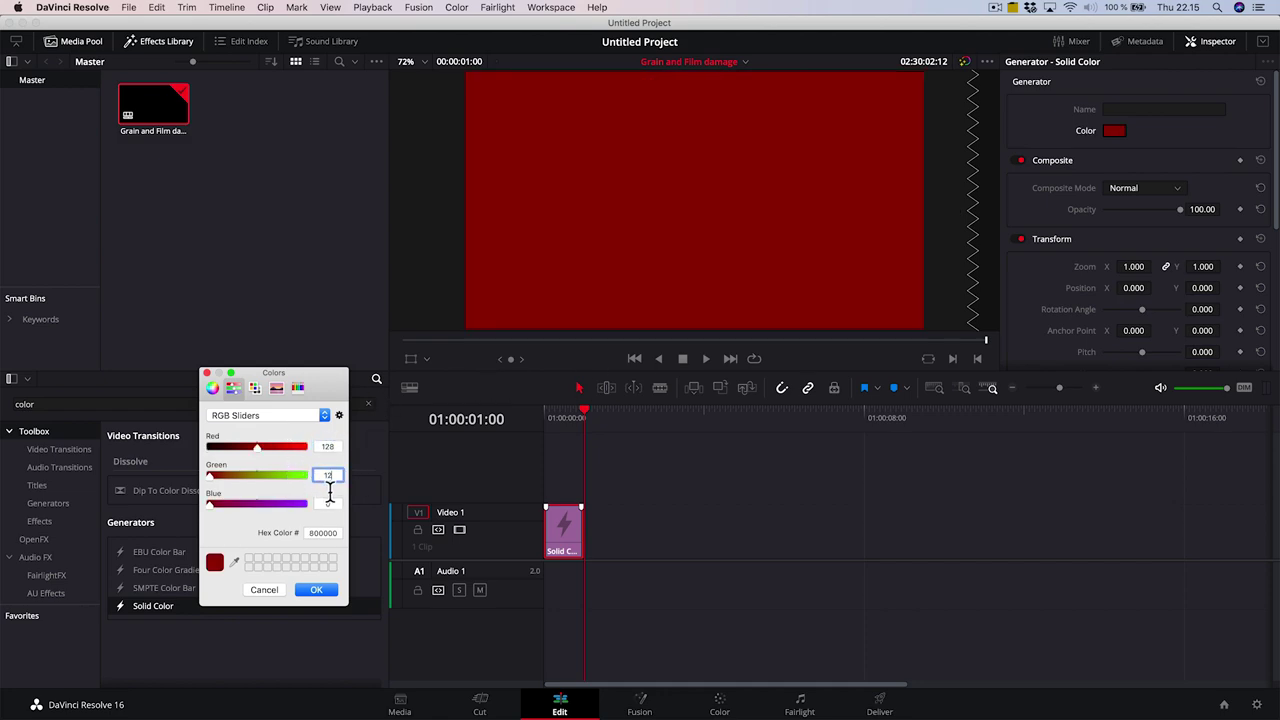
type("128")
key("Tab")
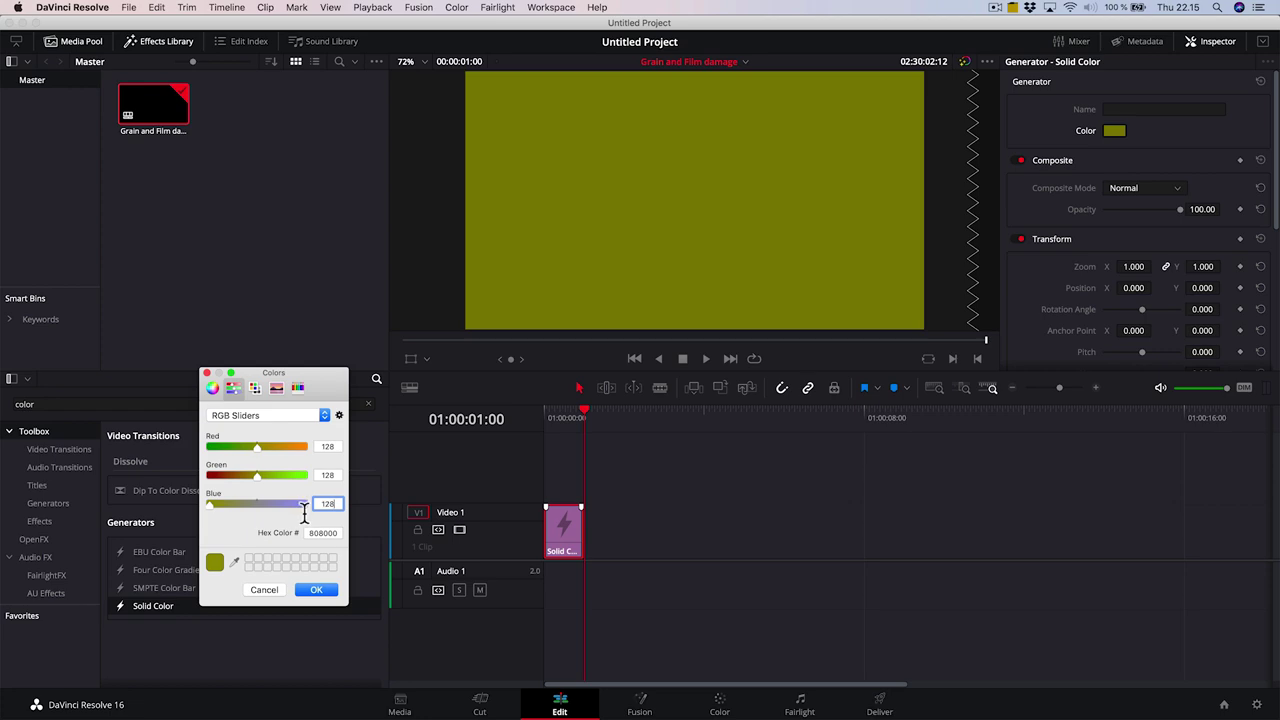
left_click(316, 590)
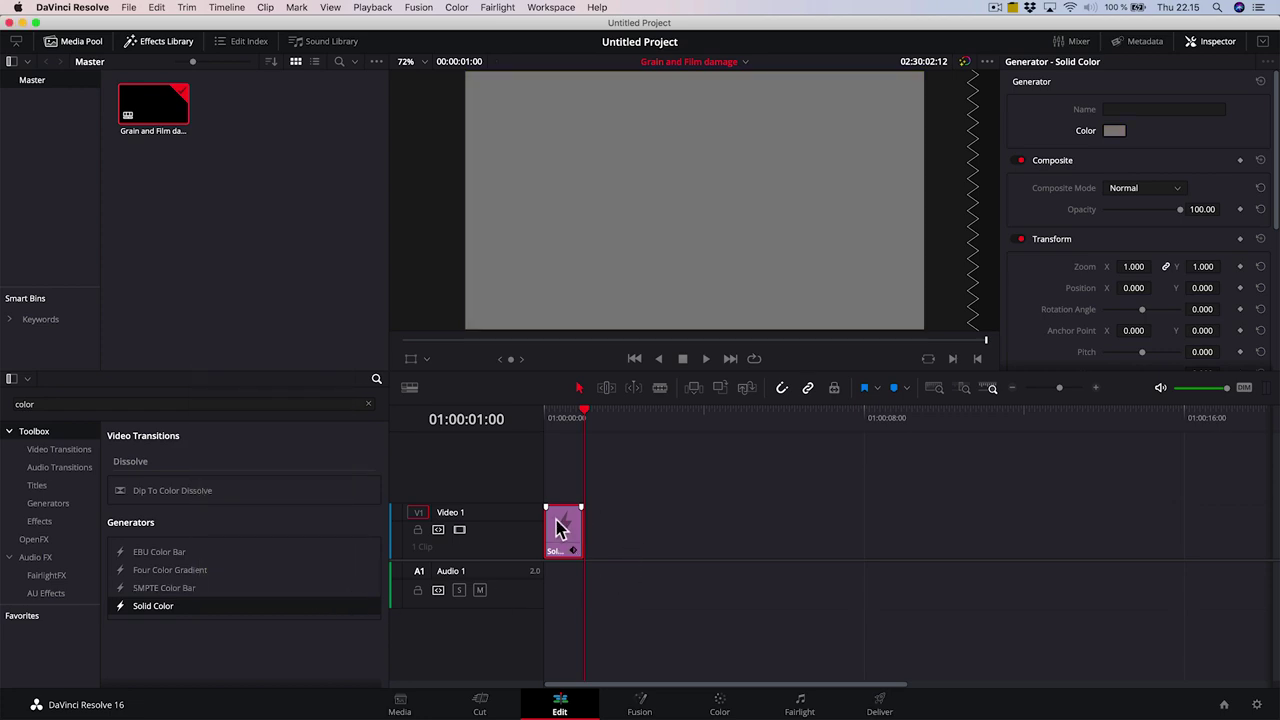
- Convert the gray clip into a compound clip named "Gray block"
right_click(562, 528)
left_click(600, 531)
type("Gray block")
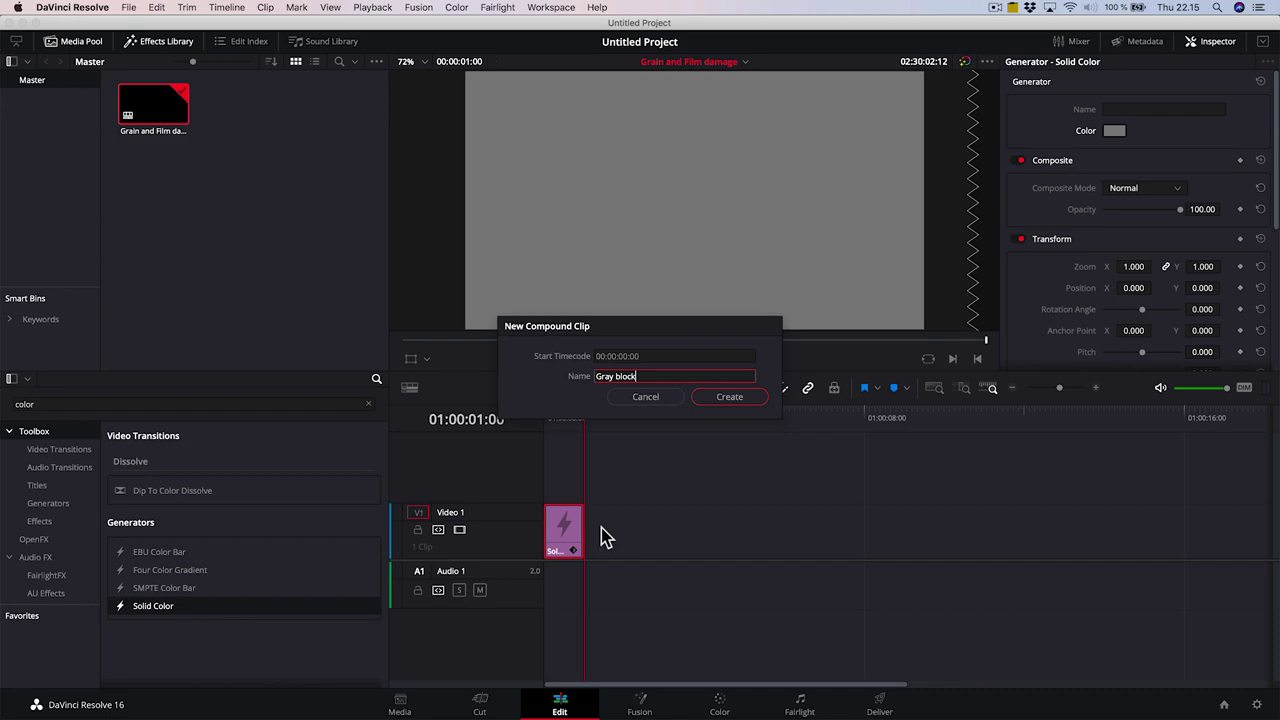
key("Return")
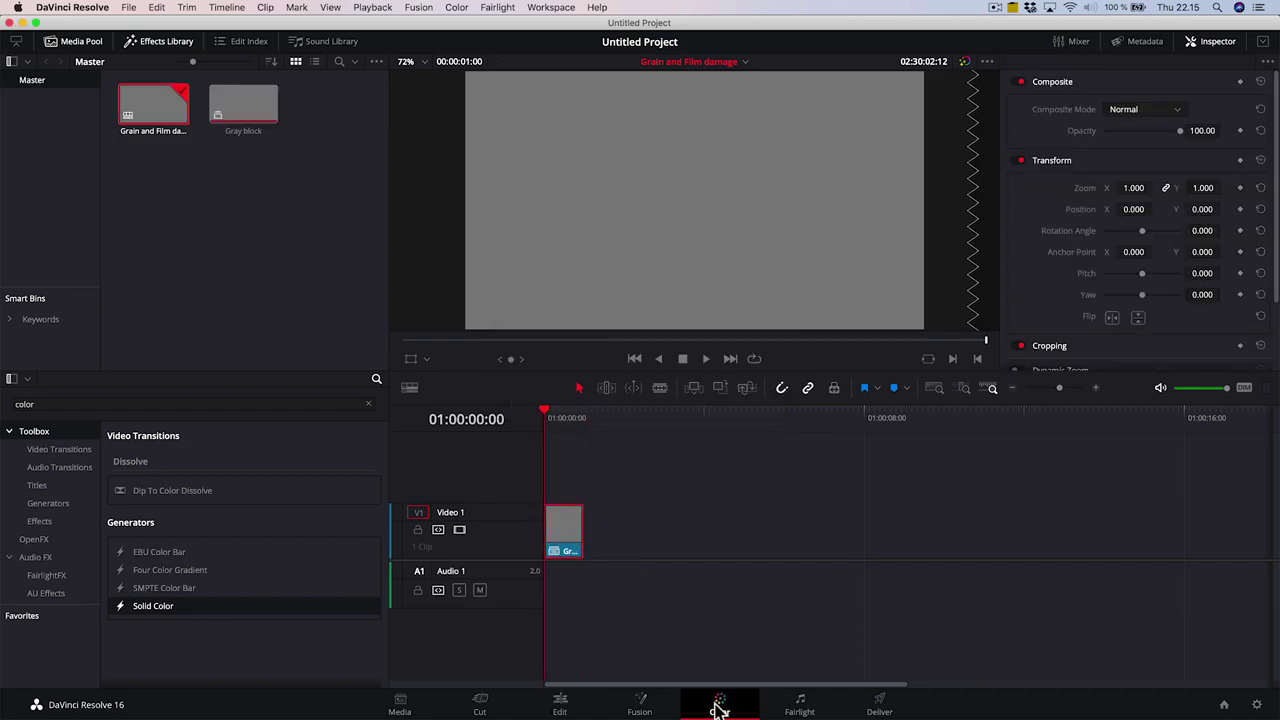
- Find the Film Grain effect for color grading and apply it to node 01 of the Gray block clip
left_click(720, 705)
left_click(1243, 61)
type("grain")
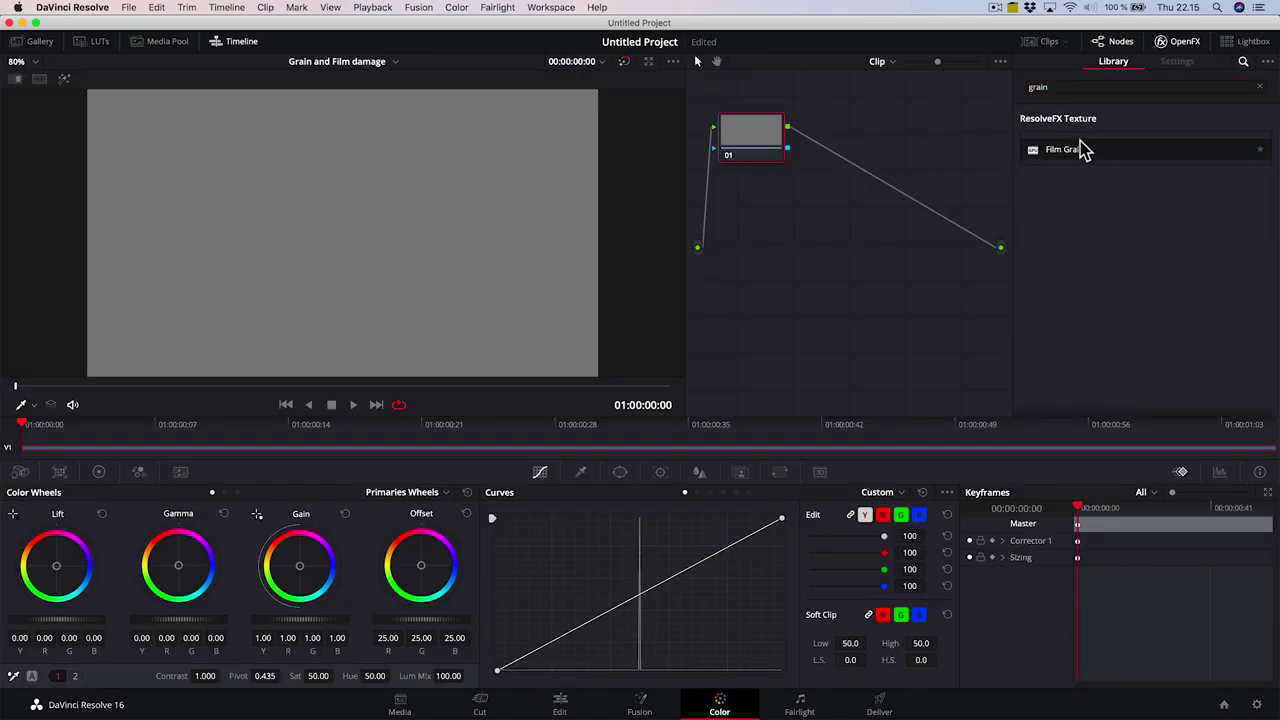
left_click_drag(1080, 149, 770, 147)
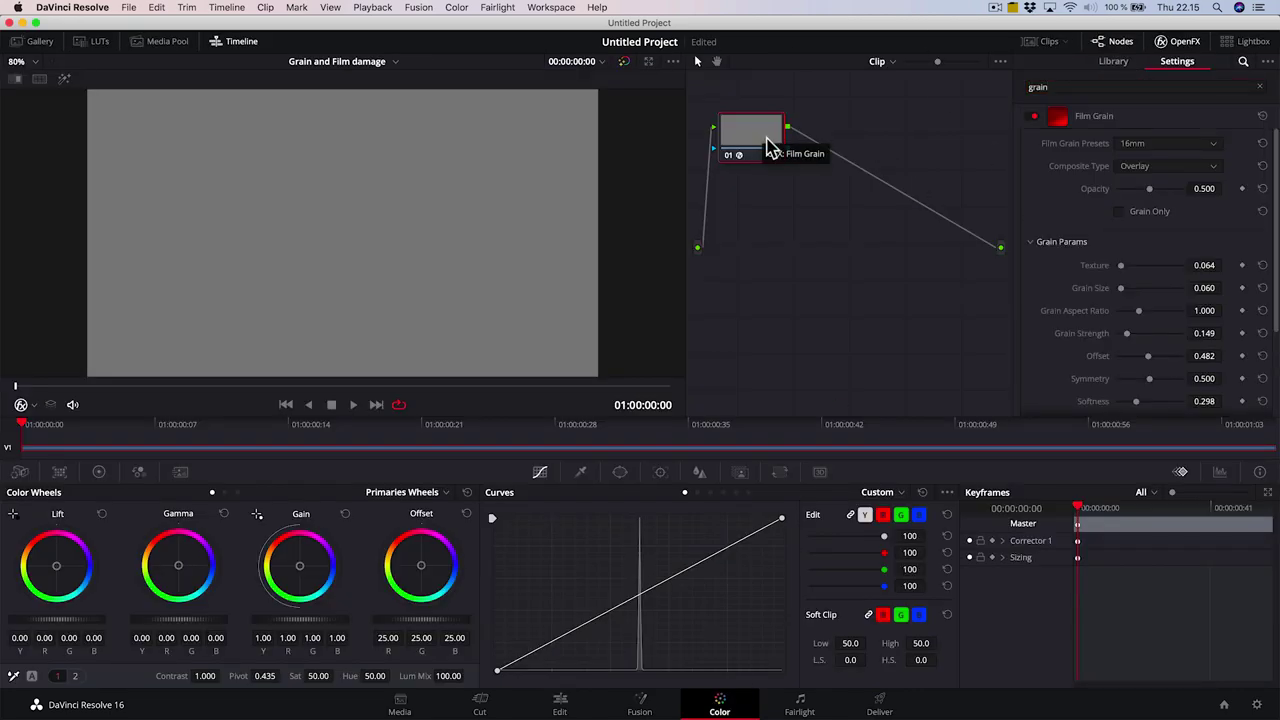
- Set the Film Grain texture and grain size to 0.5, grain strength to 1 and softness to 0
type("0.5")
left_click(1206, 288)
left_click(1205, 333)
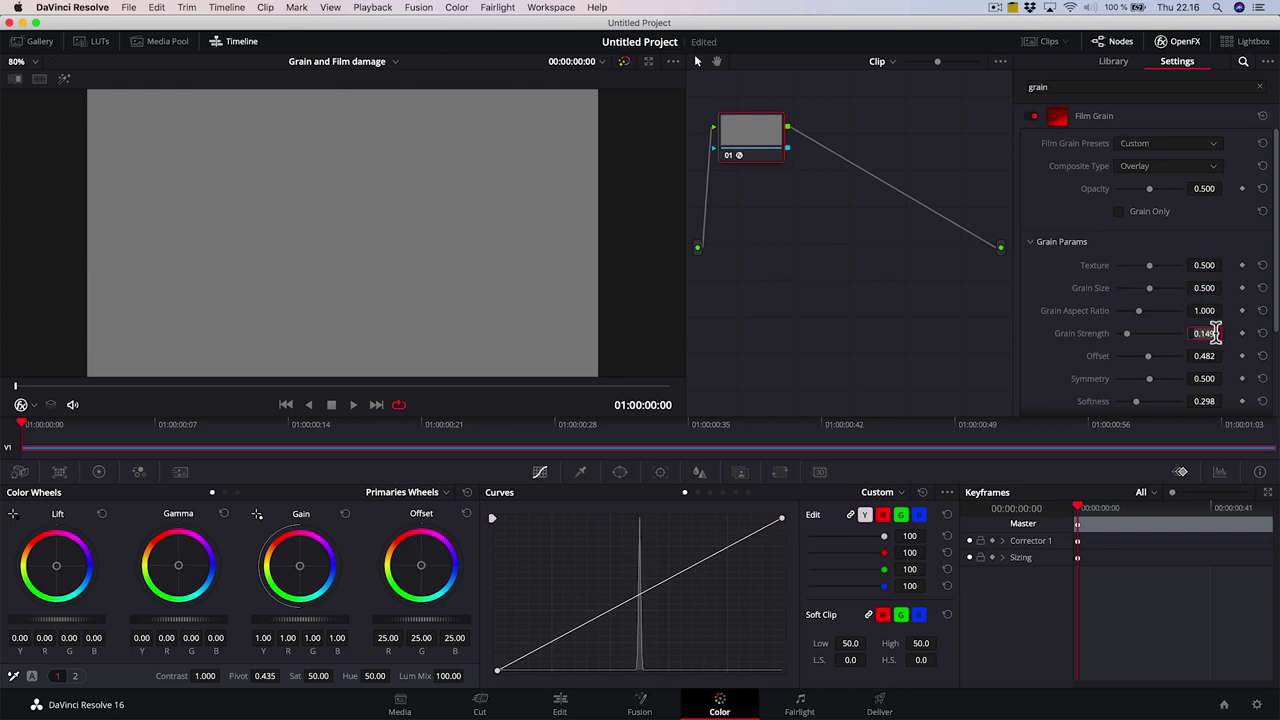
type("1")
left_click(1206, 400)
key("Return")
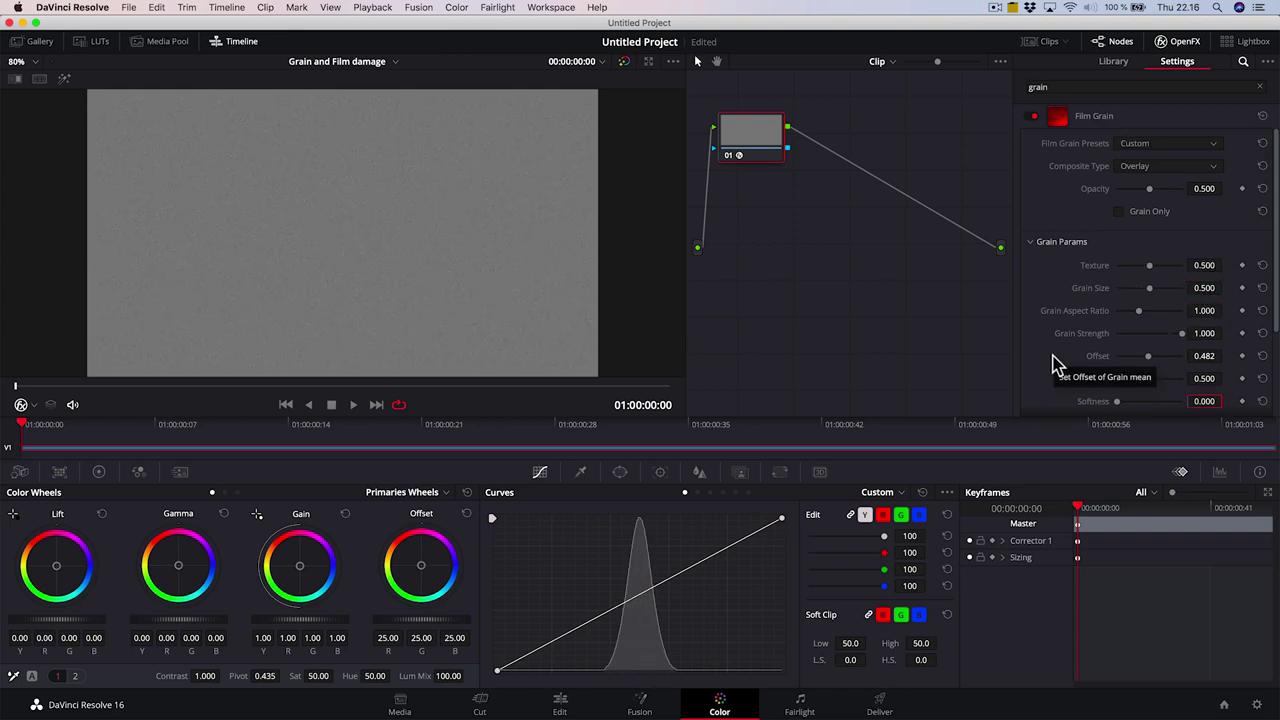
- Set up a render named "1 sec of GRAIN" with the Desktop as its destination
left_click(879, 704)
left_click_drag(180, 154, 6, 155)
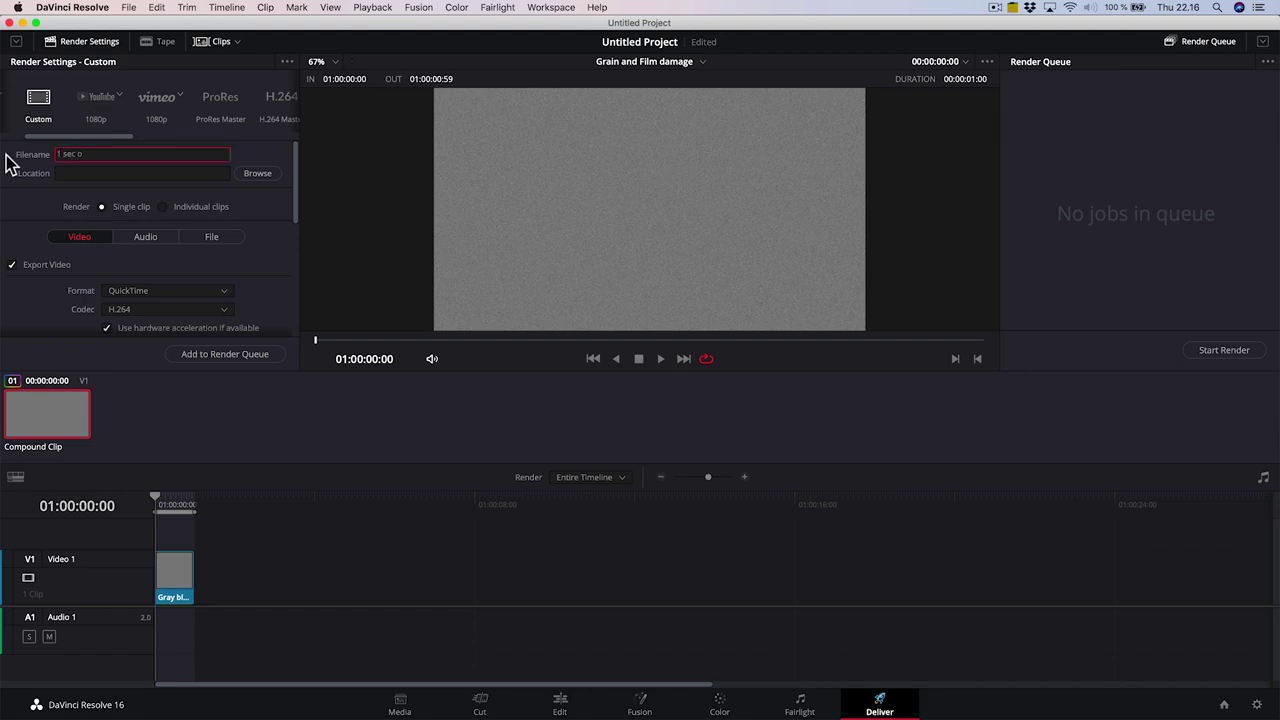
type("1 sec of GRAIN")
left_click(242, 174)
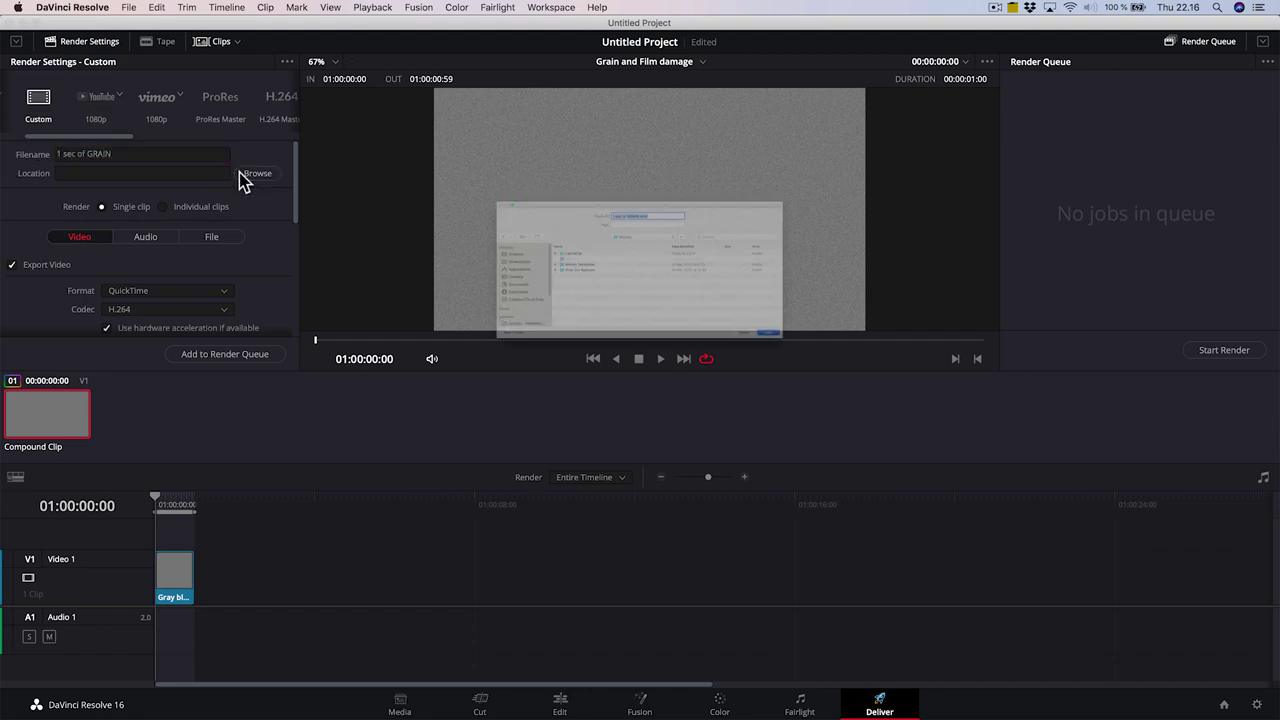
left_click(926, 410)
- Choose the DNxHR codec for the render and turn off audio export
left_click(140, 309)
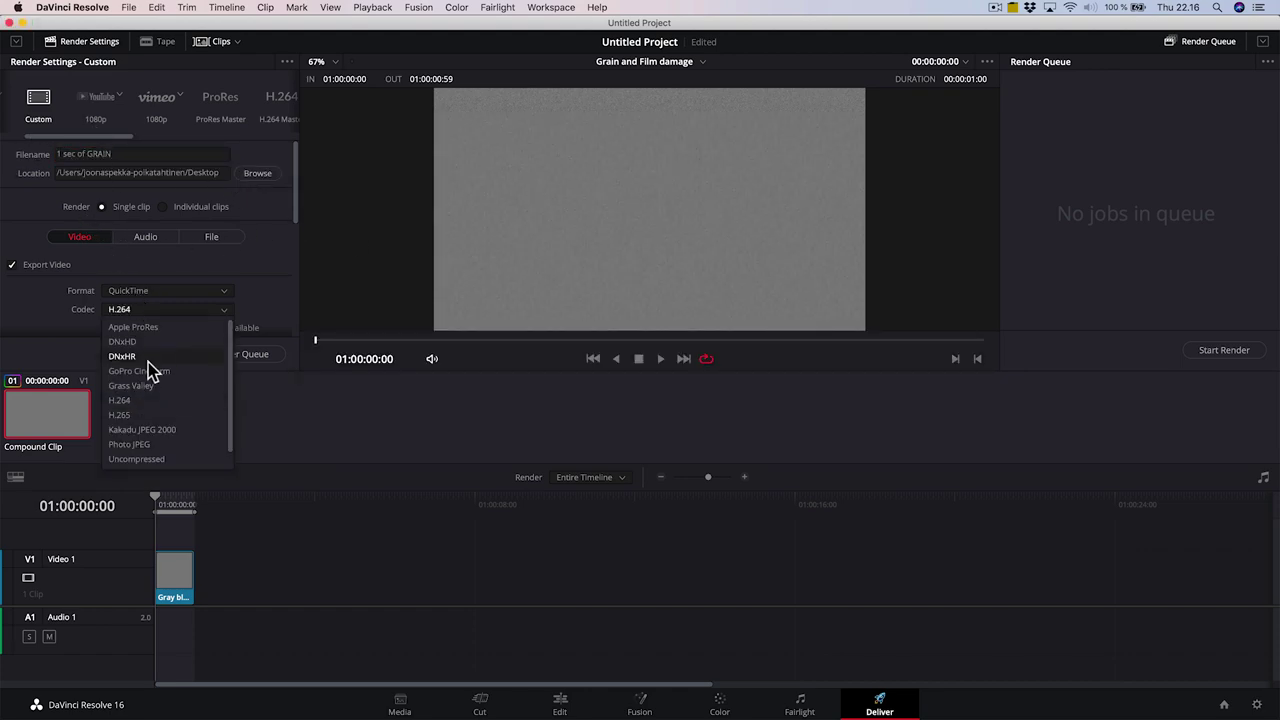
left_click(150, 368)
scroll(151, 215, "down", 2)
scroll(57, 232, "up", 2)
left_click(145, 236)
left_click(12, 264)
- Queue the grain clip, start rendering it and return to the color grading workspace
left_click(225, 354)
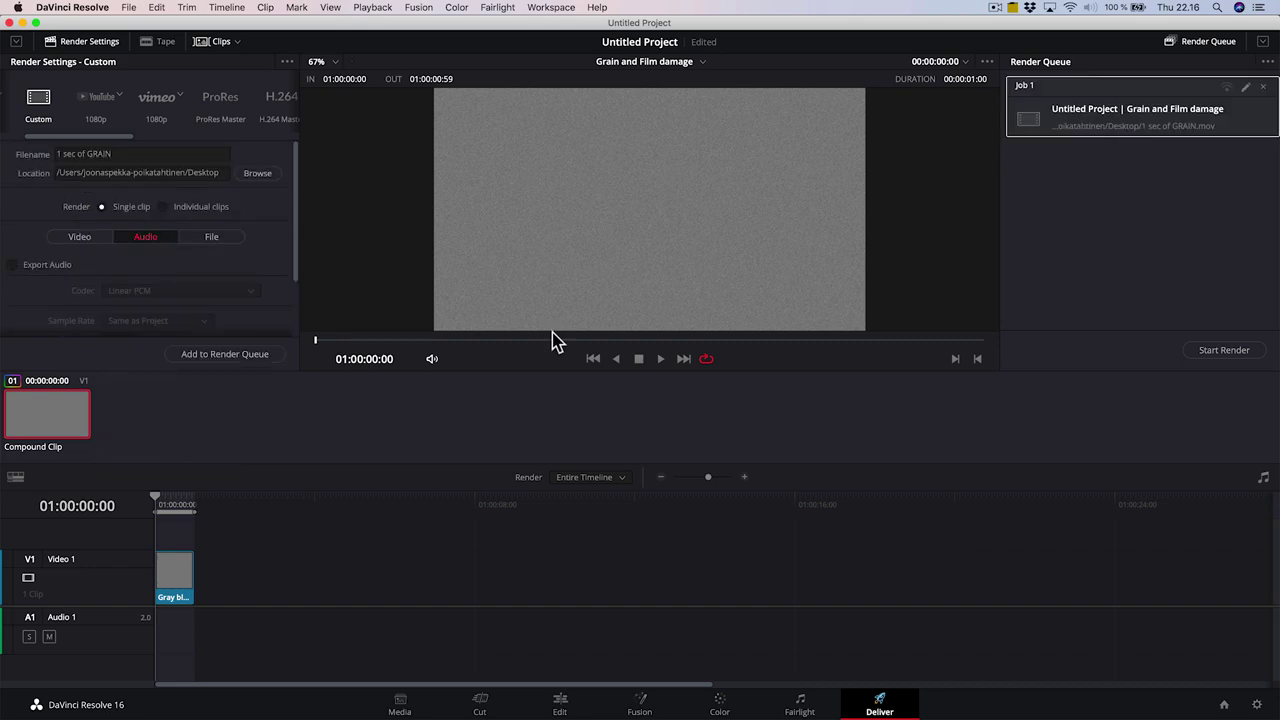
left_click(1228, 351)
left_click(720, 703)
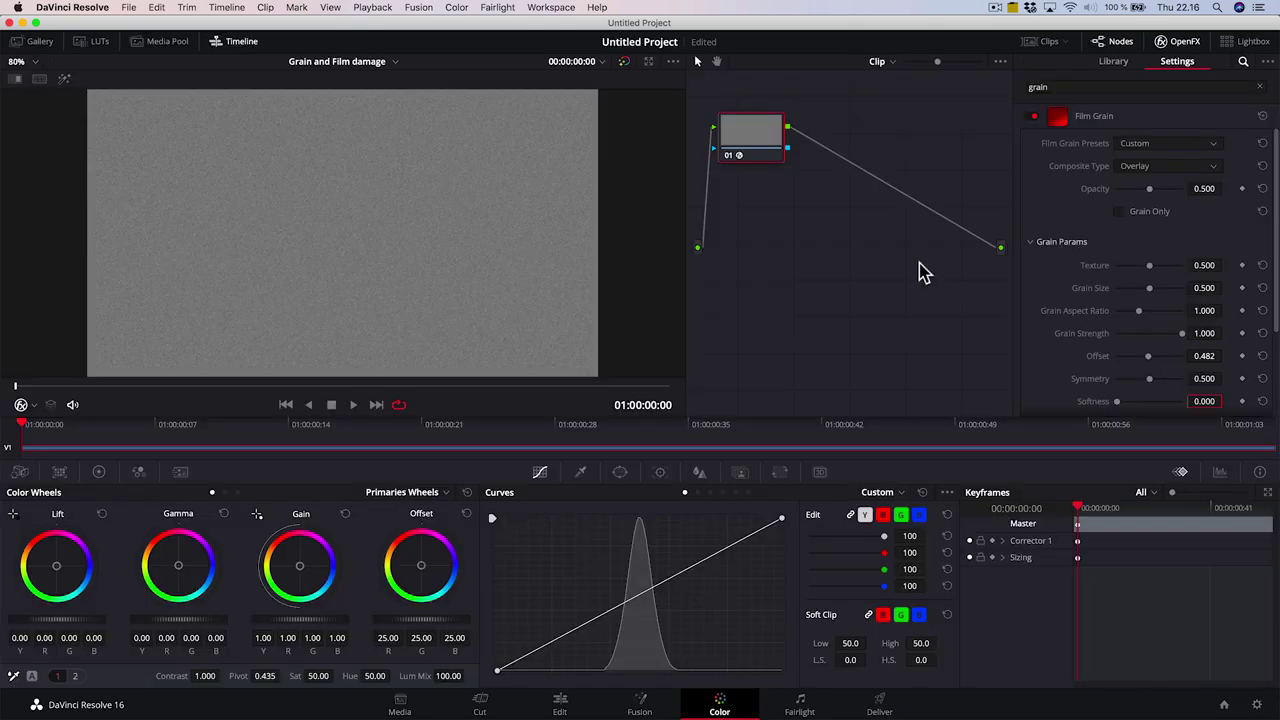
- Add a second serial node, apply the Film Damage effect to it and disable the grain node
key("alt+s")
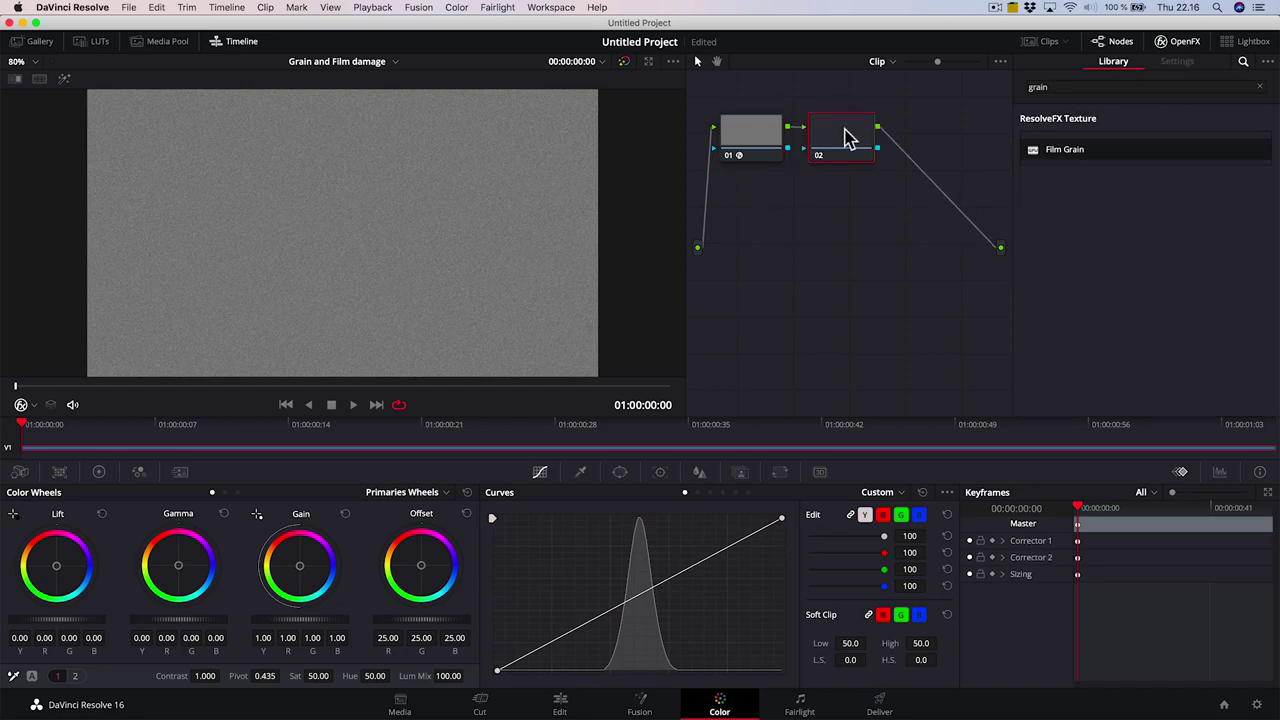
left_click(1070, 87)
type("film")
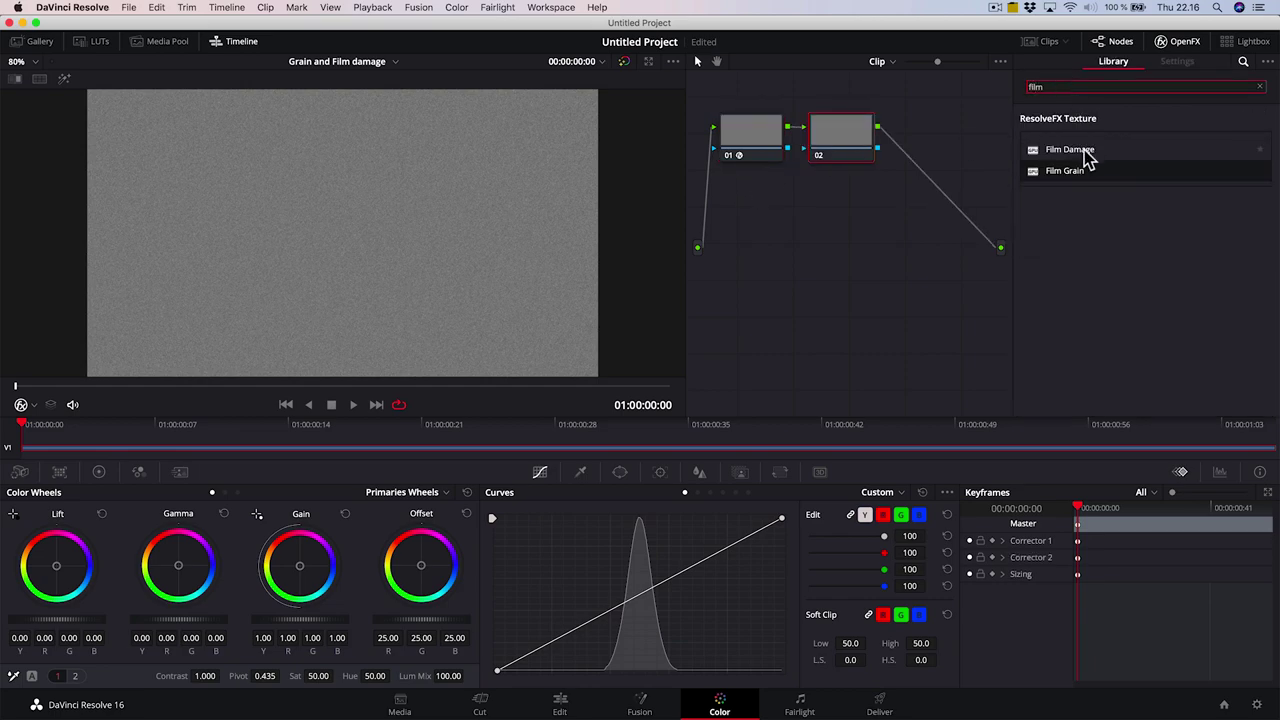
left_click_drag(1084, 150, 822, 145)
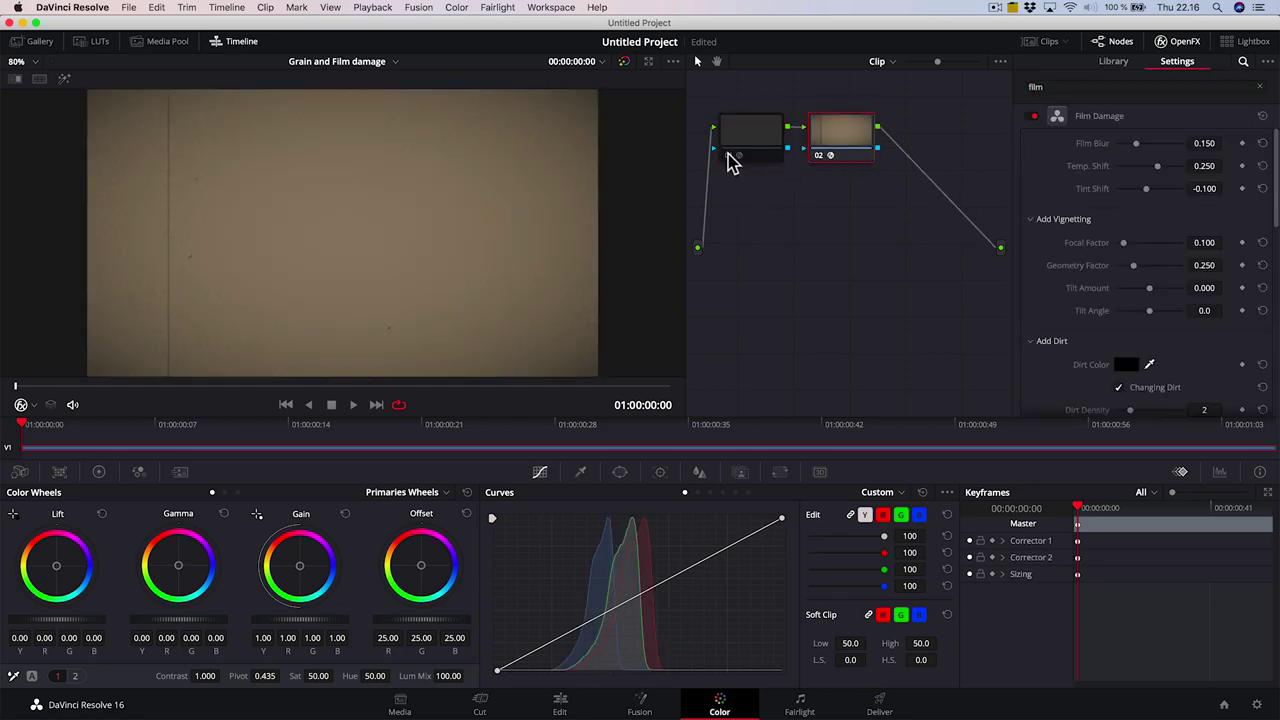
- Set the Film Damage temperature and tint shift to 0, increase the vignette focal factor and set the dirt density to 3
double_click(1208, 166)
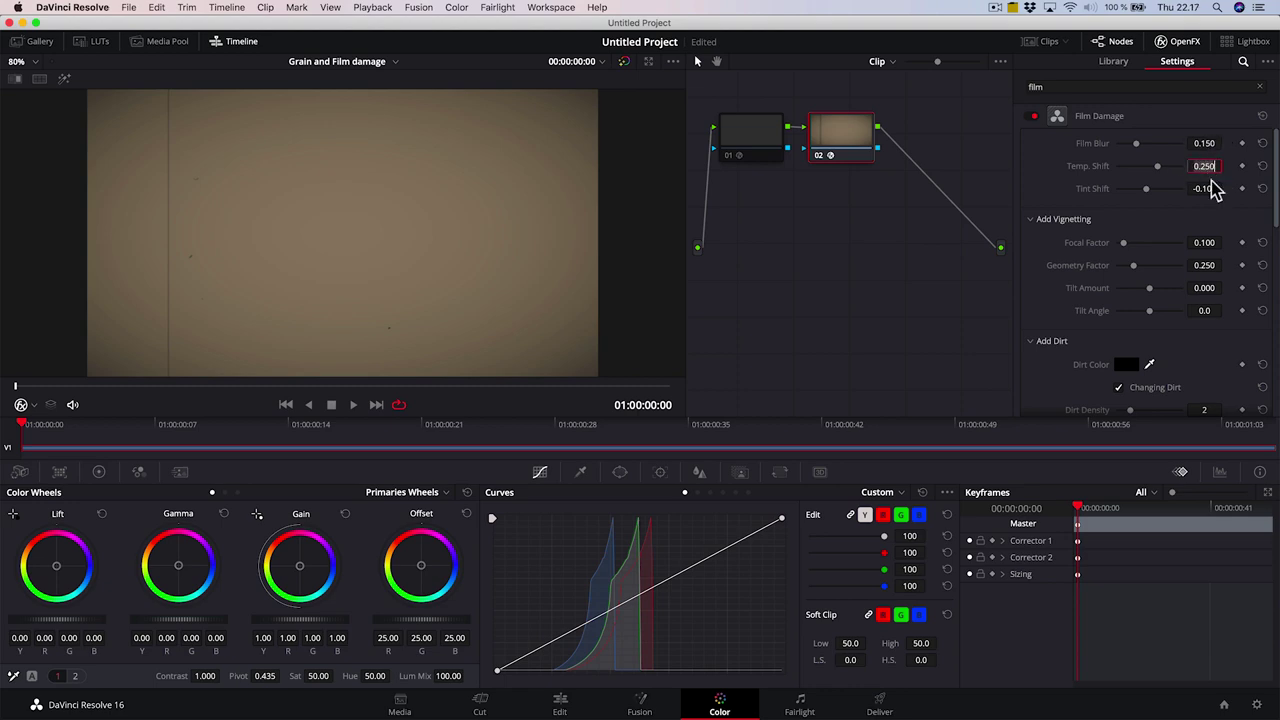
type("0")
double_click(1208, 189)
type("00")
key("Return")
left_click_drag(1123, 243, 1137, 250)
scroll(1075, 293, "down", 4)
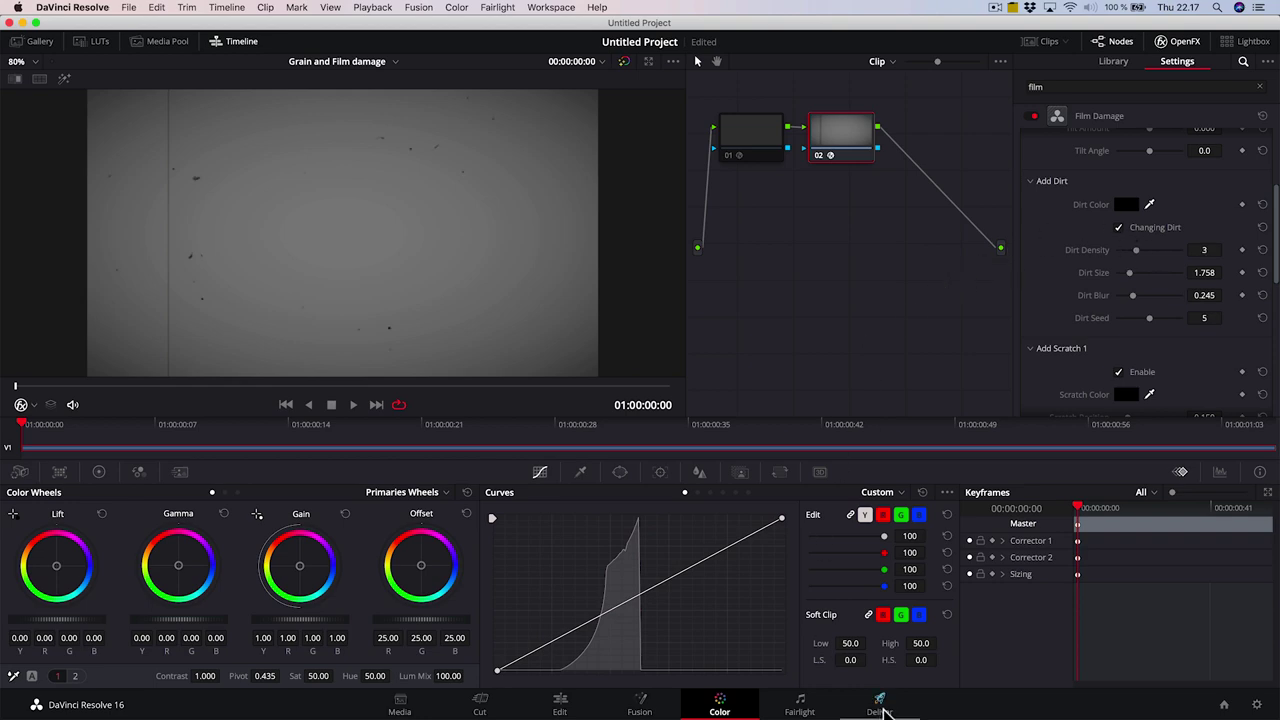
- Queue a render named "1 sec of FILM DAMAGE" and start rendering it
left_click(880, 705)
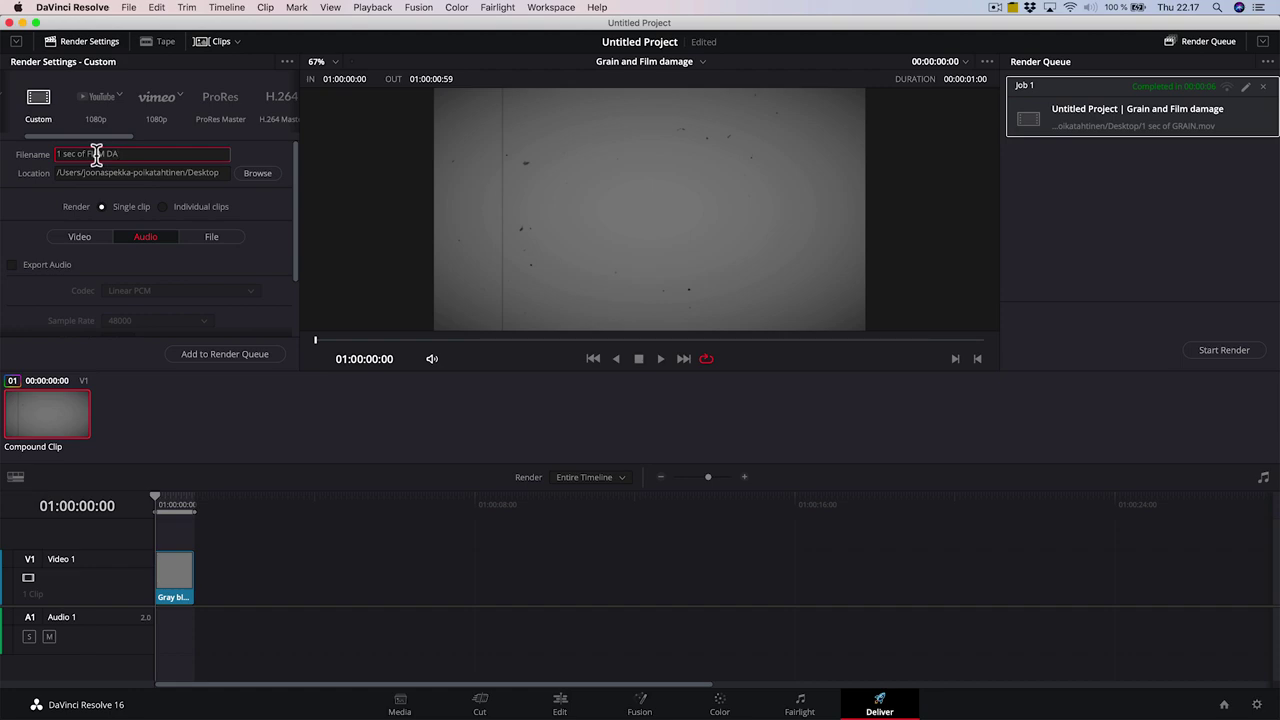
left_click(234, 355)
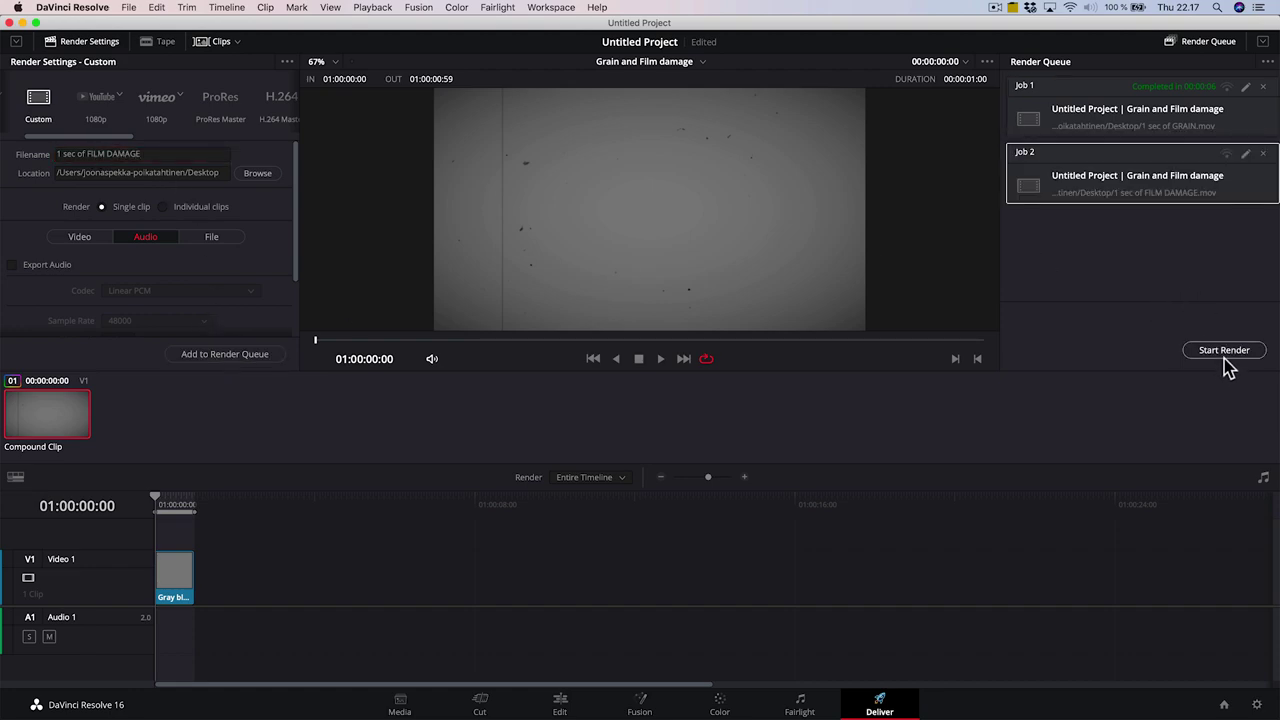
left_click(1201, 356)
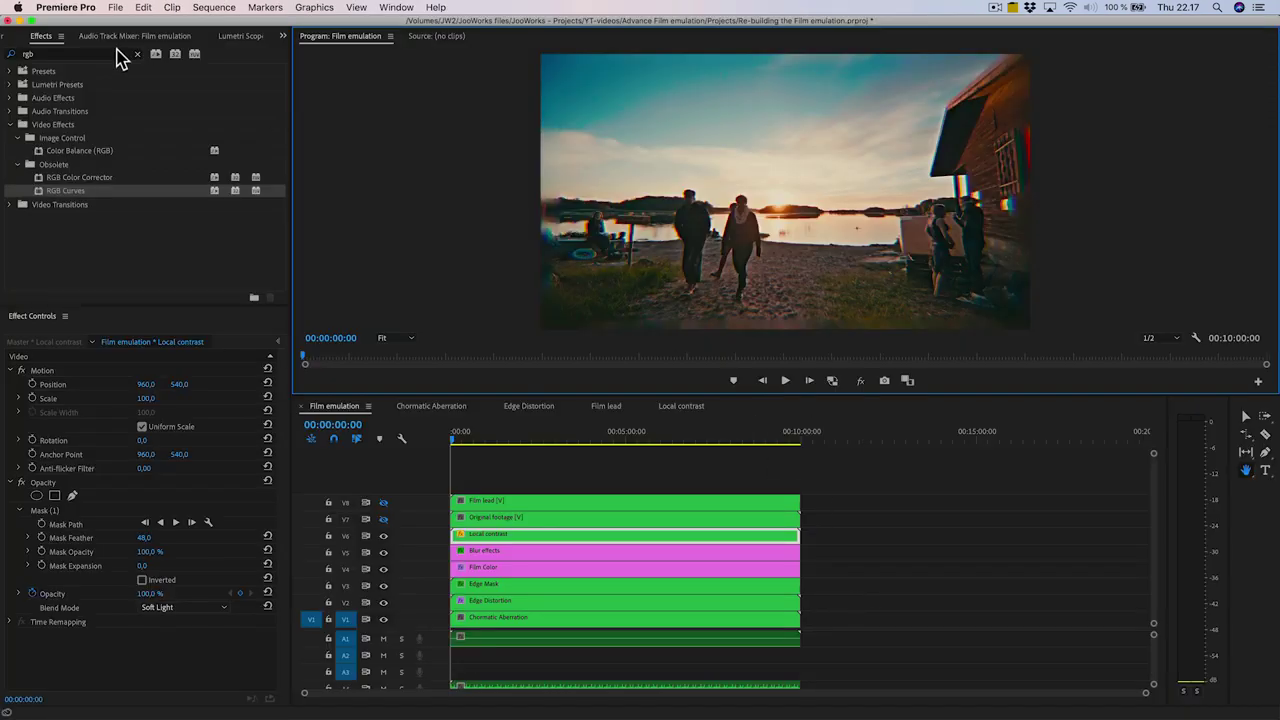
- Switch to Premiere Pro and import the 1-second Film damage and Film grain clips from the template folder into the project
left_click(284, 36)
left_click(320, 106)
left_click_drag(120, 306, 128, 450)
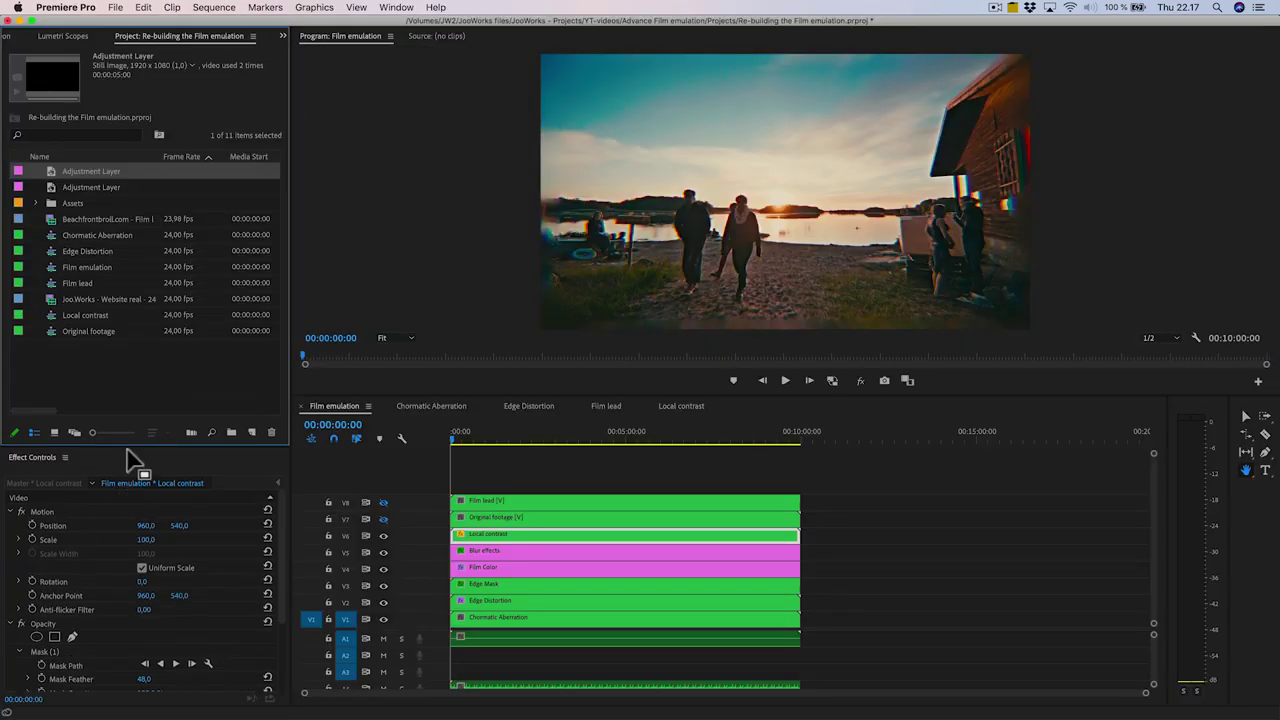
key("super+Tab")
left_click_drag(897, 216, 534, 205)
left_click(932, 292)
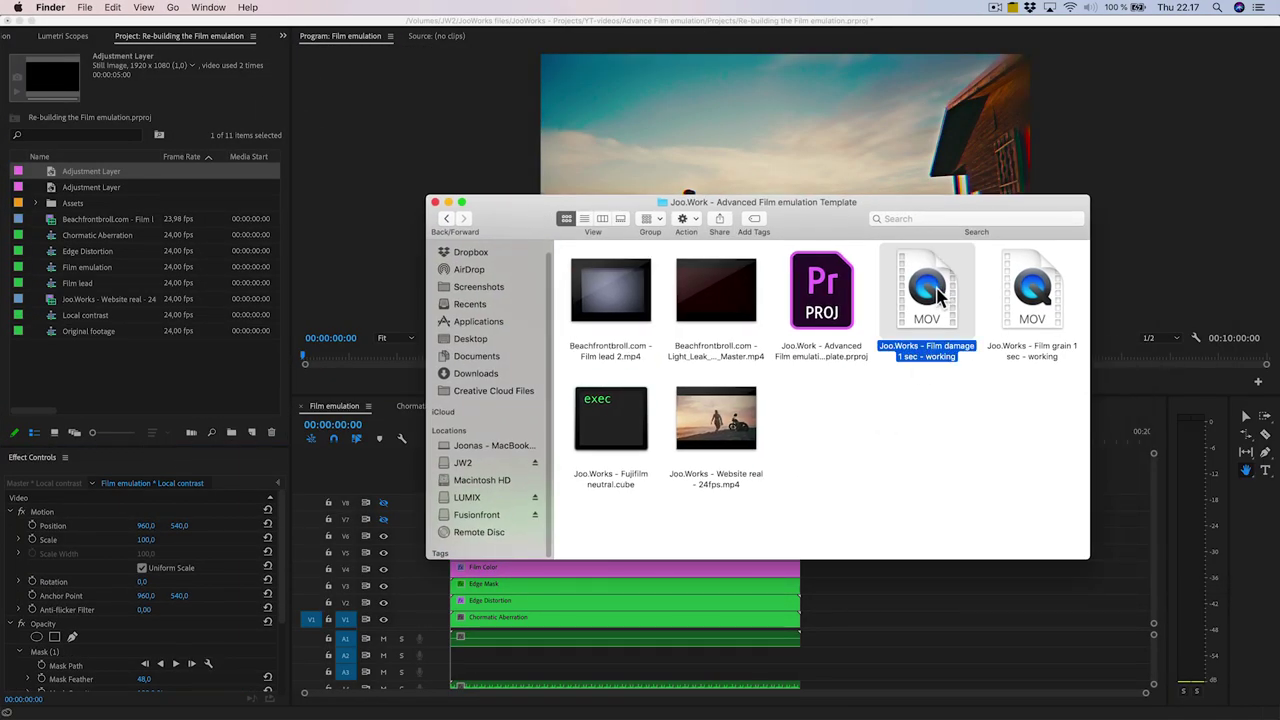
left_click(1030, 295, "shift")
left_click_drag(1030, 295, 143, 366)
key("super+Tab")
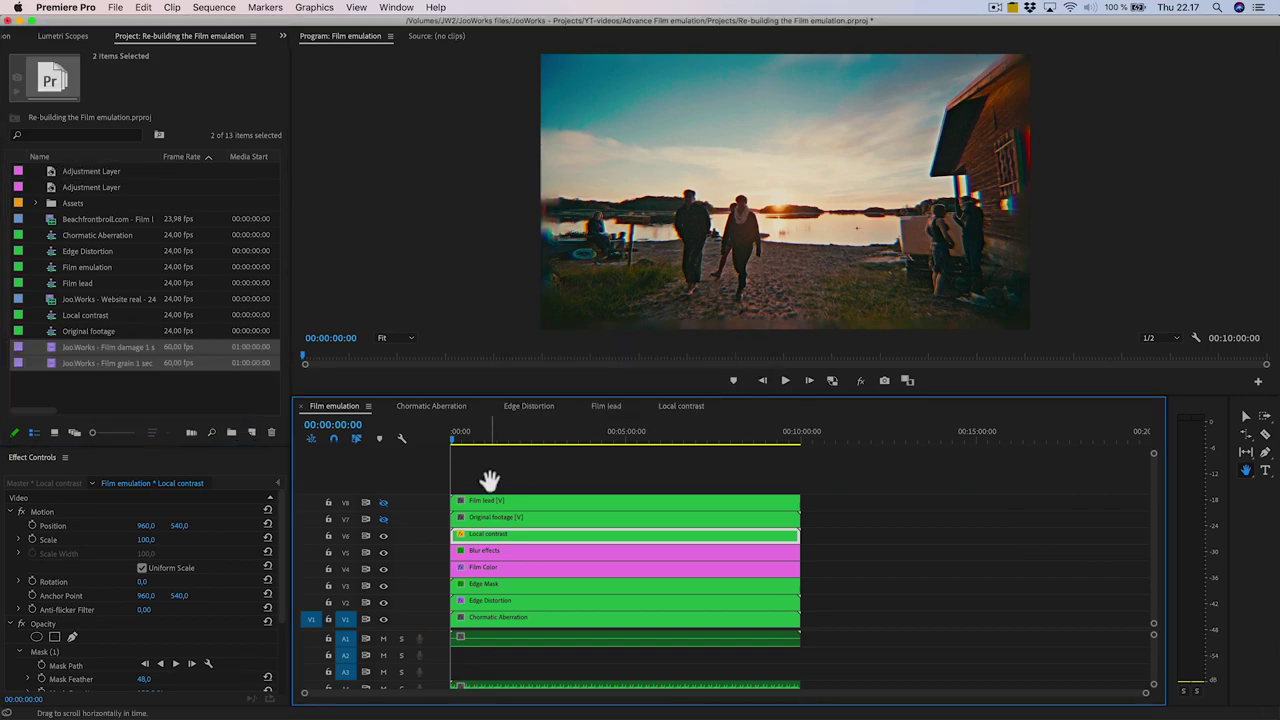
- Move the Film lead and Original footage layers up to tracks V10 and V9 and hide both tracks
left_click(500, 520)
left_click_drag(499, 515, 499, 483)
left_click(383, 469)
left_click(383, 486)
- Place the Film damage clip on V8 and the Film grain clip on V7, nesting them as "Damage" and "Grain"
left_click_drag(62, 347, 451, 502)
left_click_drag(62, 363, 486, 519)
key("=")
key("=")
left_click_drag(568, 520, 491, 529)
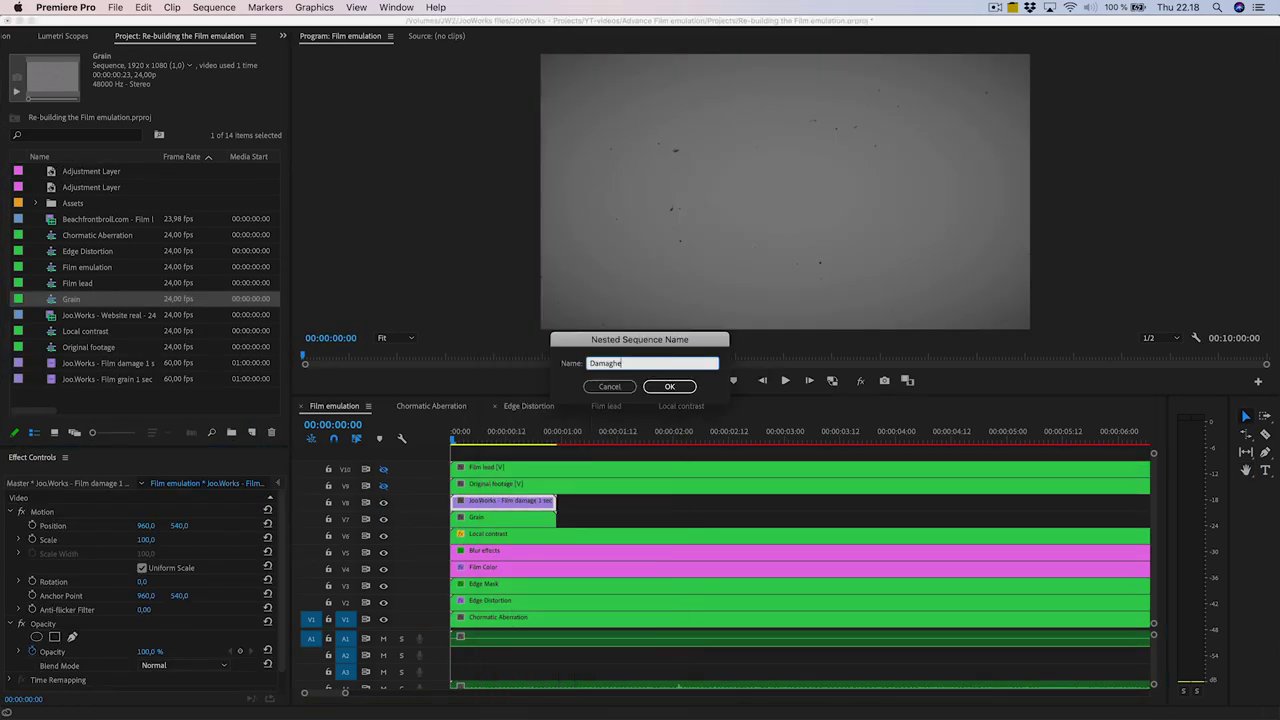
key("Return")
- Open the nested Grain sequence and add a marker at 00:10:00:00
double_click(506, 518)
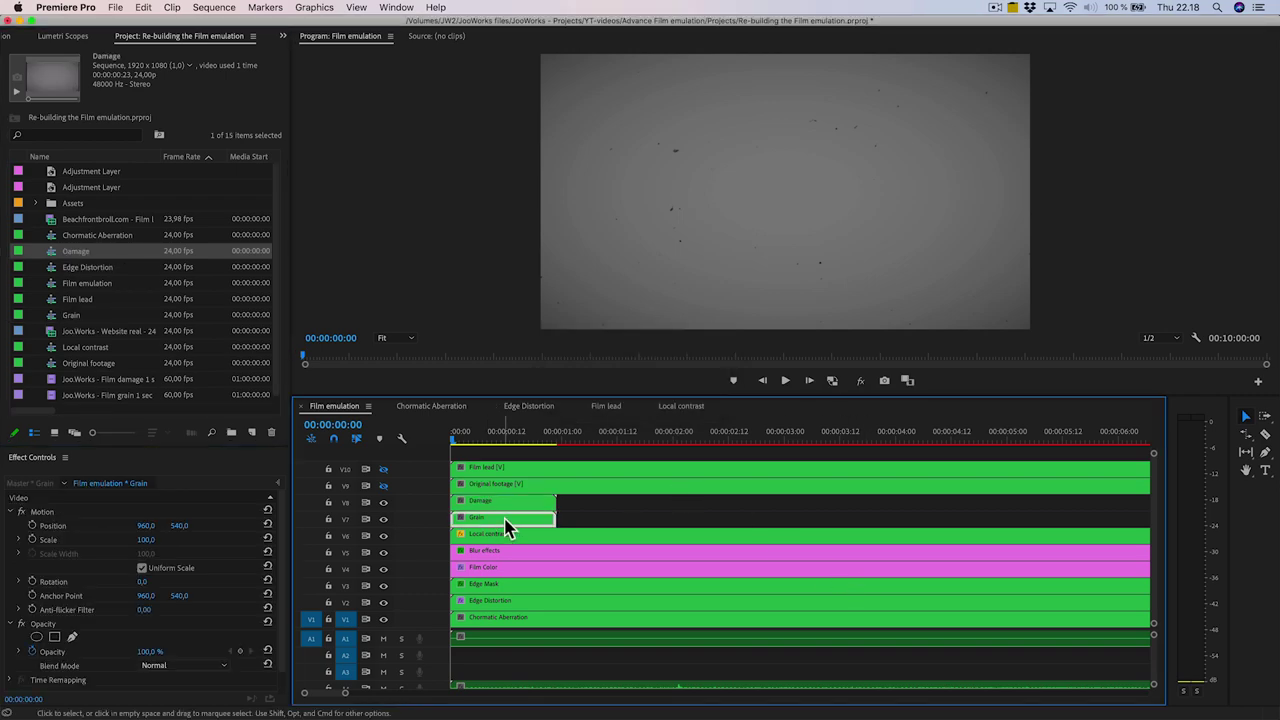
left_click_drag(500, 456, 495, 562)
left_click(336, 425)
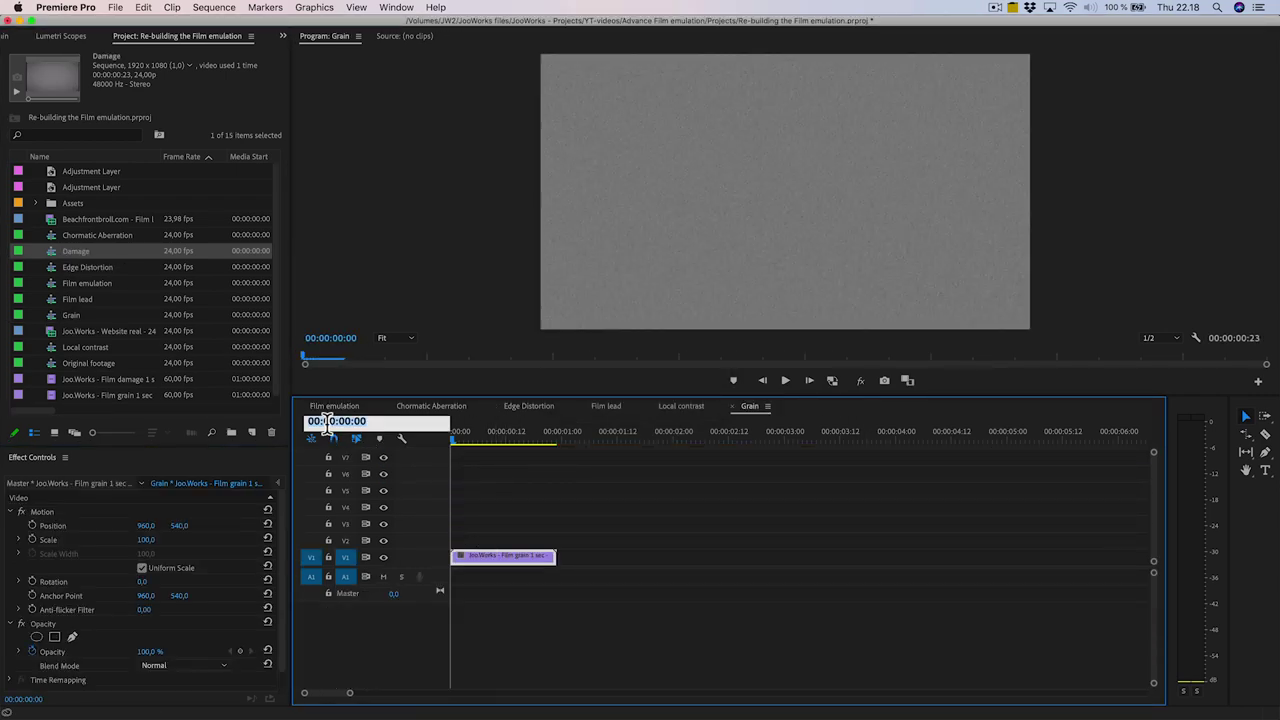
type("00:10:00:00")
key("Return")
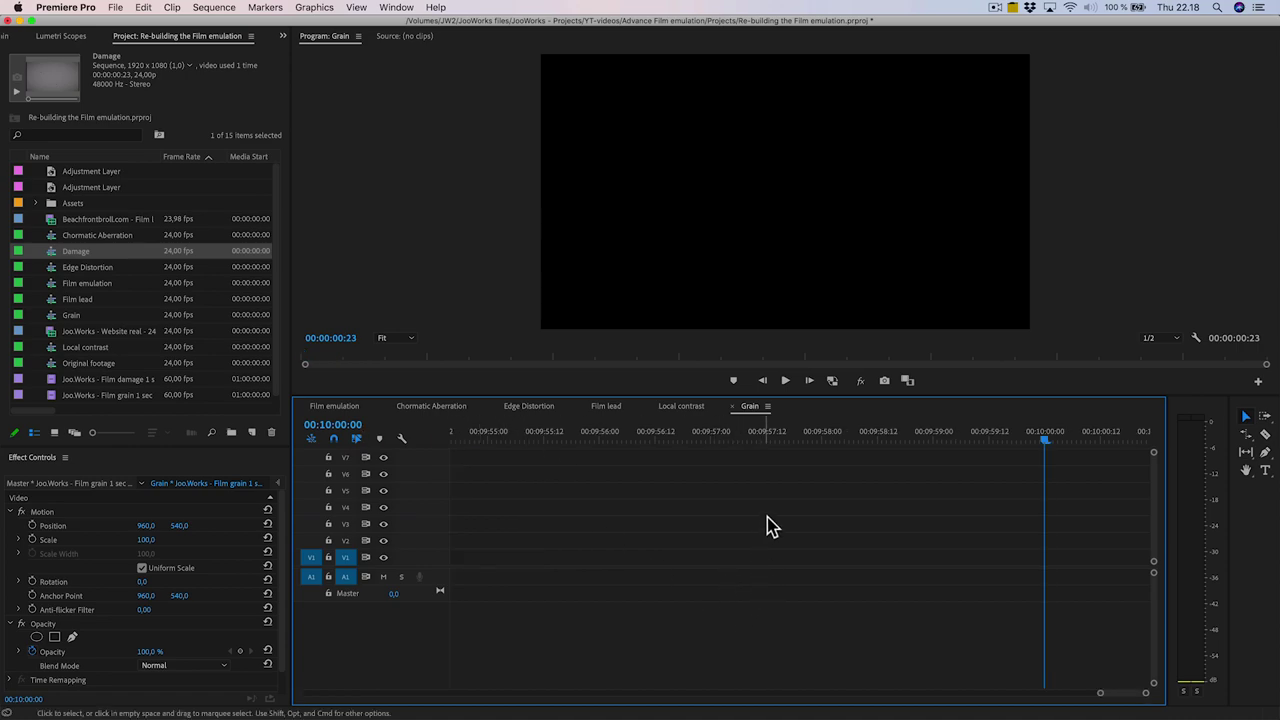
scroll(723, 521, "down", 3)
scroll(680, 518, "up", 10)
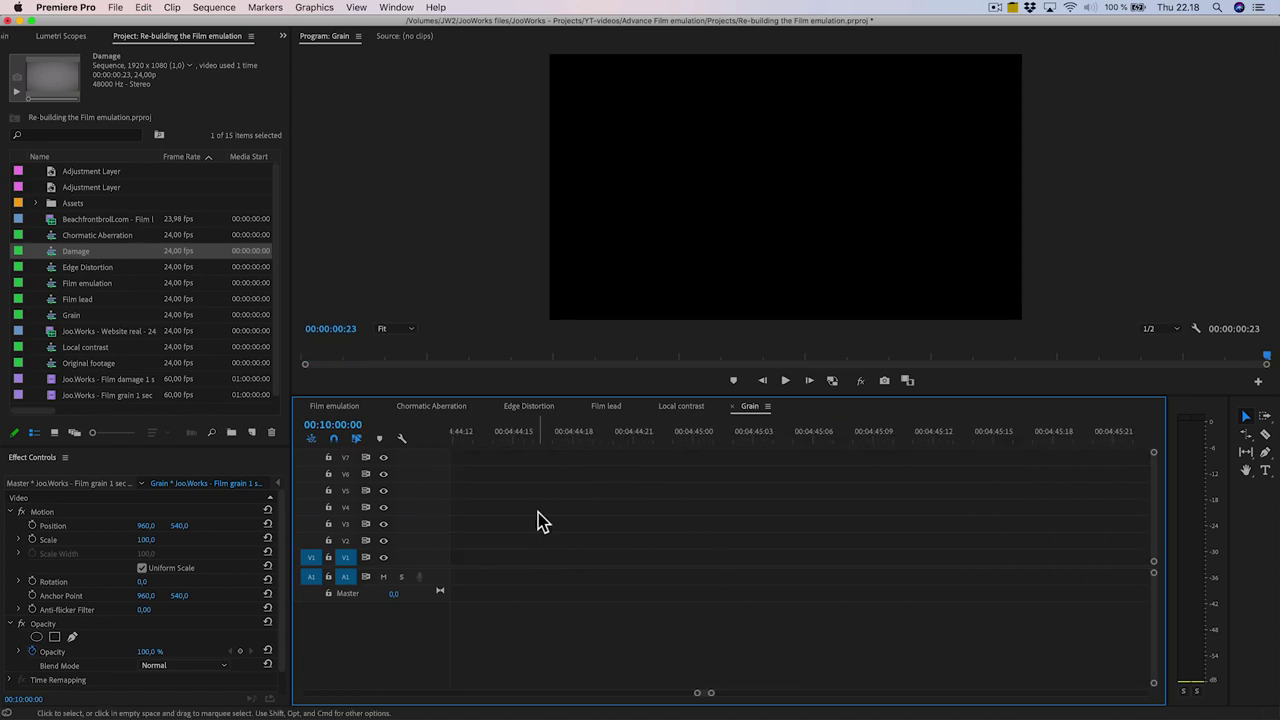
left_click_drag(697, 692, 185, 700)
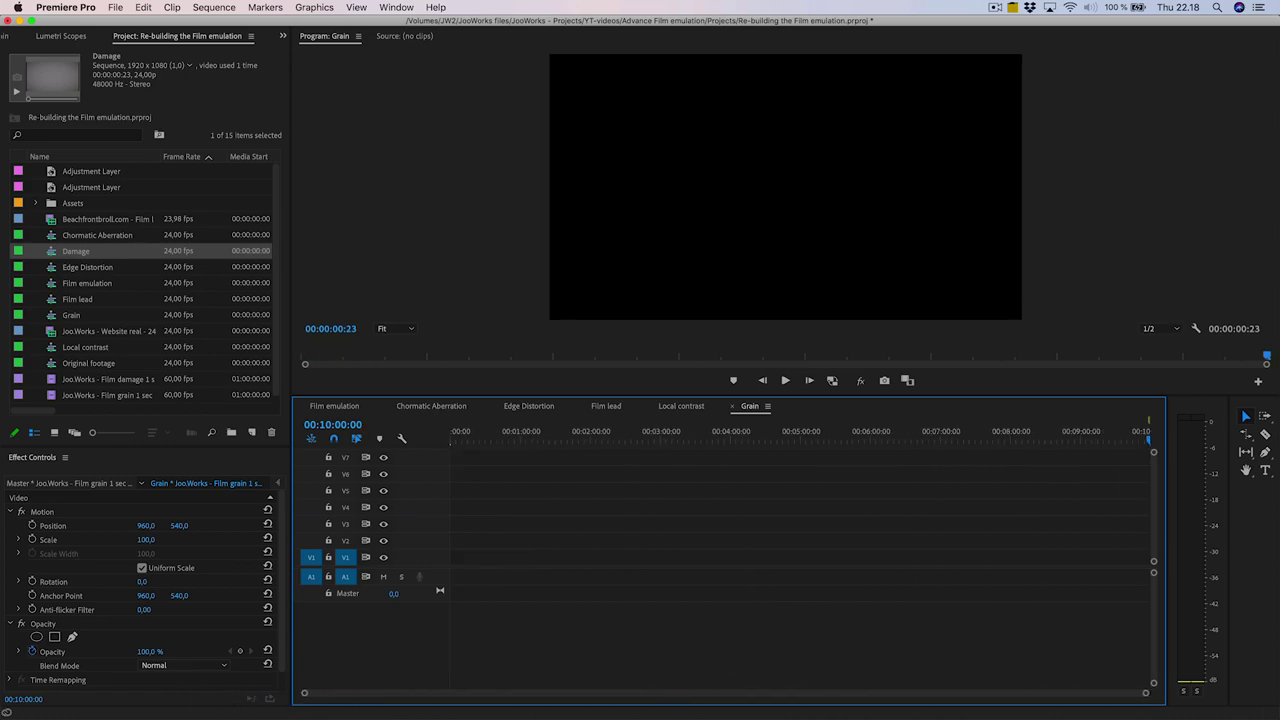
- Paste several copies of the grain clip end to end from the start of the Grain sequence
key("Home")
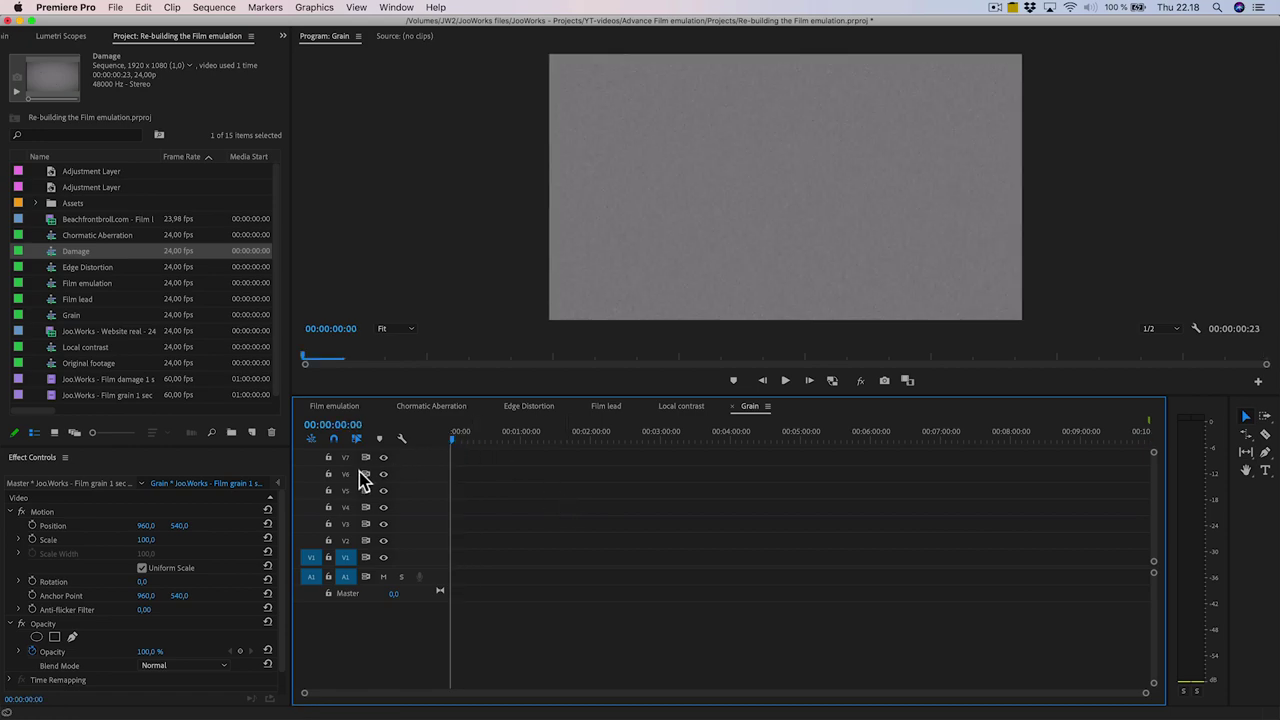
key("End")
key("super+v")
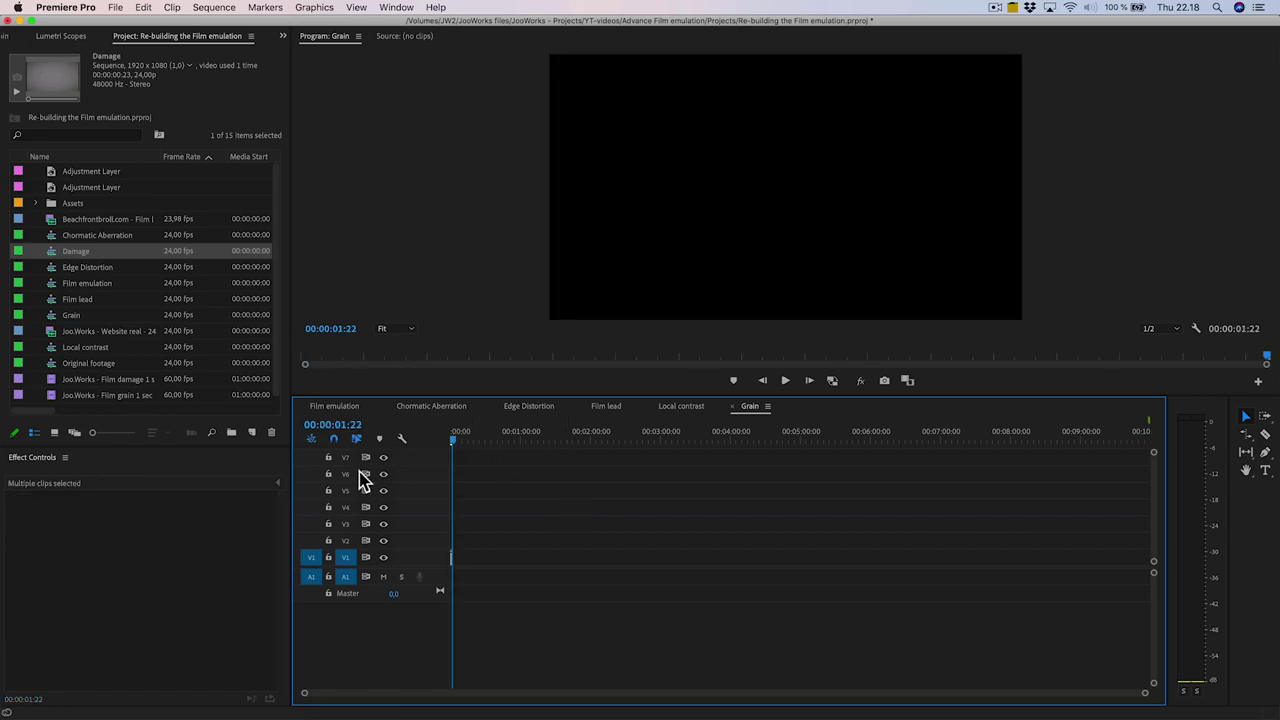
key("super+v")
key("super+v")
key("super+v")
key("super+v")
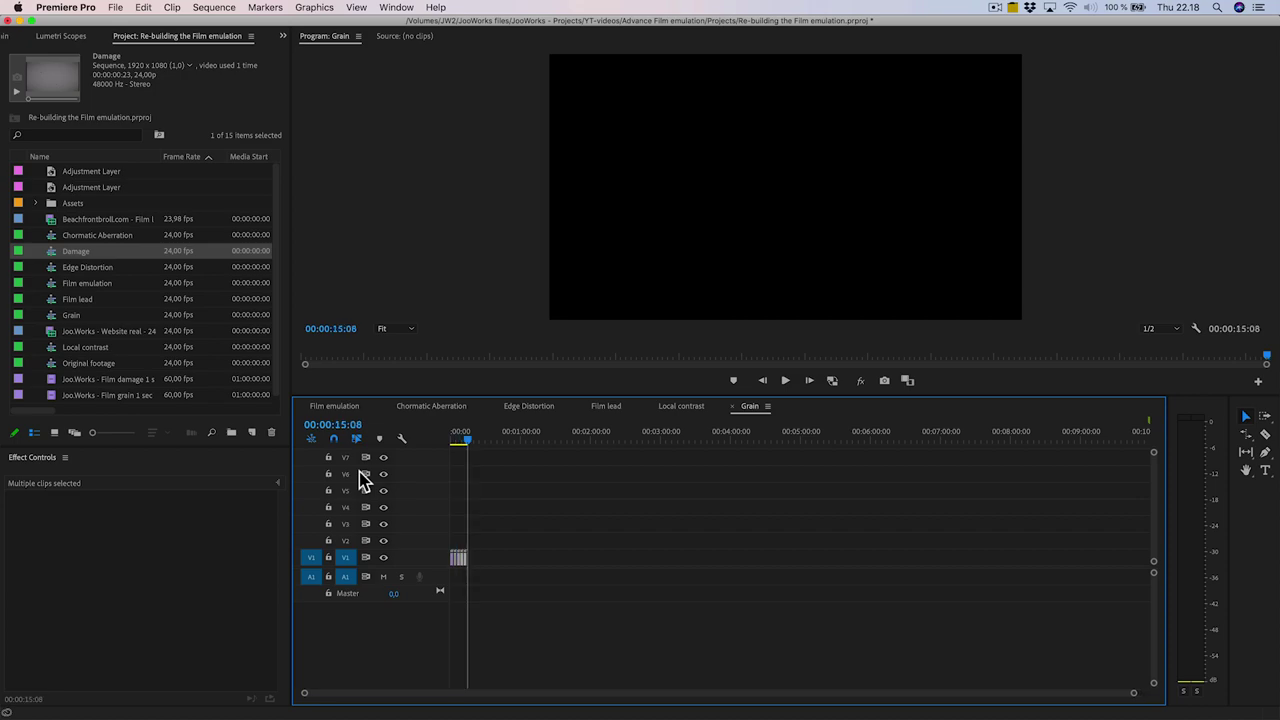
- Repeatedly duplicate all the grain clips until they pass the 10-minute marker, and delete the surplus clips beyond it
key("super+a")
key("super+c")
key("super+v")
key("super+a")
key("super+c")
key("super+v")
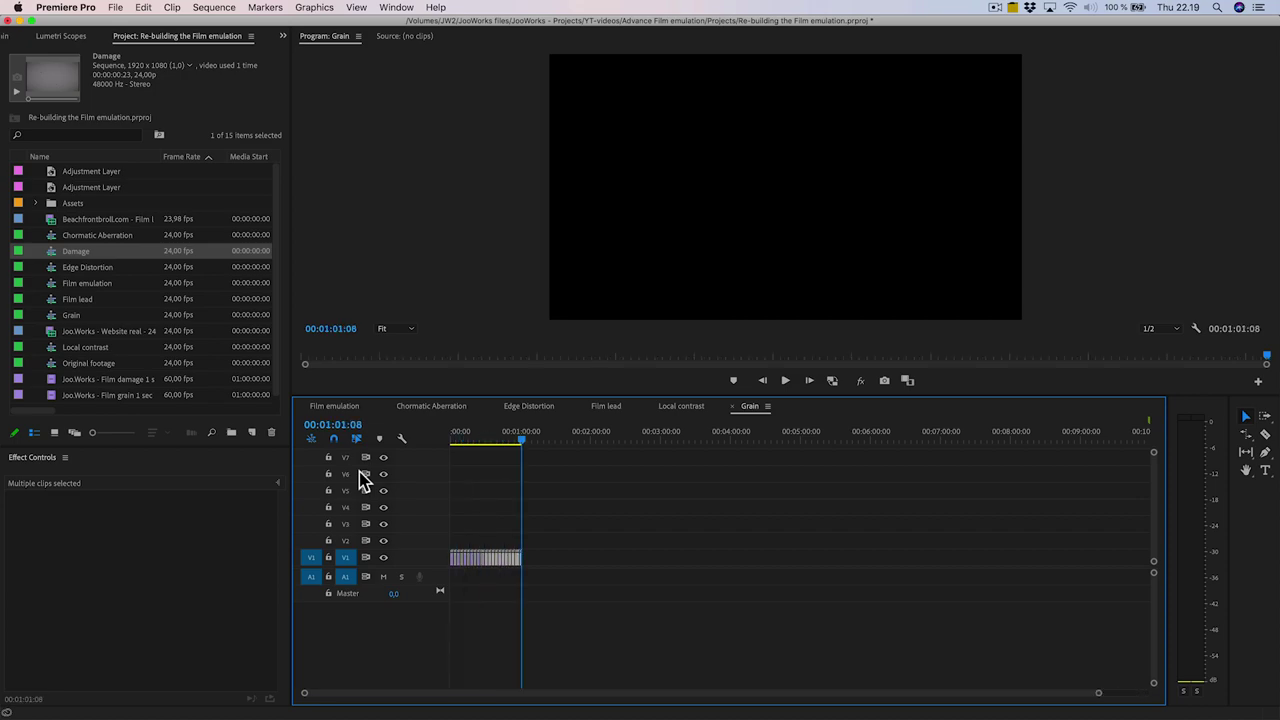
key("super+a")
key("super+c")
key("super+v")
key("super+a")
key("super+c")
key("super+v")
key("super+a")
key("super+c")
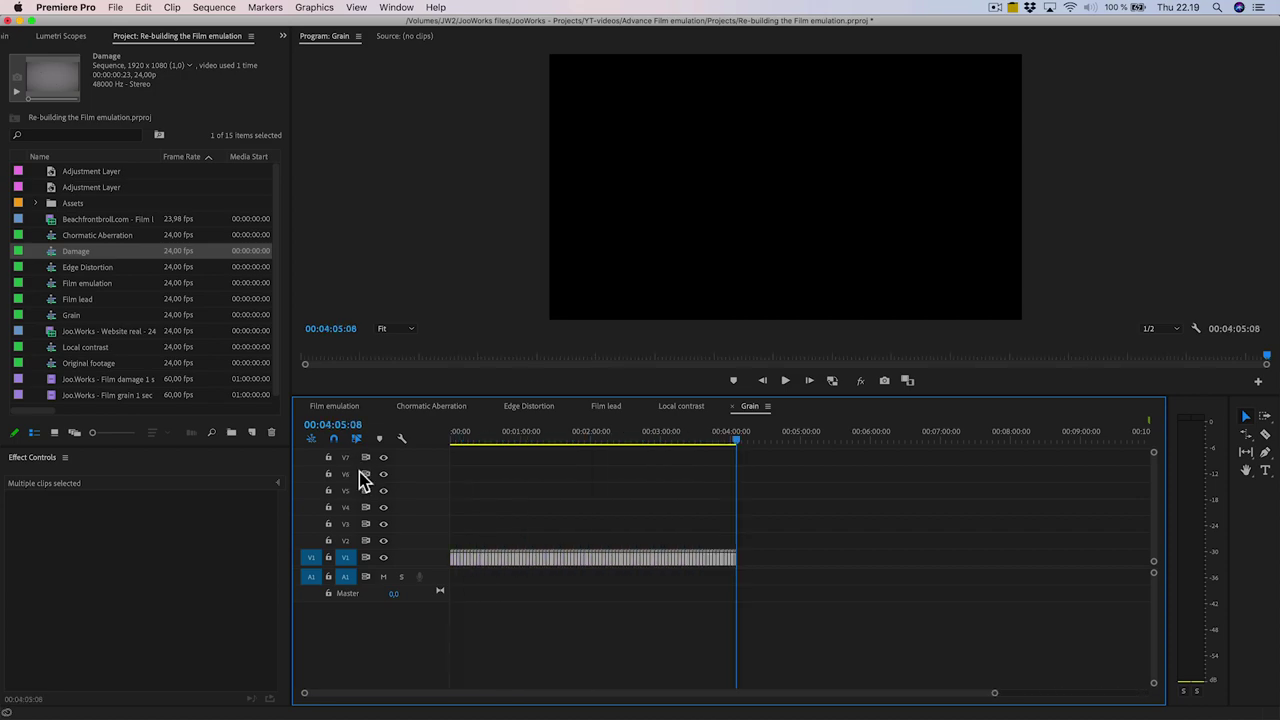
key("super+v")
key("super+v")
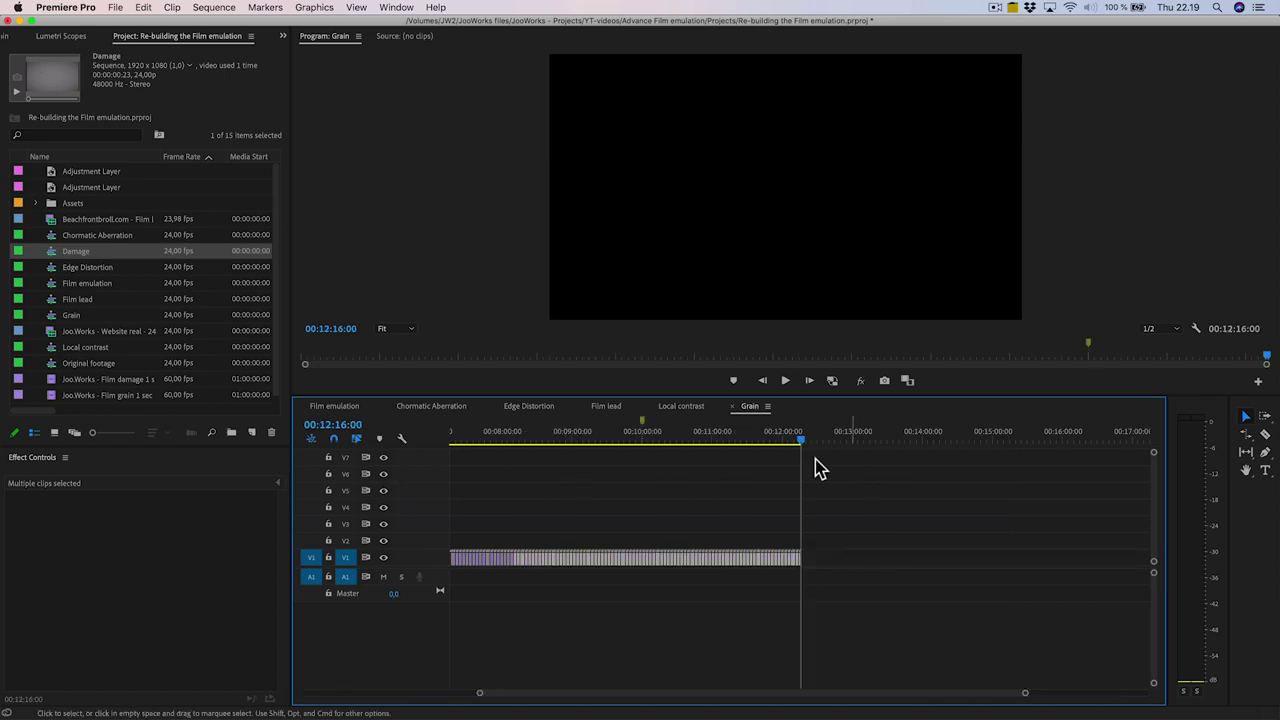
left_click_drag(870, 472, 646, 604)
key("Delete")
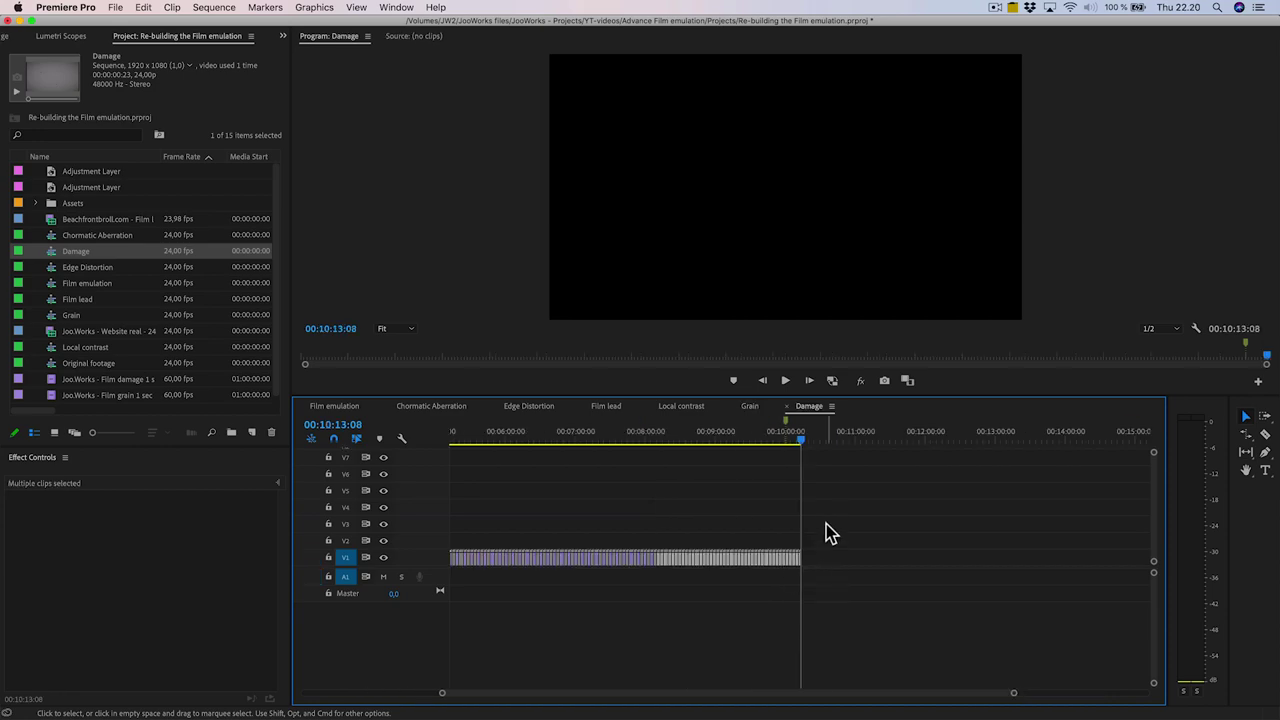
- Return to the Film emulation sequence and extend the Damage and Grain clips to the 10-minute end of the other layers
left_click(340, 410)
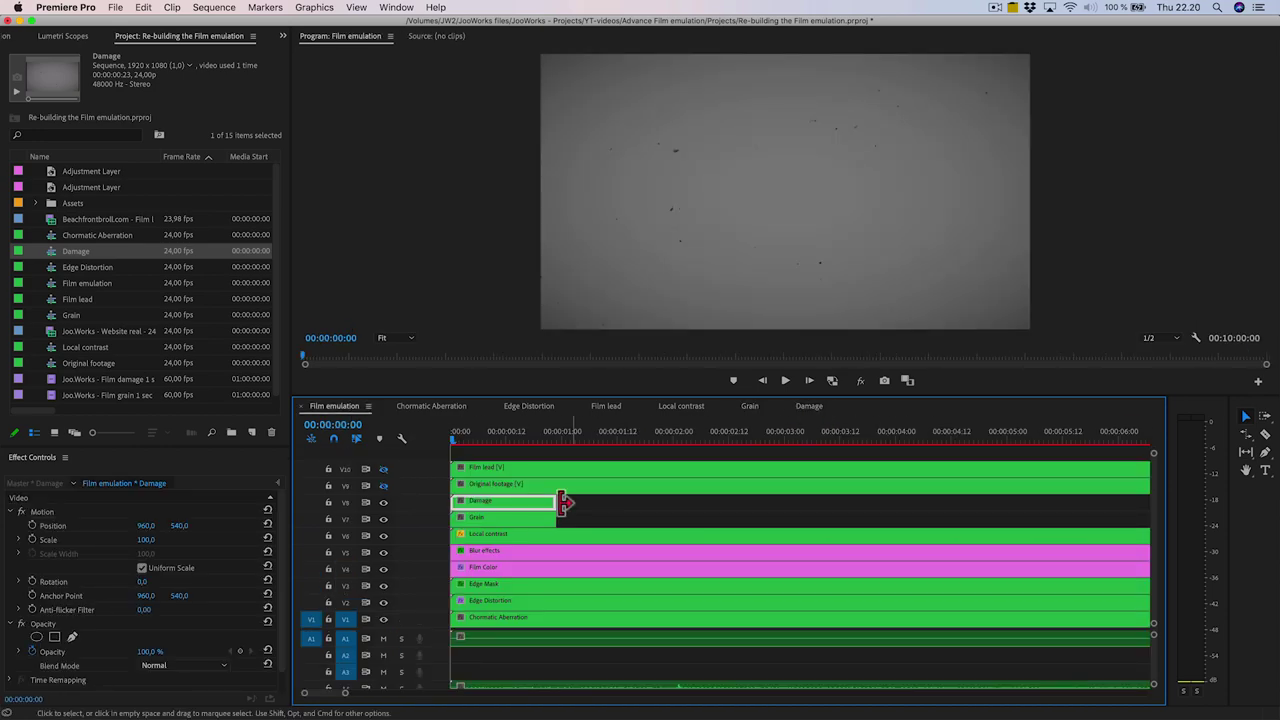
left_click(530, 520, "shift")
scroll(566, 512, "down", 4)
left_click_drag(476, 504, 886, 512)
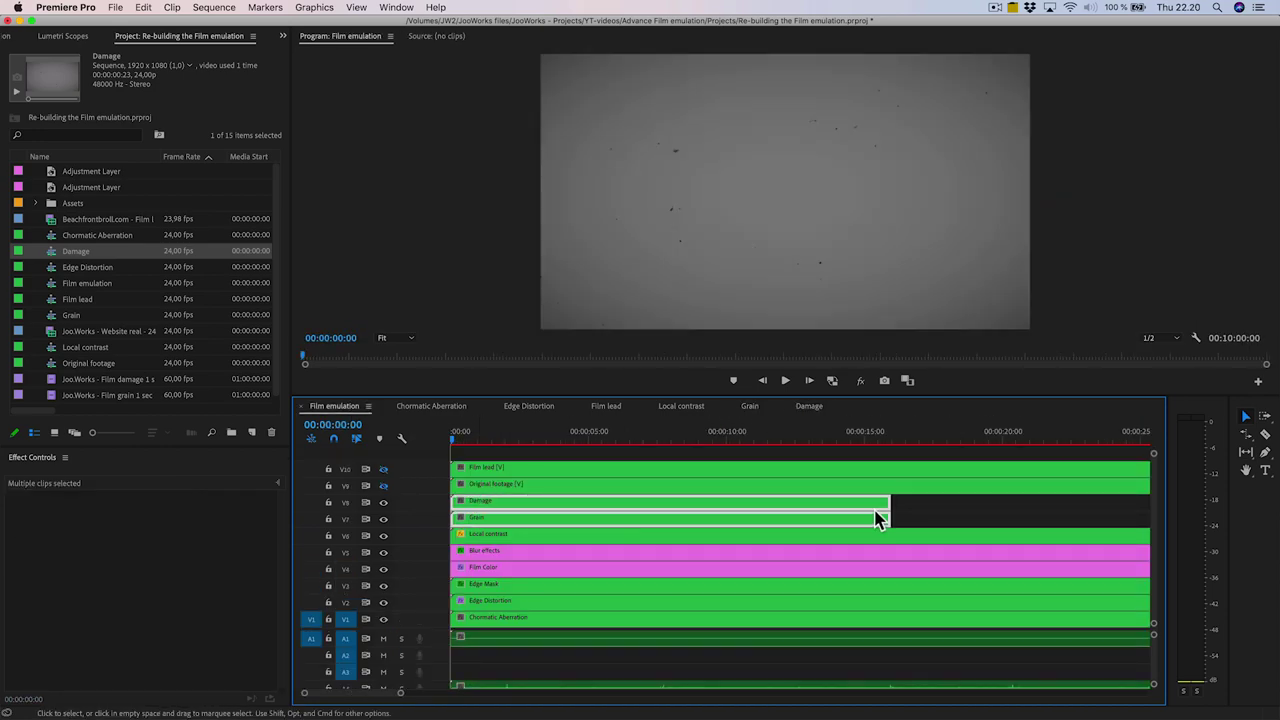
scroll(746, 514, "down", 3)
left_click_drag(594, 510, 1146, 508)
scroll(908, 510, "down", 6)
key("minus")
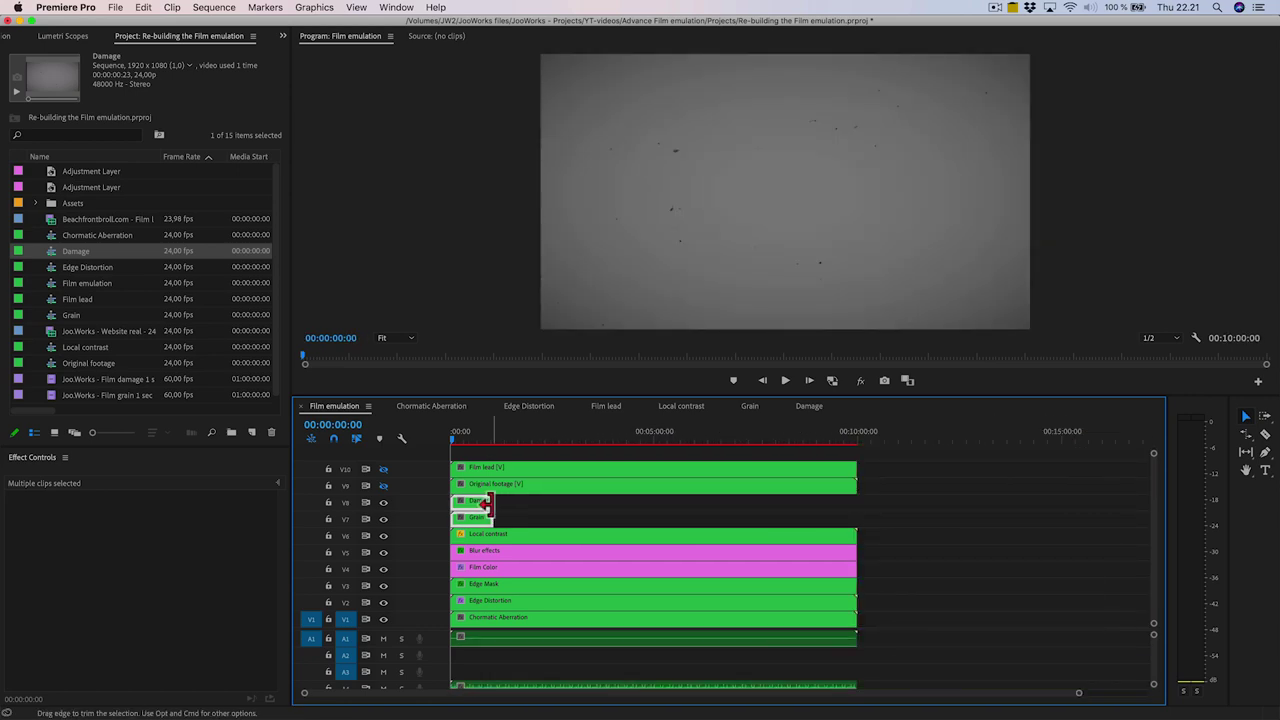
left_click_drag(492, 508, 860, 508)
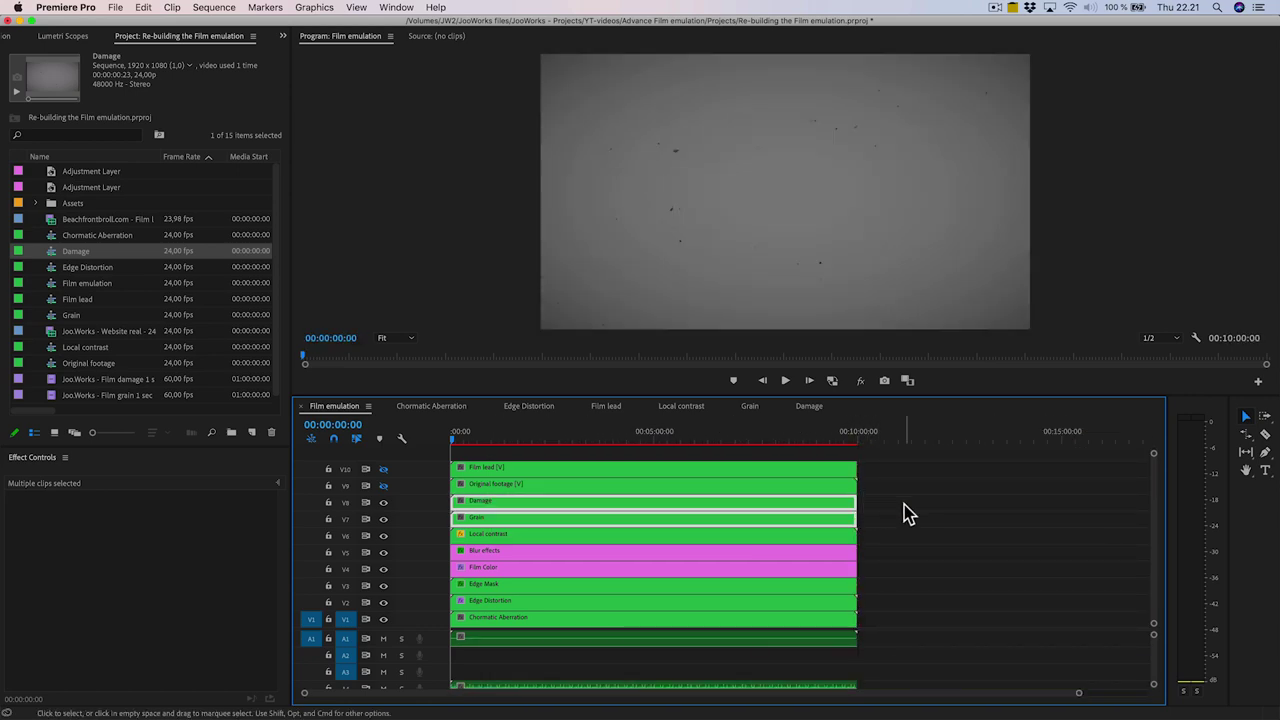
left_click(908, 516)
- Hide the Damage track and set the Grain clip's blend mode to Overlay
left_click(495, 519)
left_click(383, 502)
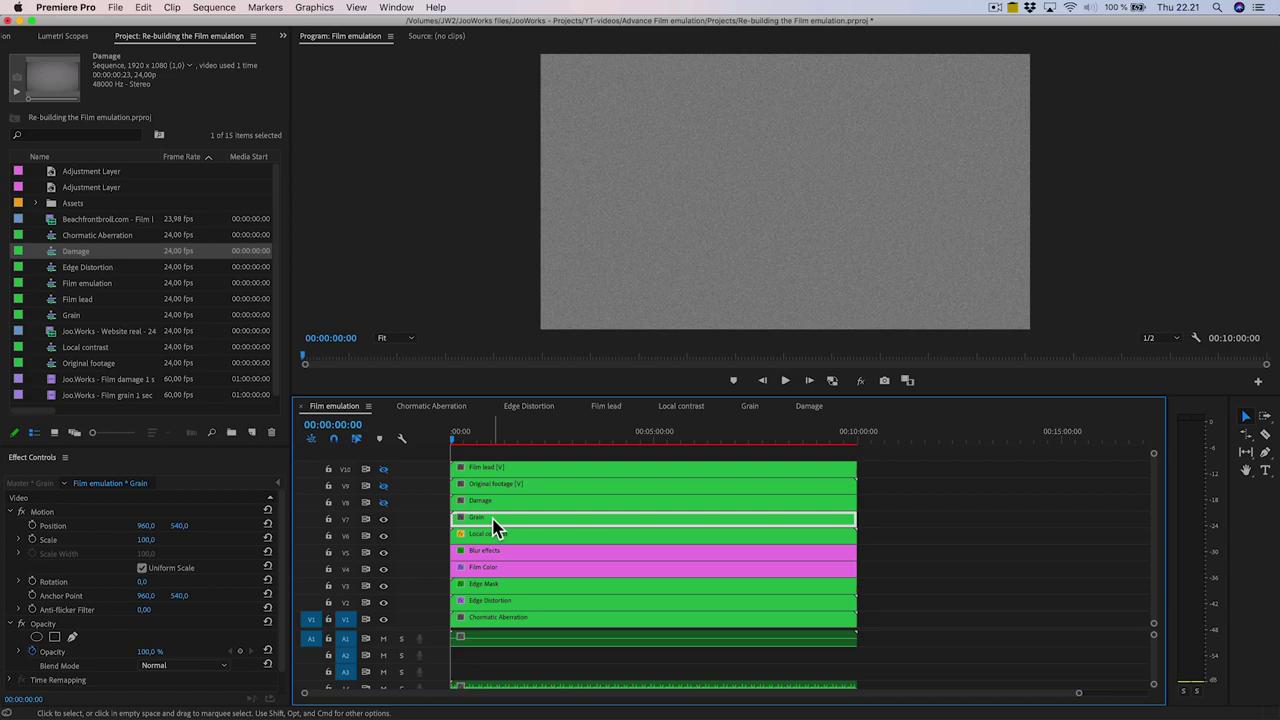
left_click(185, 668)
left_click(184, 443)
- Magnify the program preview to 400% and inspect the grain in the image
left_click(402, 338)
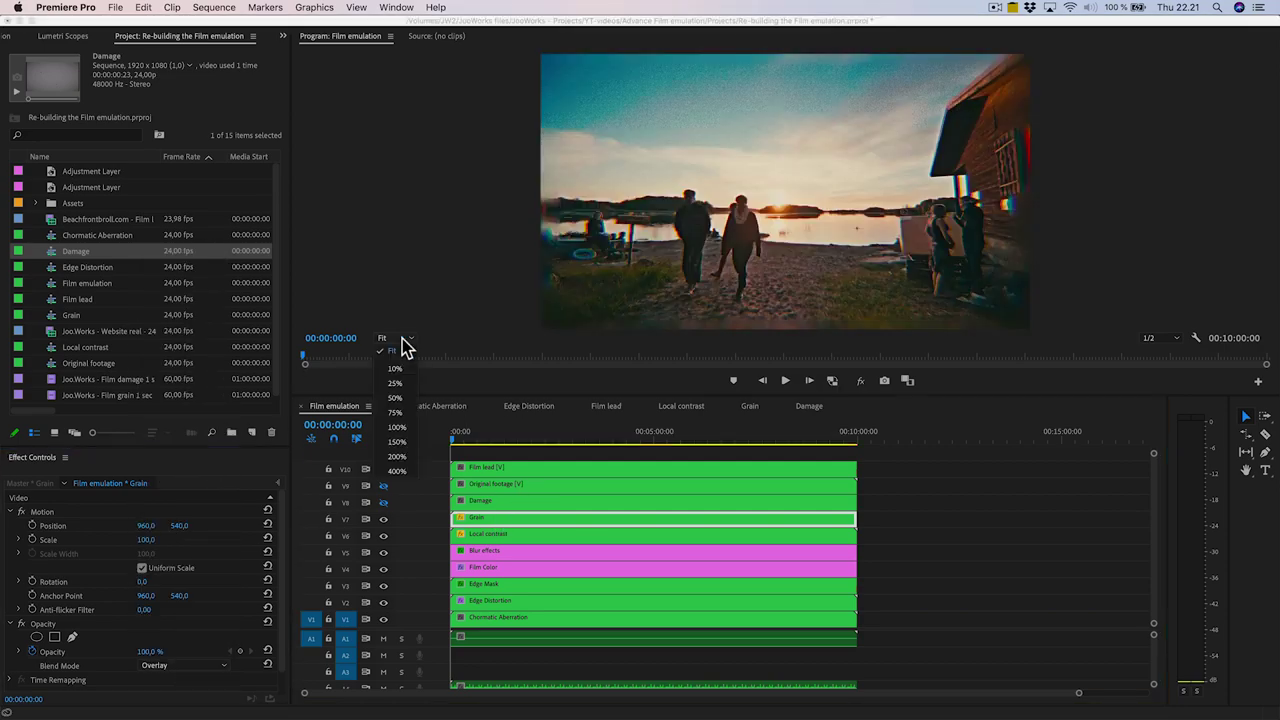
left_click(400, 470)
left_click_drag(642, 262, 774, 171)
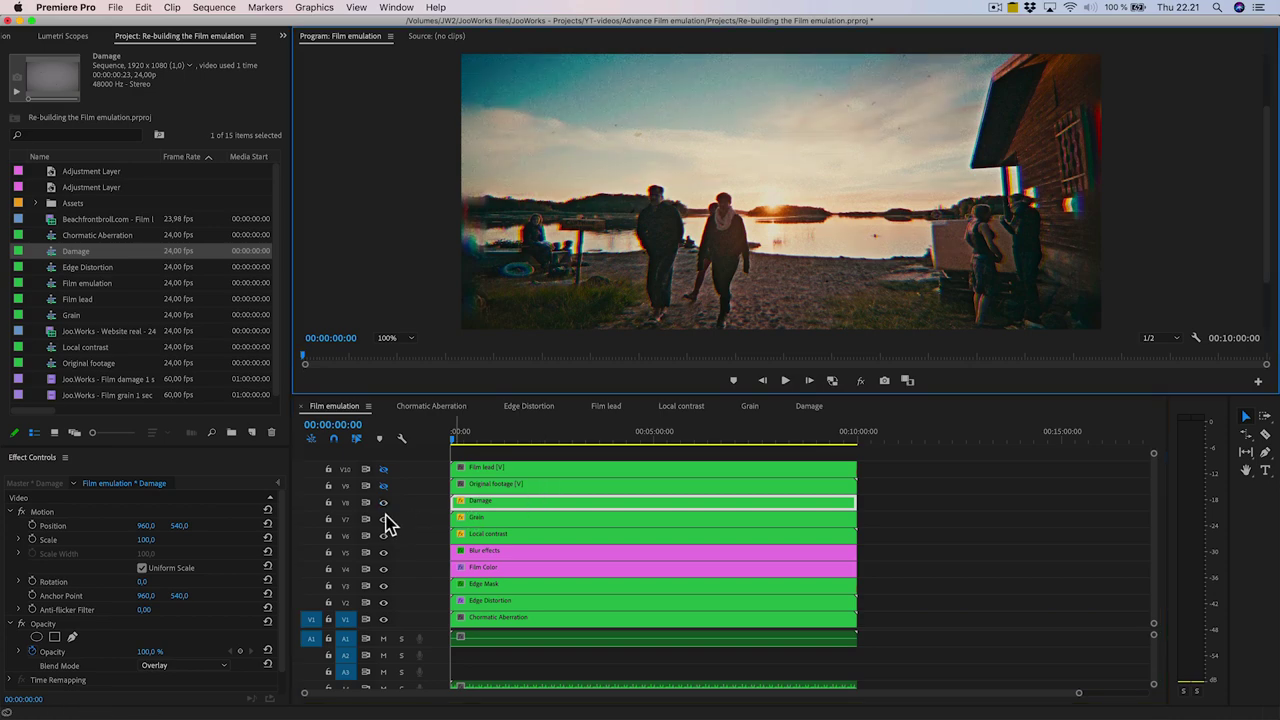
- Toggle the Damage track's visibility to compare the image with and without the film damage
left_click(383, 502)
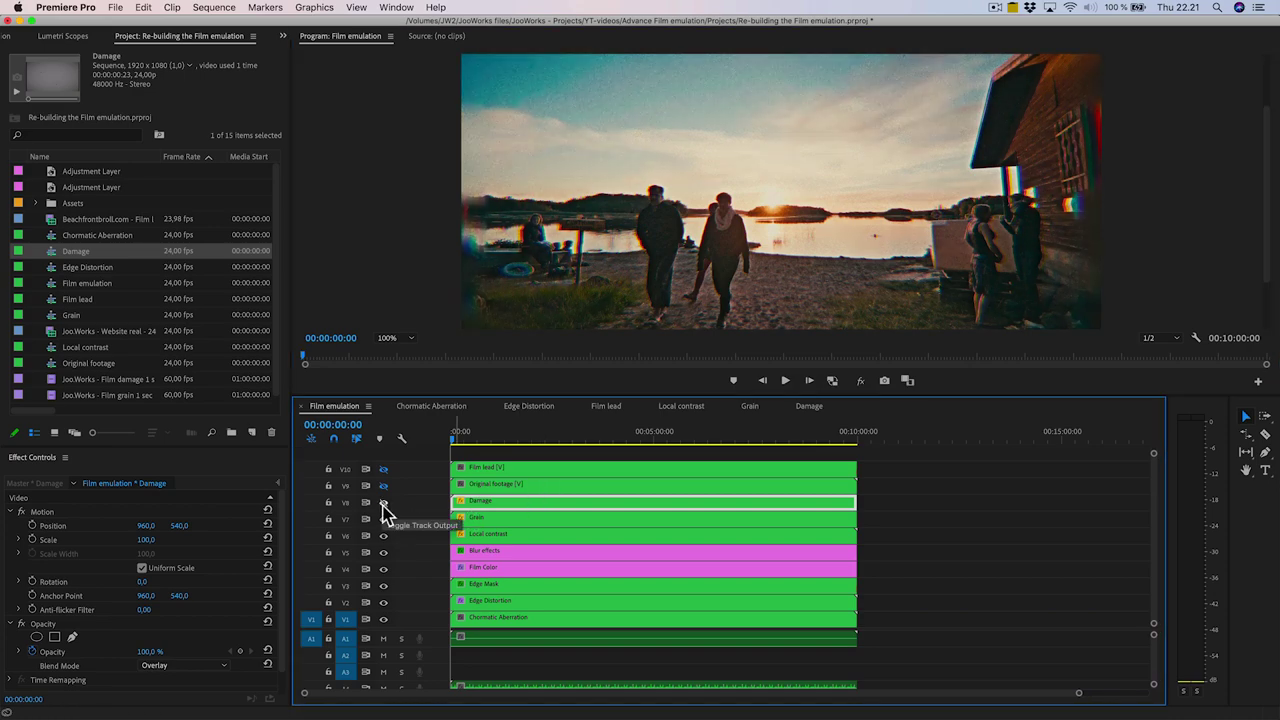
left_click(383, 503)
left_click(383, 503)
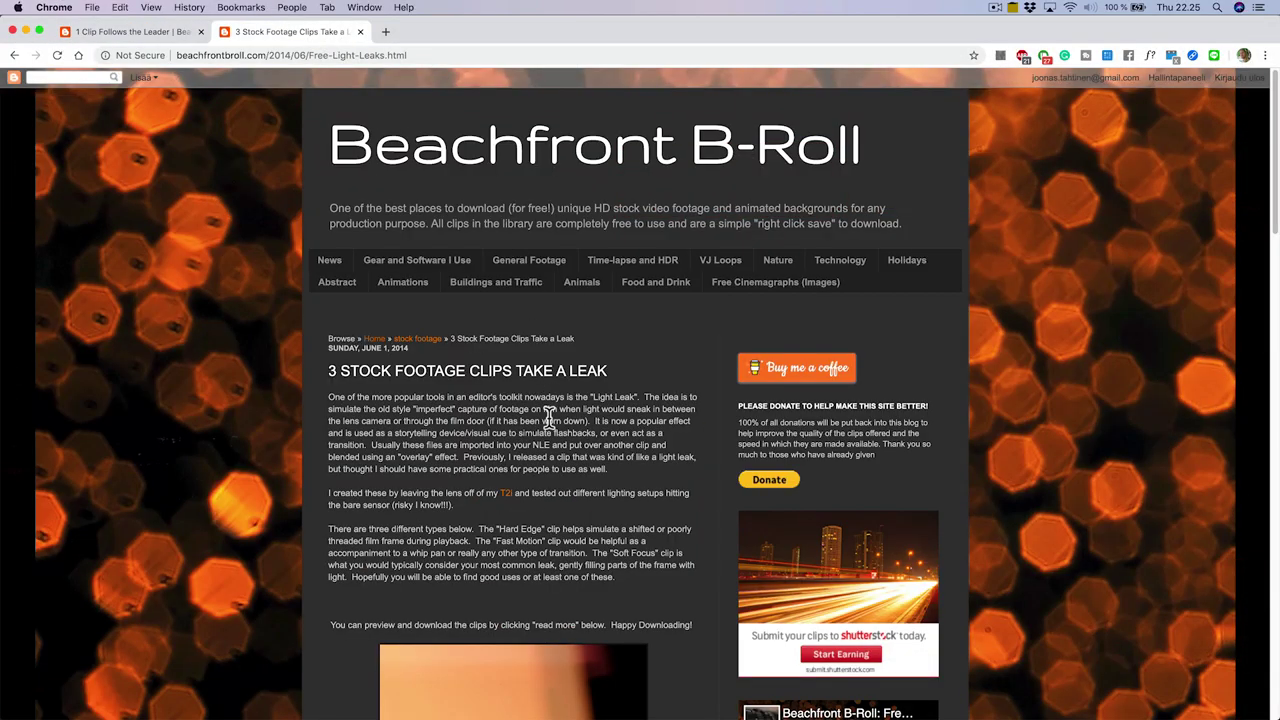
- Save the Light Leak Soft Focus H.264 clip from the Beachfront B-Roll light leak page
scroll(552, 427, "down", 5)
scroll(557, 437, "down", 10)
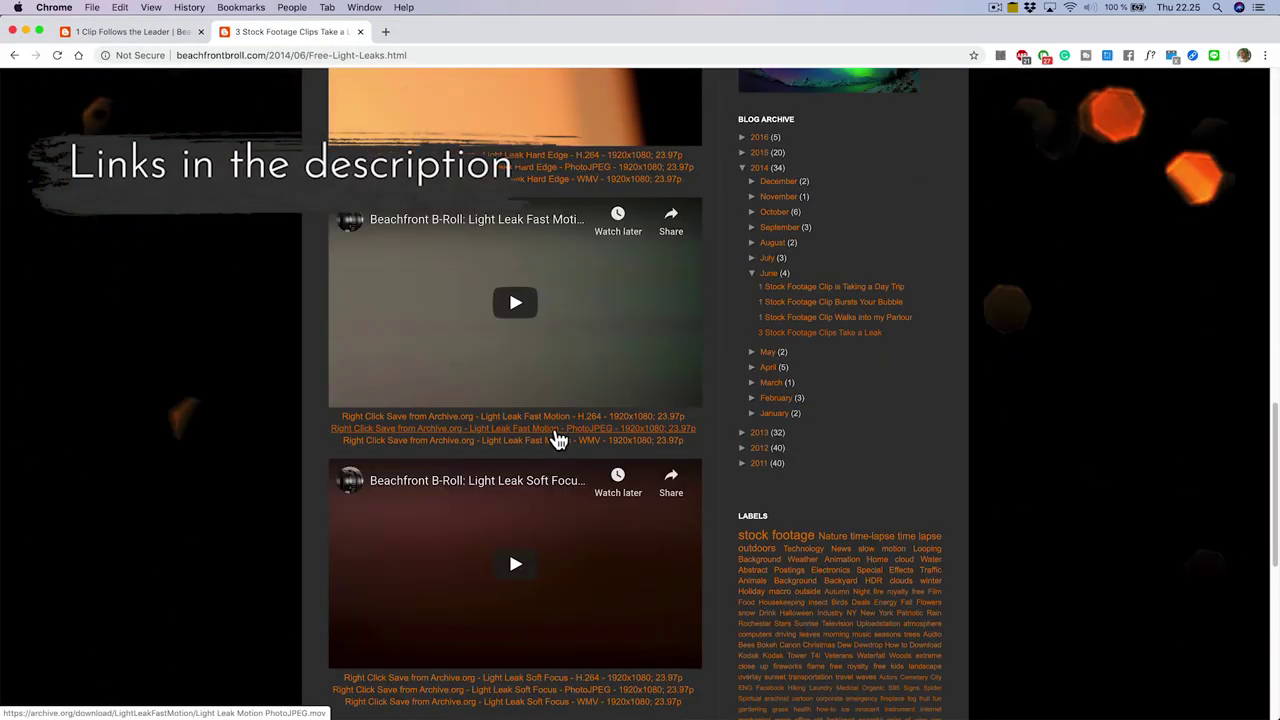
right_click(457, 630)
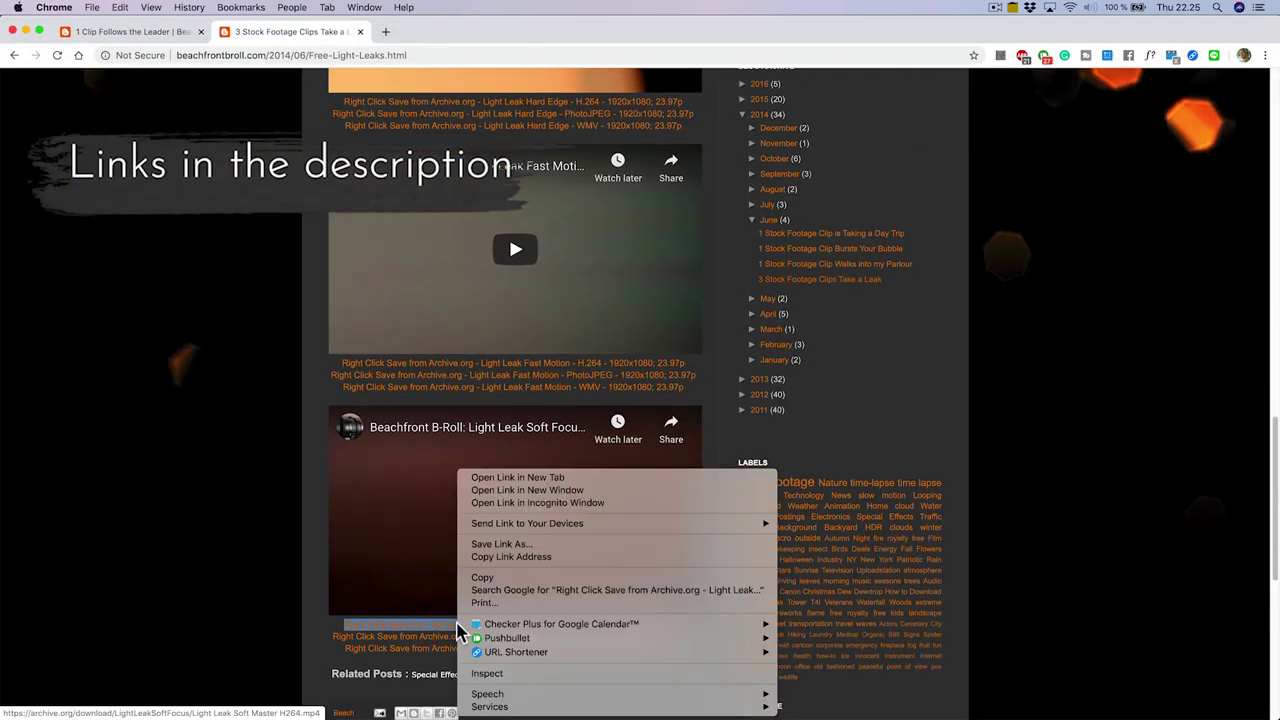
left_click(608, 556)
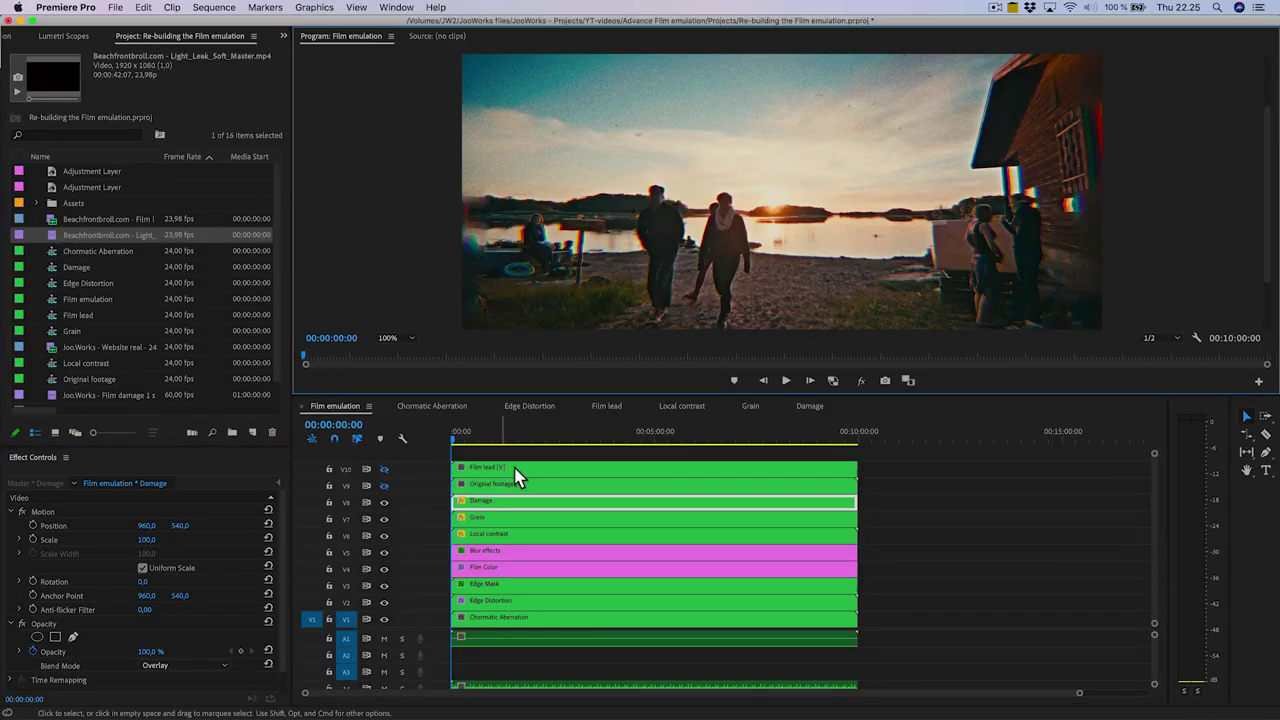
- Free a track above Damage by moving Film lead and Original footage up, and place the Light_Leak_Soft_Master.mp4 clip there at the sequence start
left_click_drag(515, 475, 515, 459)
left_click(384, 462)
left_click(385, 496)
left_click_drag(110, 235, 460, 497)
scroll(463, 497, "up", 2)
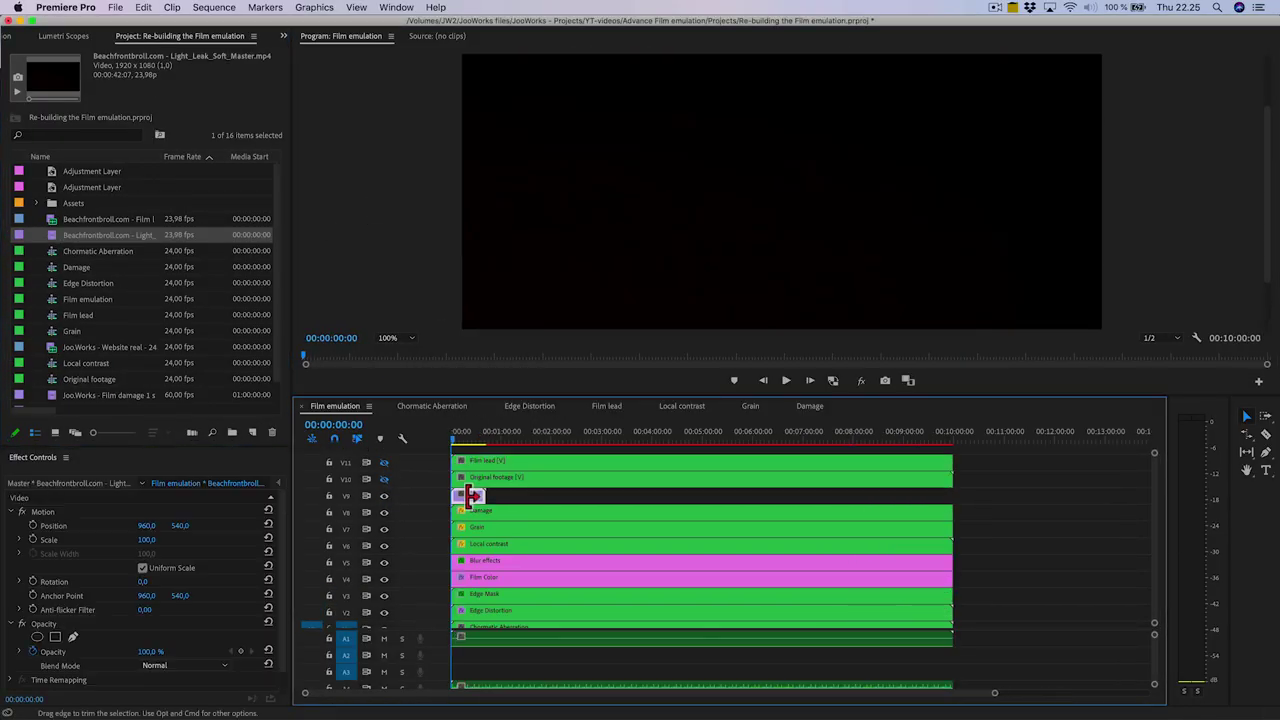
- Nest the light leak clip into a sequence named Light Leaks
right_click(467, 497)
left_click(510, 463)
type("Light Leaks")
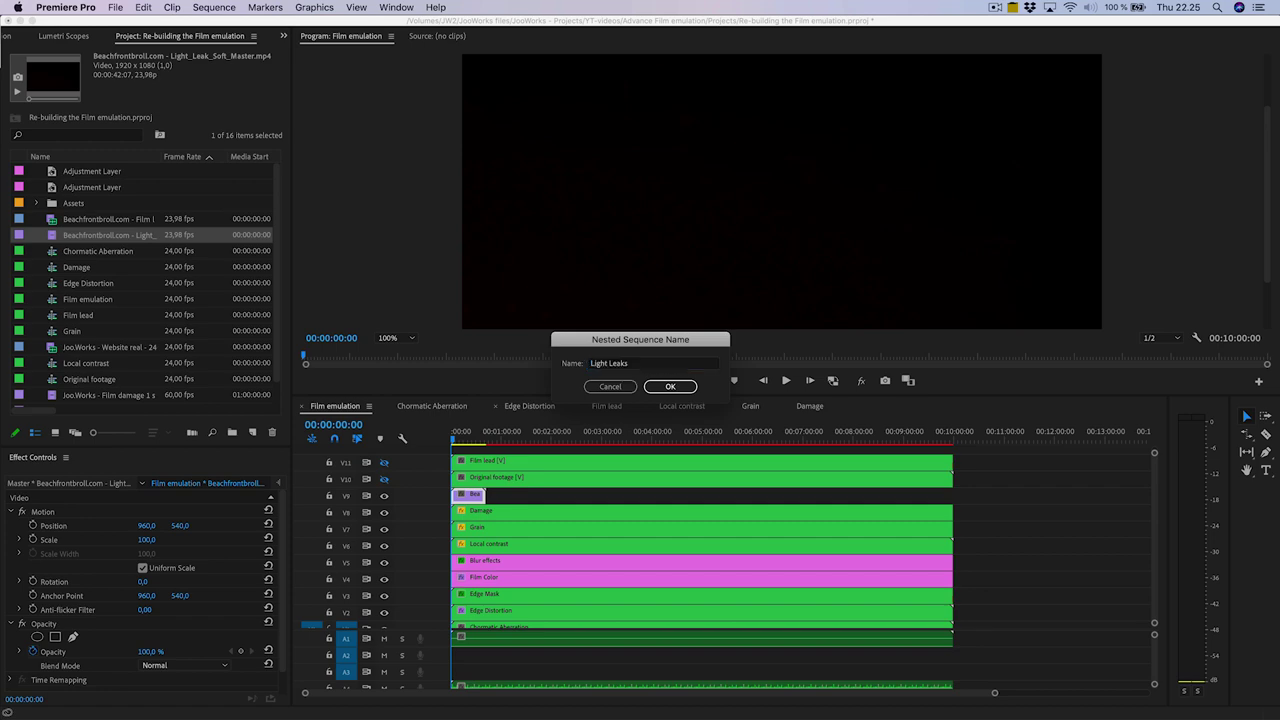
key("Return")
- Open the Light Leaks sequence and add a marker at the 10-minute point
double_click(467, 495)
left_click(322, 425)
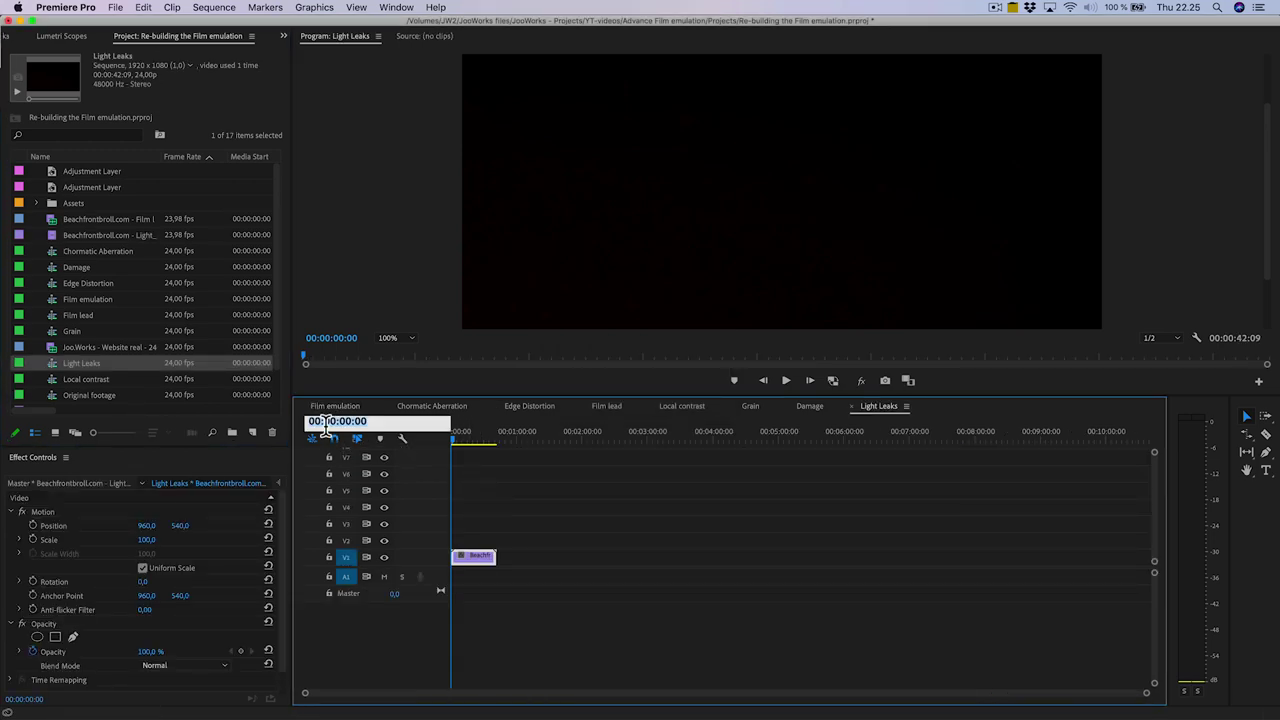
type("1")
key("Return")
left_click(728, 484)
key("m")
- Duplicate the light leak clip end to end in the Light Leaks sequence until it runs past the 10-minute marker
left_click(485, 556)
left_click_drag(468, 440, 498, 442)
key("Down")
key("Up")
key("Down")
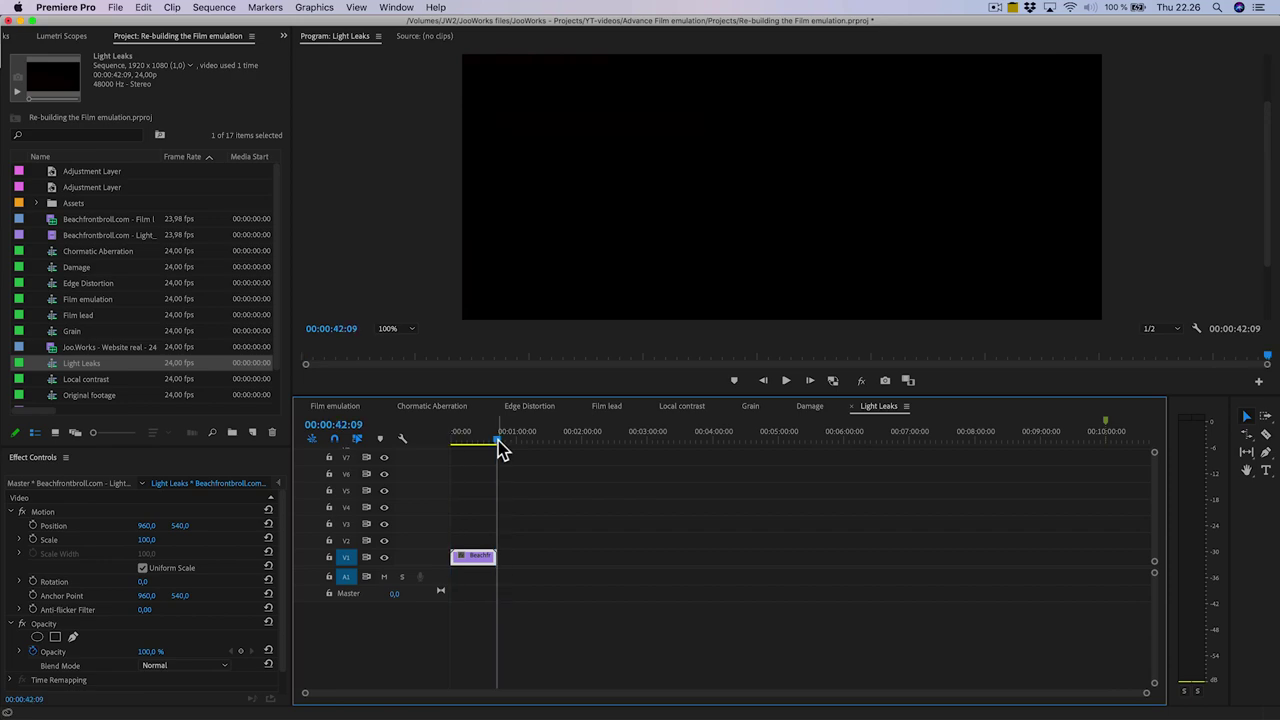
key("super+v")
key("super+v")
key("super+v")
key("super+v")
key("super+v")
key("super+v")
key("super+v")
key("super+v")
key("super+v")
key("ctrl+v")
key("ctrl+v")
key("ctrl+v")
key("ctrl+v")
key("ctrl+v")
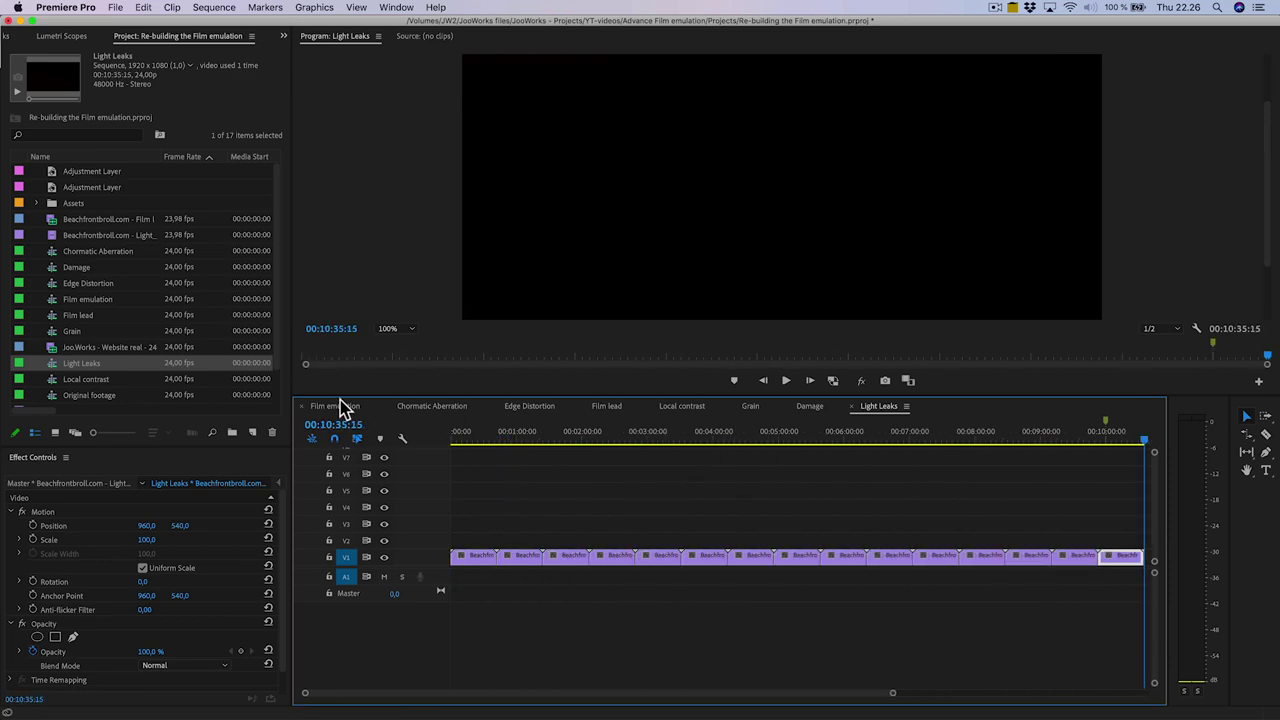
- In the Film emulation sequence, extend the Light Leaks clip to the 10-minute end and set its blend mode to Screen
left_click(336, 406)
left_click_drag(482, 496, 897, 514)
scroll(200, 600, "down", 2)
left_click(186, 642)
left_click(221, 352)
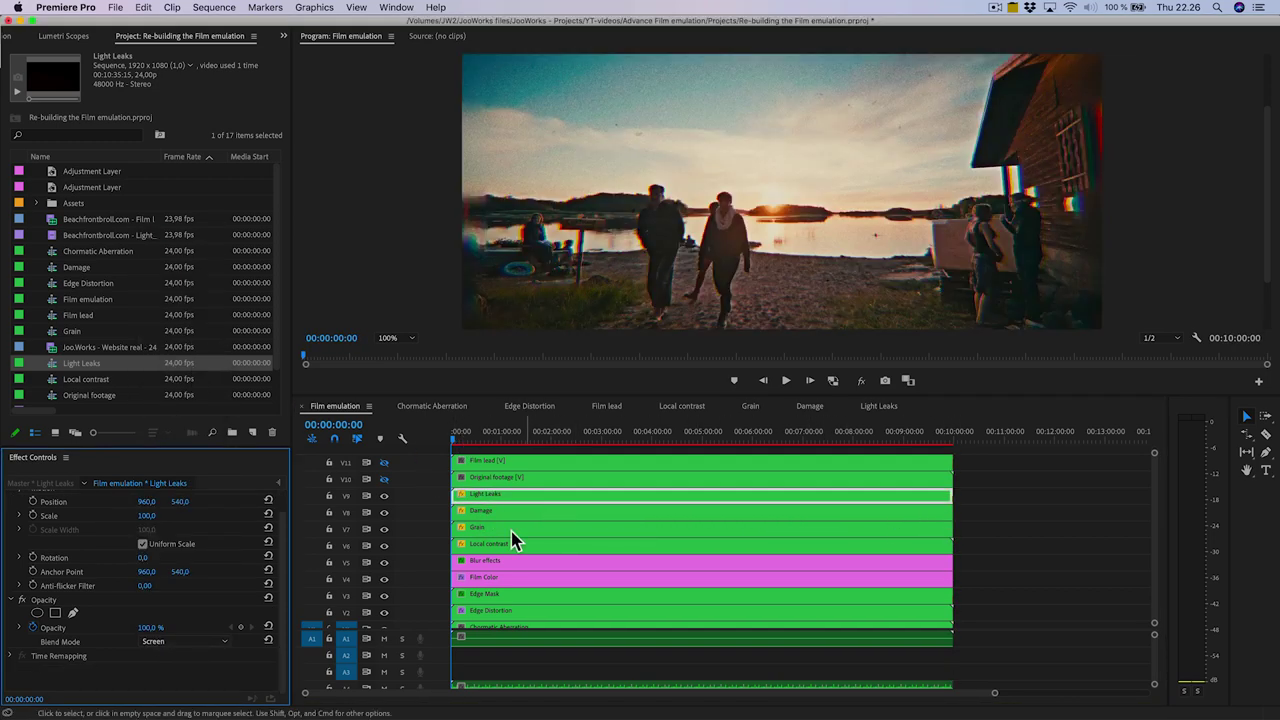
- Play the light leak briefly and set the Light Leaks clip's opacity to 50%
key("space")
key("space")
left_click(150, 627)
type("50")
key("Return")
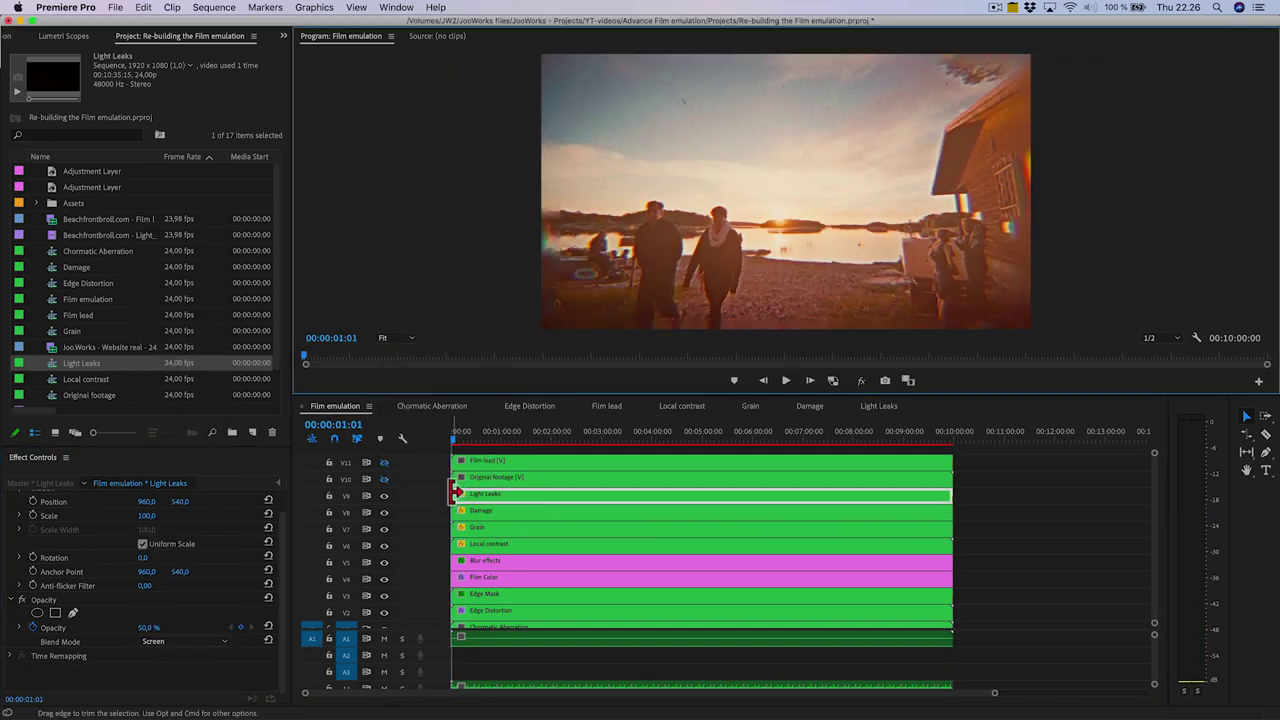
- Apply the Fast Color Corrector effect to the Light Leaks clip and shift its hue angle
left_click(283, 35)
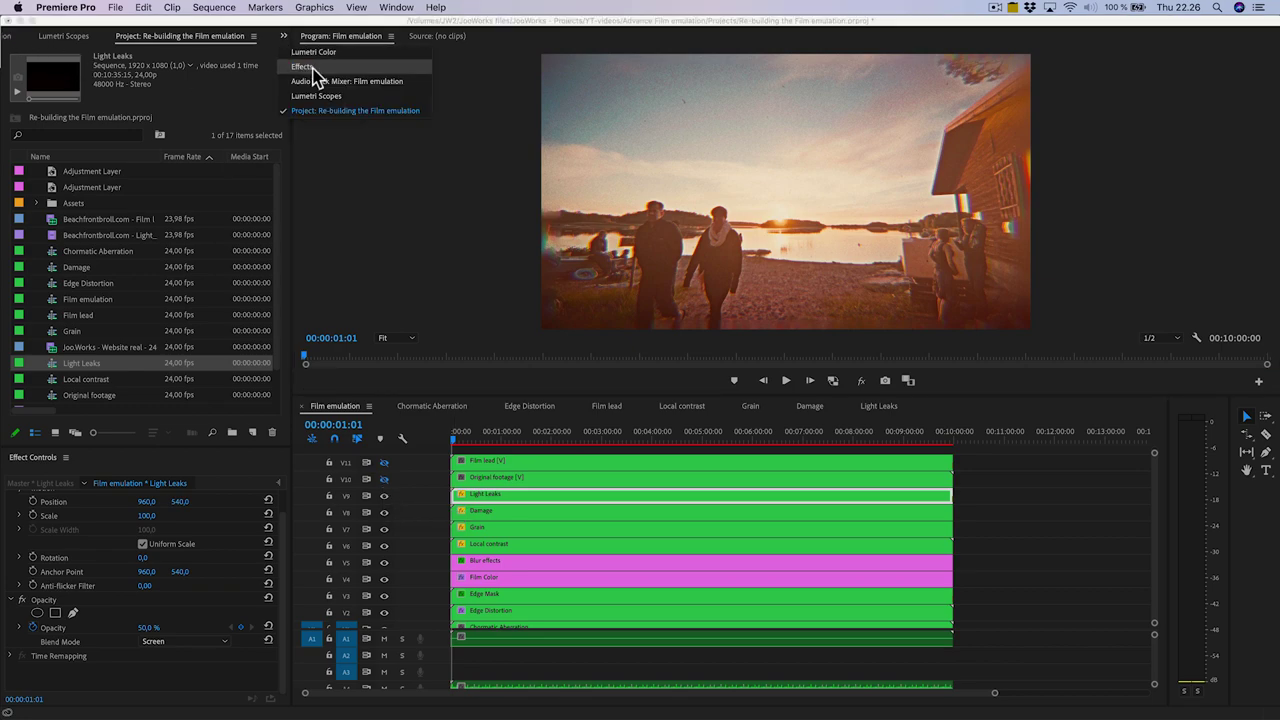
left_click(300, 72)
left_click(40, 53)
type("fast")
left_click_drag(92, 166, 169, 640)
scroll(120, 612, "down", 5)
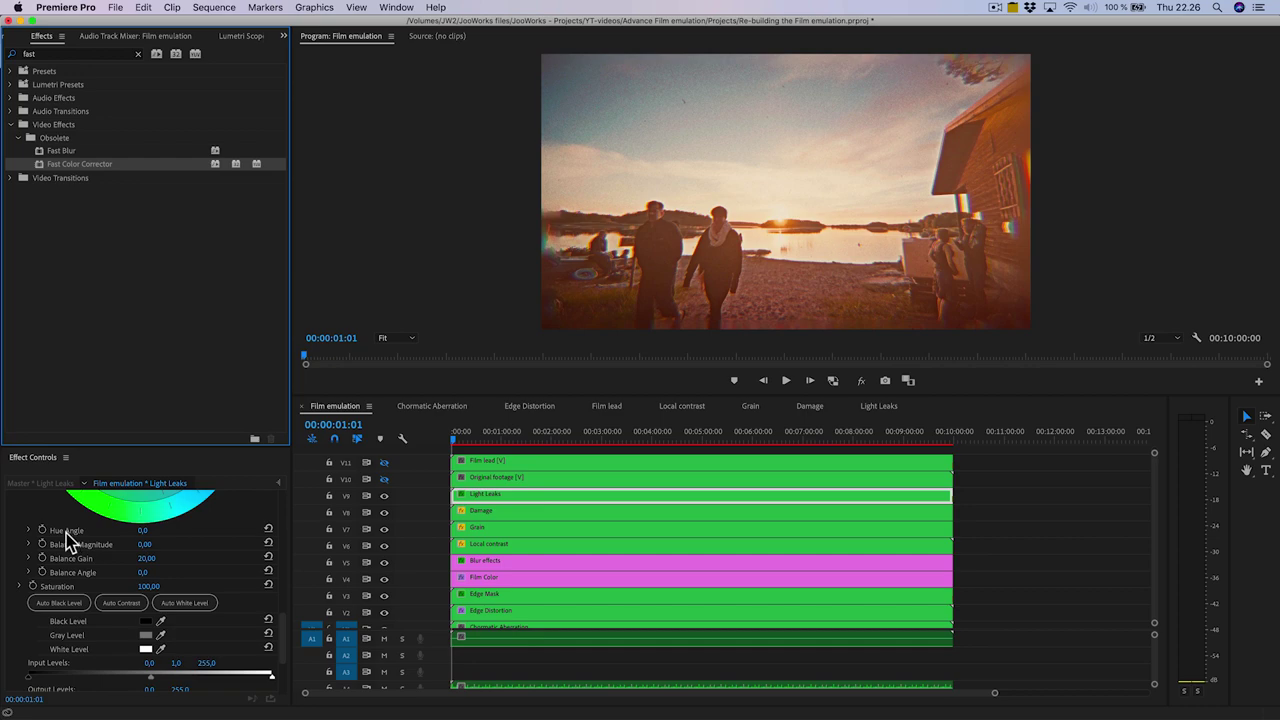
left_click_drag(142, 531, 114, 531)
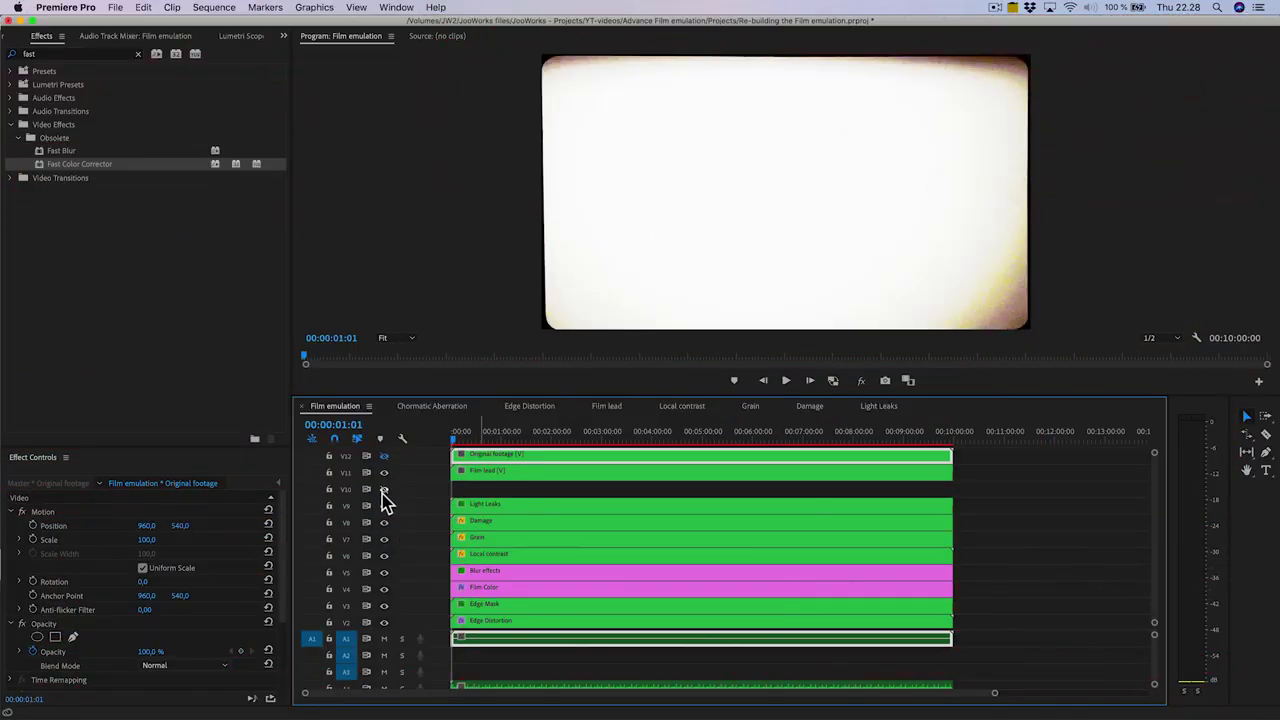
- Move the Film lead clip to the track directly above Light Leaks and set its blend mode to Multiply
left_click(489, 489)
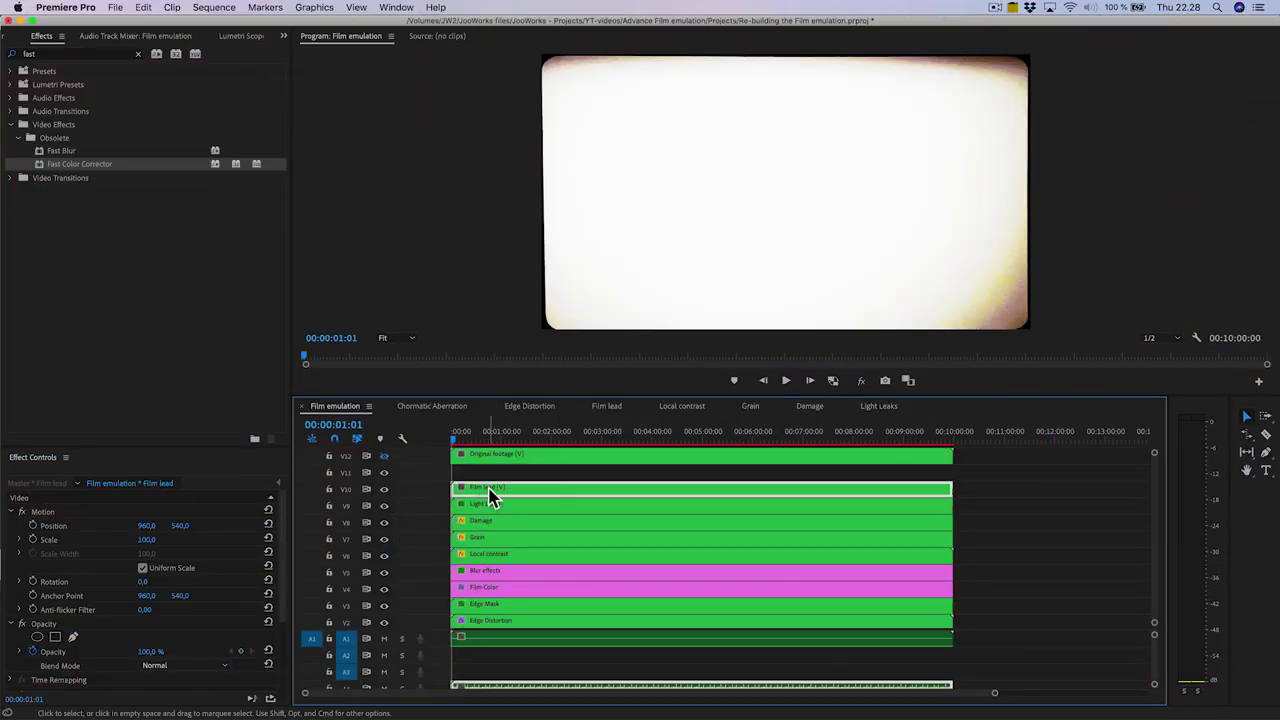
scroll(190, 590, "down", 3)
left_click(186, 598)
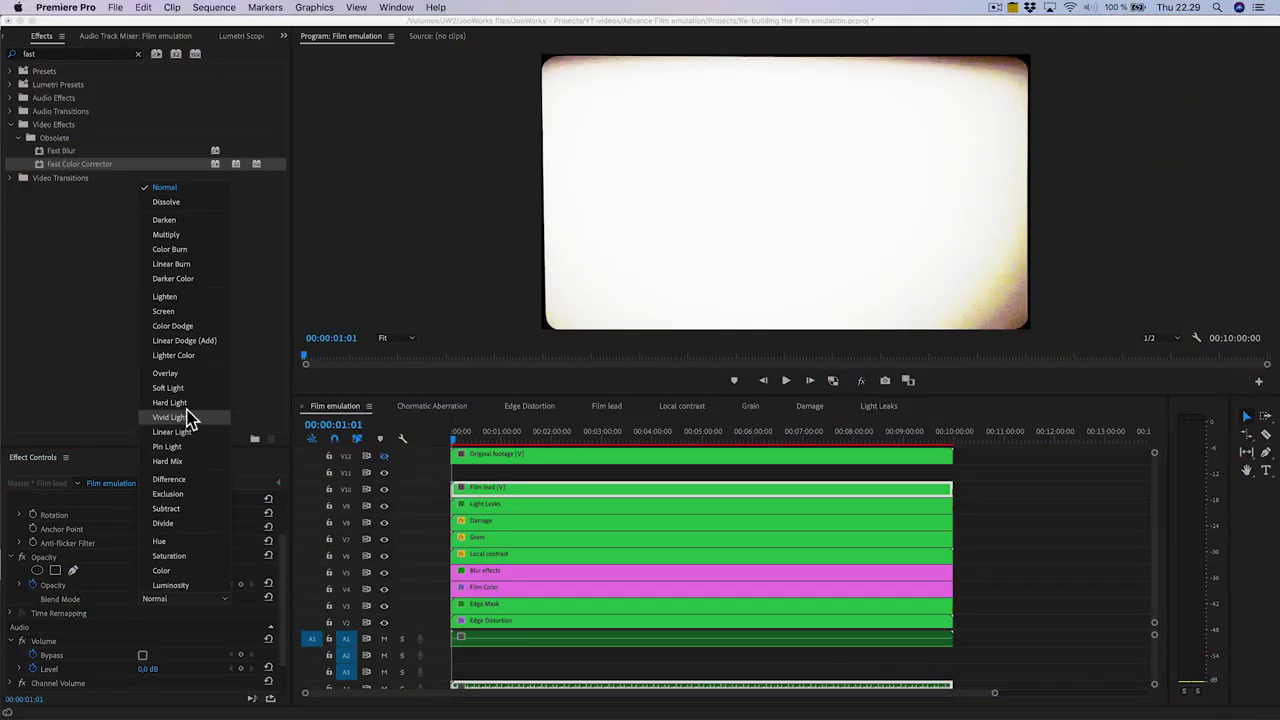
left_click(166, 235)
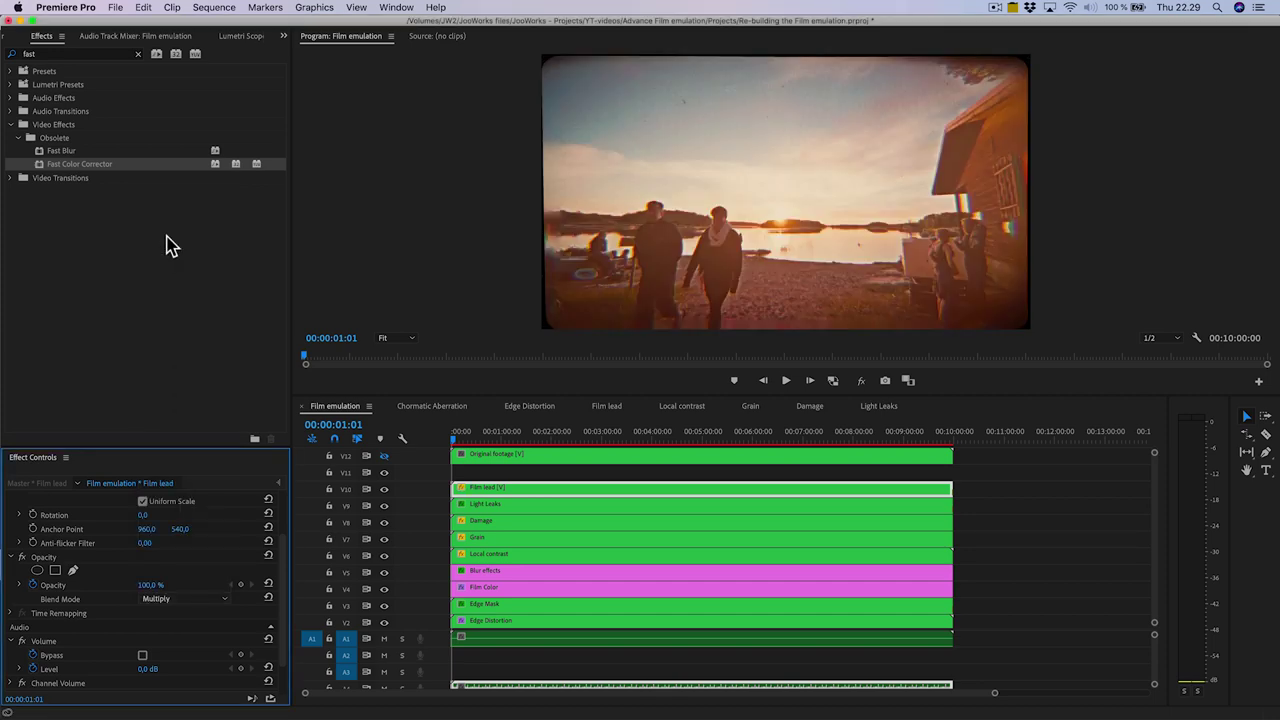
- Apply the Black & White effect to the Film lead clip and play the result
double_click(48, 54)
type("black")
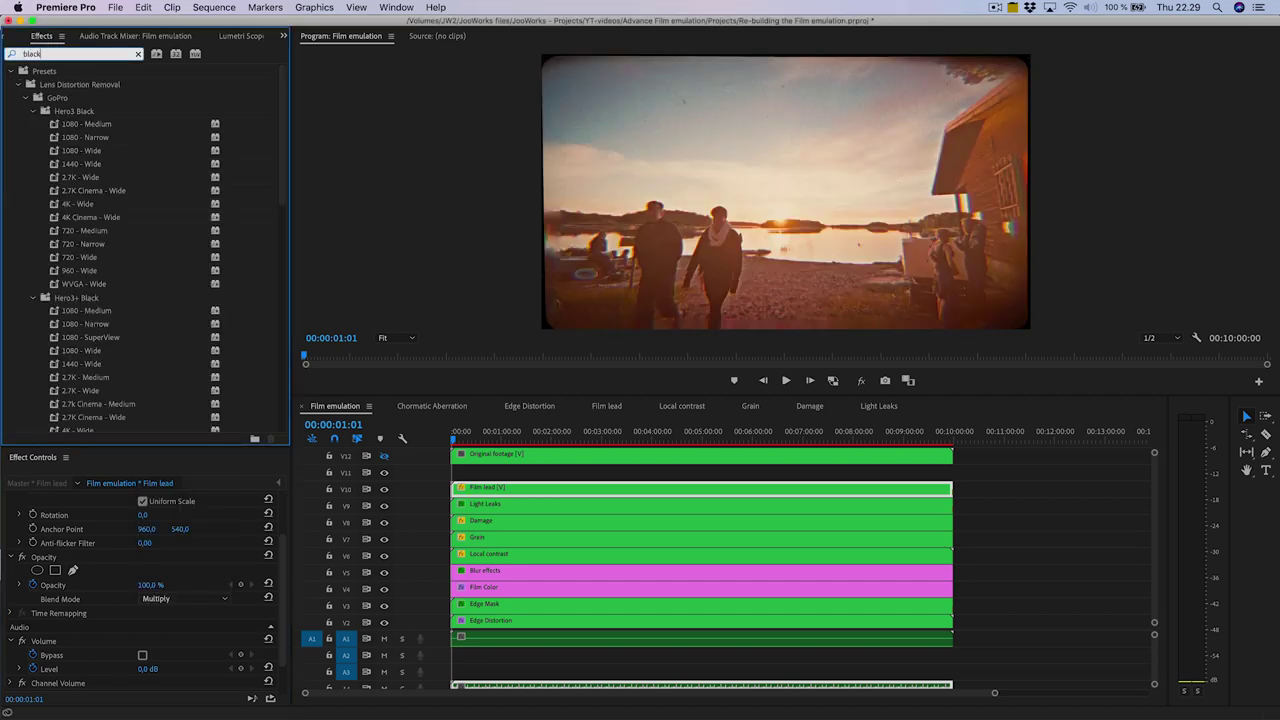
type(" &")
left_click_drag(70, 150, 481, 496)
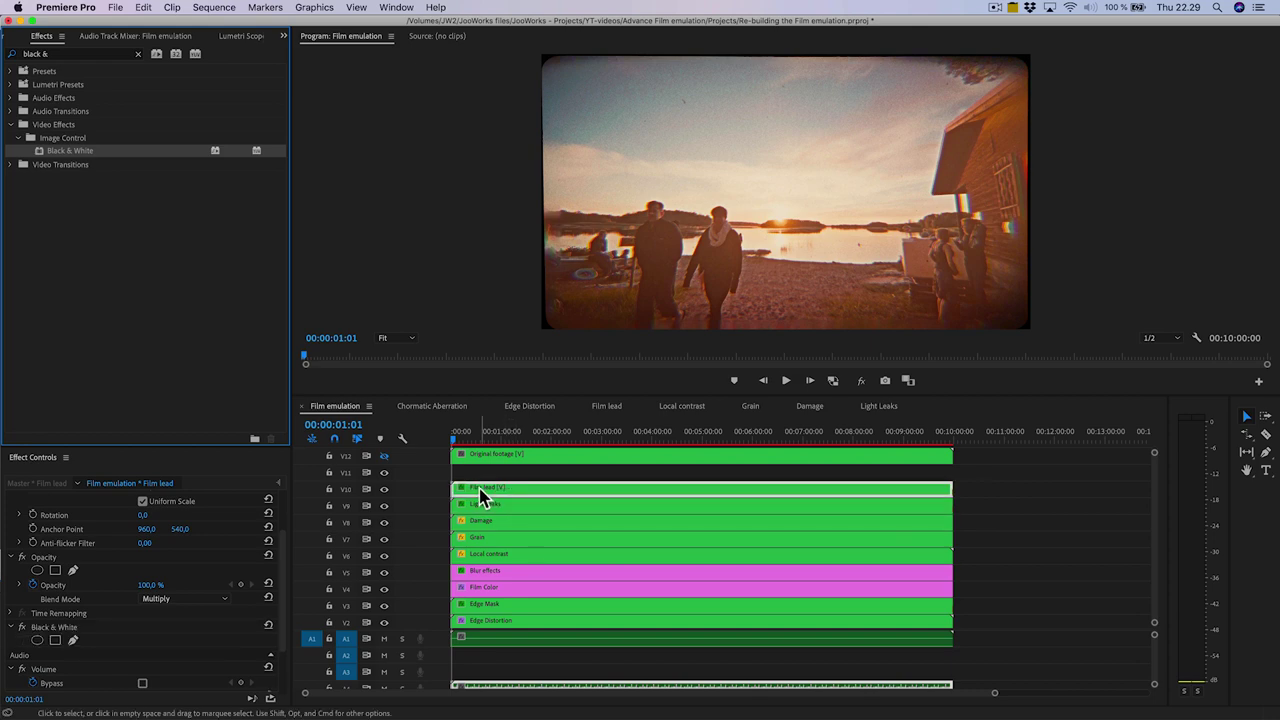
key("space")
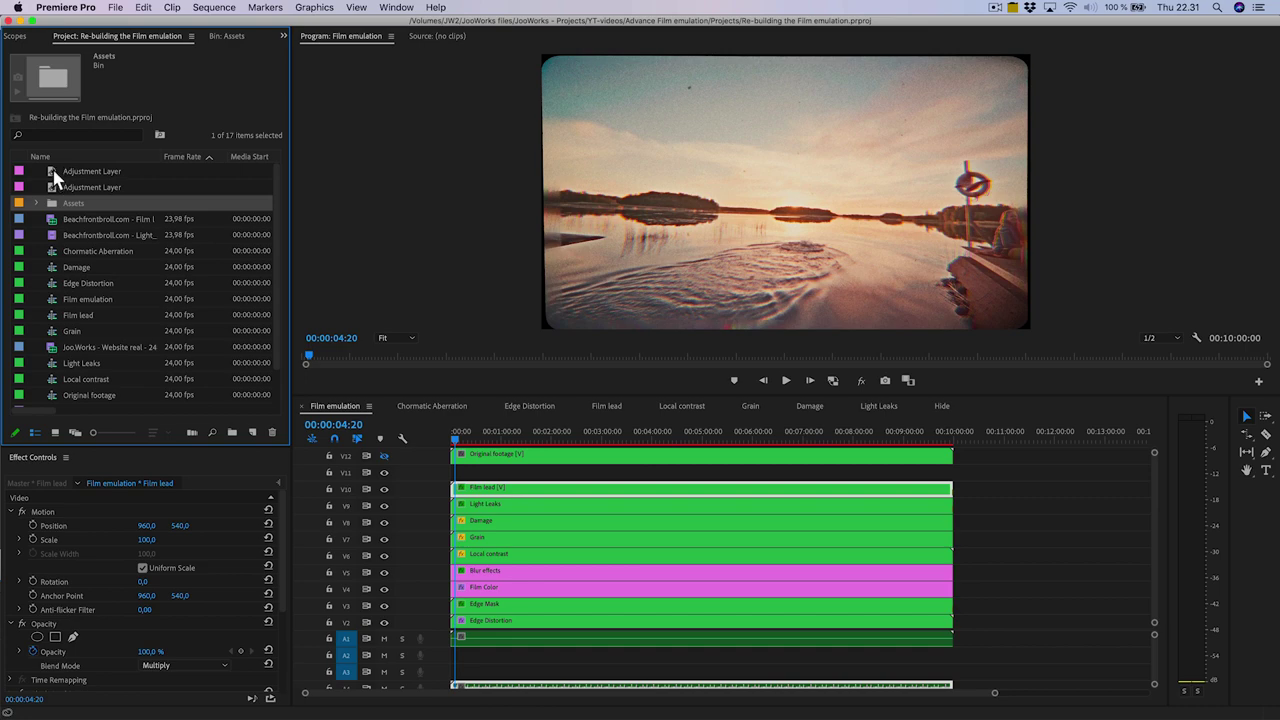
- Place an adjustment layer on the empty track above Film lead and extend it to the 10-minute end
left_click(55, 174)
left_click_drag(422, 425, 960, 468)
left_click(923, 471)
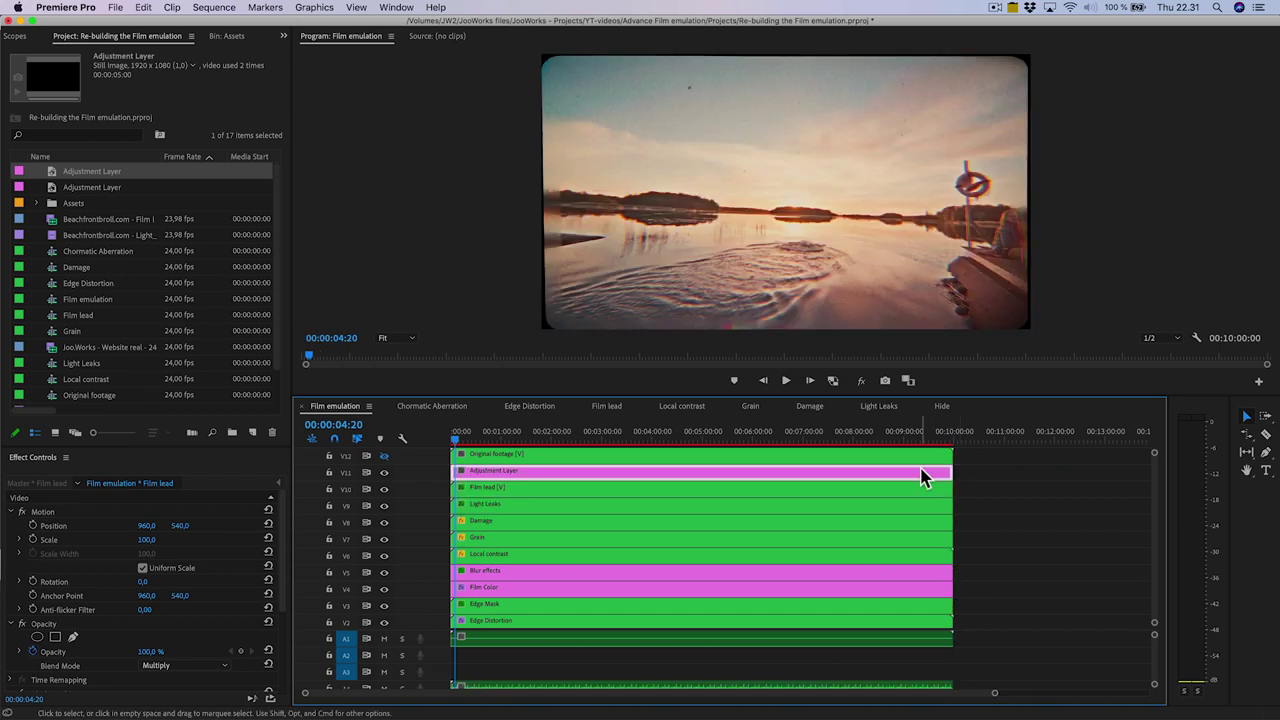
- Apply the Transform effect to the new adjustment layer and set the effect's scale to 101
left_click(283, 36)
left_click(313, 66)
left_click(80, 53)
type("transfo")
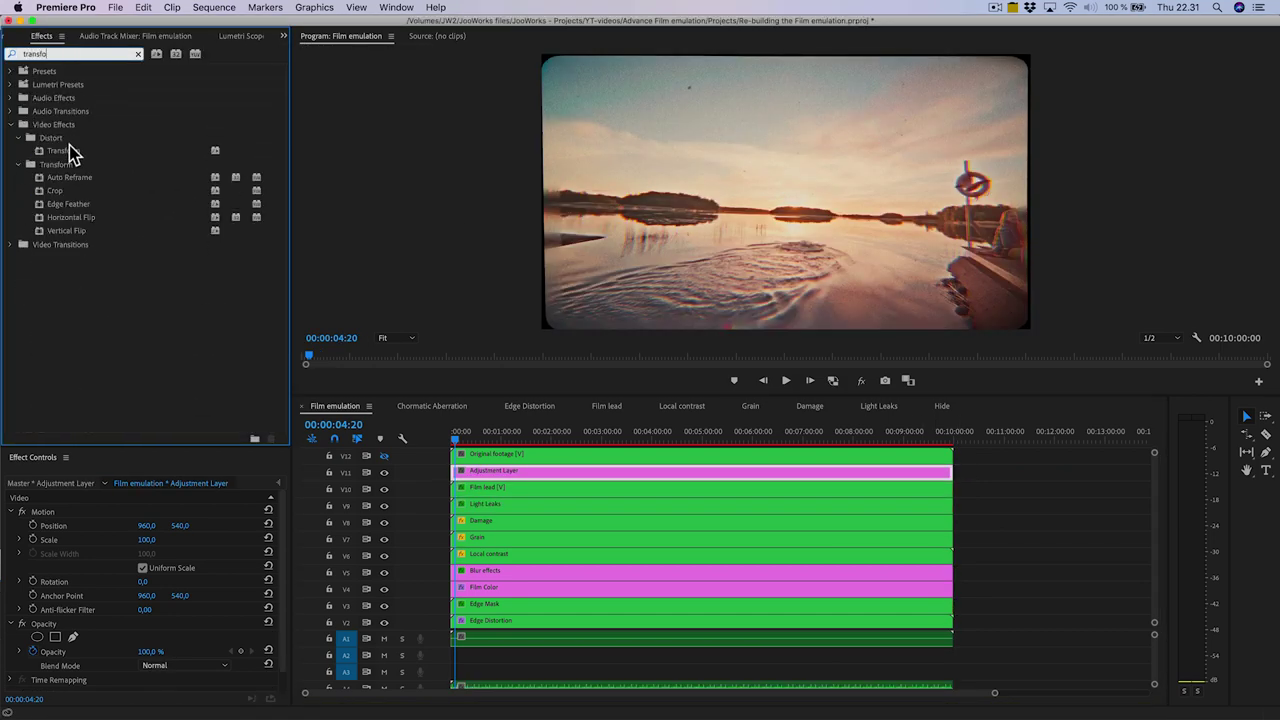
left_click_drag(73, 153, 500, 471)
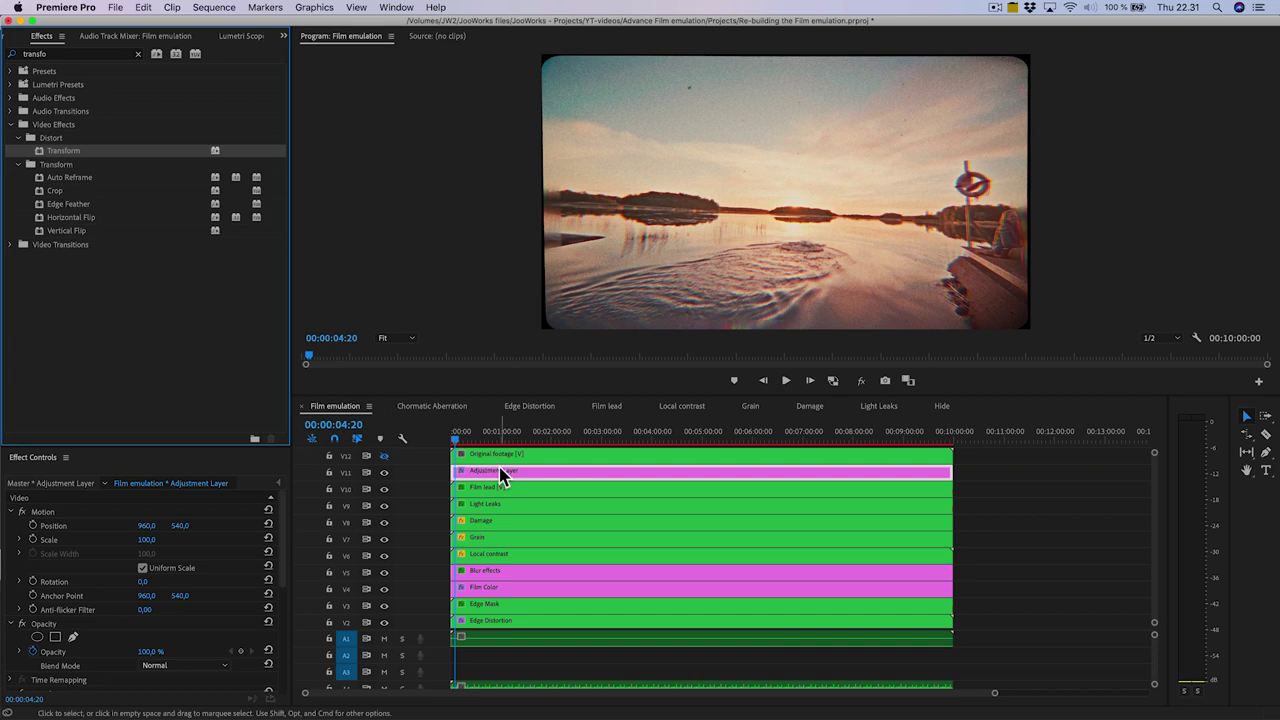
scroll(110, 578, "down", 2)
scroll(110, 578, "down", 5)
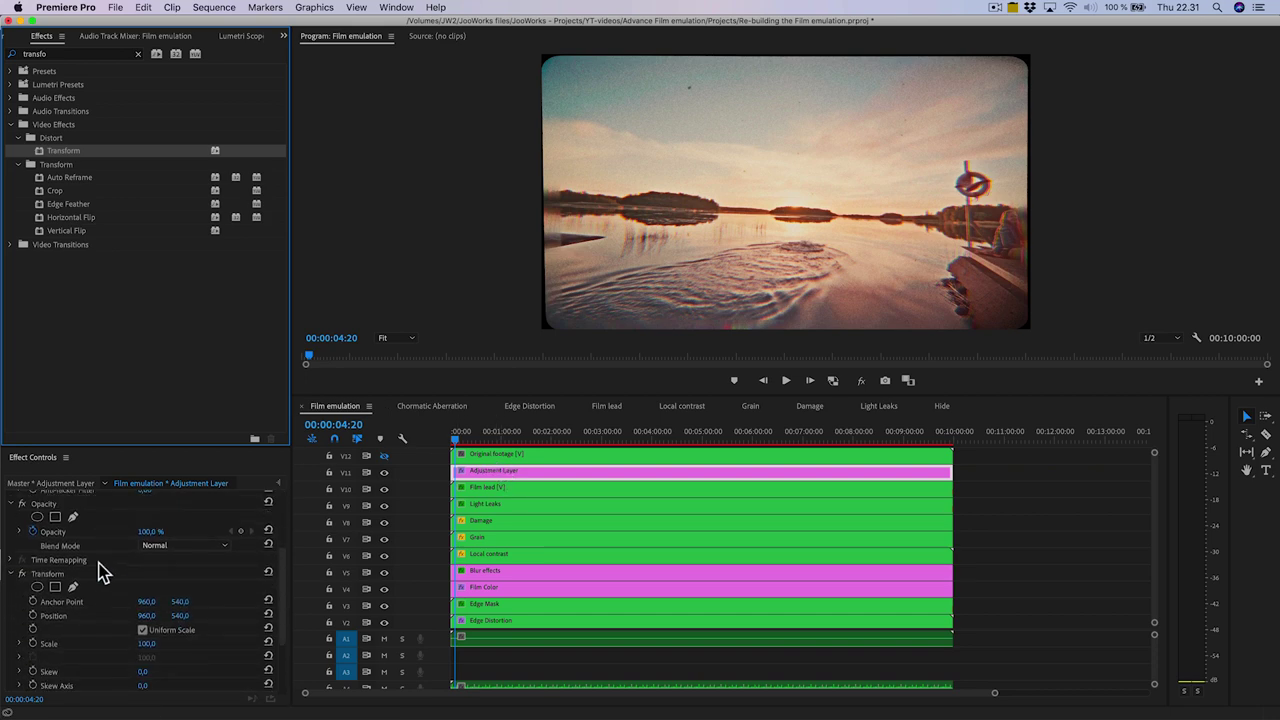
left_click(146, 616)
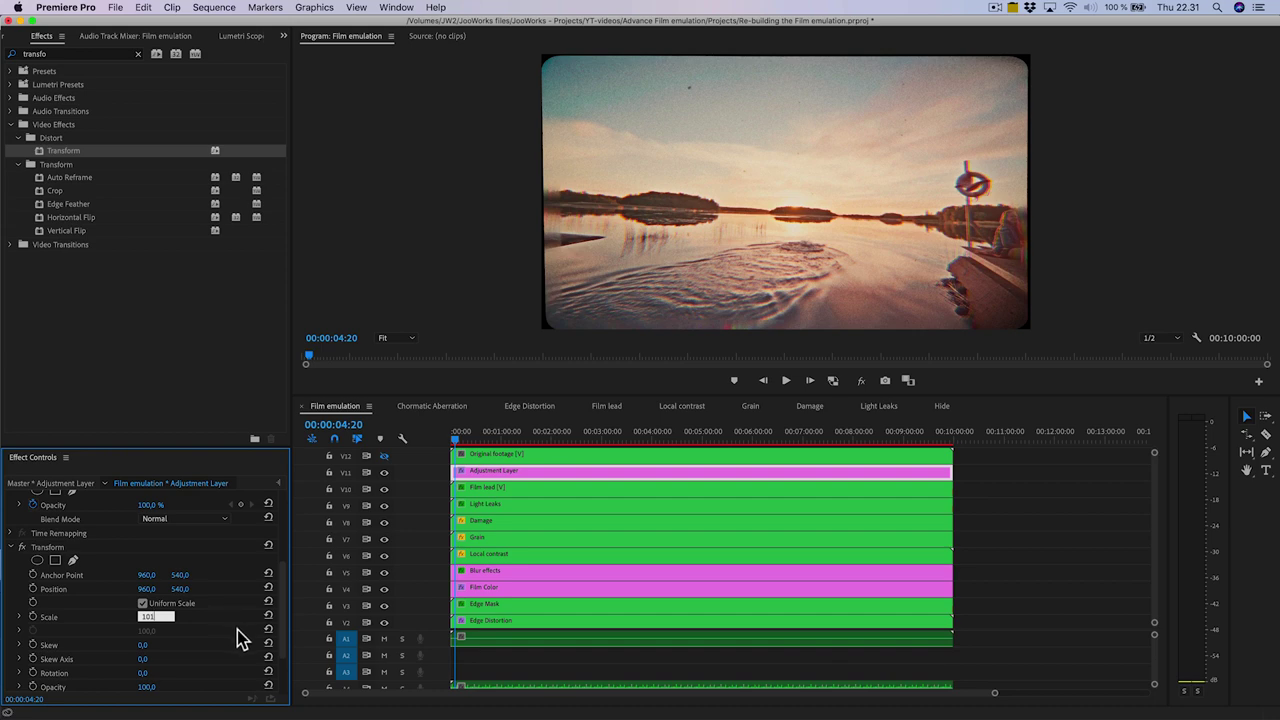
key("Return")
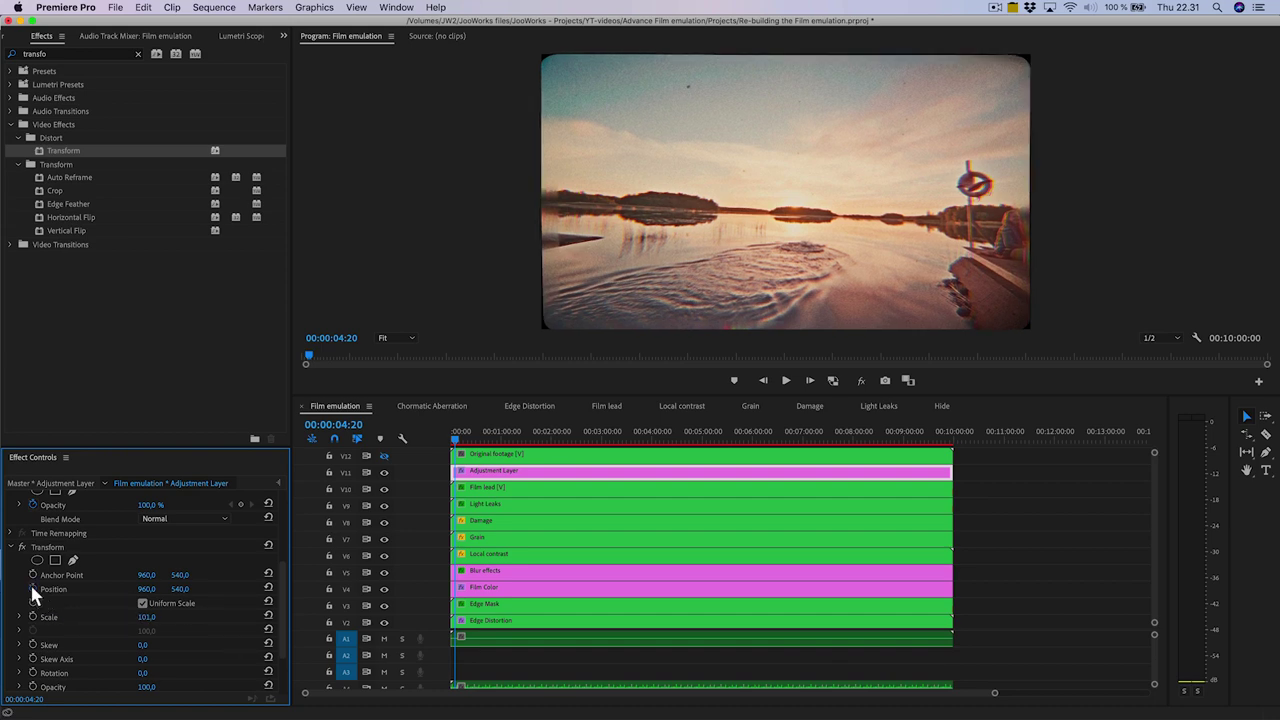
- Keyframe the Transform position frame by frame with slight offsets around 960, 540, including 962, 538 and 960, 541, to create a shake
left_click(276, 482)
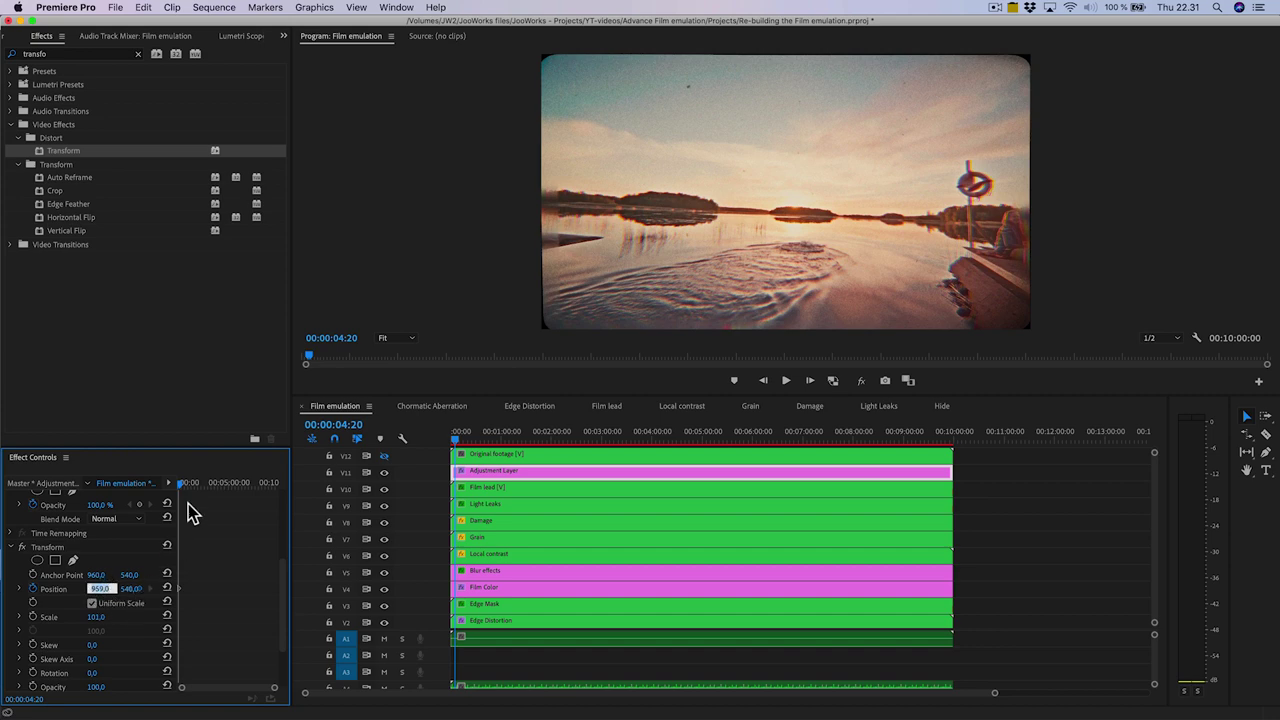
left_click_drag(179, 503, 211, 503)
key("Tab")
left_click(809, 381)
left_click(112, 589)
key("Tab")
left_click(809, 381)
left_click(114, 589)
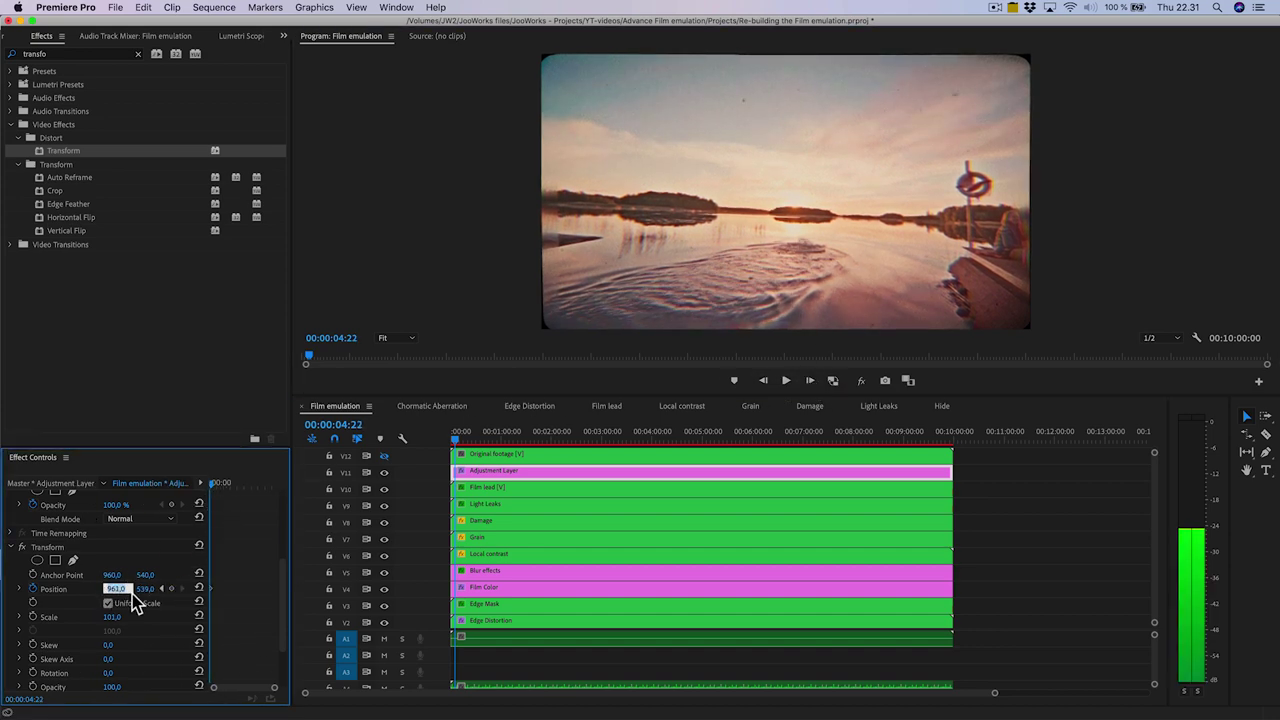
type("962")
left_click(145, 589)
left_click(809, 381)
left_click(145, 589)
type("541")
left_click(809, 381)
left_click(112, 589)
type("960")
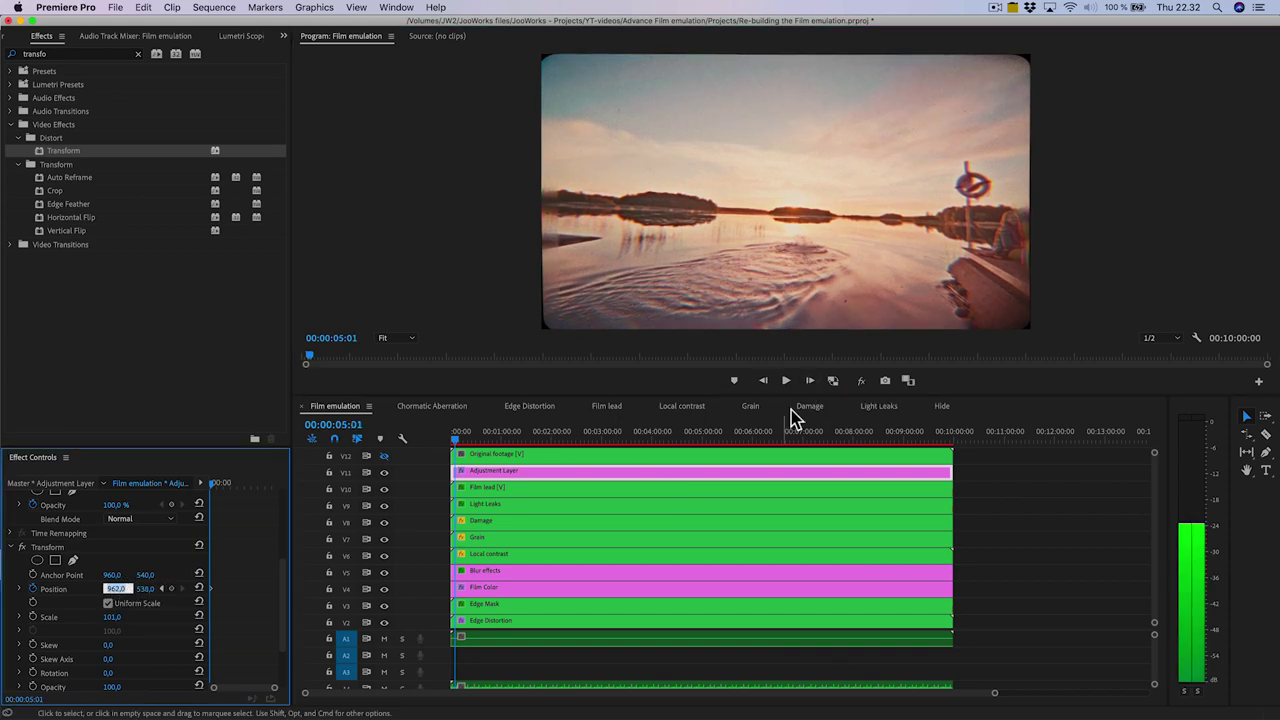
left_click(809, 381)
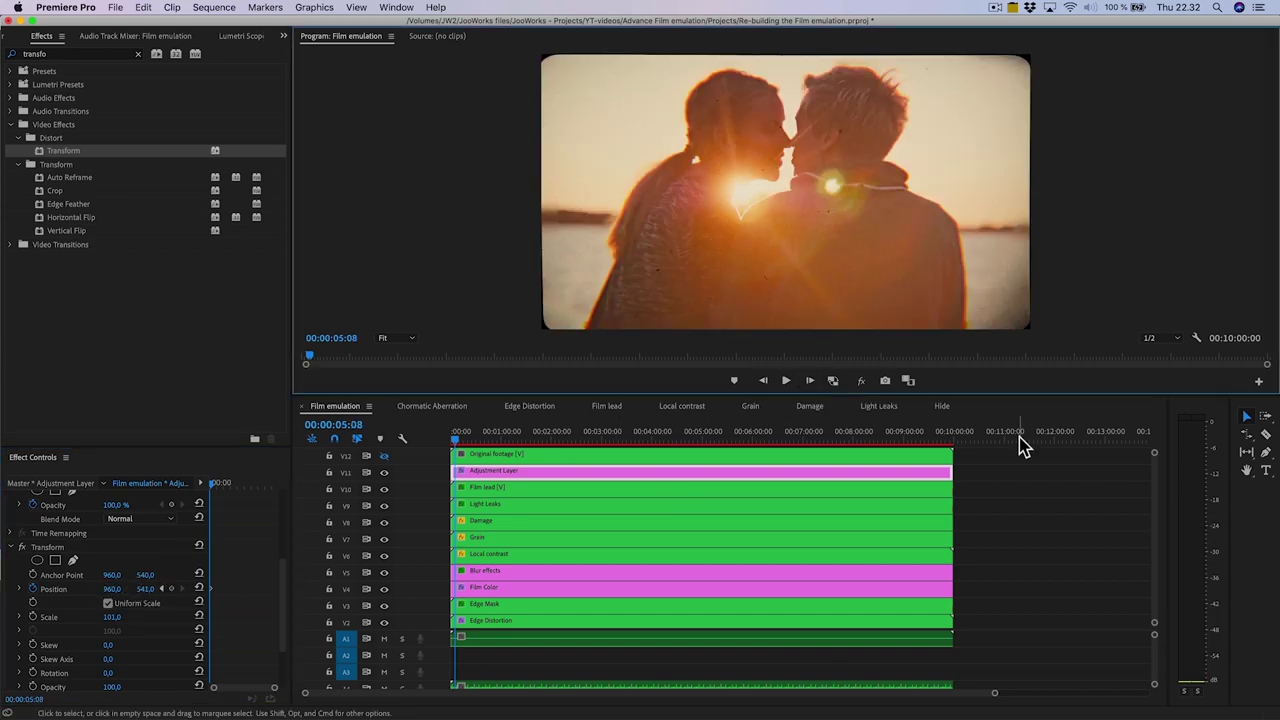
- Paste the prepared 8mm shake adjustment layer beyond the sequence's end and move it onto V11 in place of the plain adjustment layer
left_click(1020, 442)
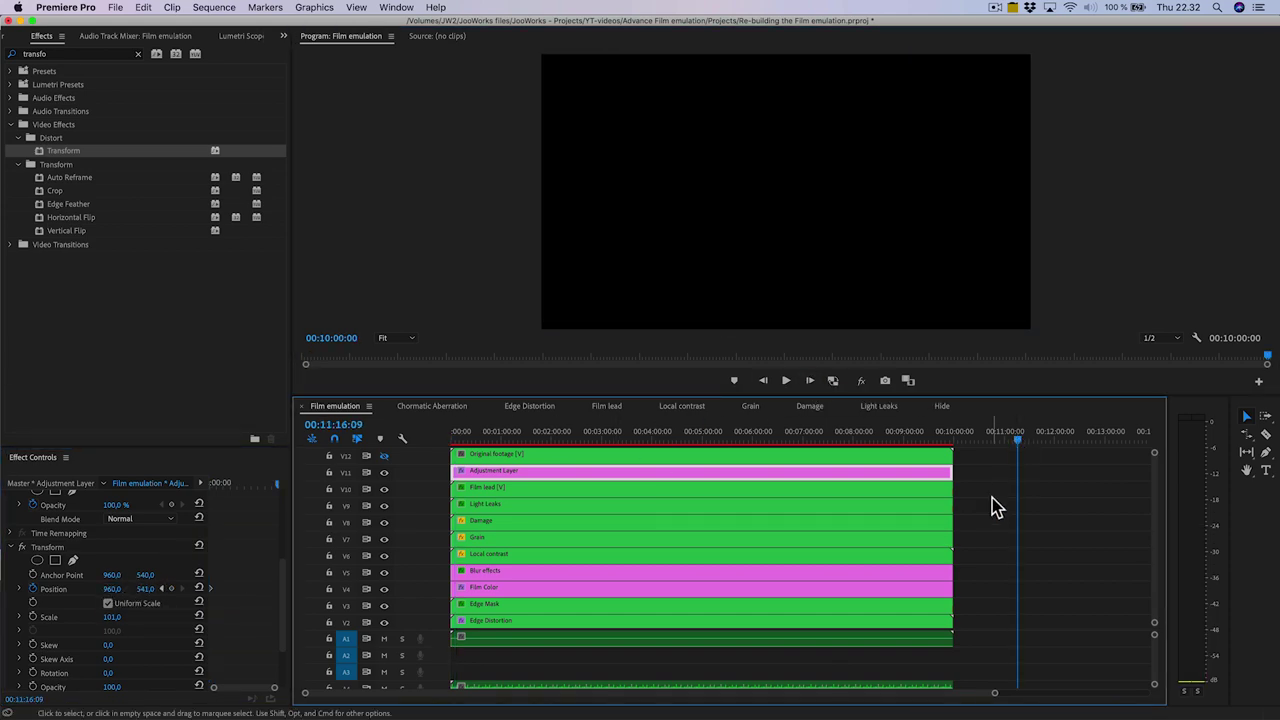
key("super+v")
key("backslash")
scroll(807, 521, "up", 1)
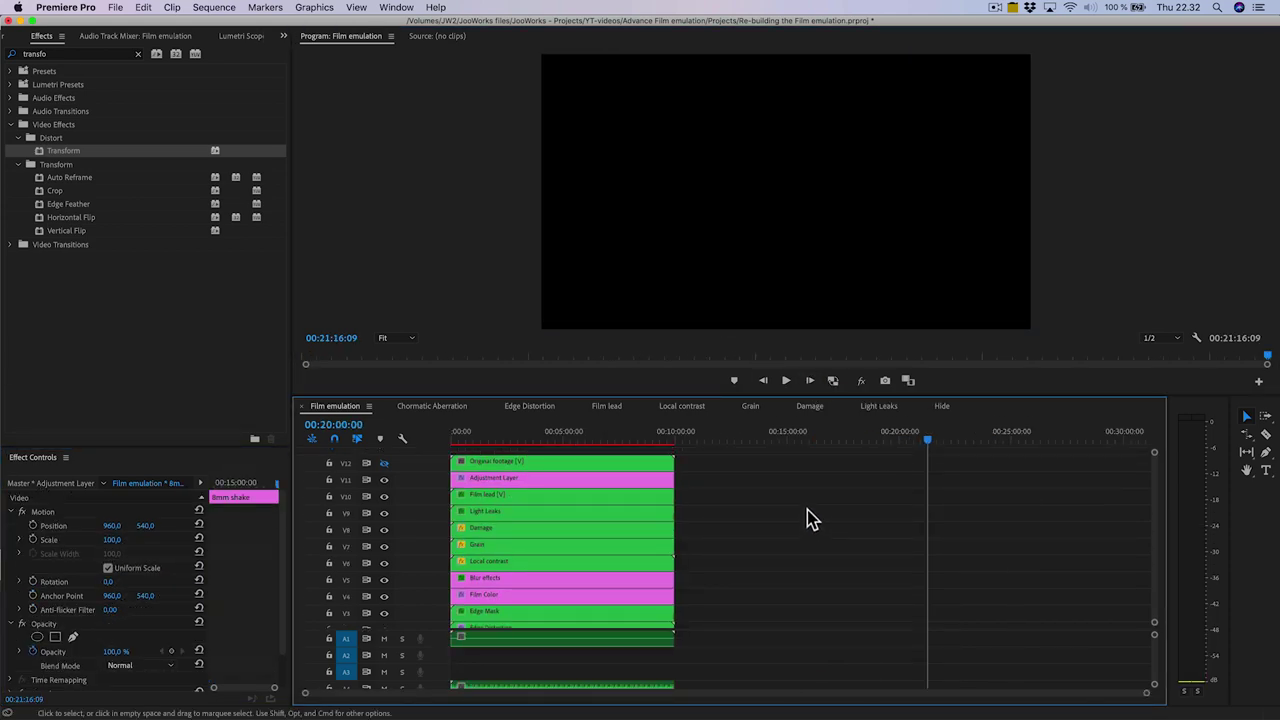
scroll(808, 518, "down", 2)
left_click_drag(797, 619, 517, 491)
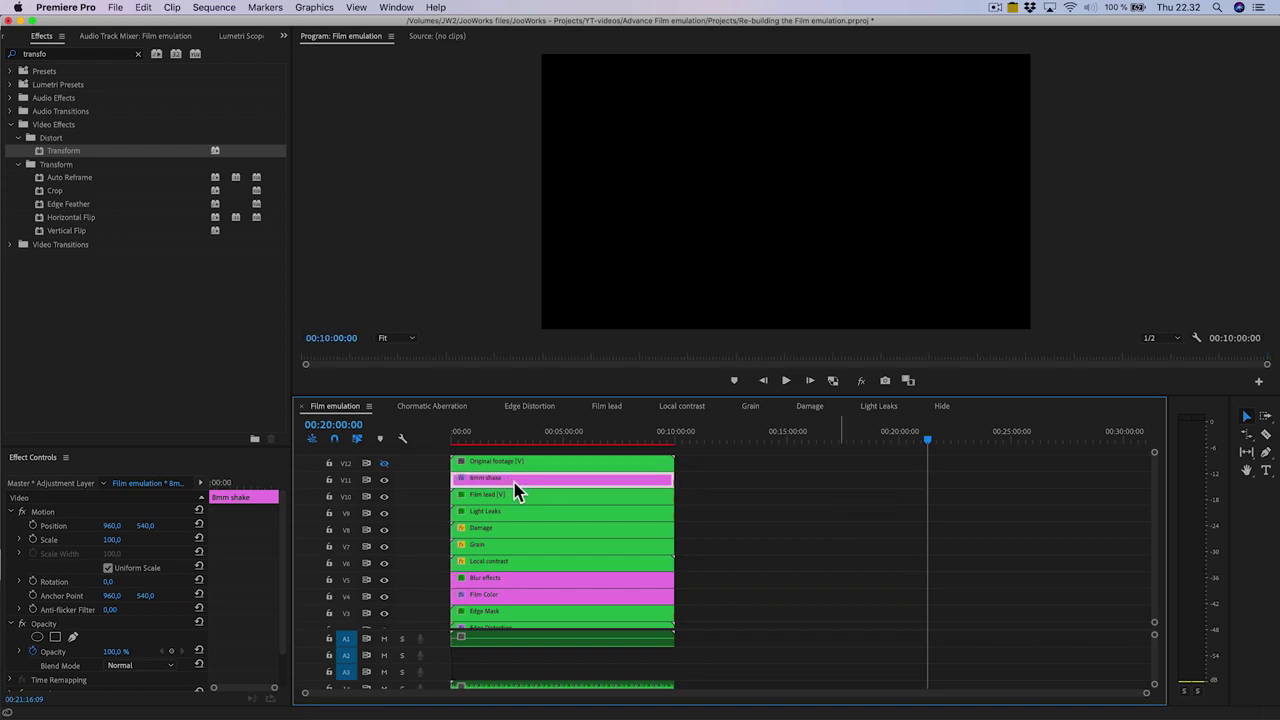
- Play the sequence from the beginning to check the 8mm shake on the footage
left_click(453, 446)
key("space")
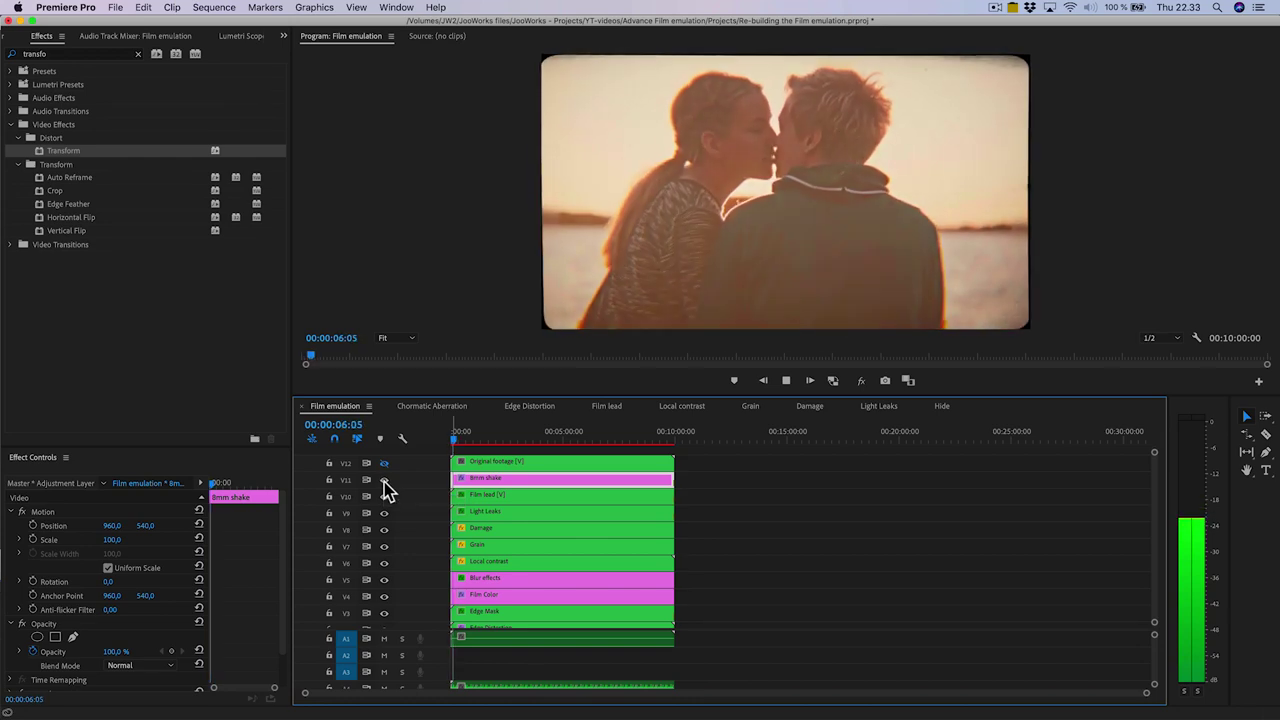
key("space")
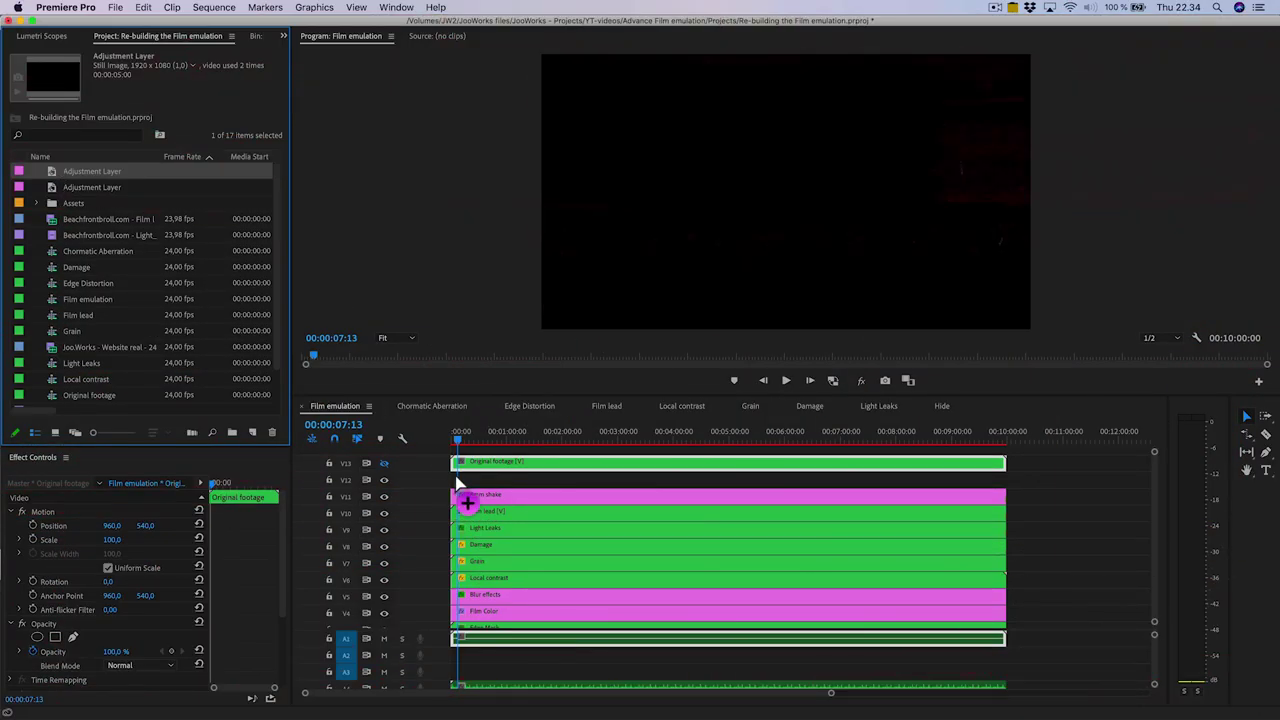
- Place an adjustment layer on V12 at the sequence start, extend it to the 10-minute end and rename it Letter Bars
mouse_move(460, 492)
left_mouse_down()
mouse_move(447, 487)
mouse_move(460, 478)
left_mouse_up()
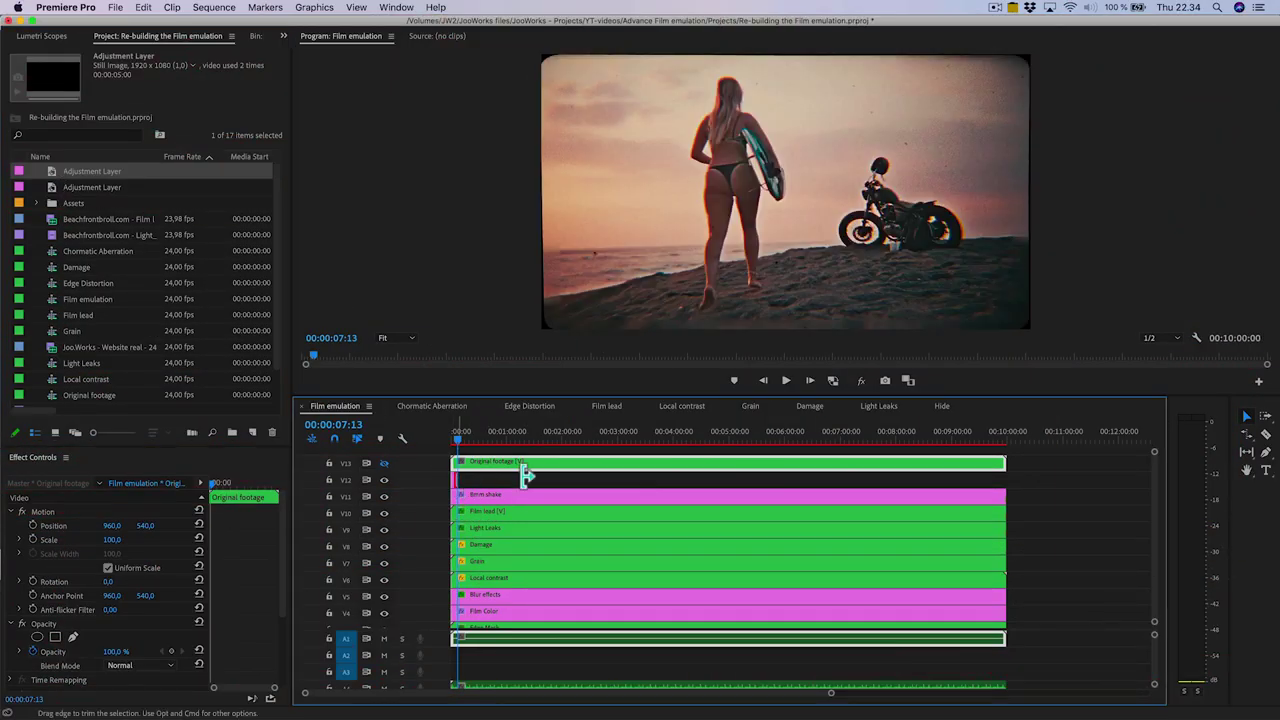
left_click_drag(774, 478, 1012, 478)
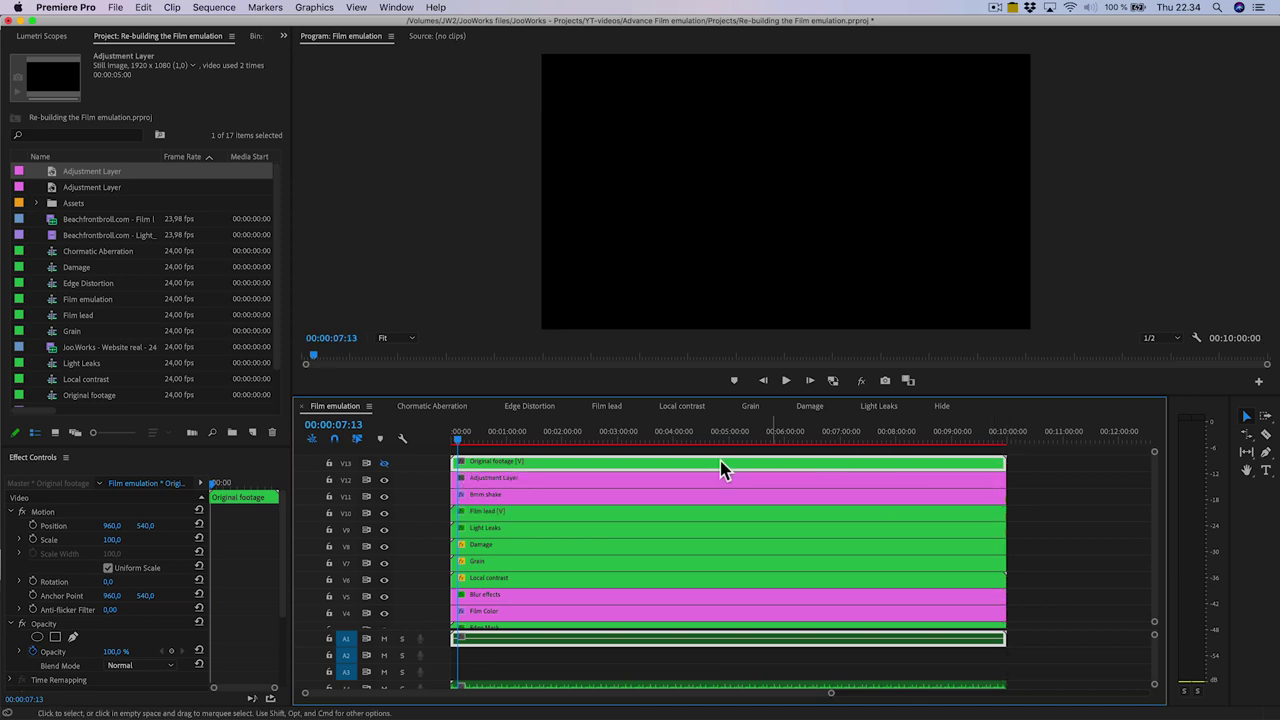
right_click(491, 480)
left_click(495, 641)
type("Letter Bars")
key("Return")
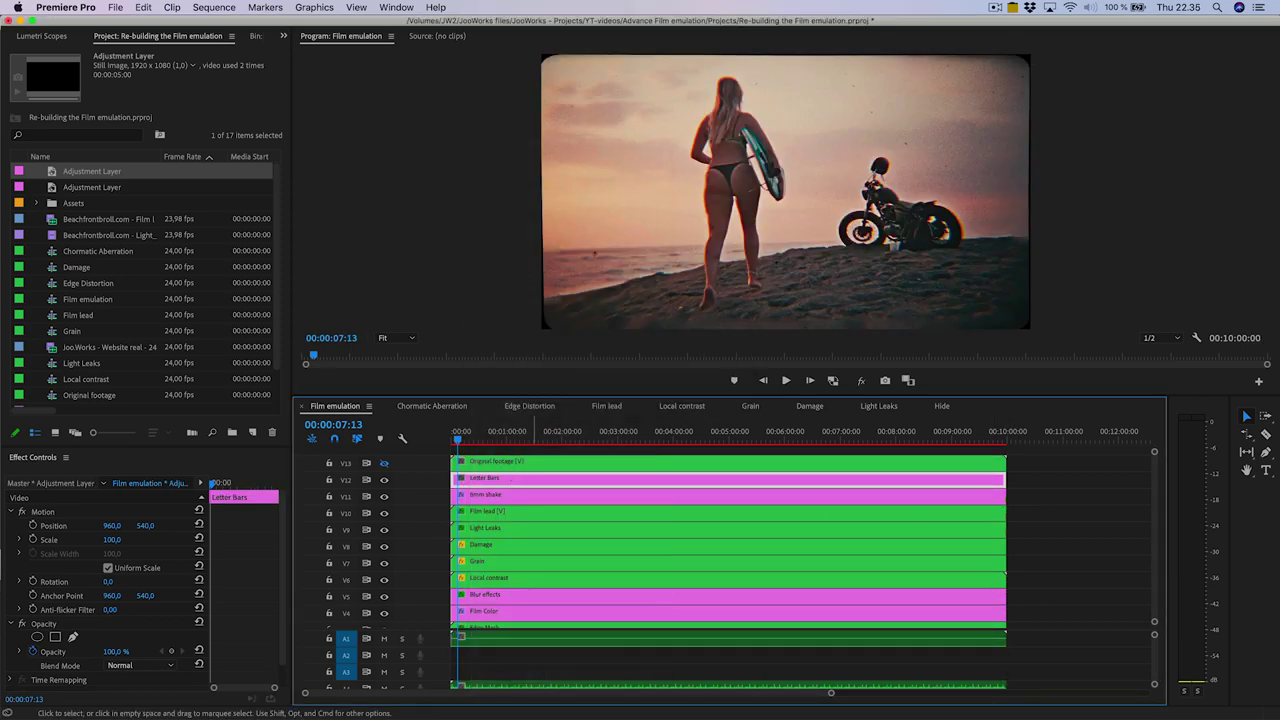
- Apply the Crop effect to the Letter Bars layer and set its Top and Bottom crop to 12%
left_click(283, 36)
left_click(262, 69)
left_click(70, 54)
type("crop")
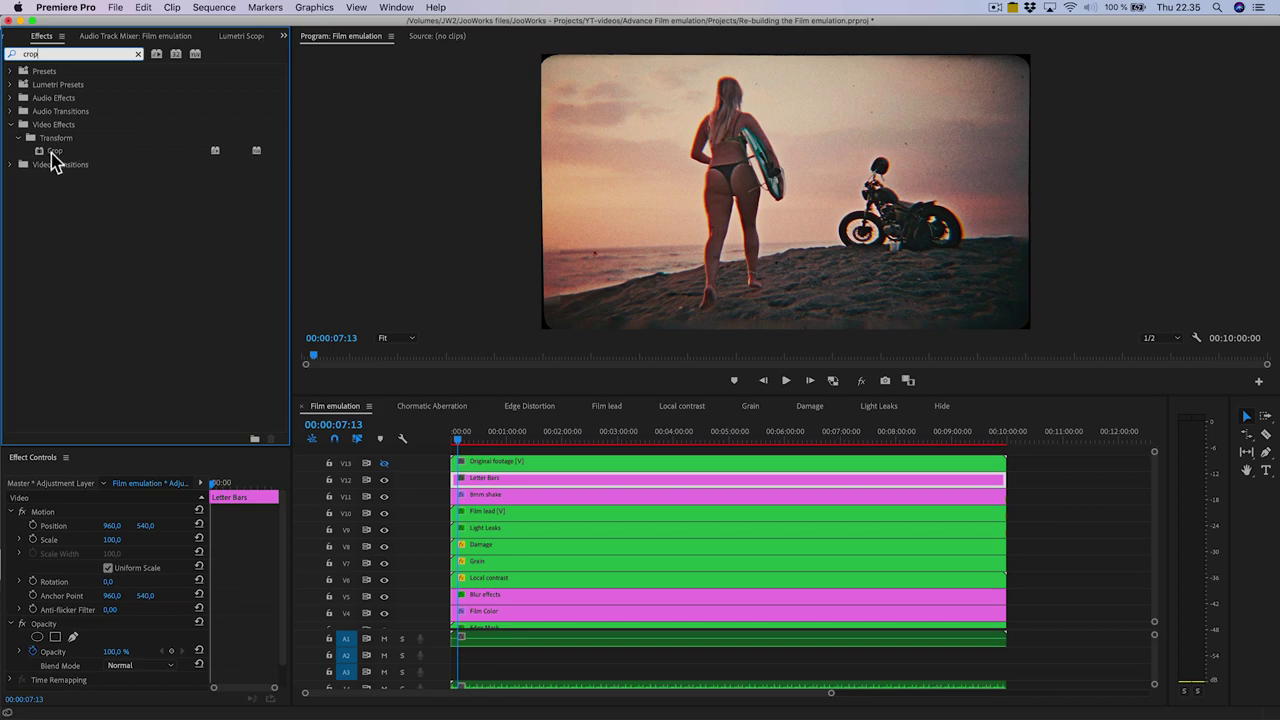
left_click_drag(52, 150, 482, 478)
scroll(140, 590, "down", 3)
left_click(110, 600)
type("12")
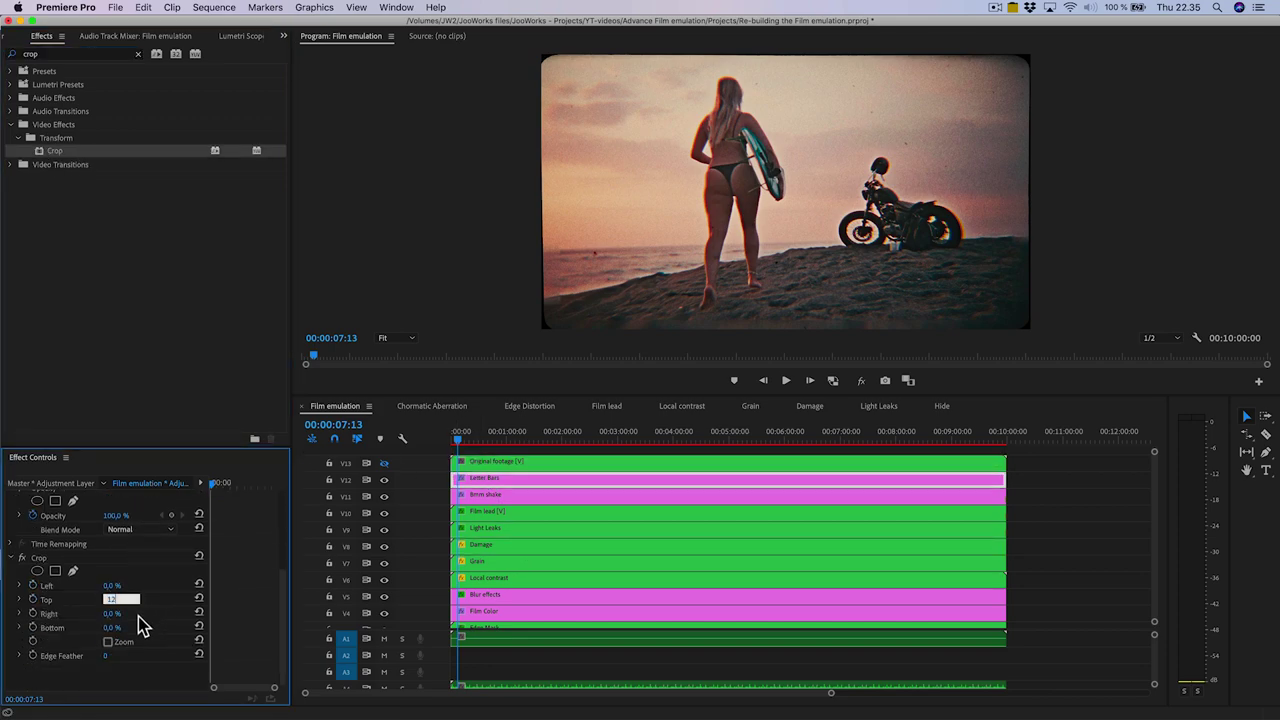
type("12")
key("Return")
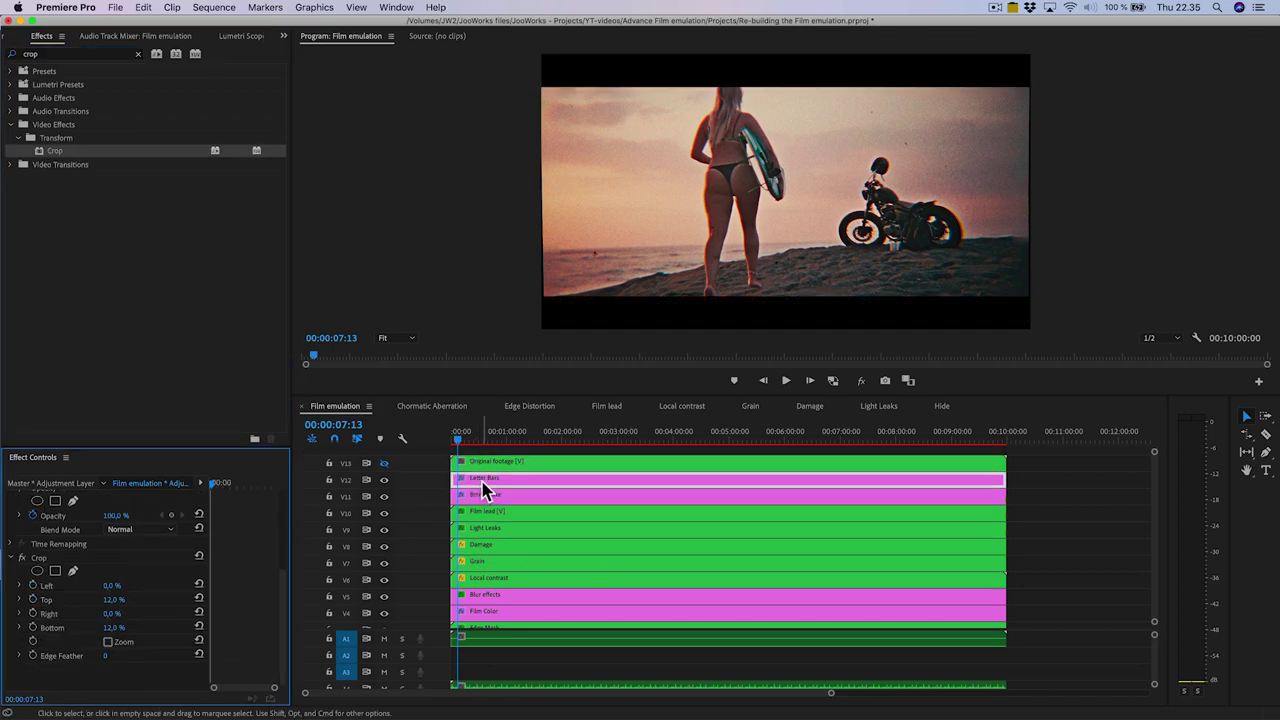
left_click(483, 490)
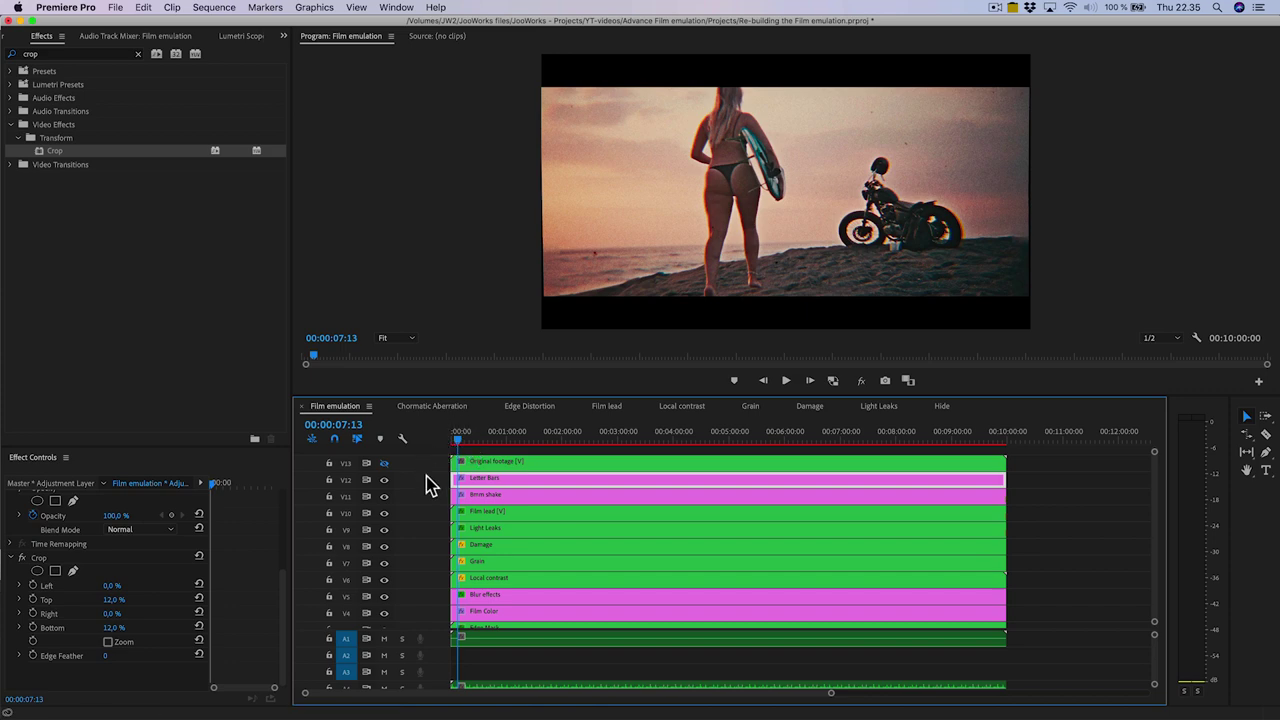
- Play the sequence from the start, toggling the Letter Bars track's output to compare the look, and leave the track hidden
left_click(449, 447)
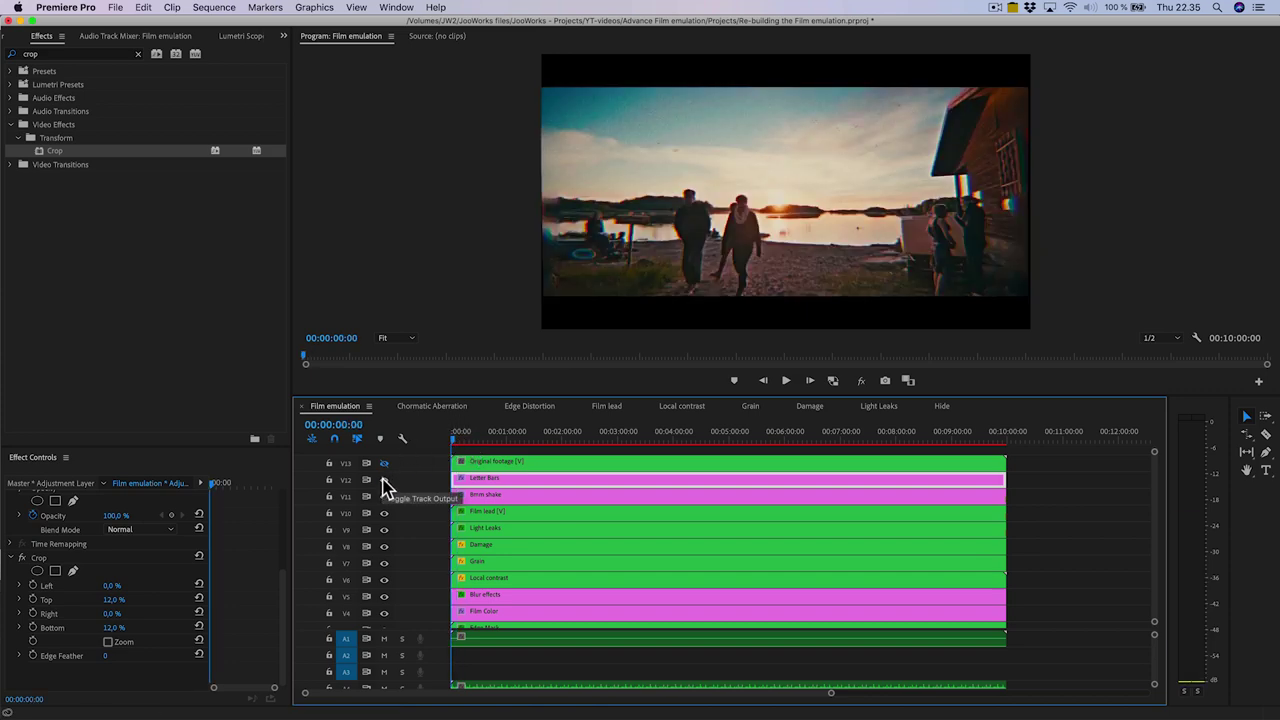
key("space")
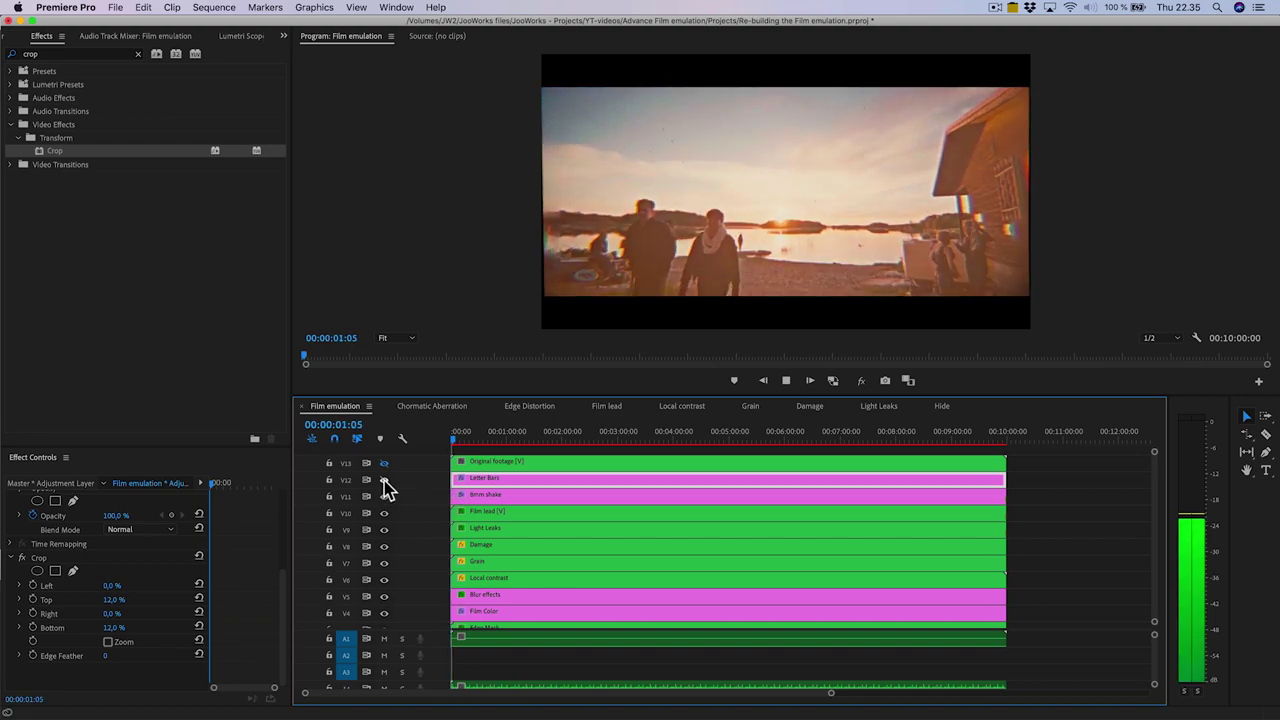
left_click(384, 482)
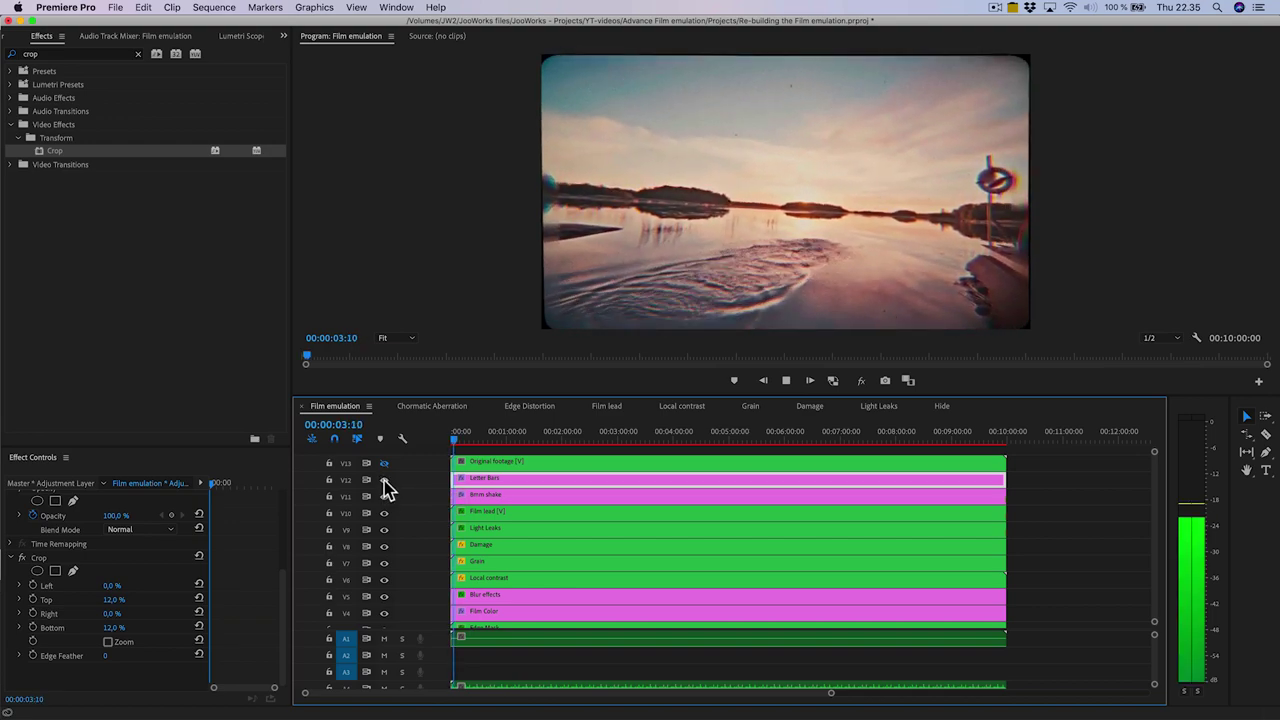
left_click(384, 480)
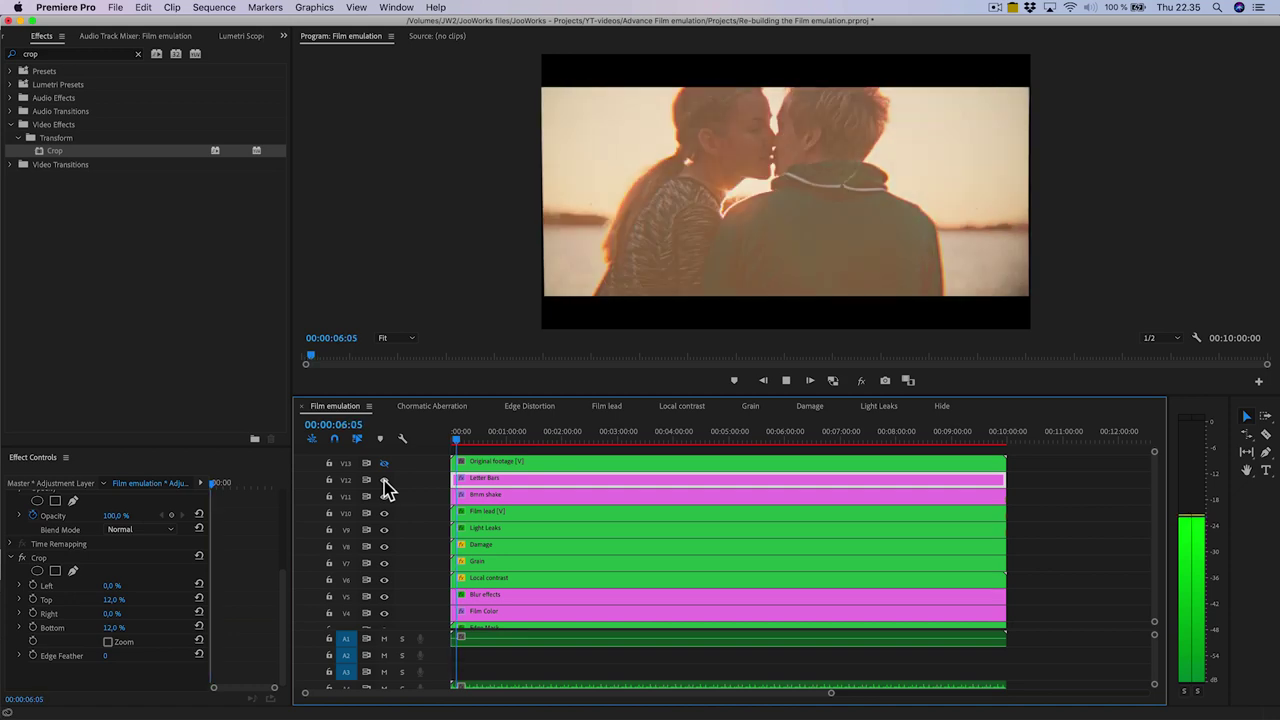
left_click(384, 481)
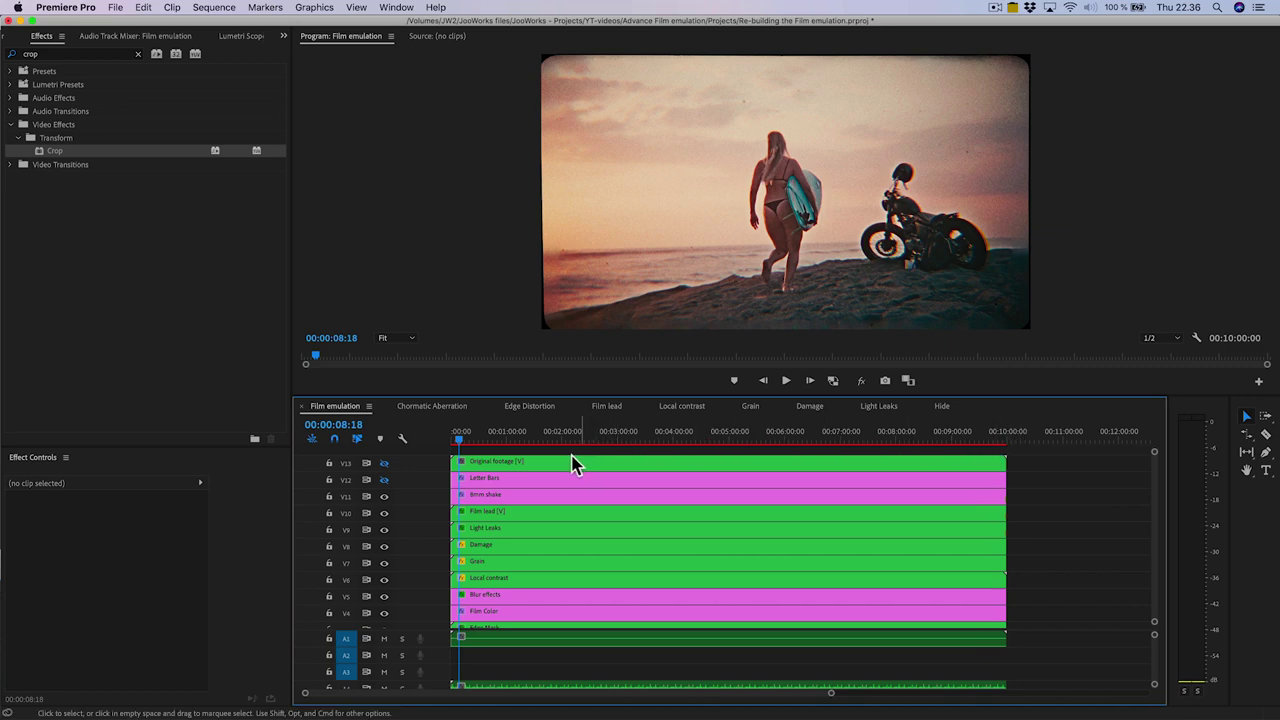
- Delete the adjustment layer inside the Original footage nested sequence and return to the Film emulation sequence
left_click(540, 465)
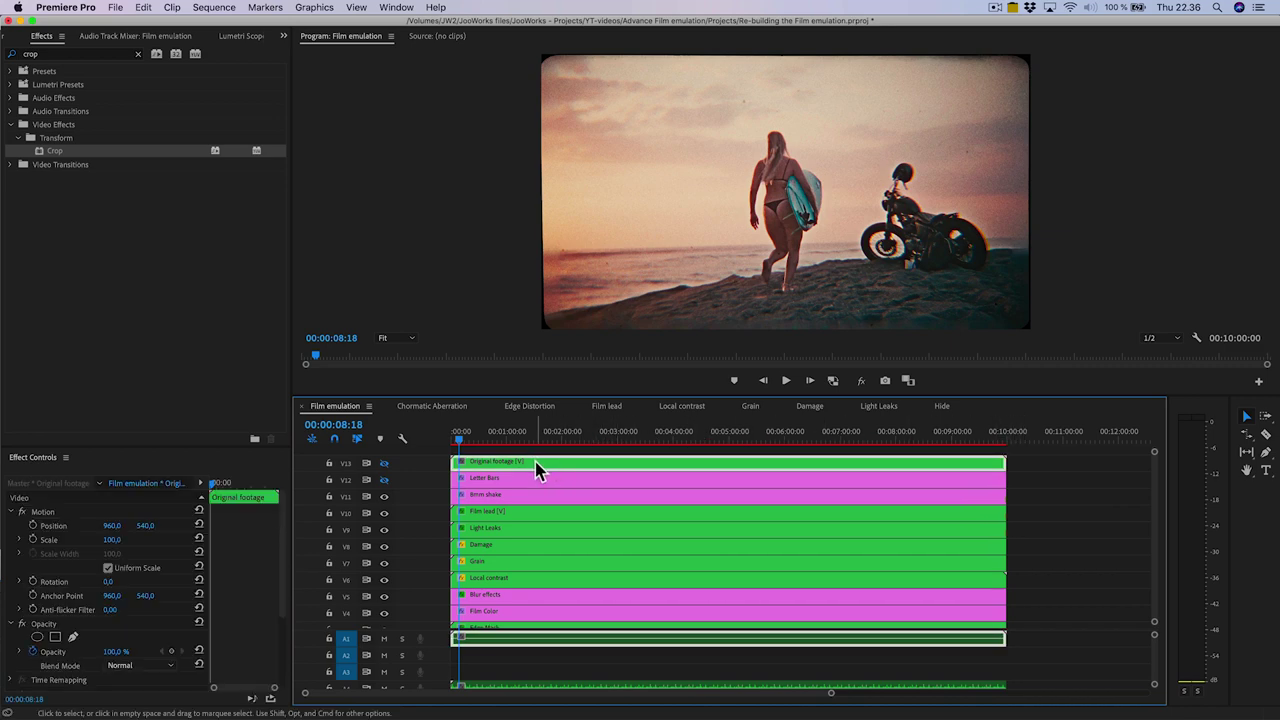
double_click(540, 466)
left_click(563, 542)
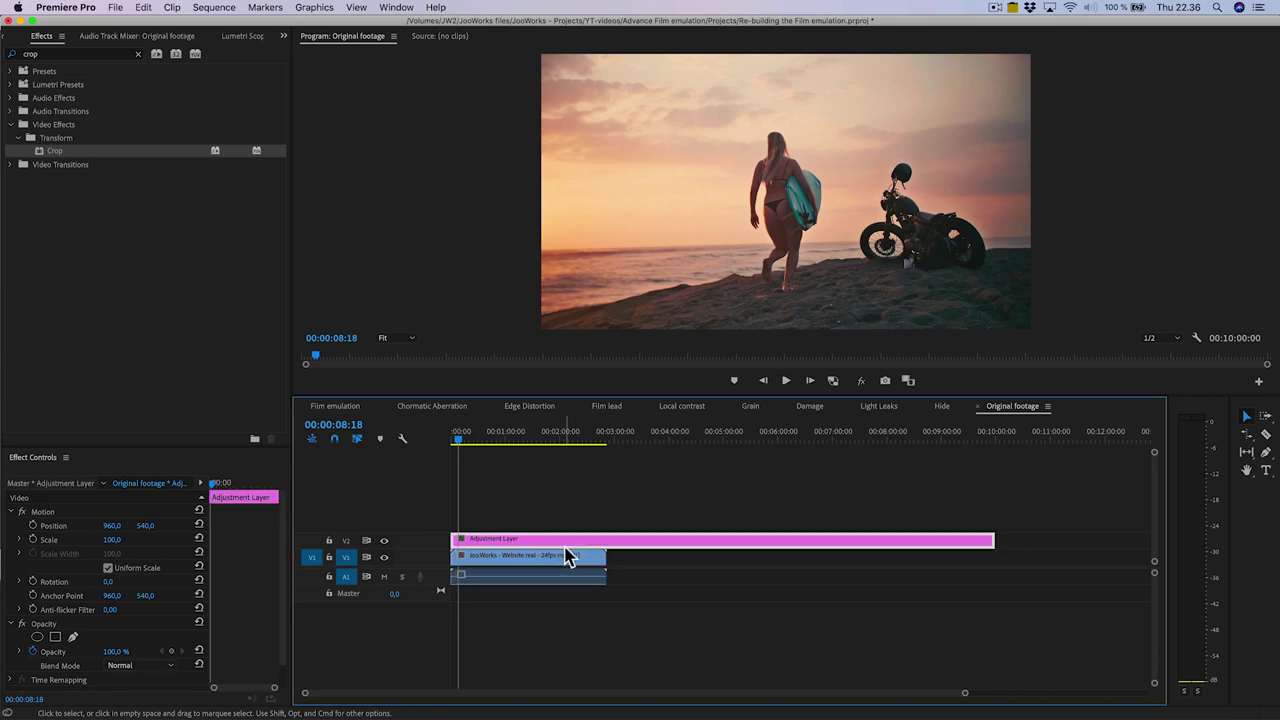
key("Delete")
left_click(338, 406)
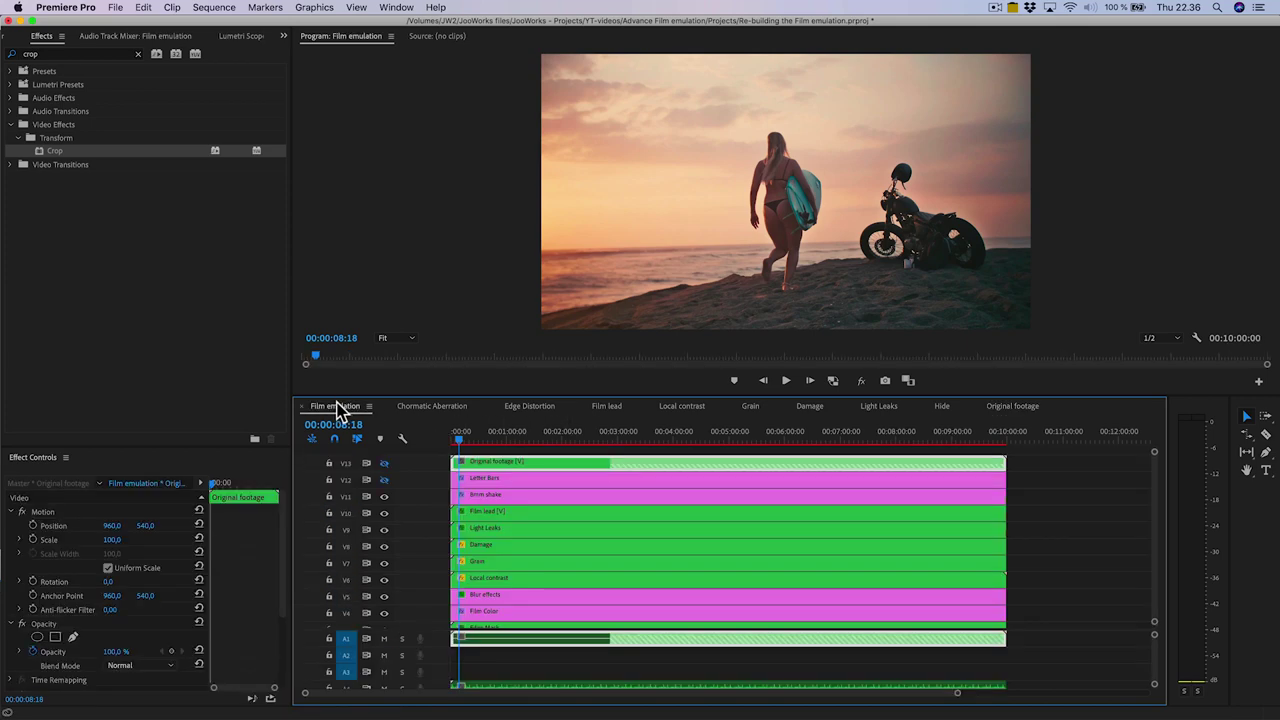
- Trim the empty end off the Original footage clip on V13 and set the sequence's Out point at the clip's last frame
left_click(598, 440)
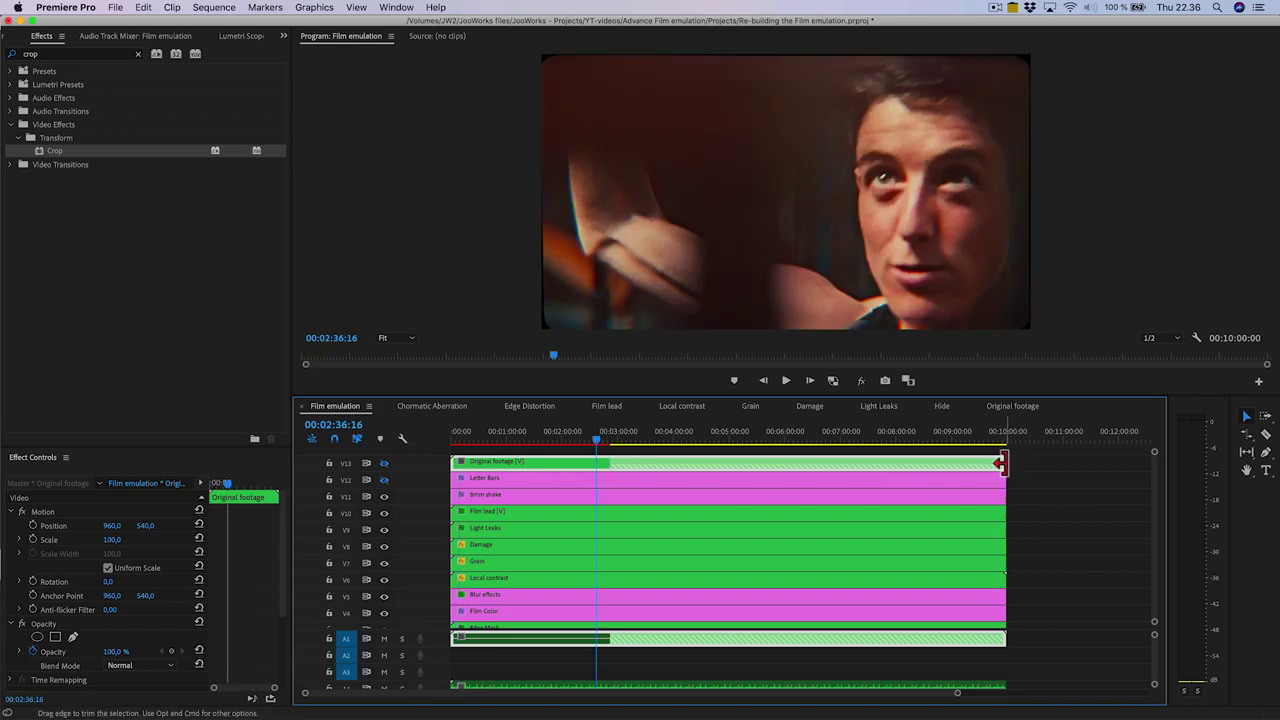
left_click_drag(1000, 463, 648, 466)
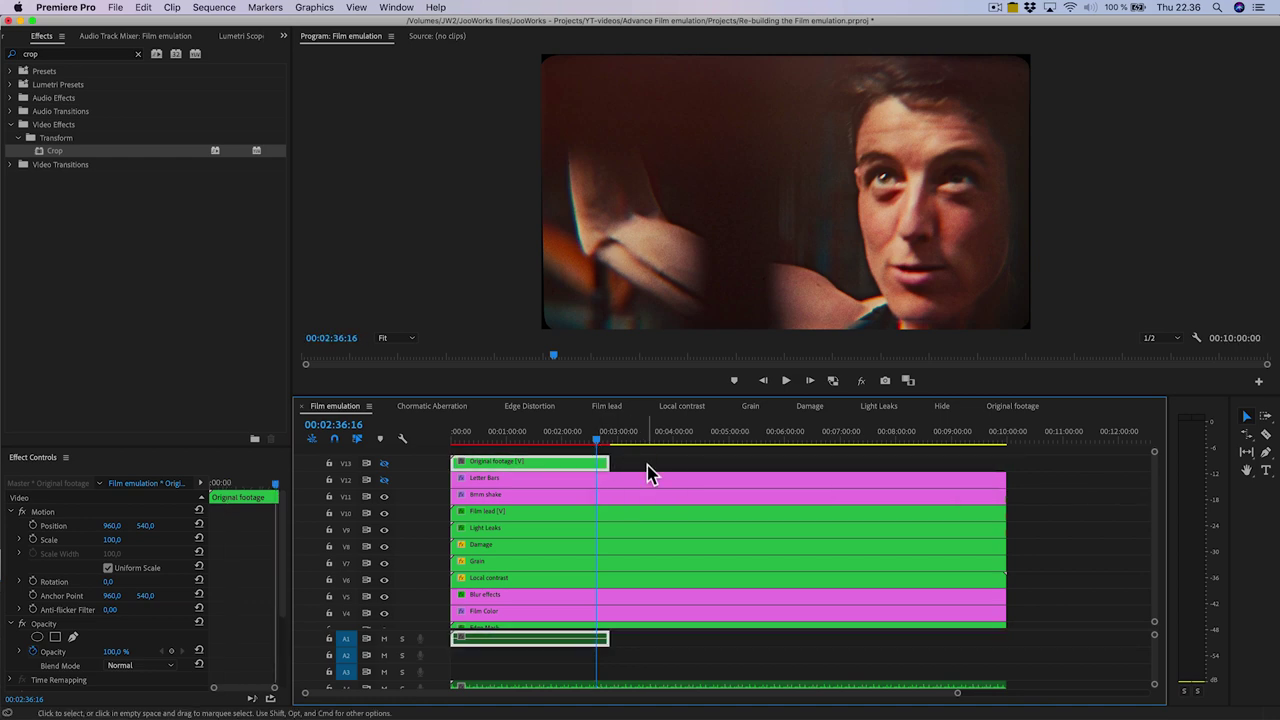
key("Down")
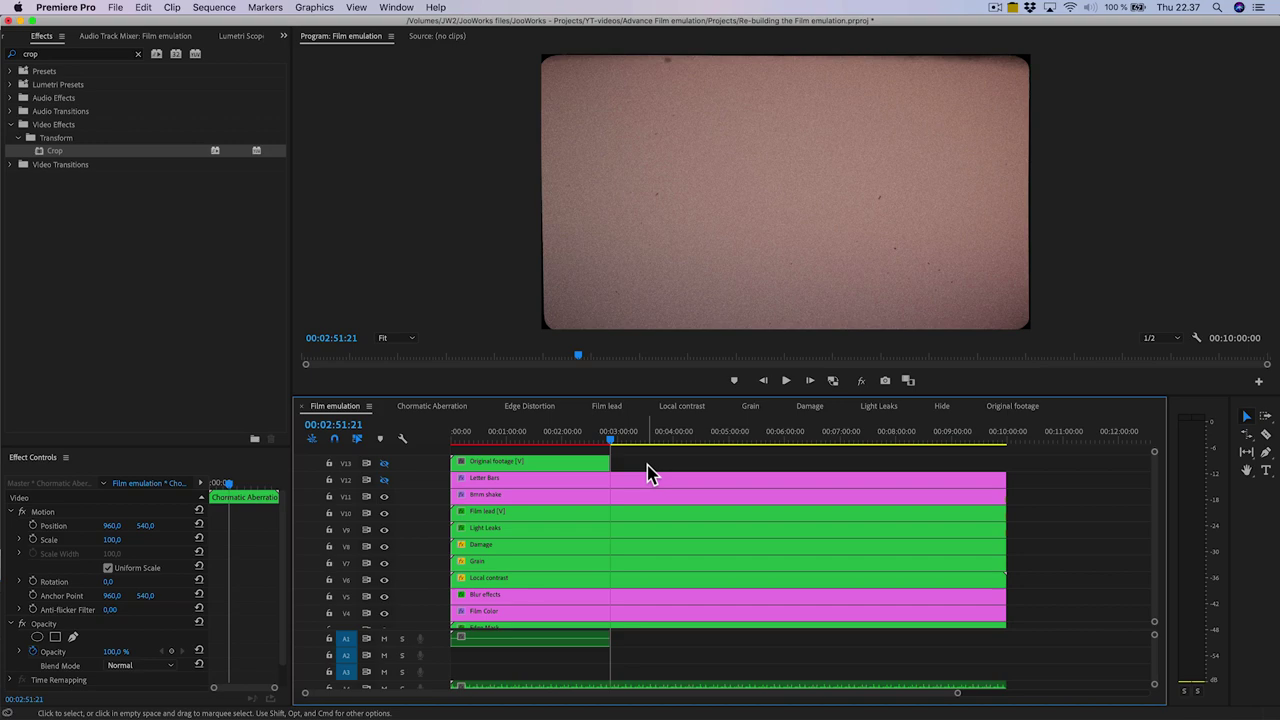
key("Left")
key("o")
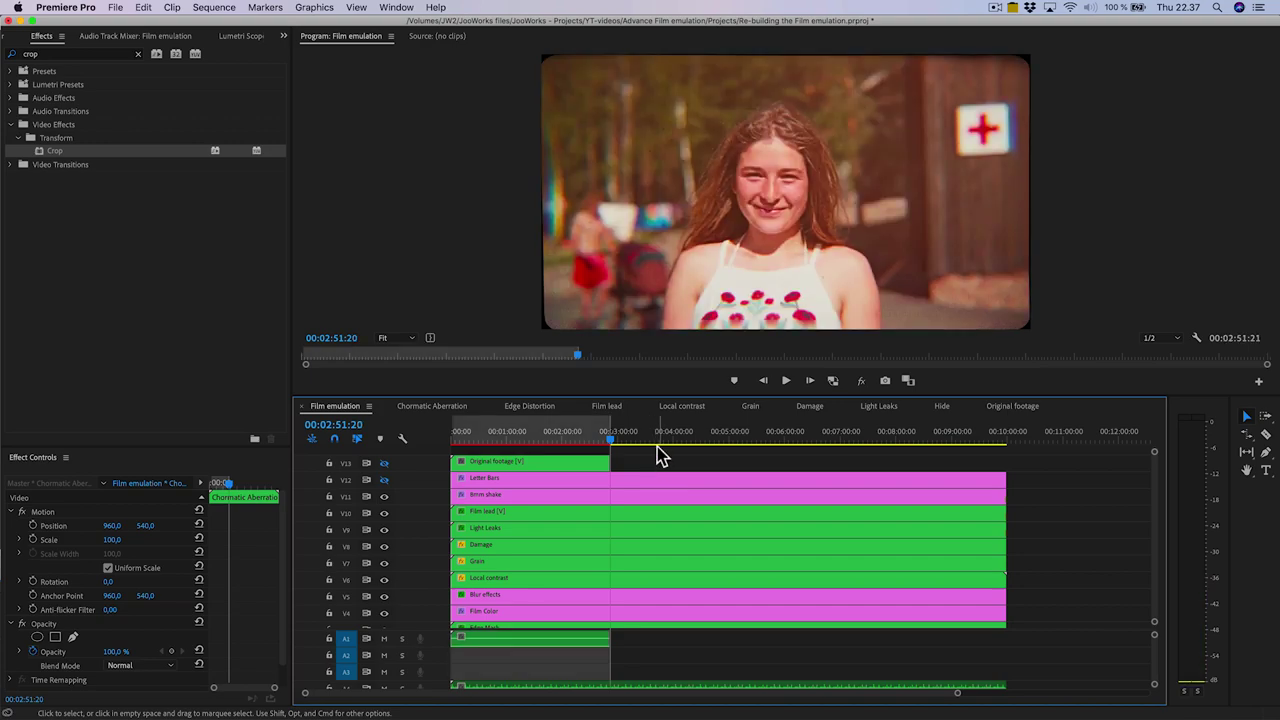
- Export the marked range of the sequence as an H.264 video with the frame rate set to 15 fps
left_click(116, 8)
mouse_move(190, 352)
left_click(346, 362)
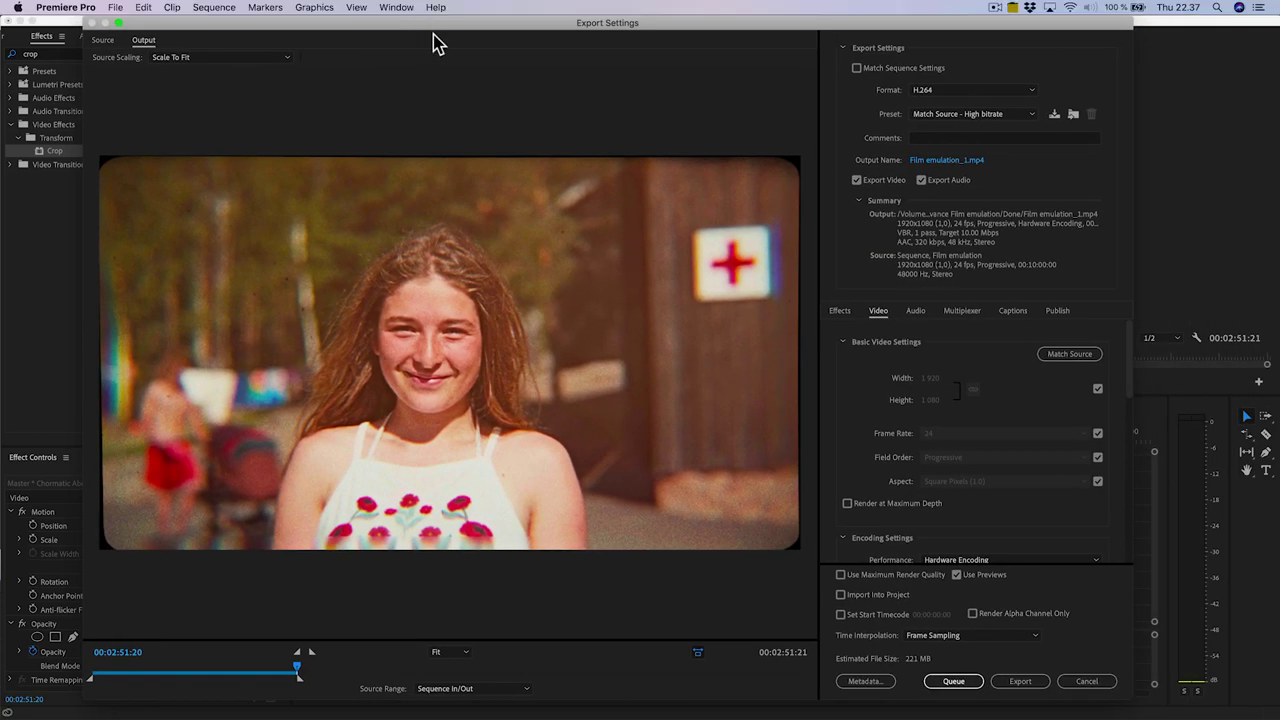
left_click(1098, 433)
left_click(1057, 433)
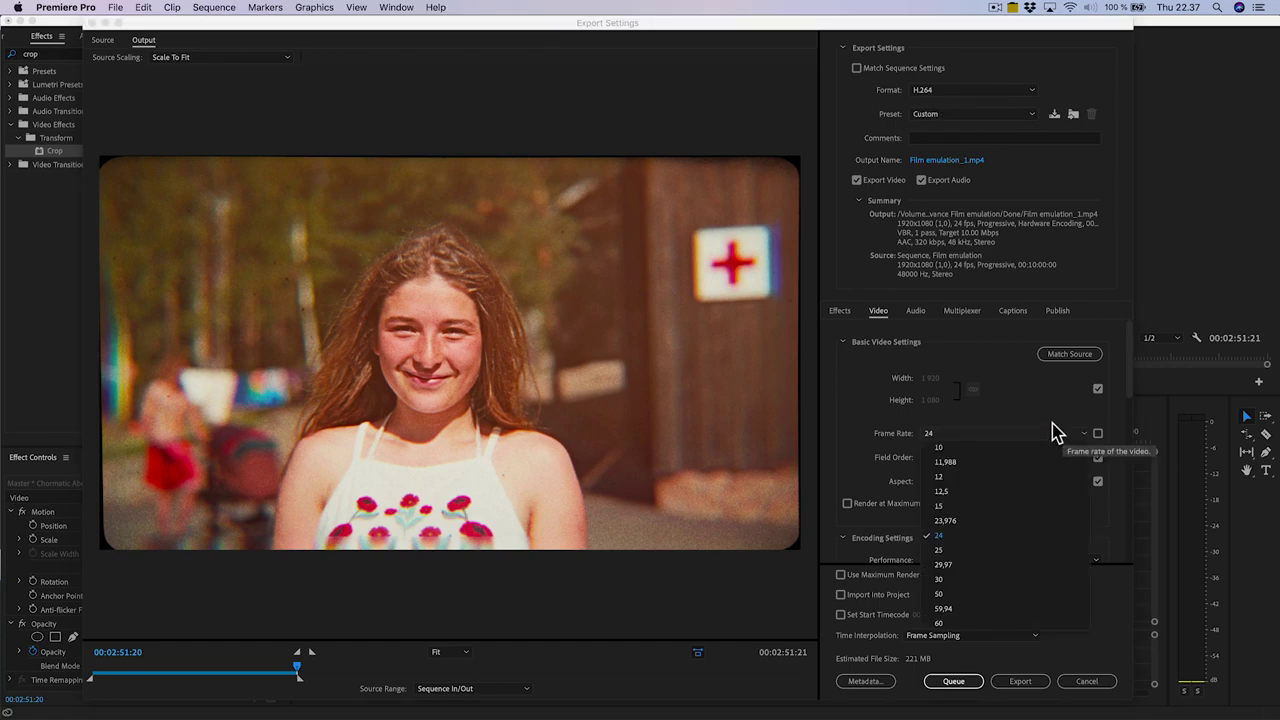
left_click(972, 514)
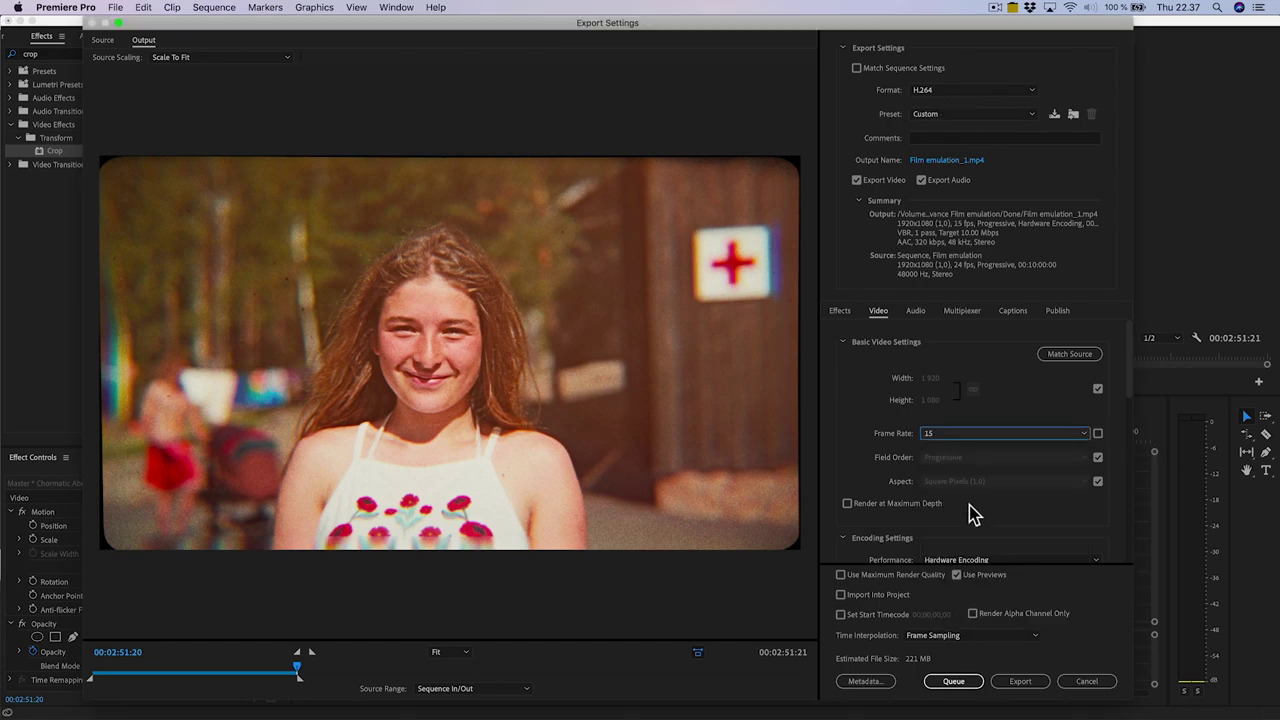
left_click(1020, 684)
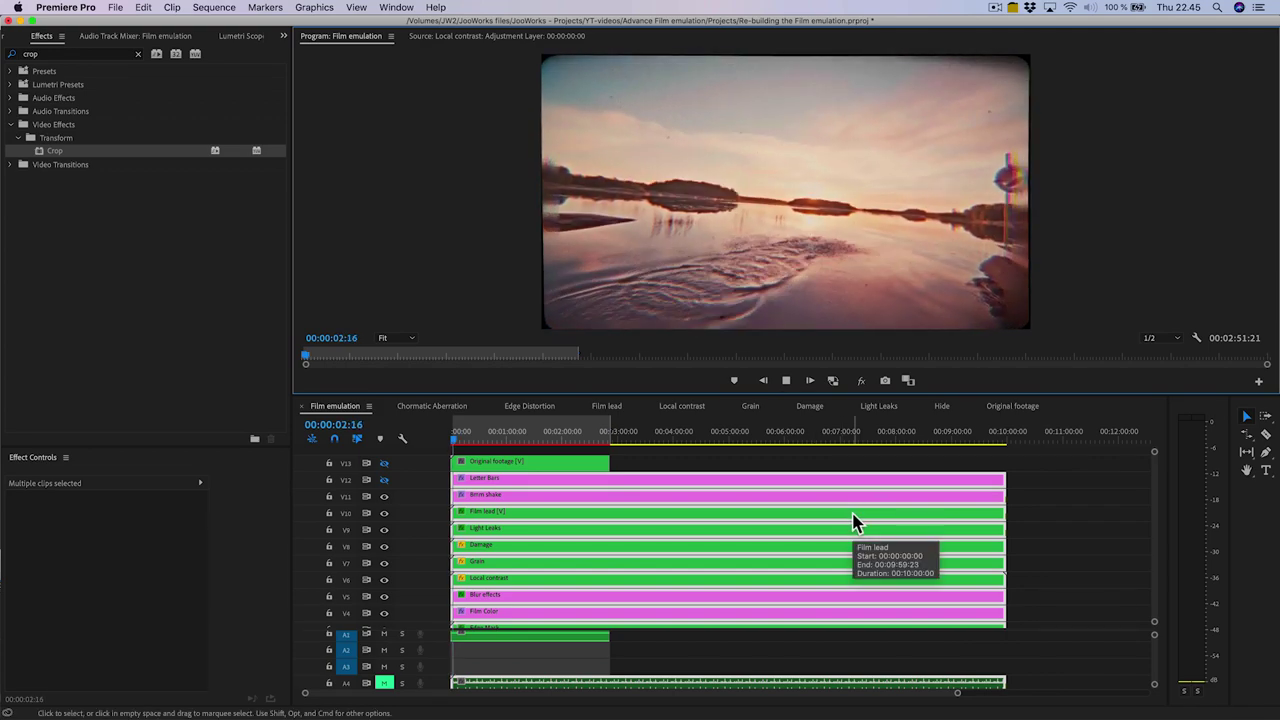
- Compare the ungraded Original footage track with the film emulation during playback, hide that track again and stop playback
left_click(384, 479)
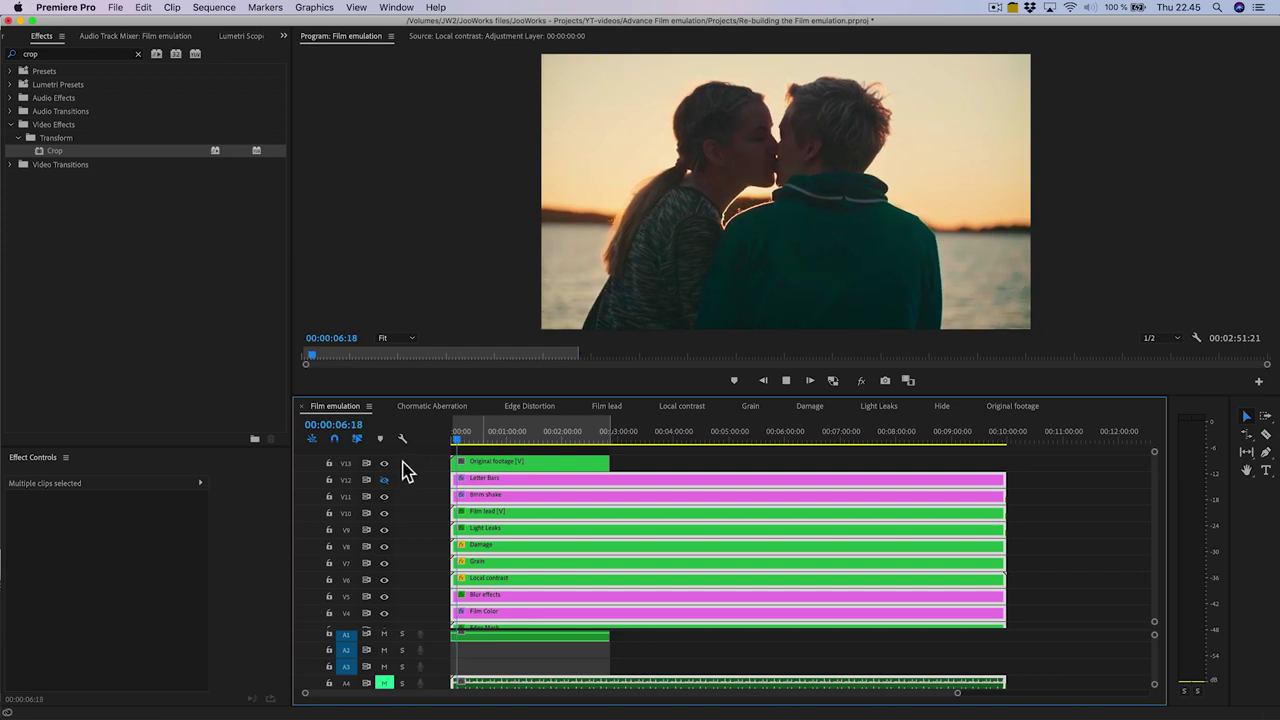
left_click(384, 463)
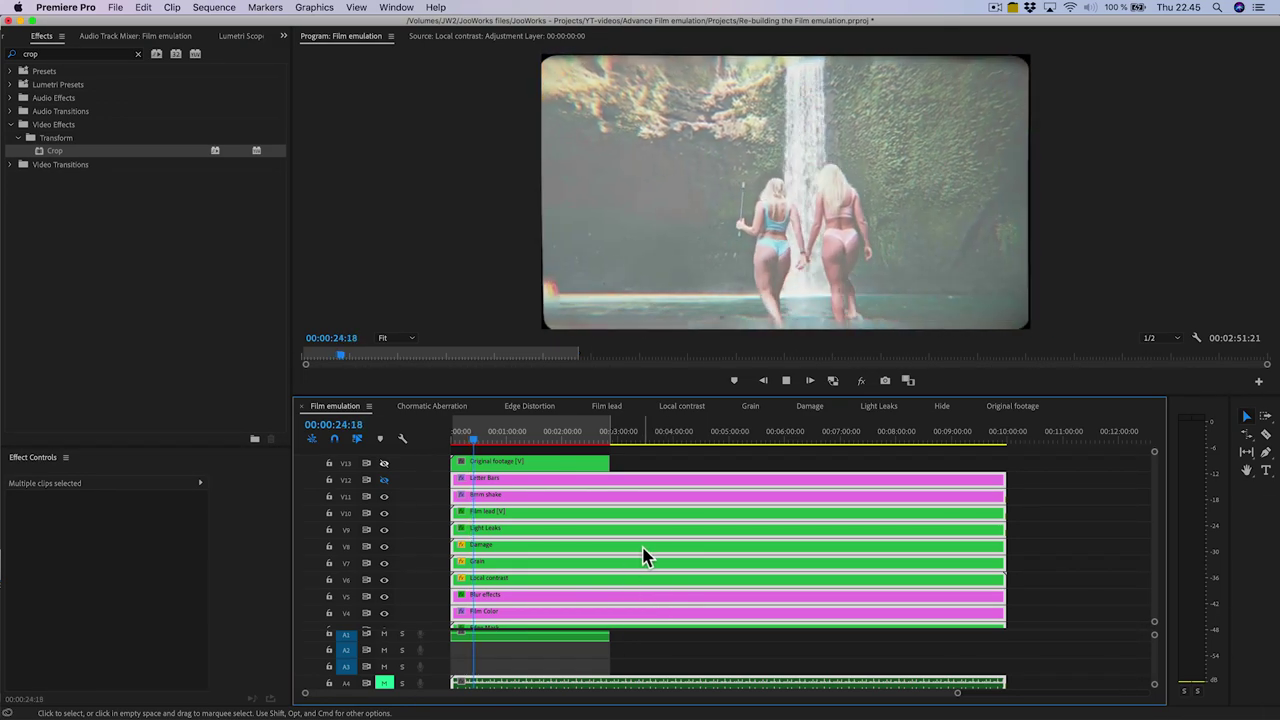
key("space")
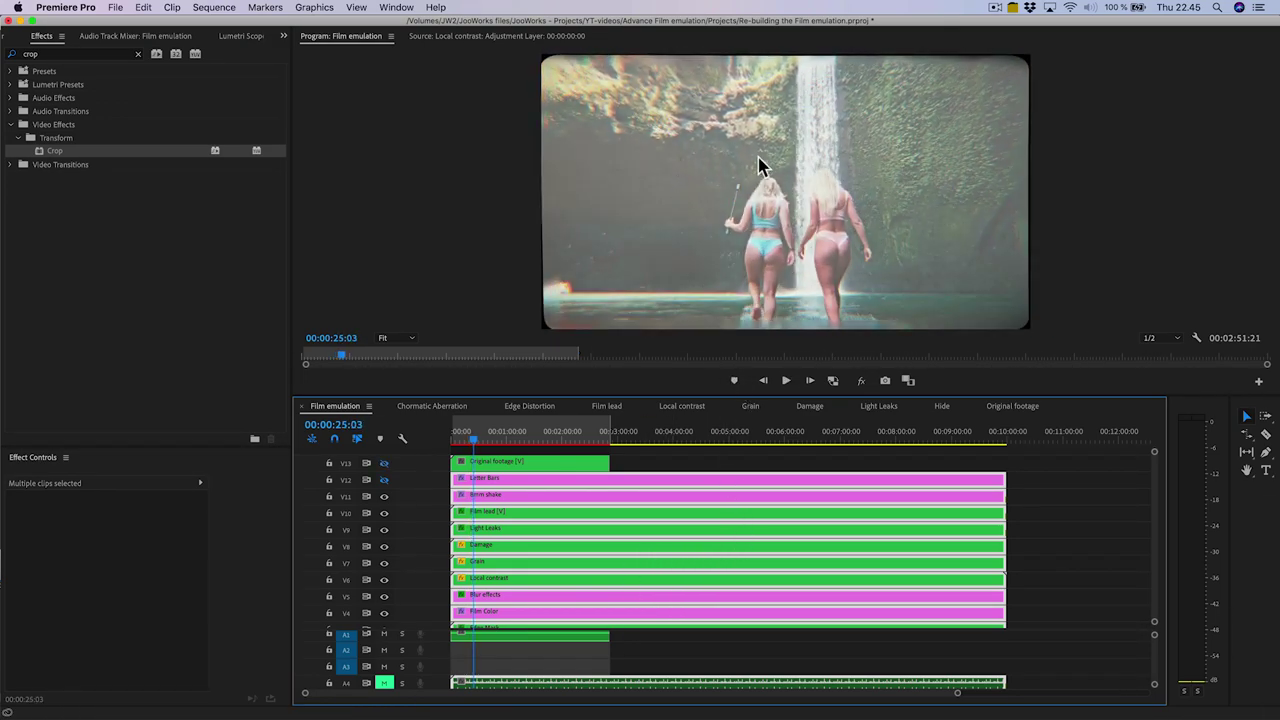
- Toggle the Film lead and Light Leaks tracks to examine their effect, inspect the Grain nested sequence and return to Film emulation
left_click(645, 467)
left_click(500, 512)
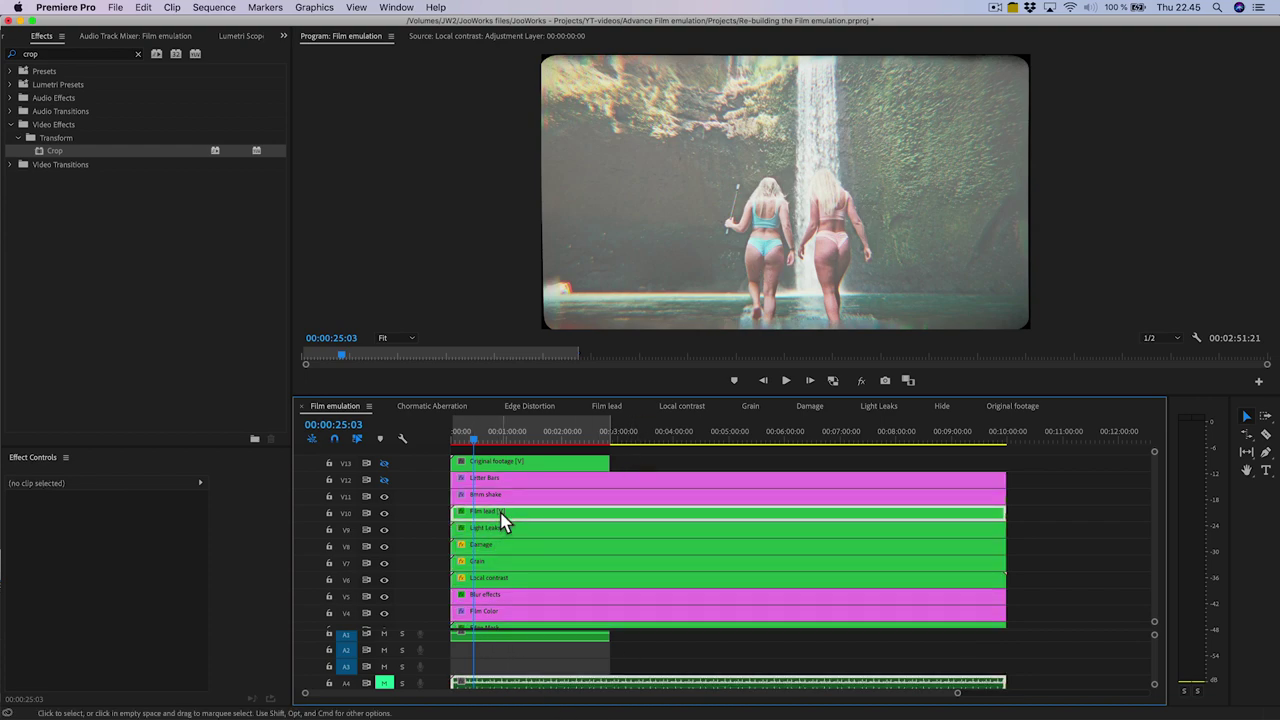
left_click(386, 514)
left_click(386, 514)
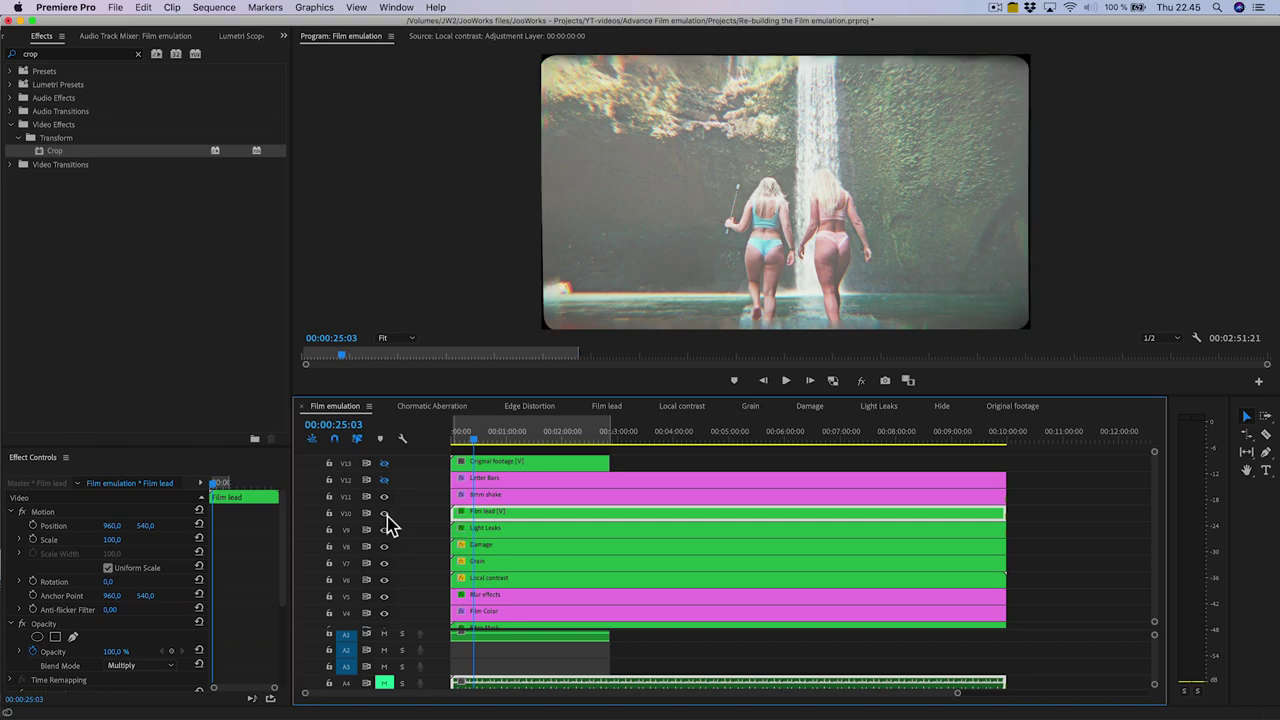
left_click(386, 530)
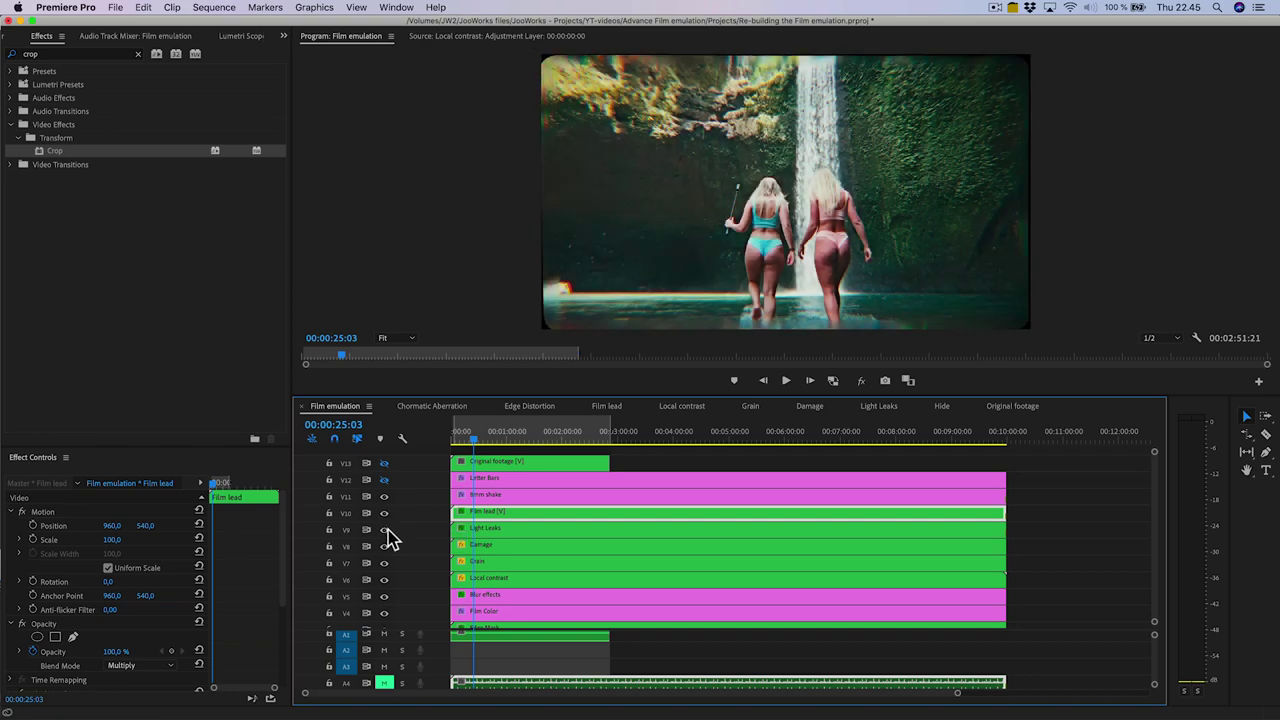
left_click(386, 530)
double_click(497, 562)
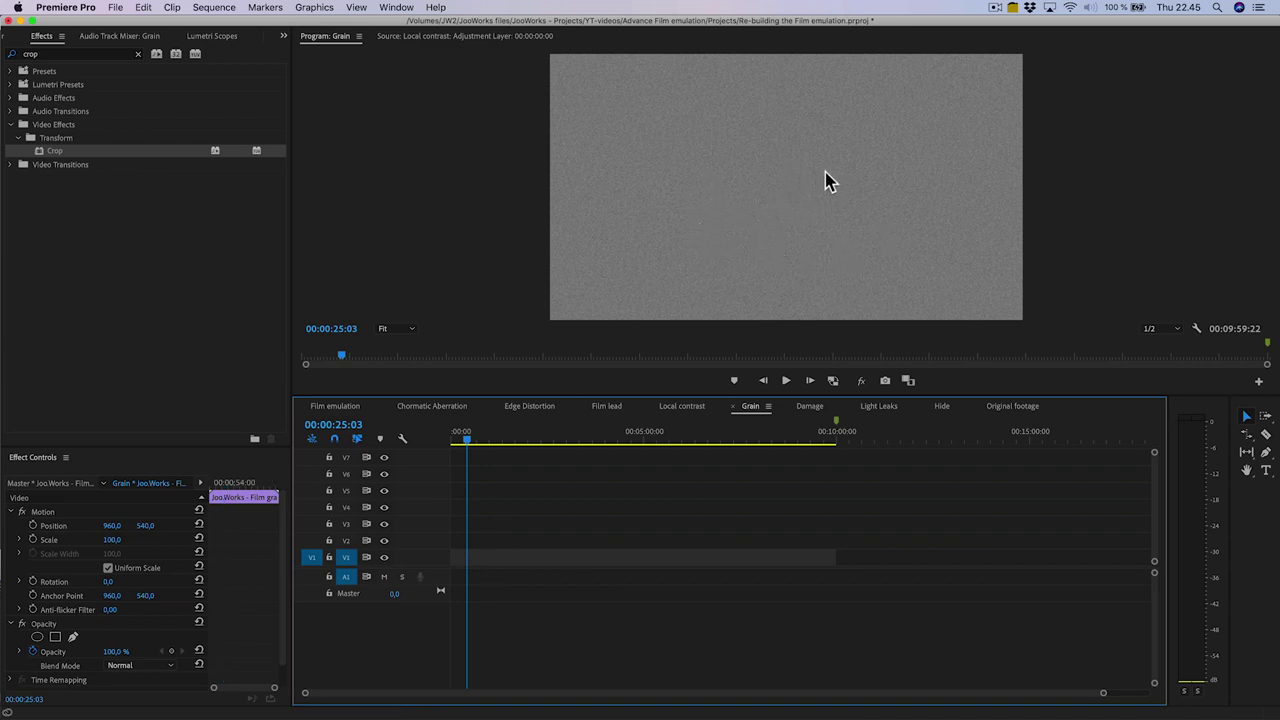
left_click(335, 408)
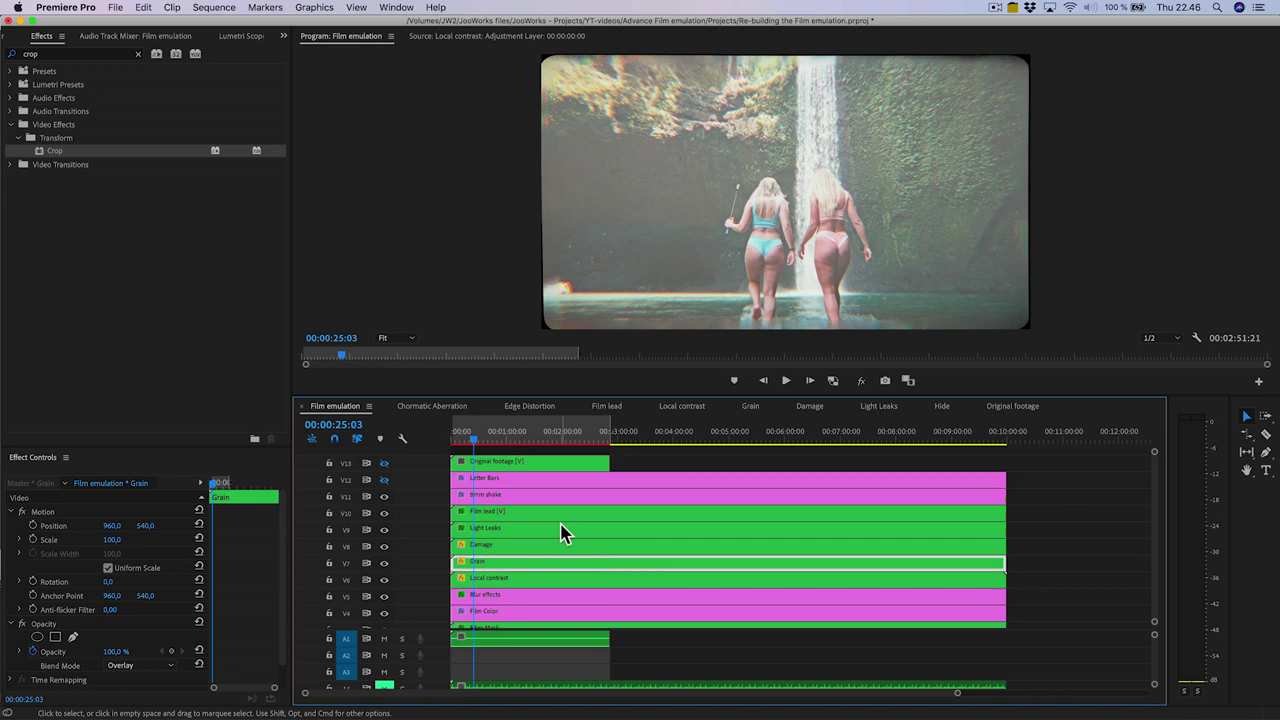
- Trim all the effect layers in the Film emulation sequence to the end of the Original footage clip
left_click_drag(1077, 451, 943, 657)
left_click_drag(997, 508, 606, 503)
left_click(670, 468)
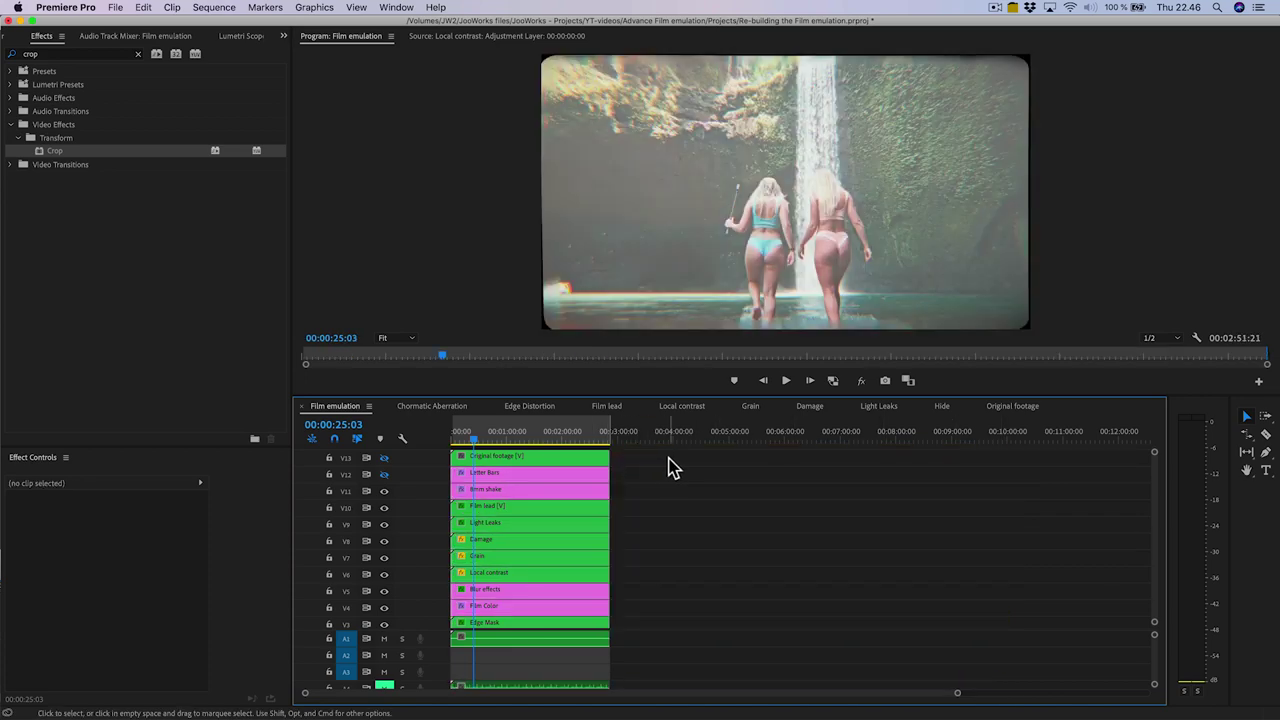
- Nest all clips of the Film emulation sequence into one nested sequence named FILM EMULATION
key("super+a")
right_click(554, 548)
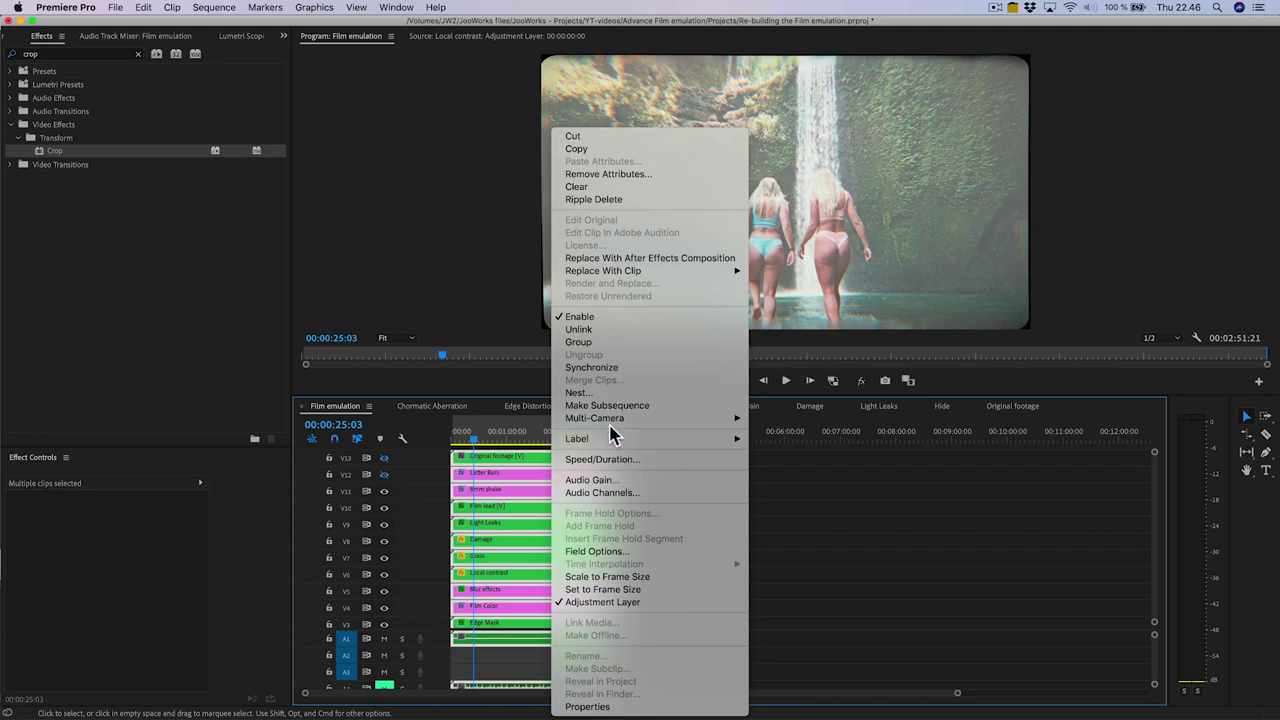
left_click(606, 392)
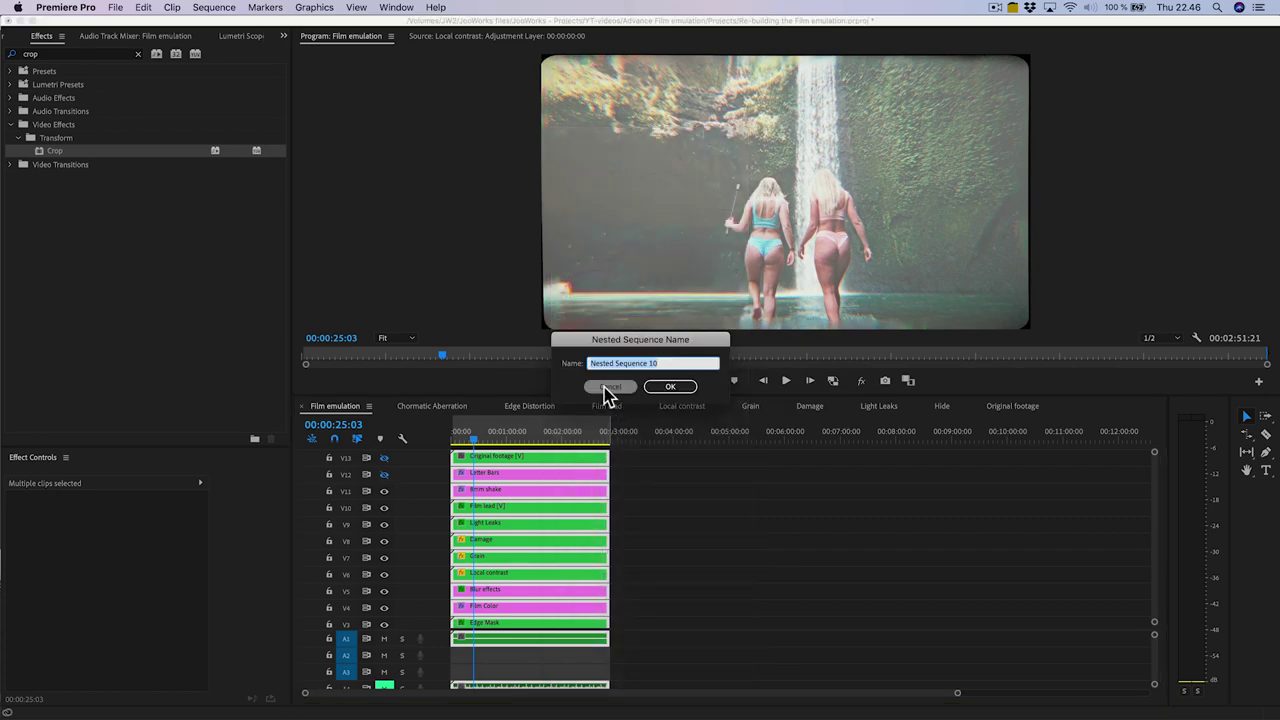
type("FILM EMULATION")
key("Return")
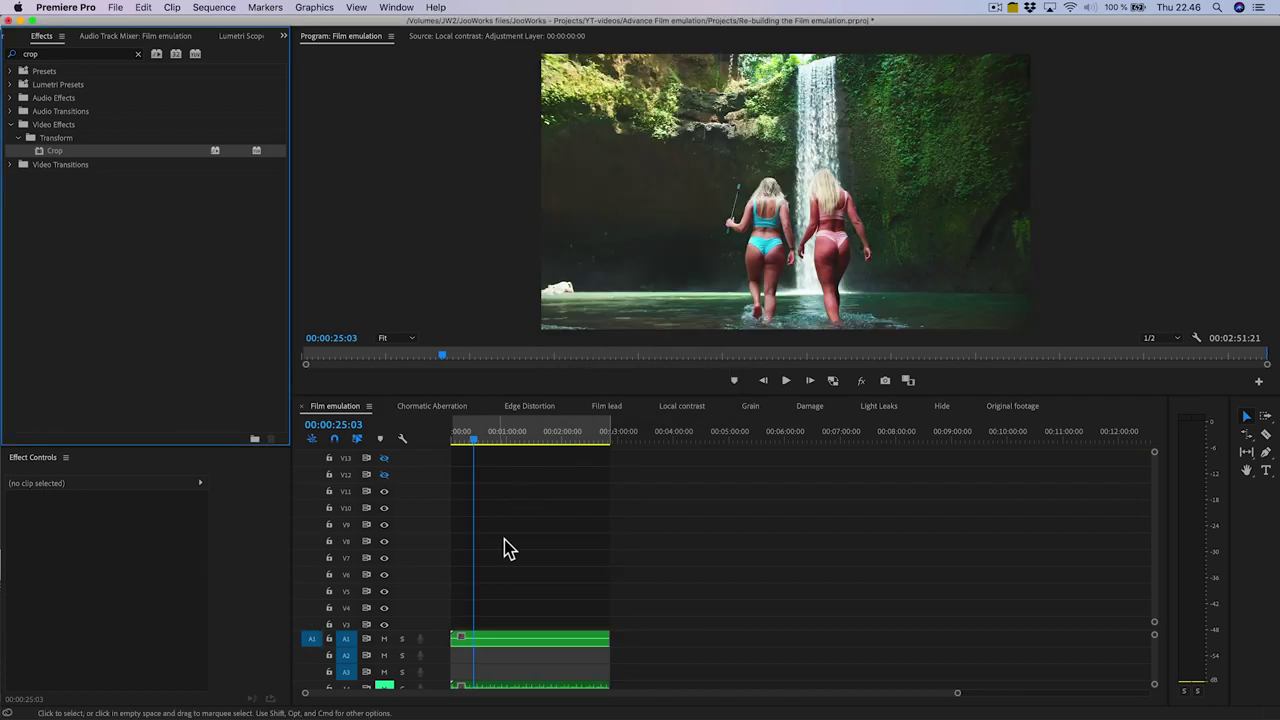
- Open the FILM EMULATION nest, hide its Original footage and Letter Bars tracks, and return to the Film emulation sequence
double_click(500, 628)
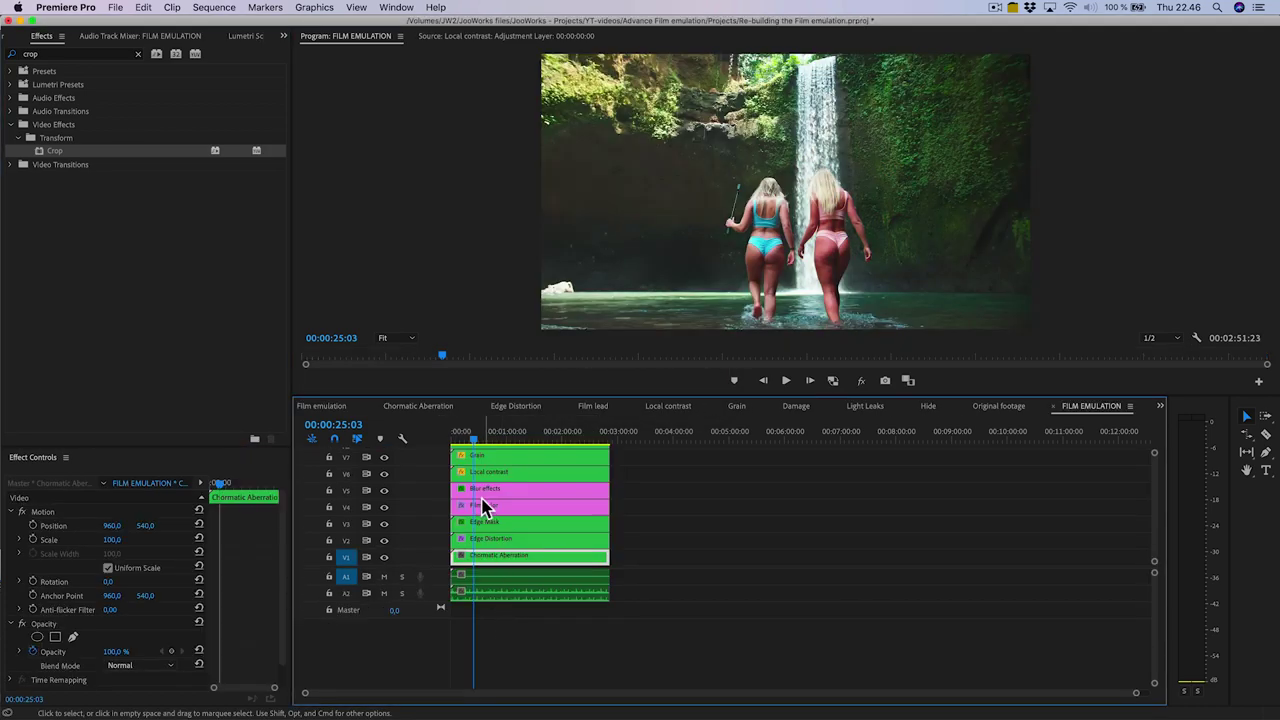
left_click(488, 462)
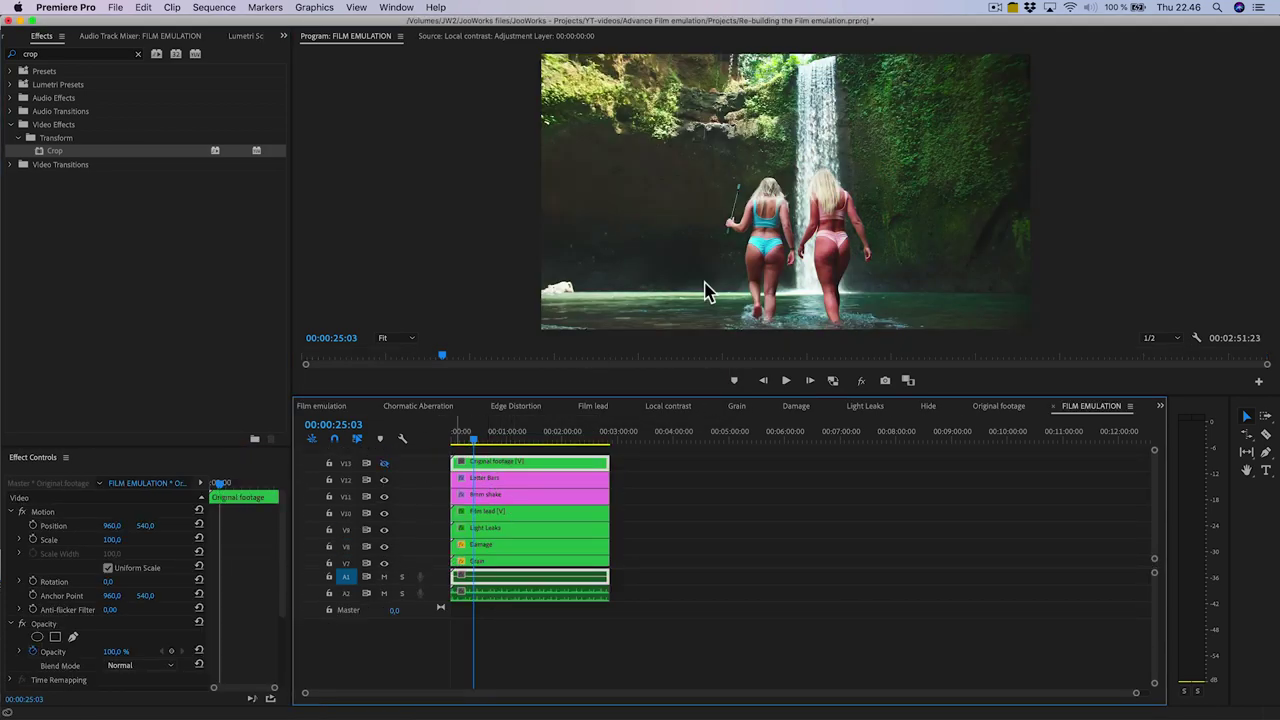
left_click(384, 480)
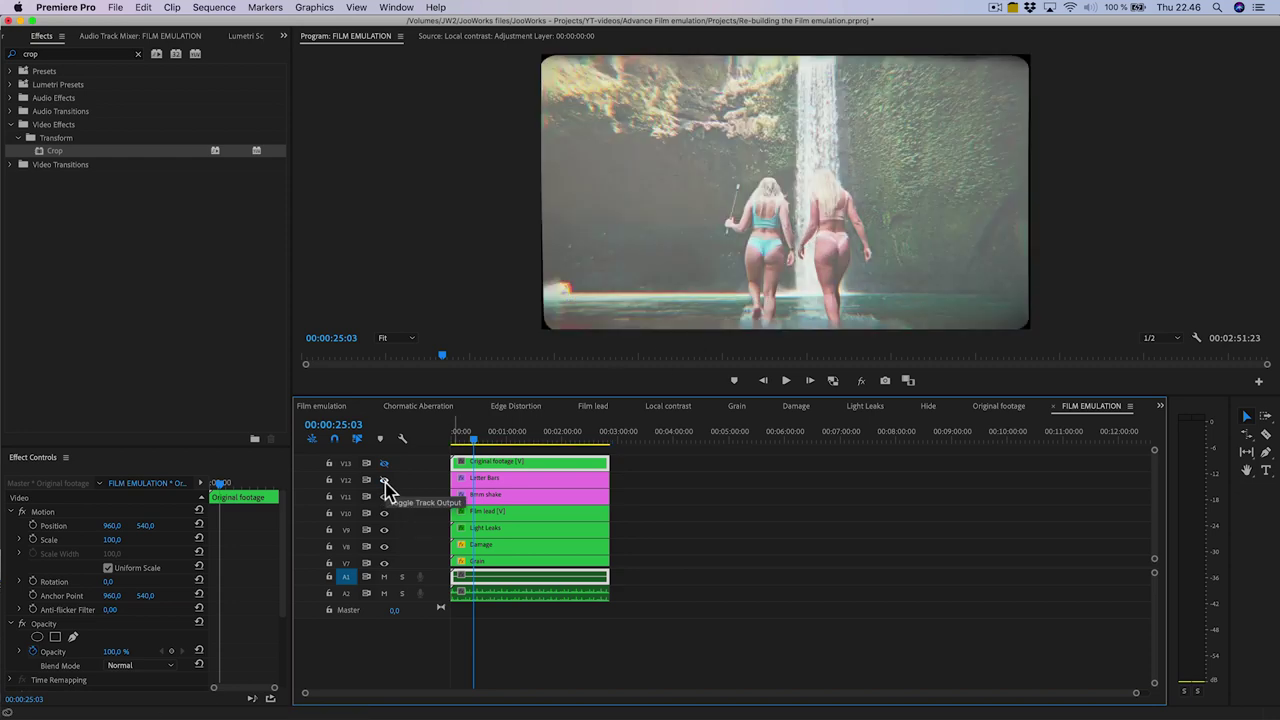
left_click(384, 480)
left_click(385, 482)
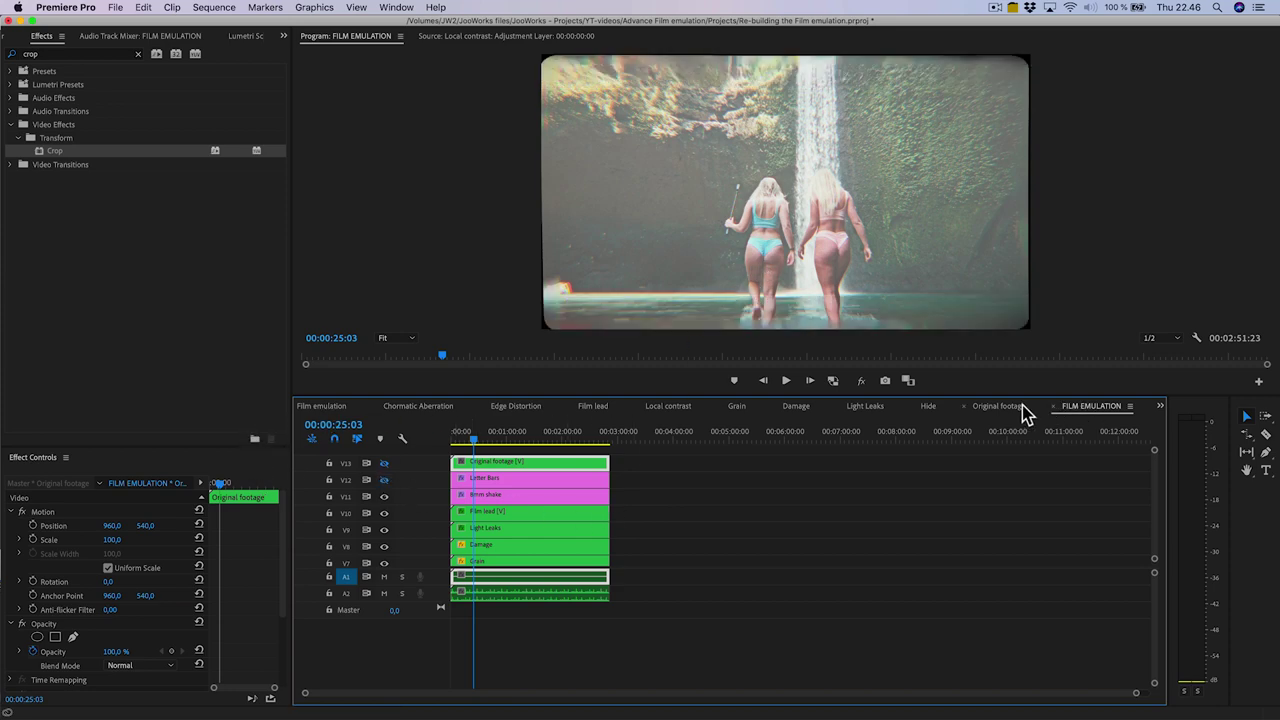
left_click(318, 407)
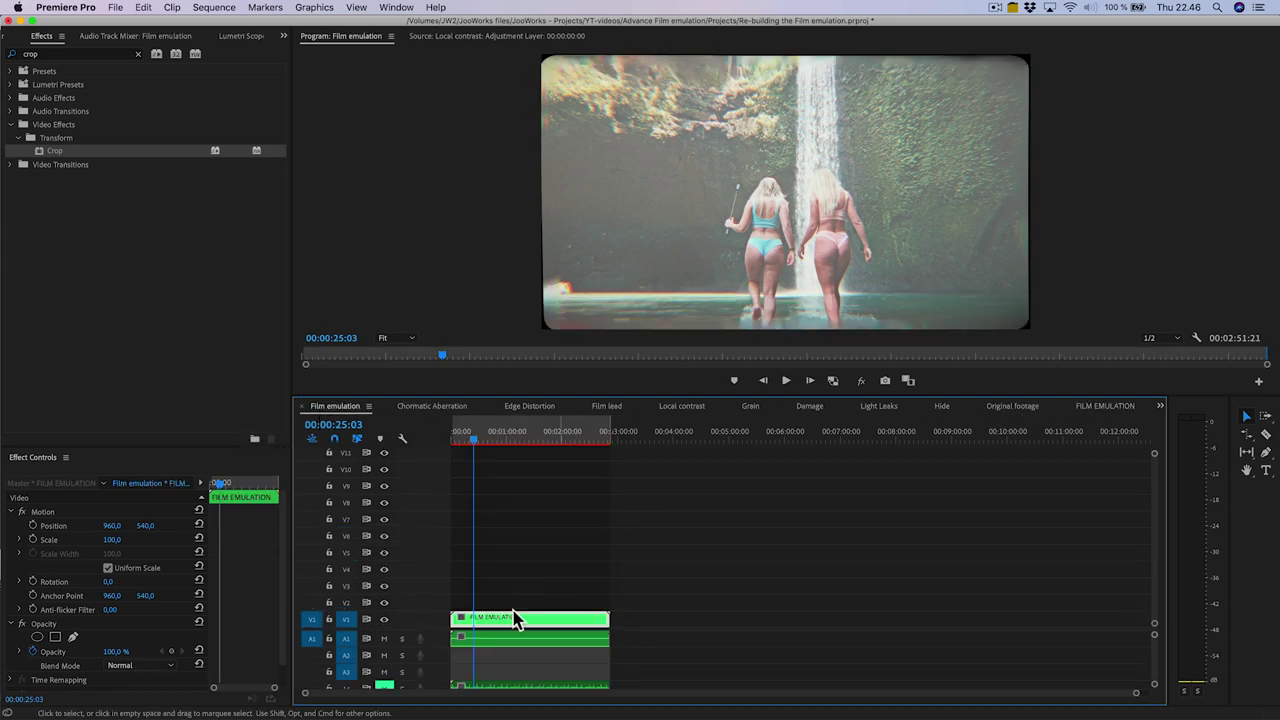
- Move the Film lead audio clip up to track A2 and select it together with the nest and the Original footage audio
left_click_drag(509, 686, 509, 655)
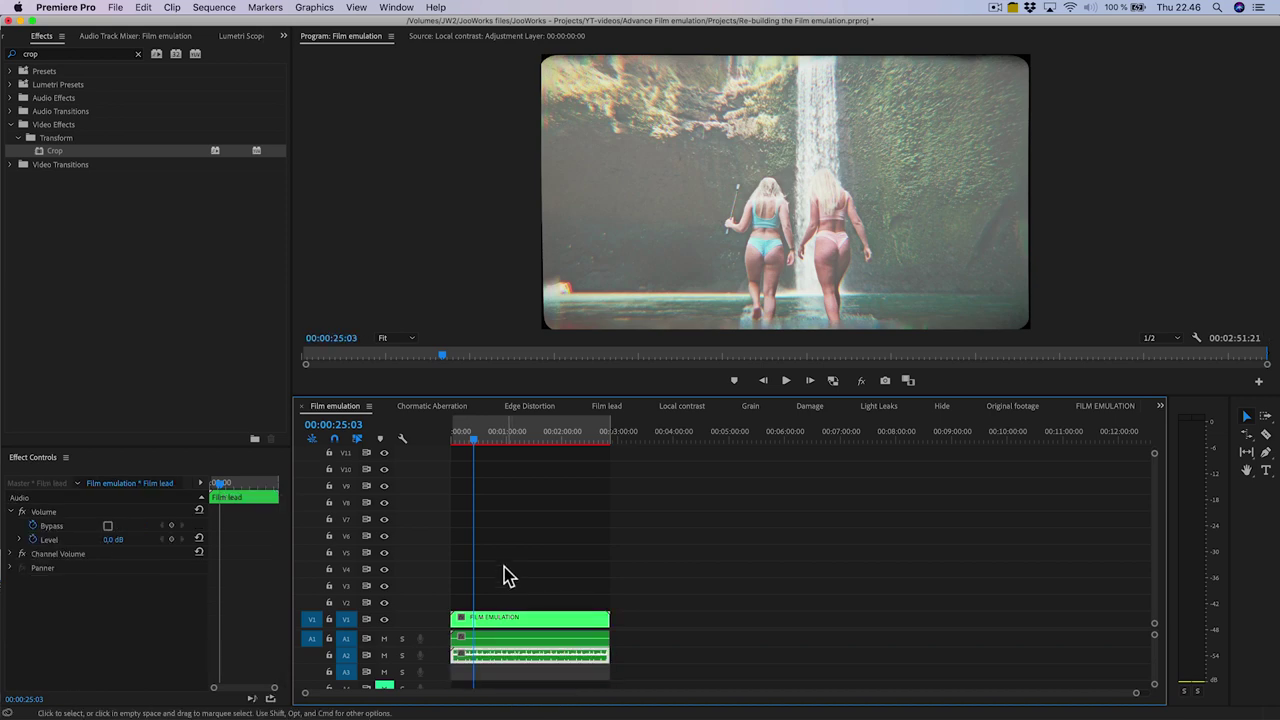
left_click_drag(504, 566, 530, 632)
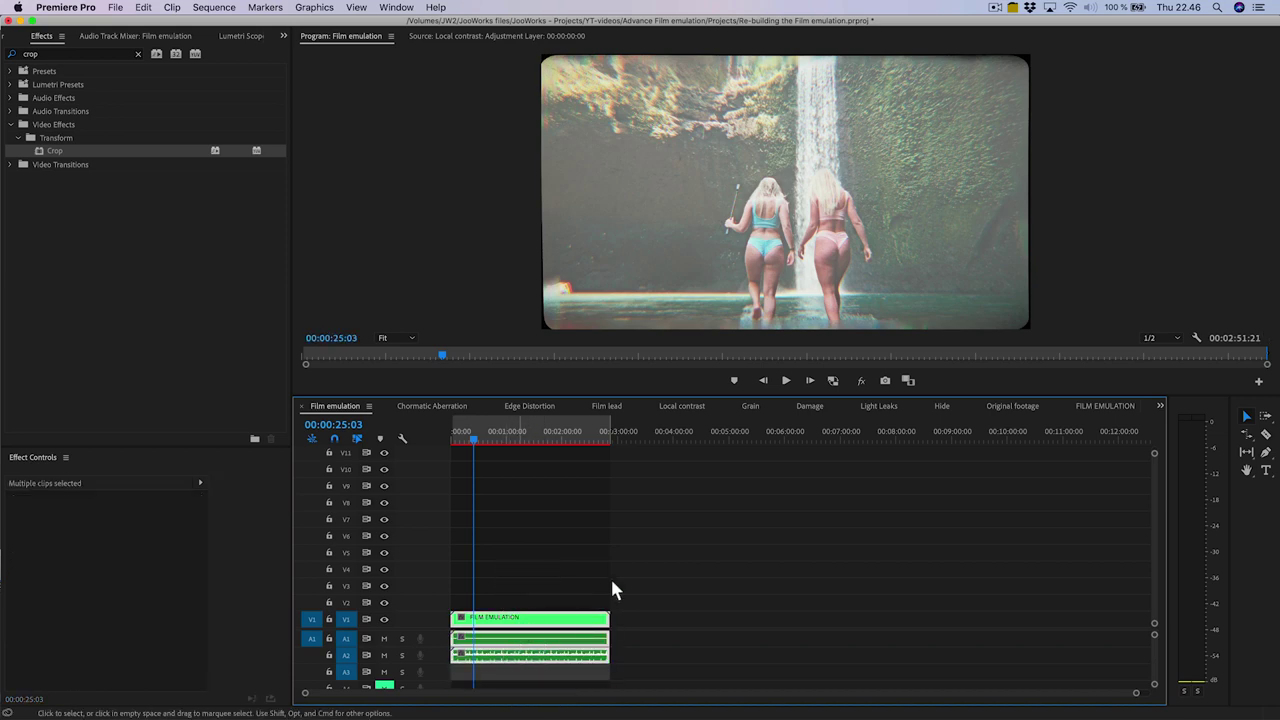
left_click_drag(612, 581, 480, 628)
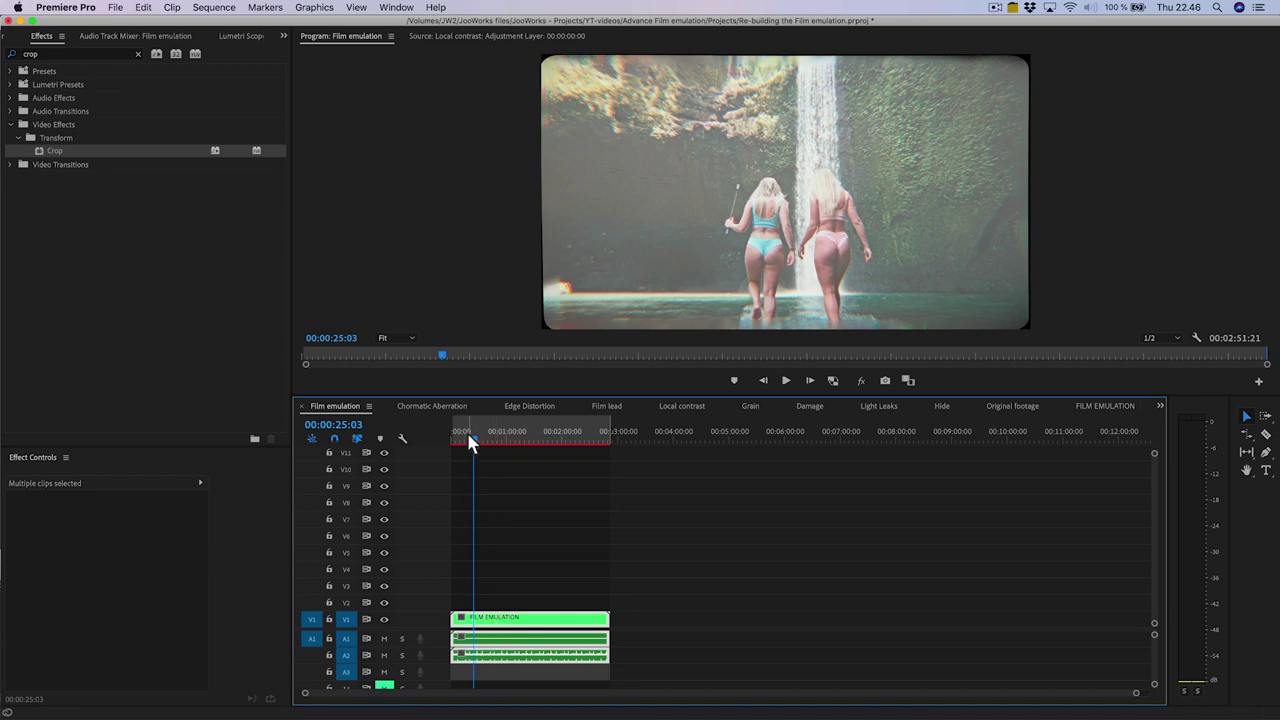
- Play the sequence from the start to hear the audio, and enlarge track A2 and lower the Film lead clip's level to -12.8 dB
key("Home")
left_click(531, 642)
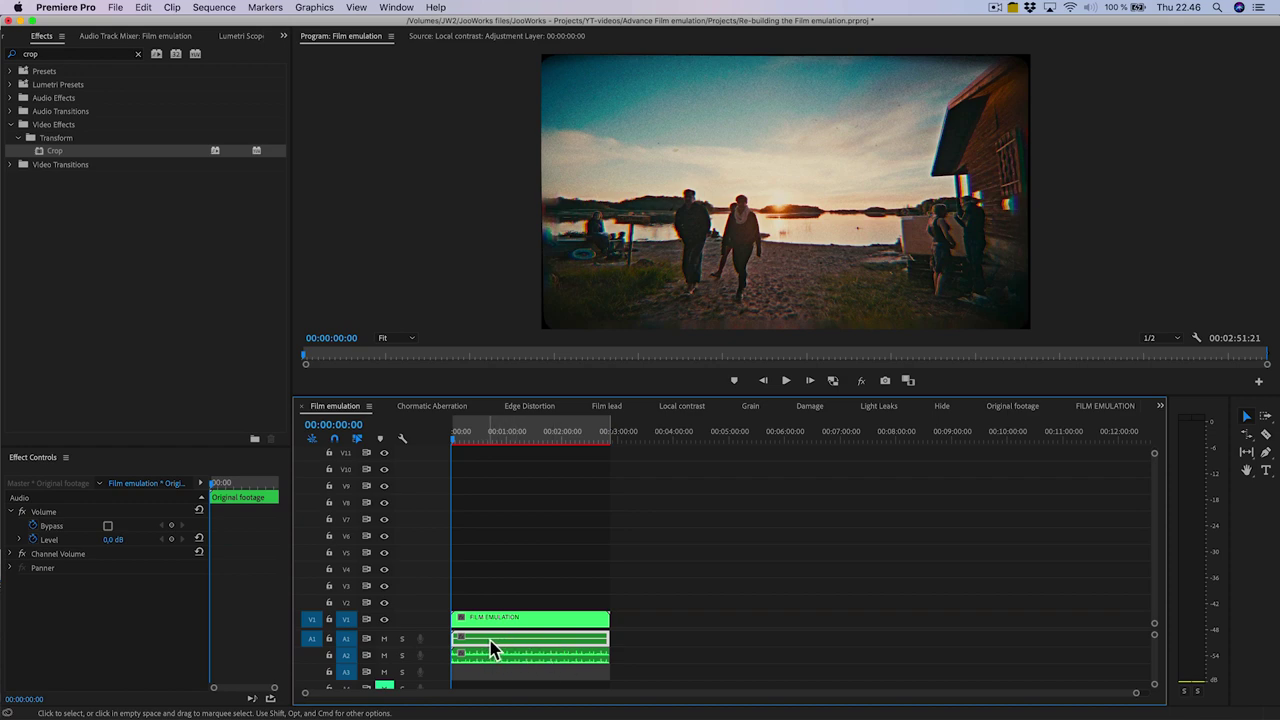
left_click(505, 674)
left_click(504, 659)
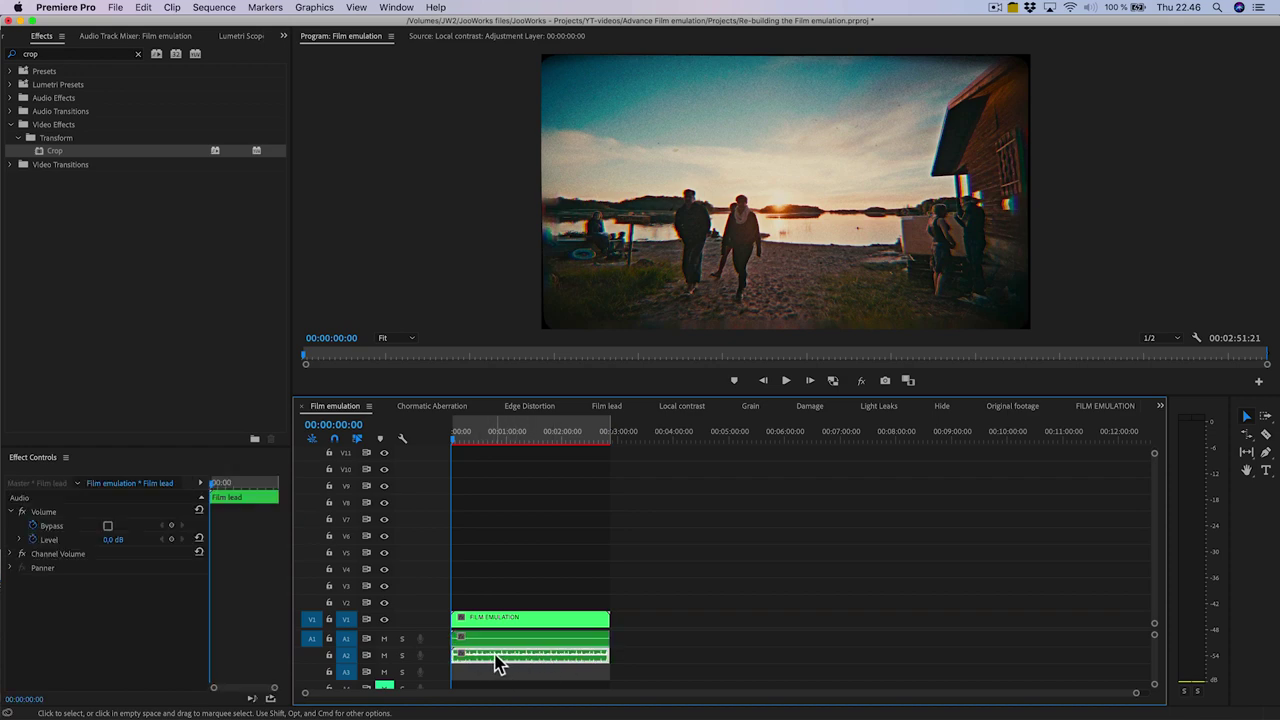
key("space")
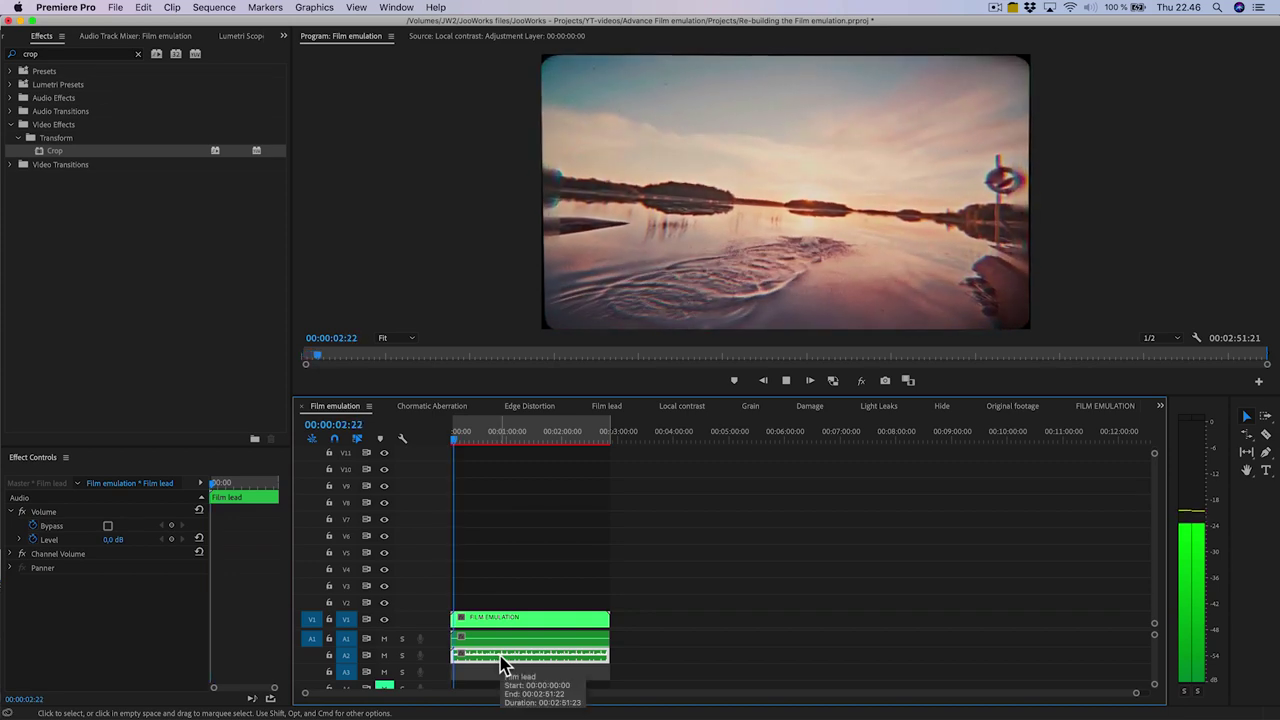
key("space")
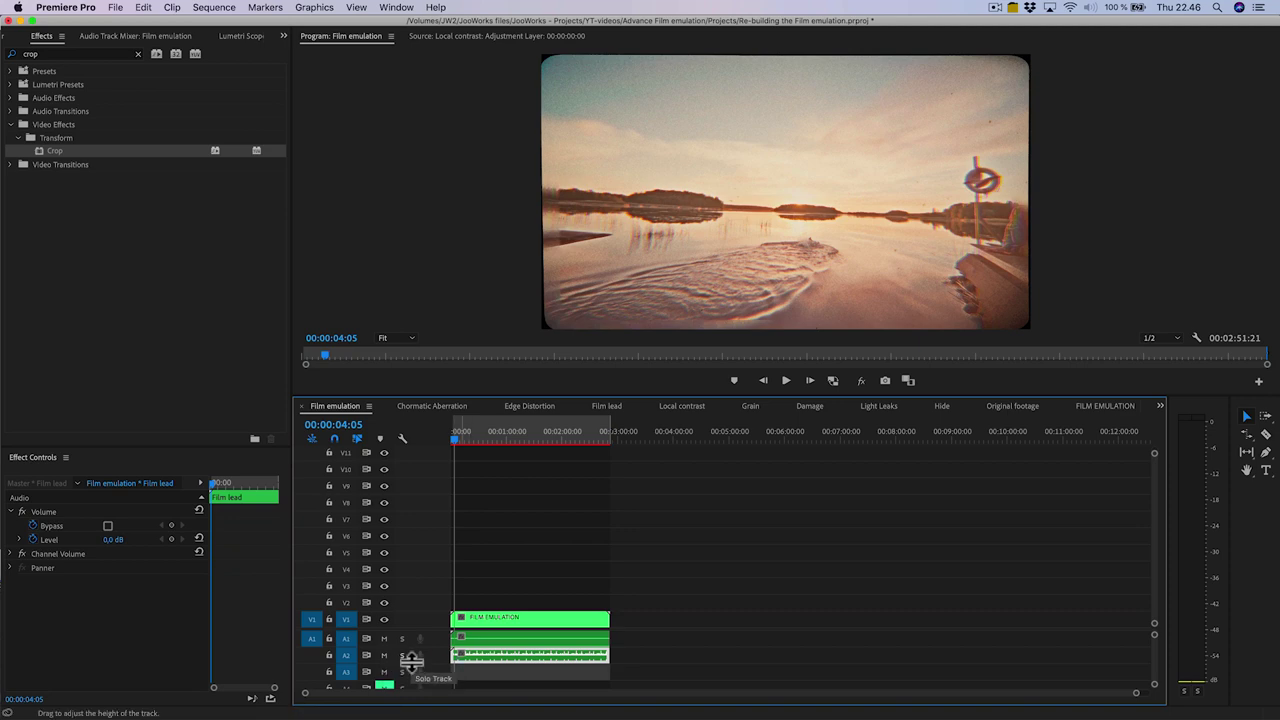
left_click_drag(411, 663, 414, 680)
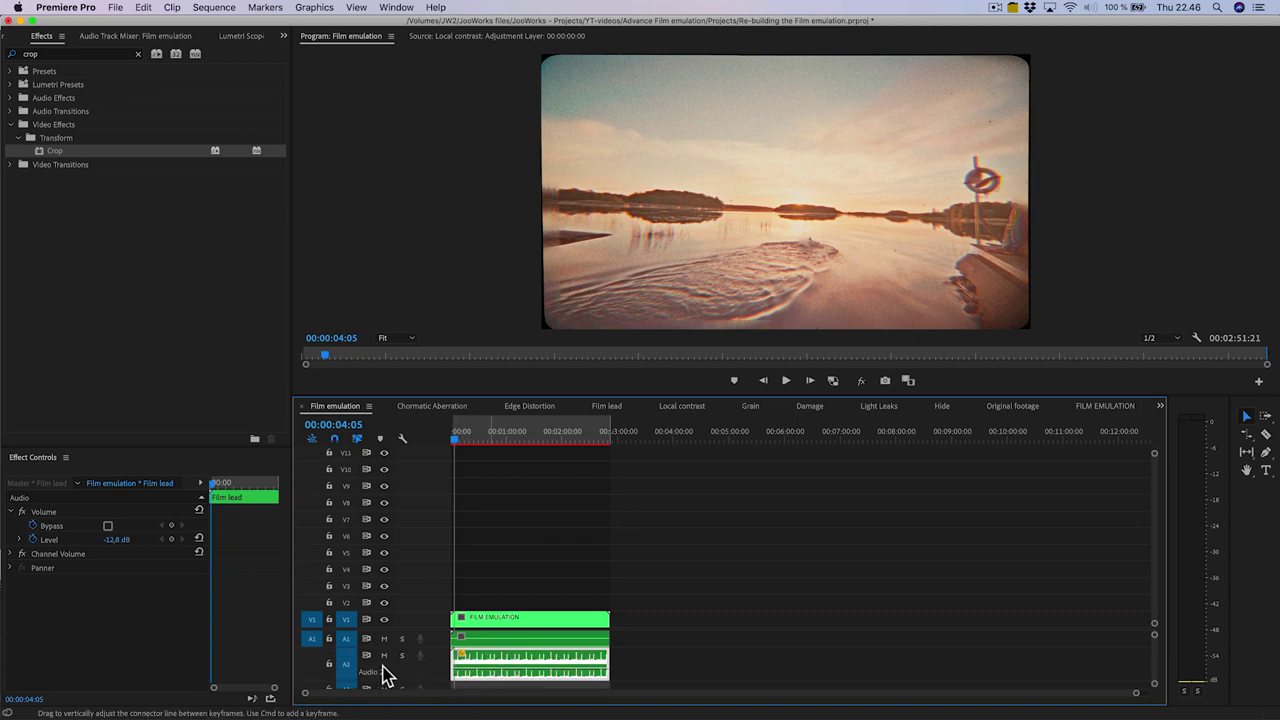